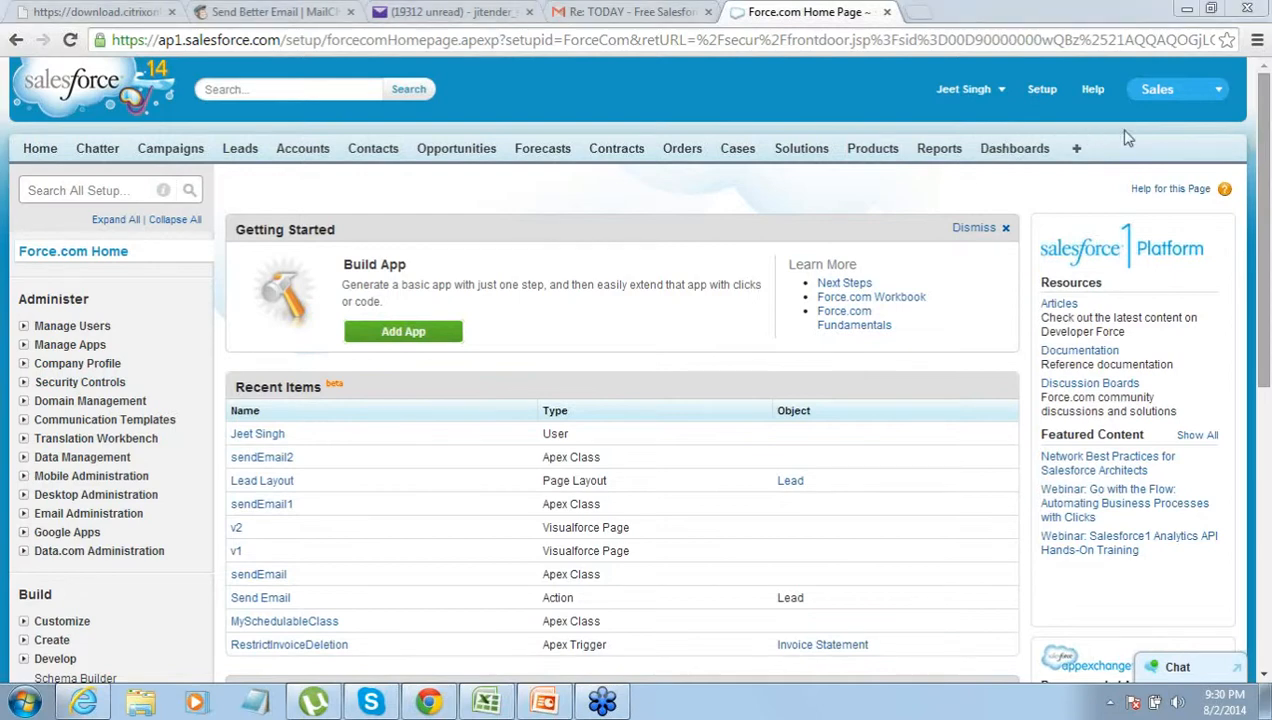
- From Setup home, expand Build > Create and open the Apps list
left_click(1219, 90)
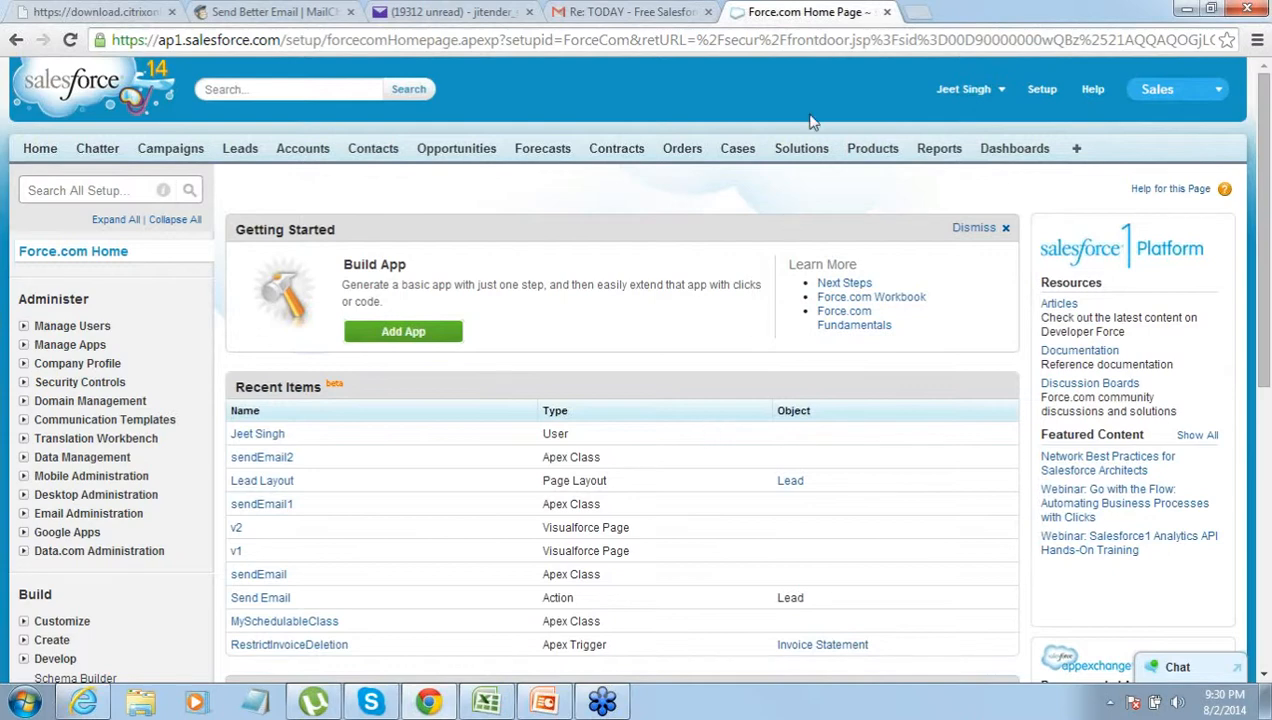
left_click(1041, 96)
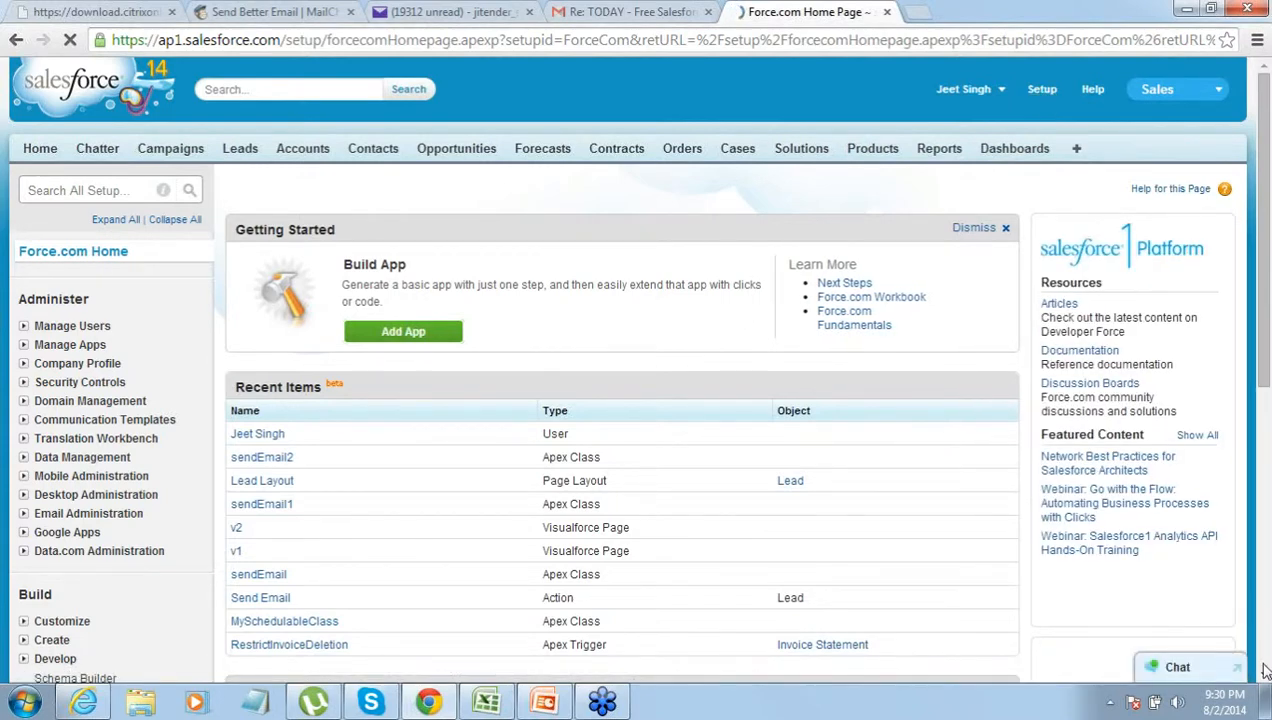
left_click(1263, 675)
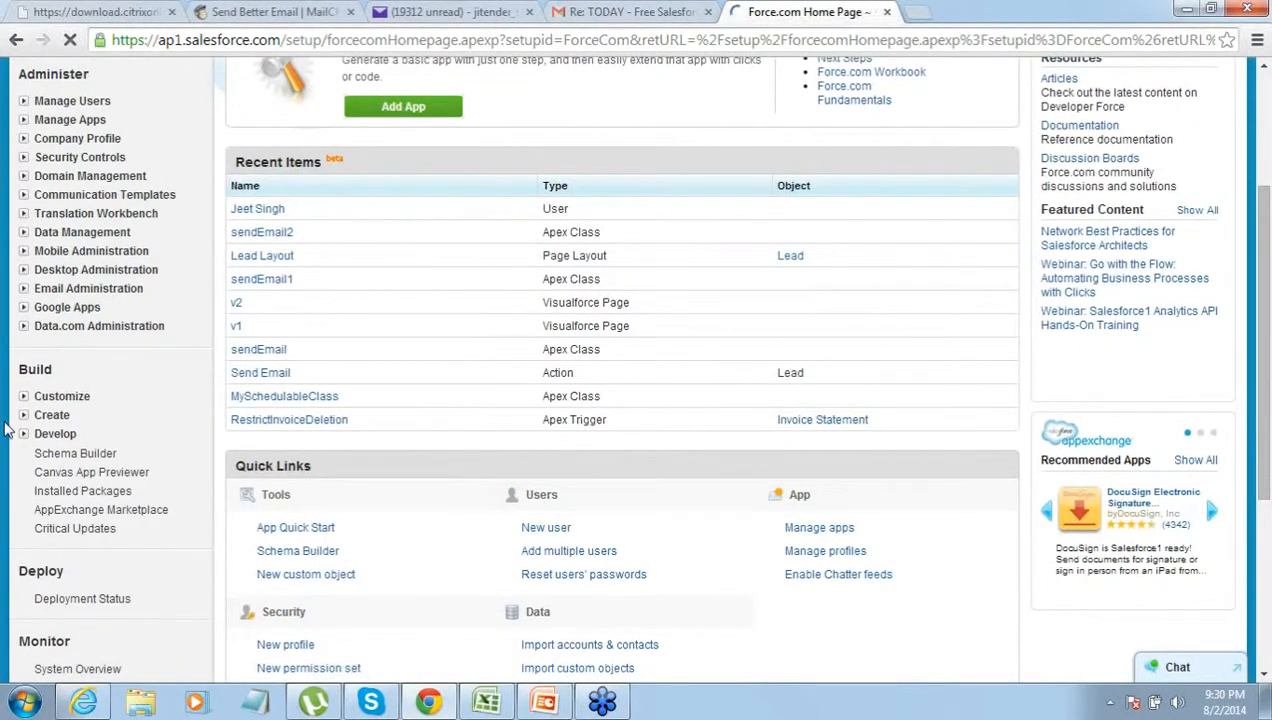
left_click(23, 416)
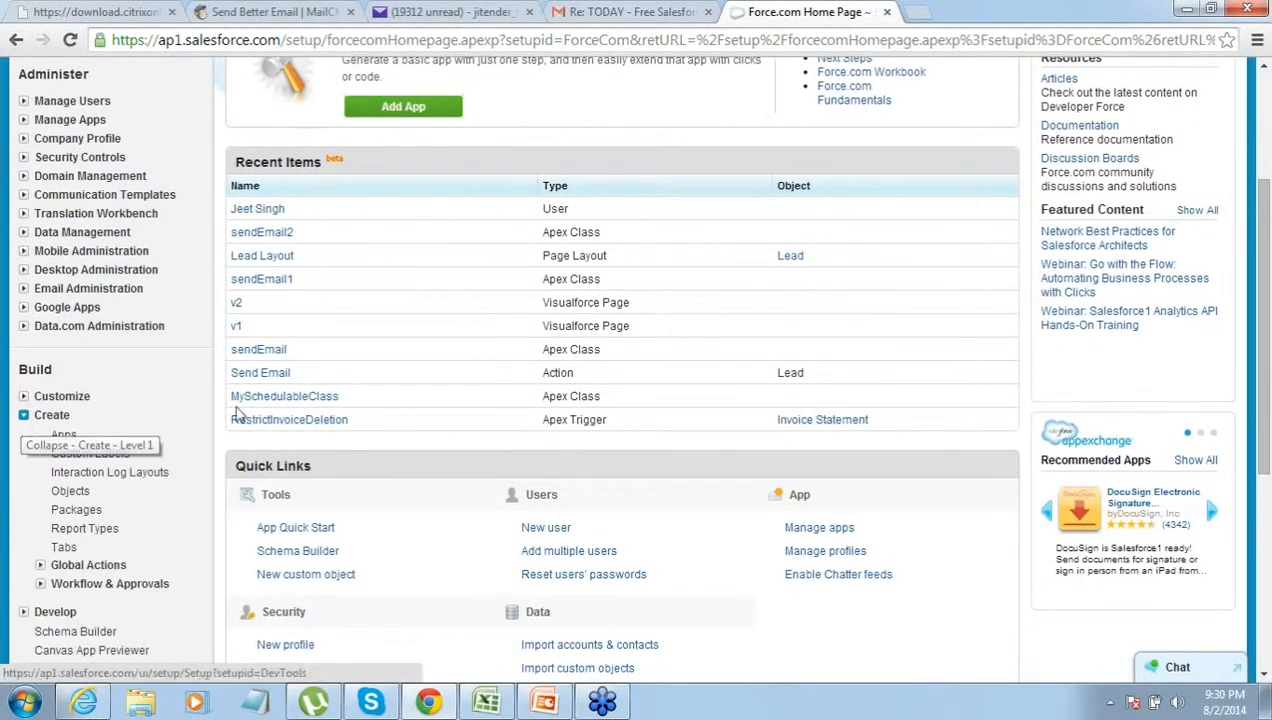
left_click(1264, 68)
left_click(1264, 73)
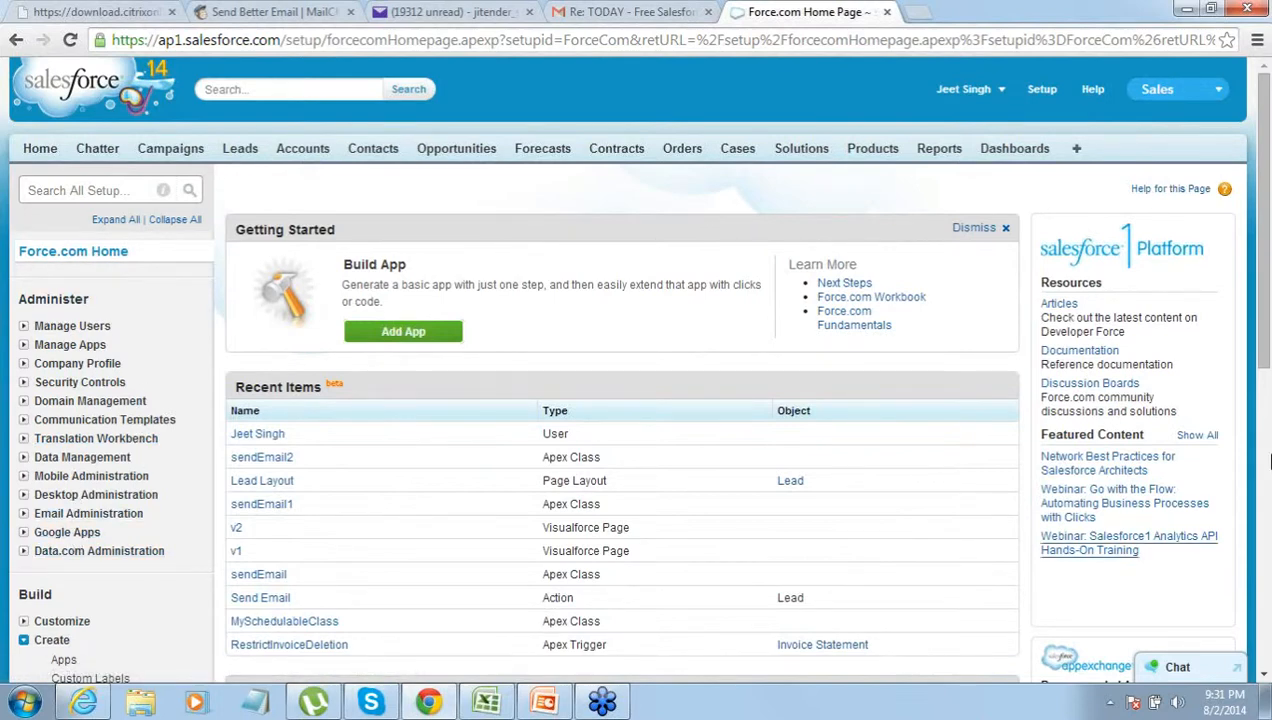
scroll(1262, 676, "down", 2)
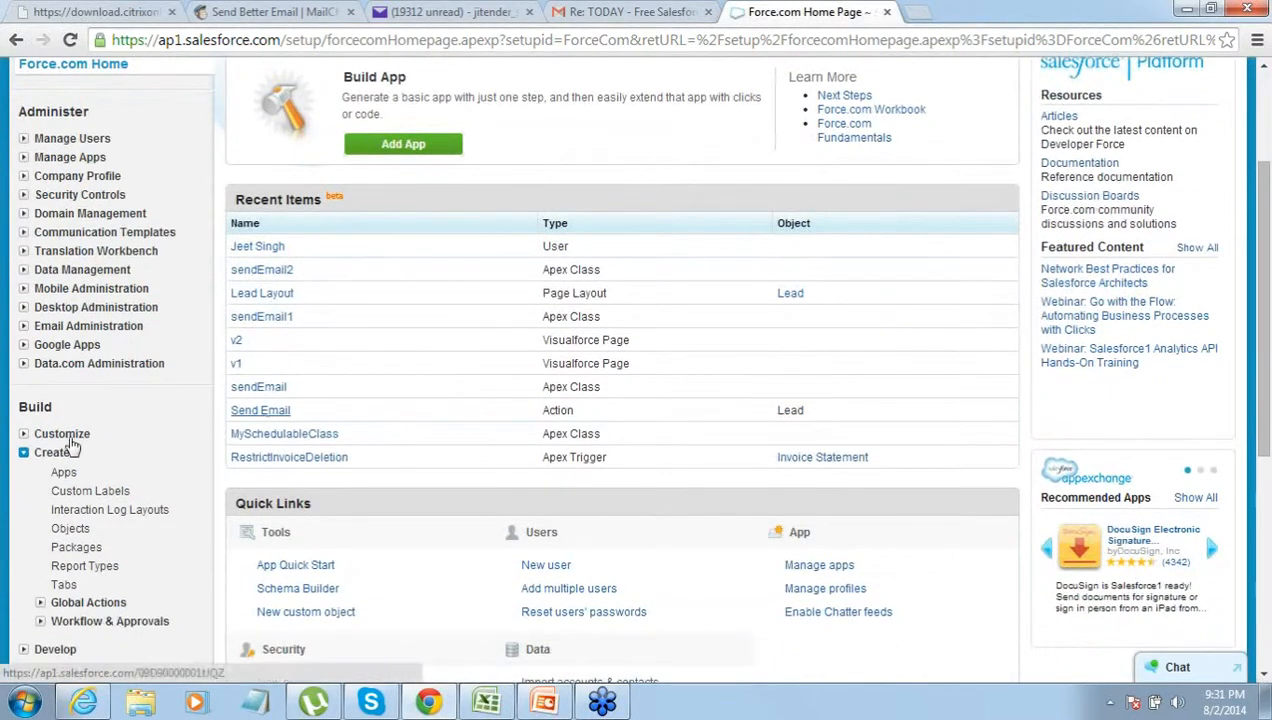
left_click(66, 474)
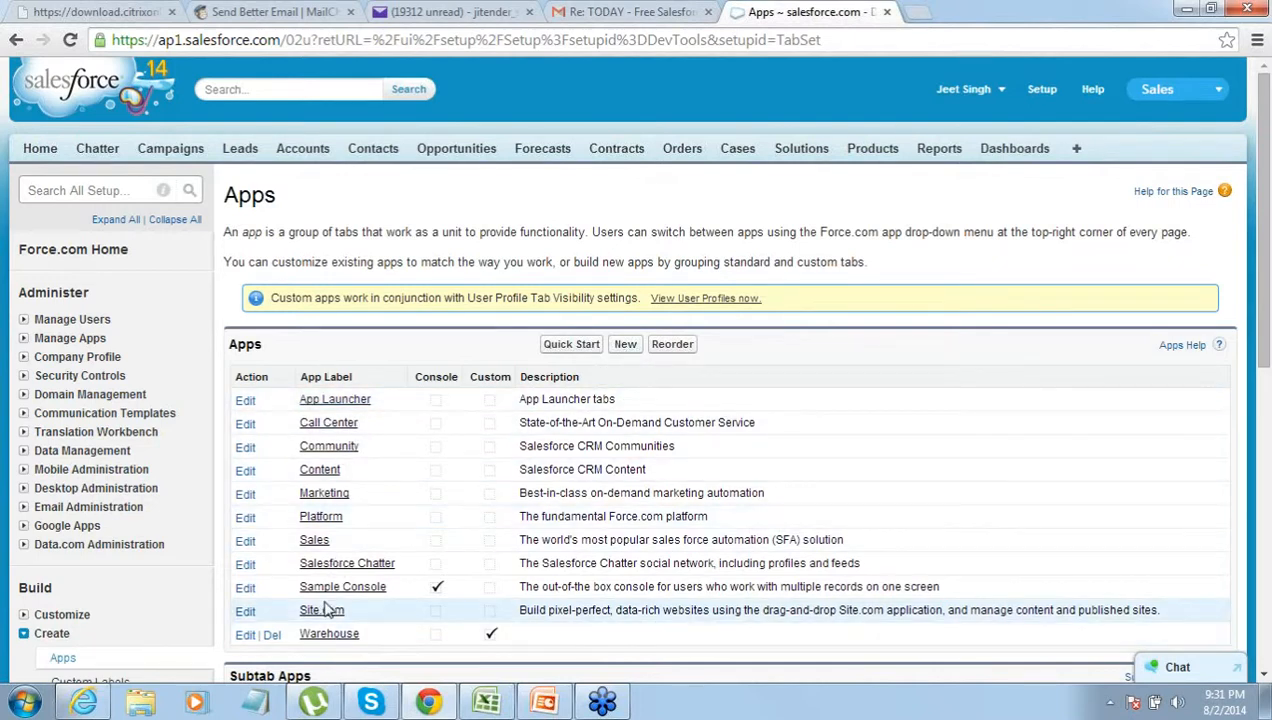
- Define a new custom app labelled 'Project Manager' with App Name Project_Manager
left_click(625, 345)
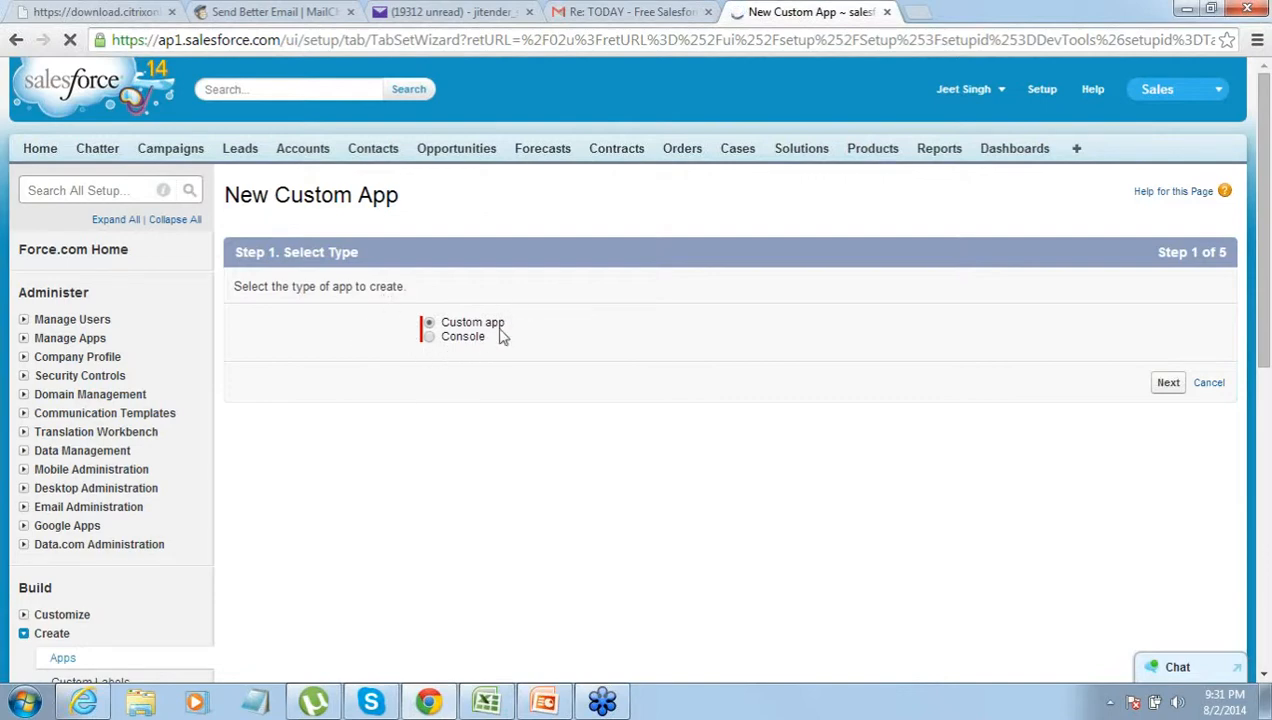
left_click(1172, 384)
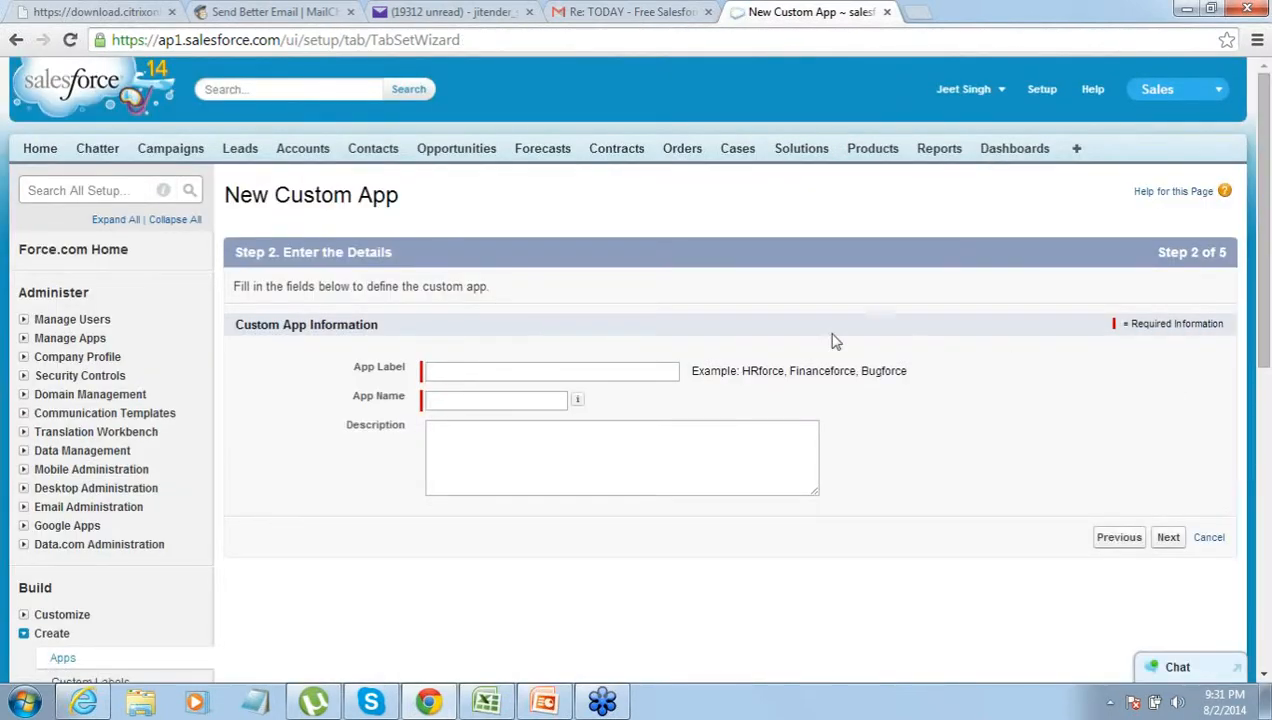
left_click_drag(237, 254, 402, 257)
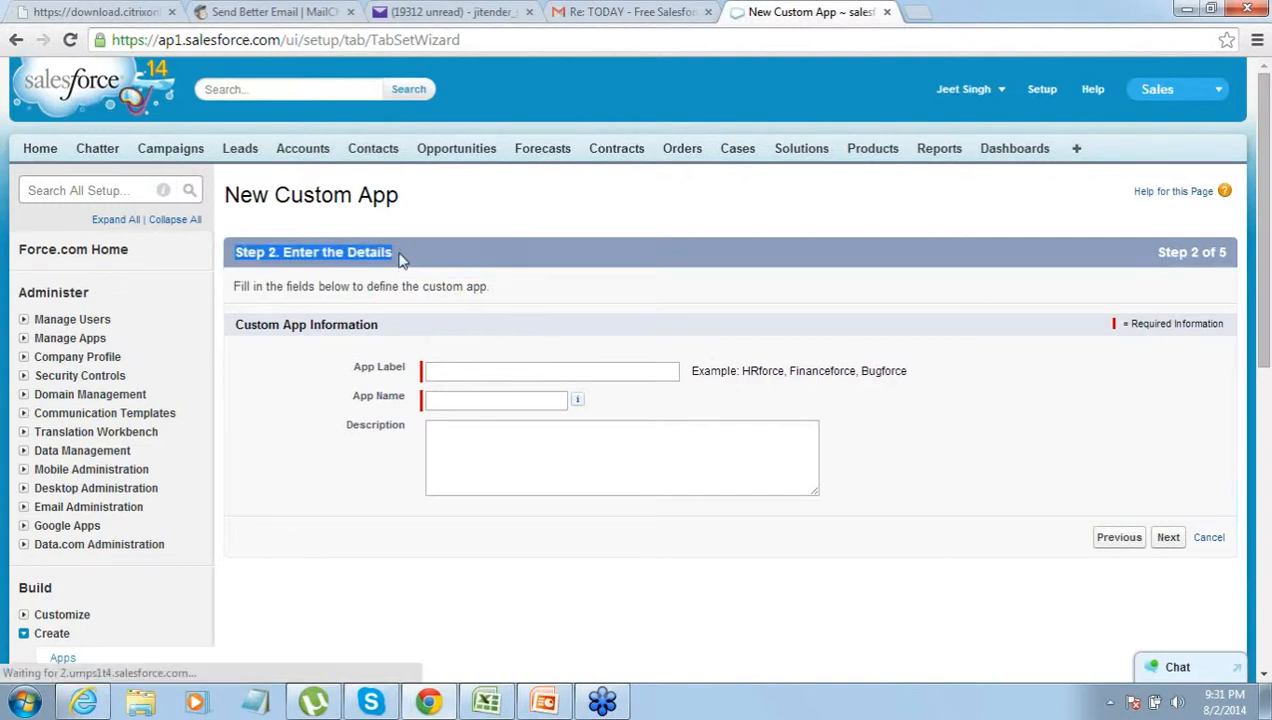
left_click(472, 376)
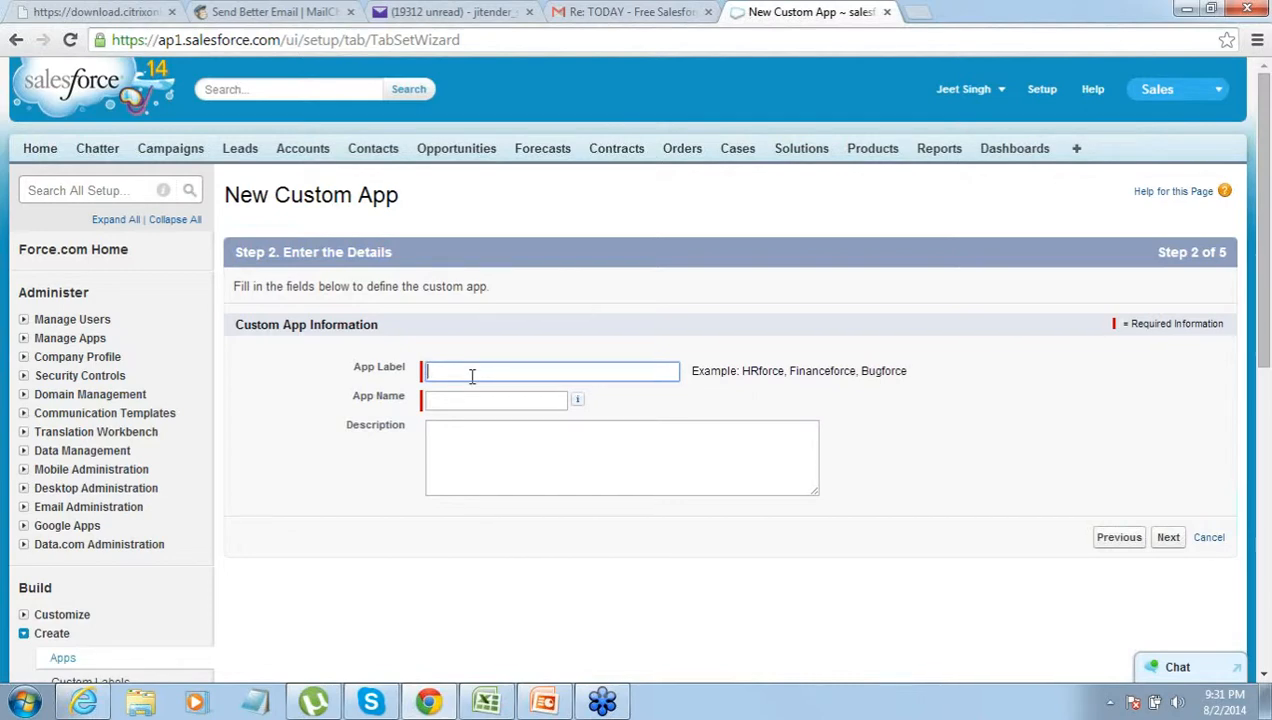
type("Project")
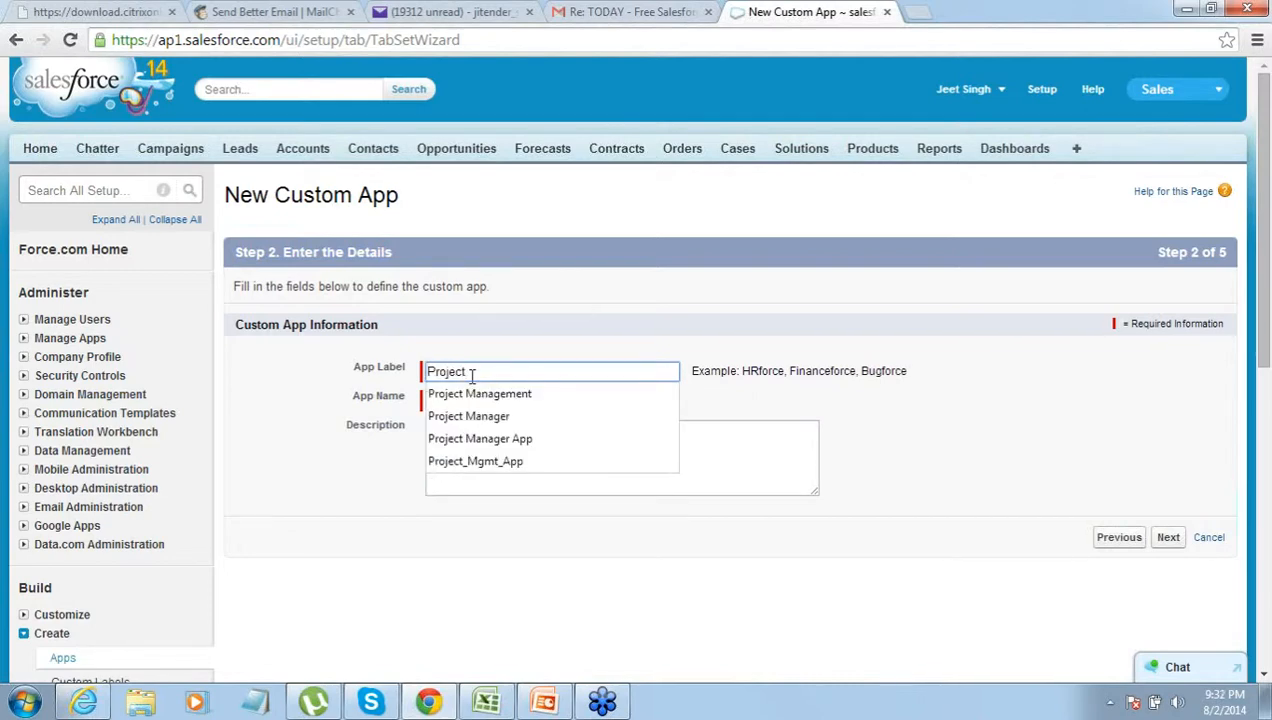
type(" Manag")
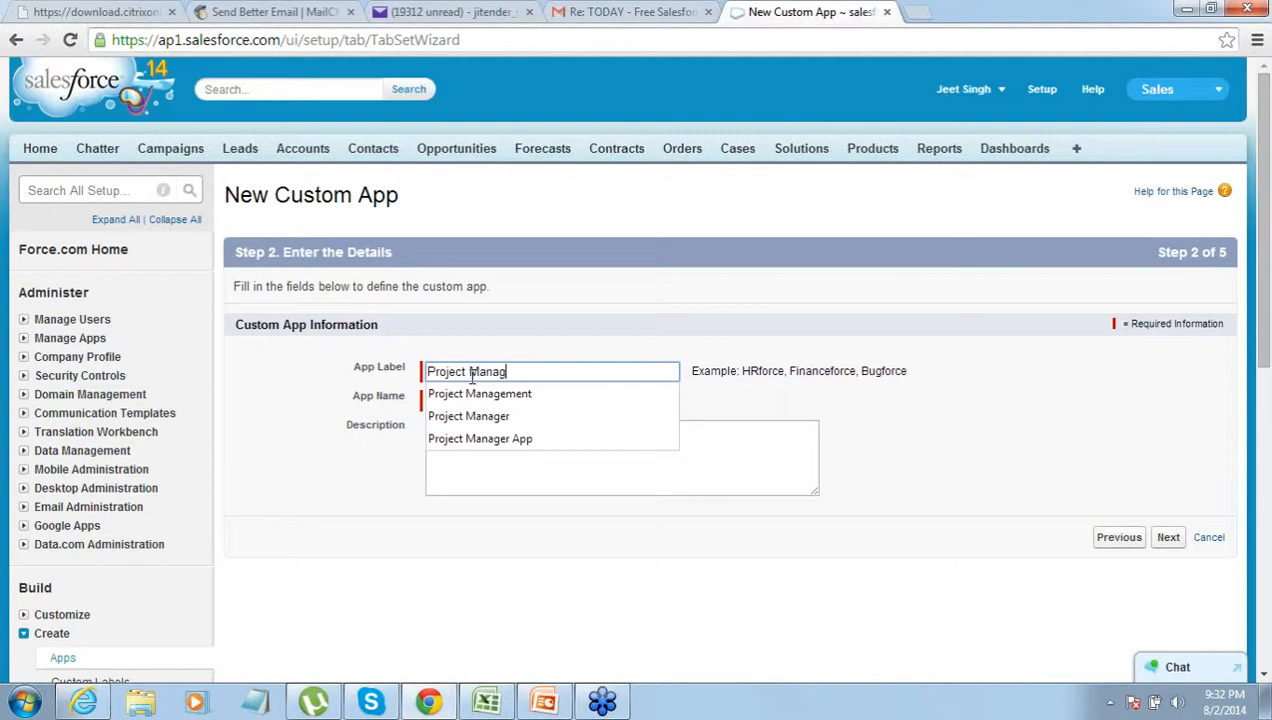
type("er")
key("Tab")
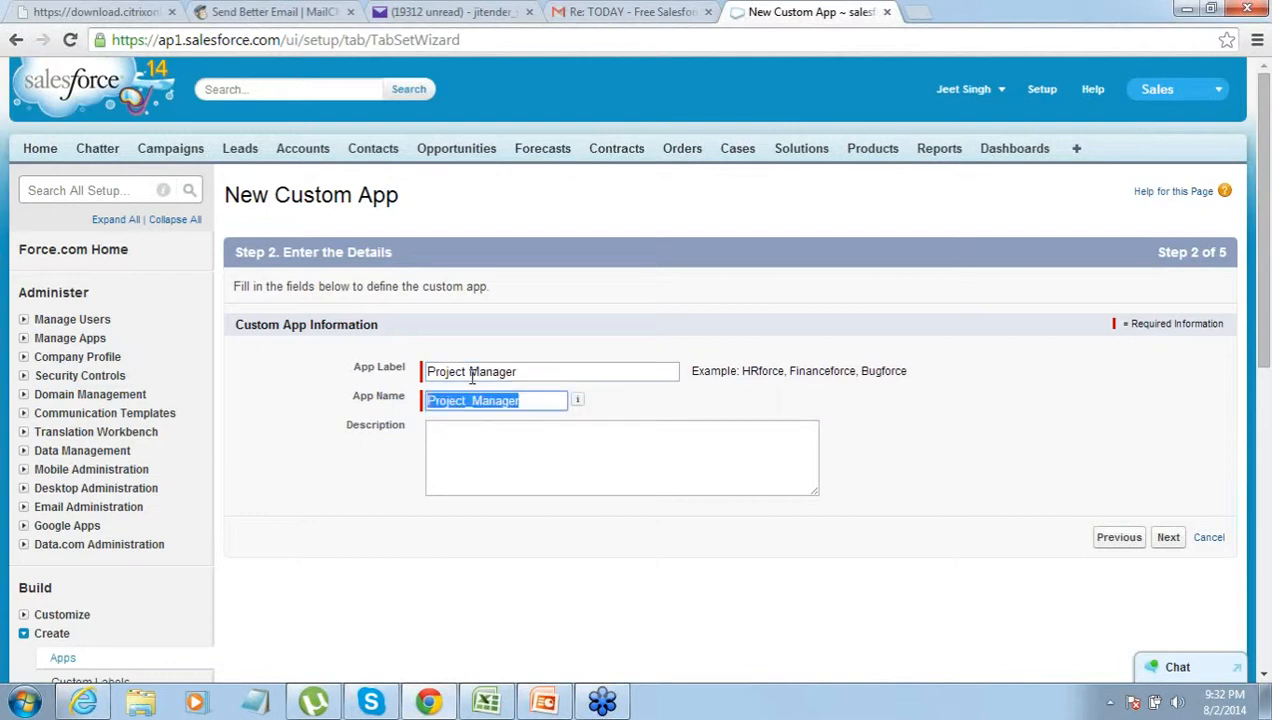
left_click(547, 381)
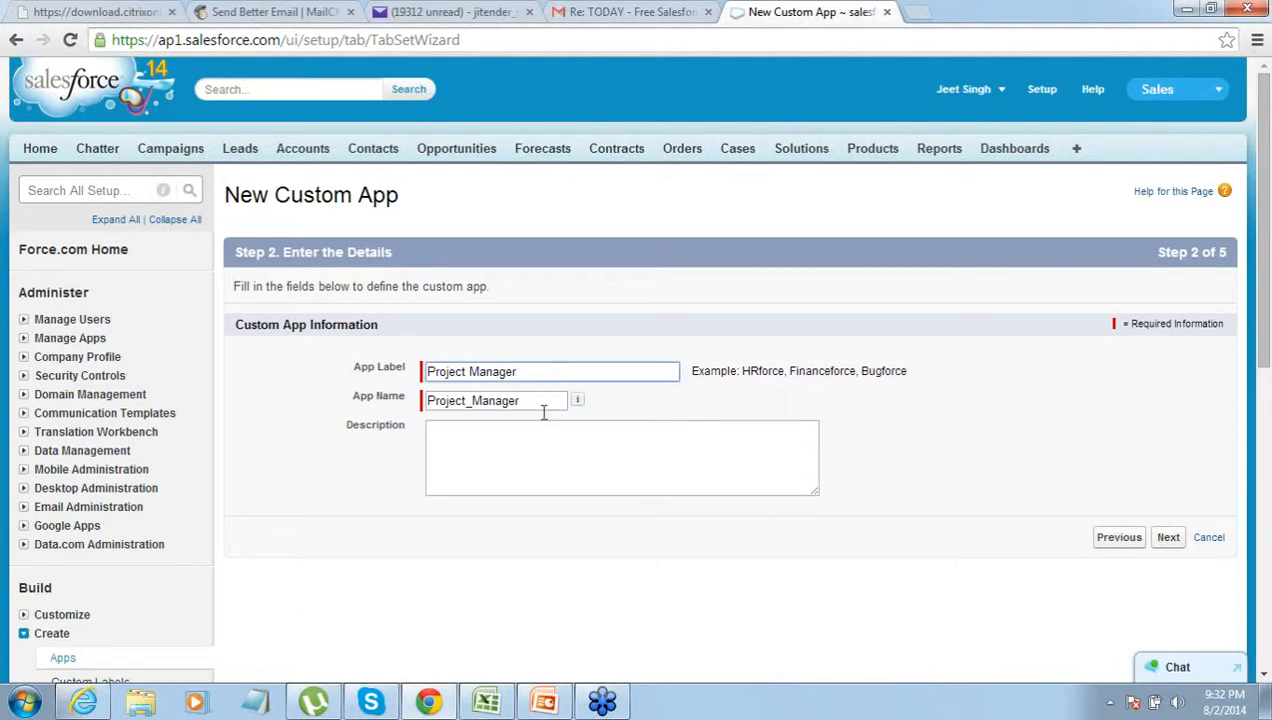
left_click(543, 400)
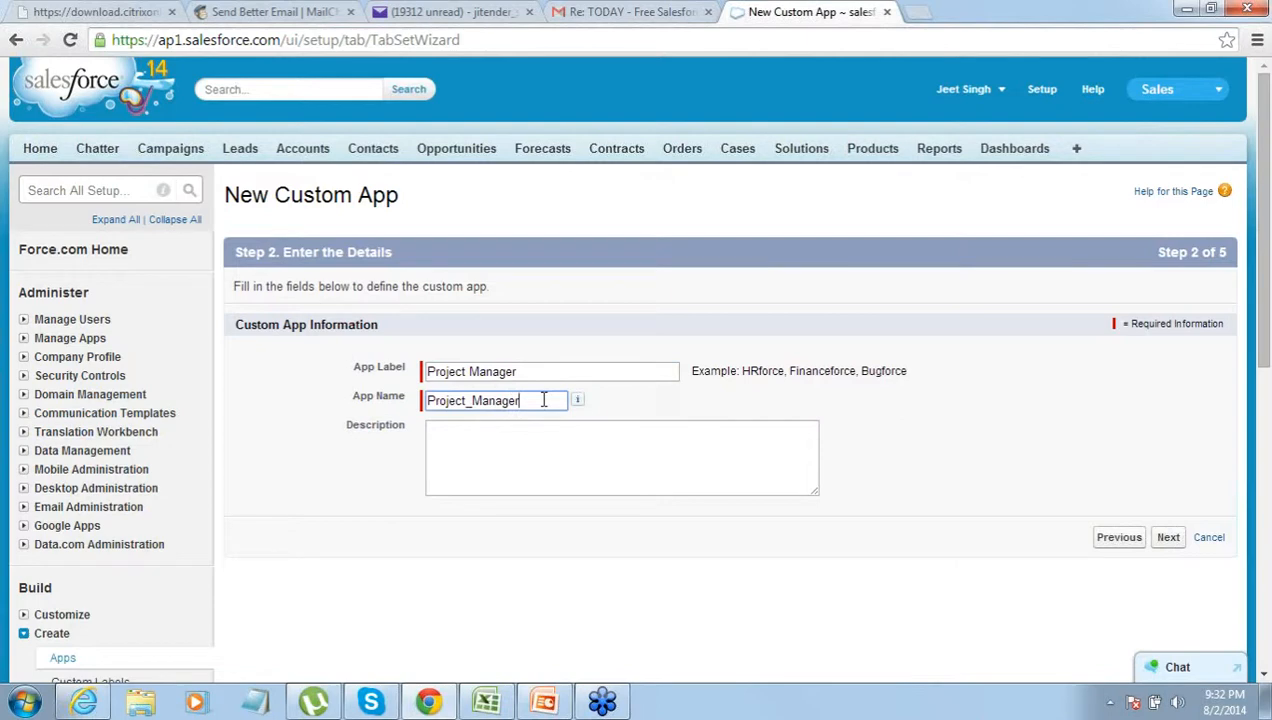
left_click(1170, 546)
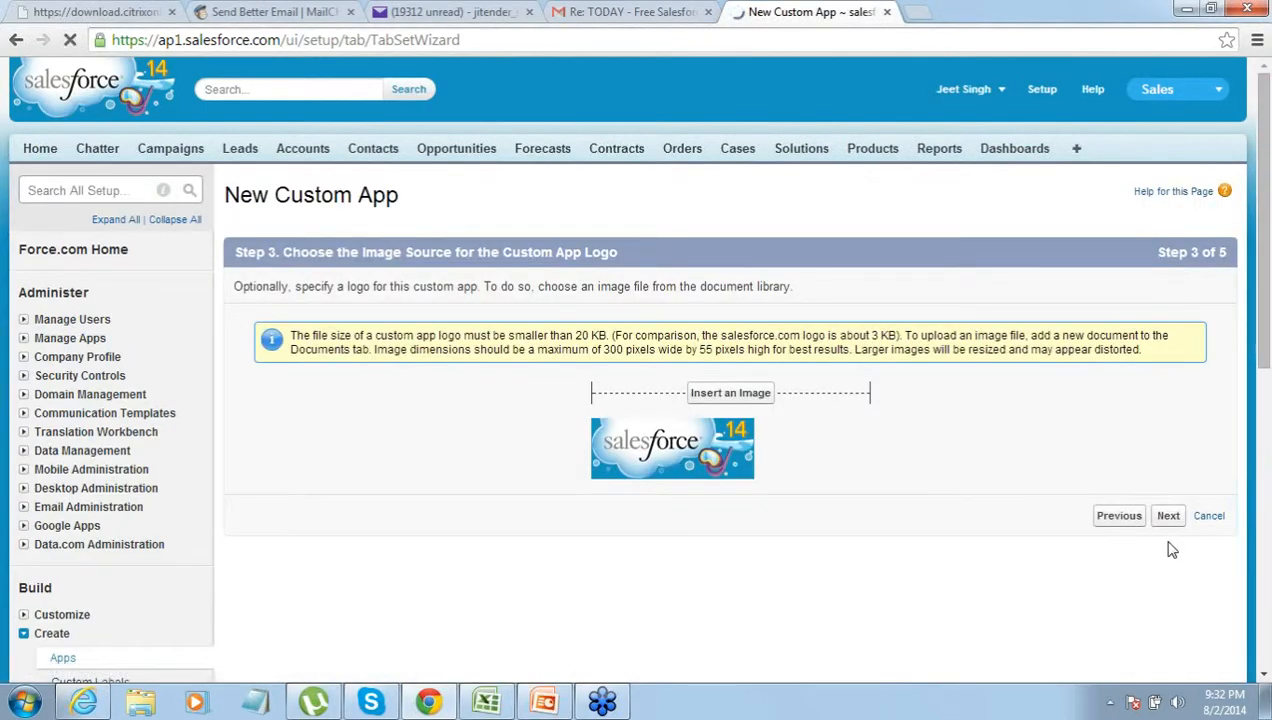
- Keep the default logo and Home tab, make the app visible to all profiles, and save
left_click(1168, 517)
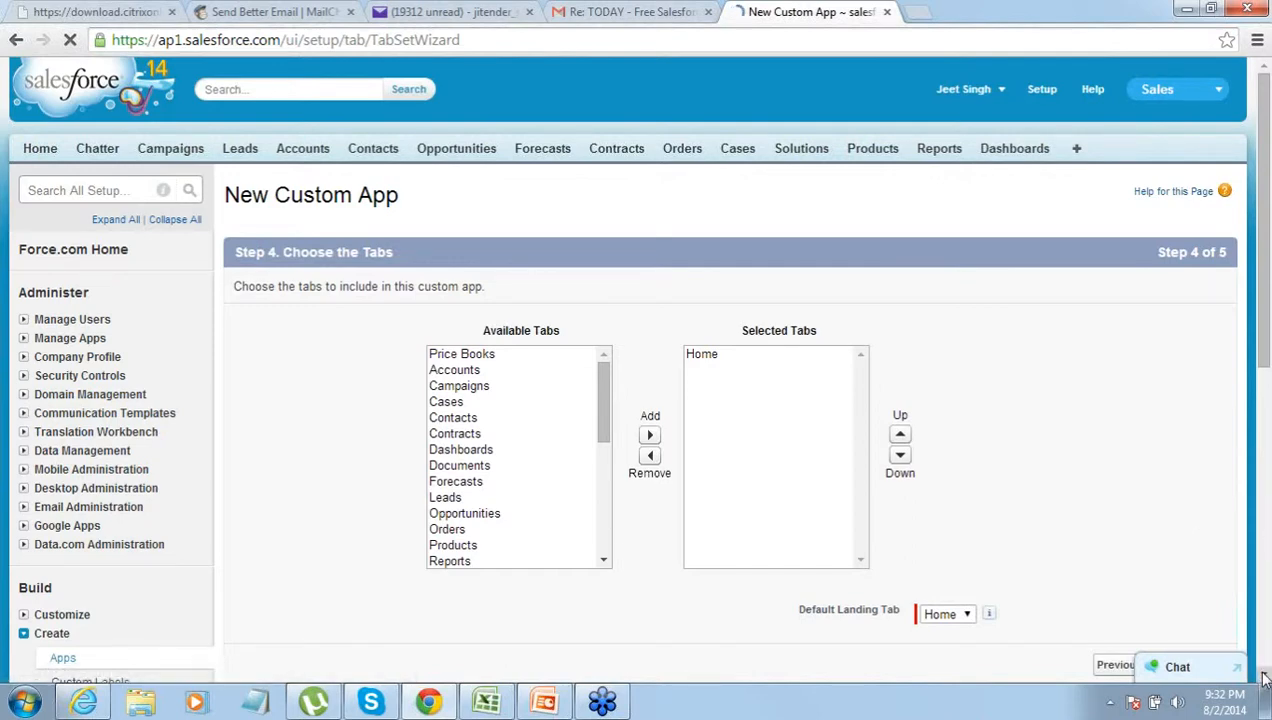
scroll(1264, 679, "down", 3)
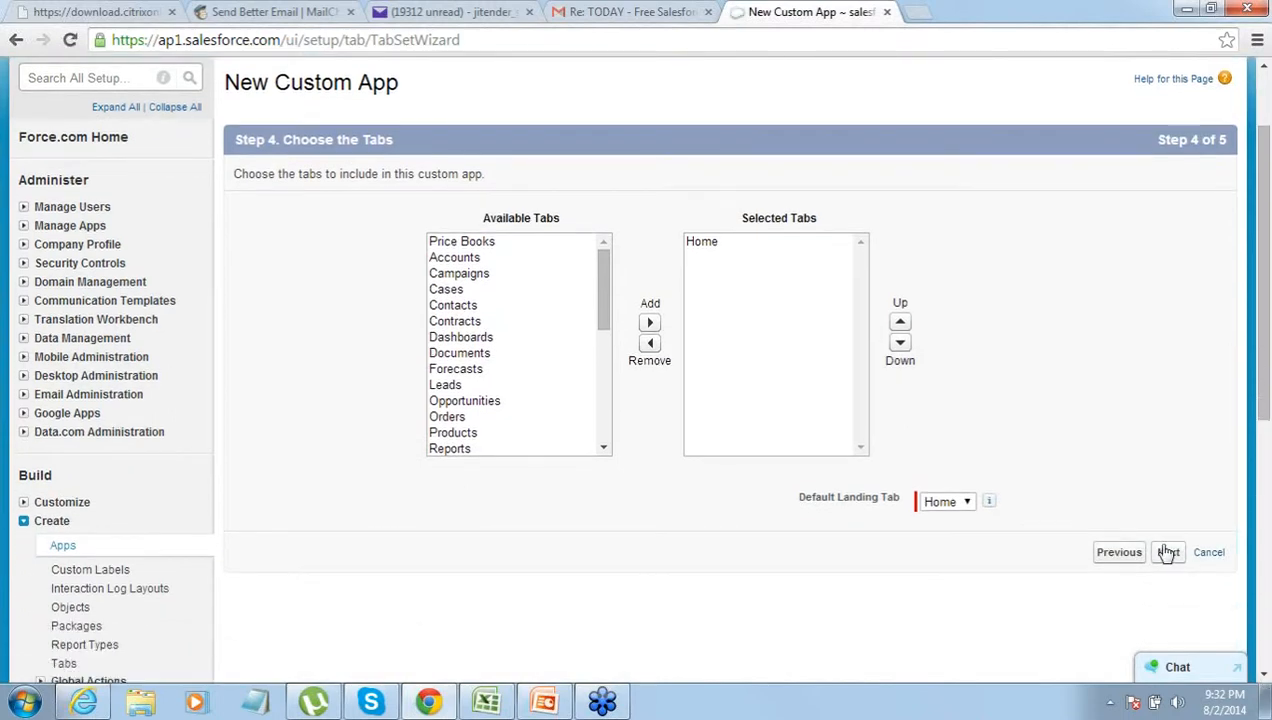
left_click(1167, 553)
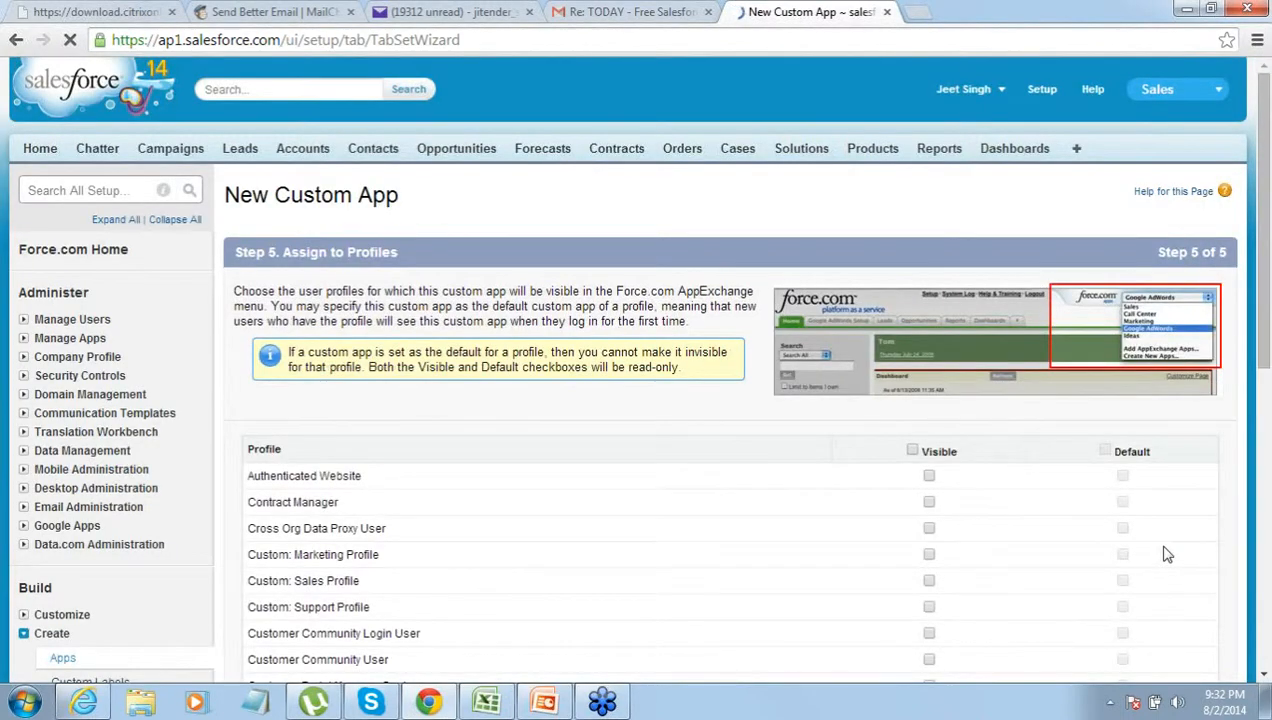
left_click(912, 454)
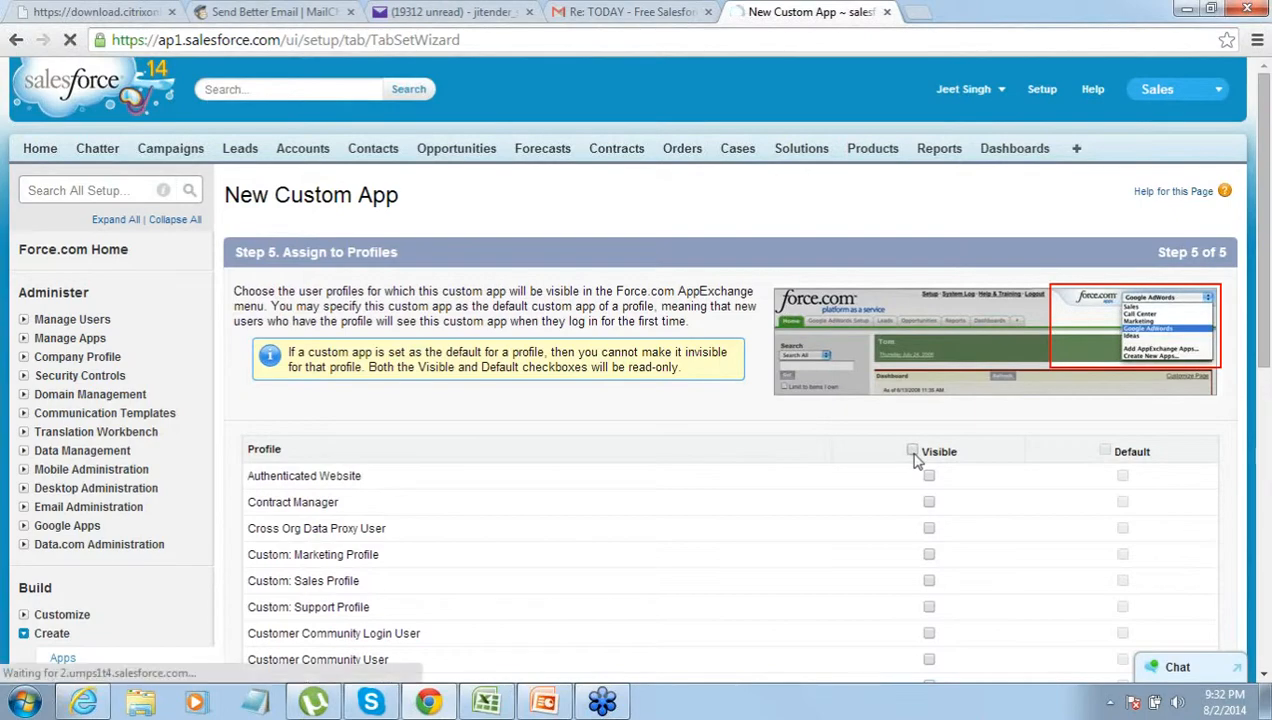
left_click(1264, 676)
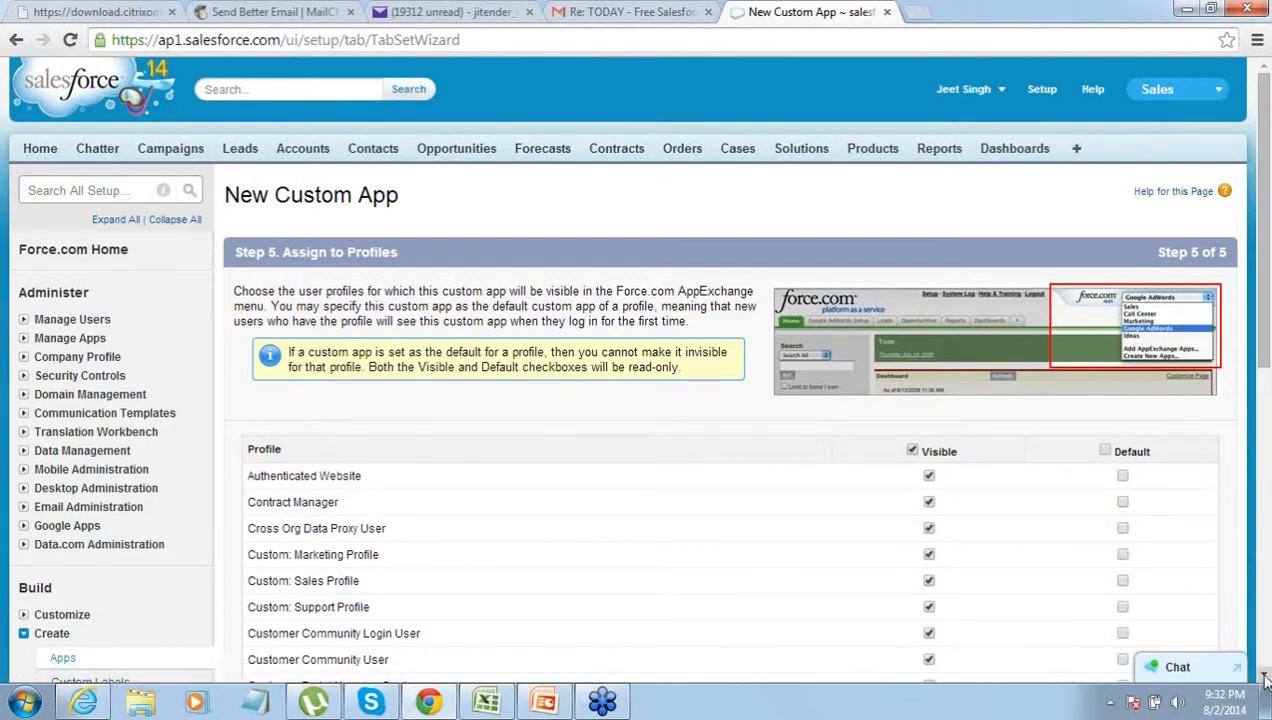
scroll(1264, 680, "down", 5)
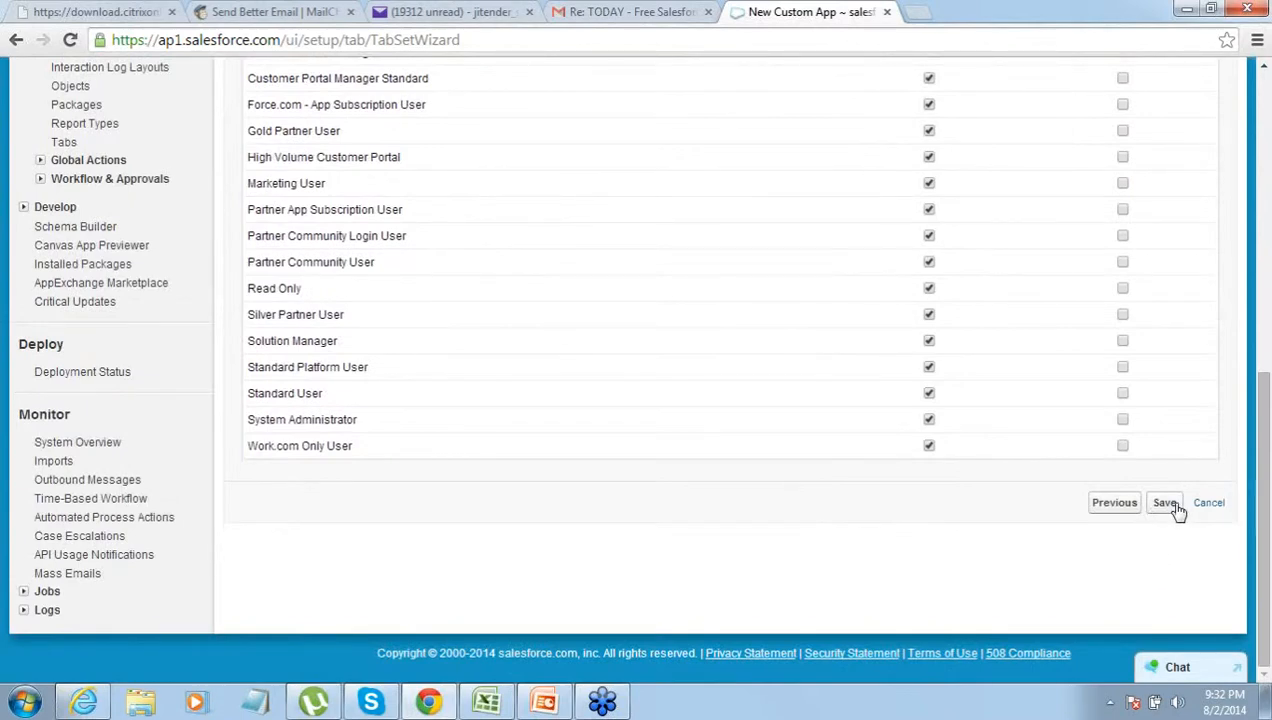
left_click(1175, 505)
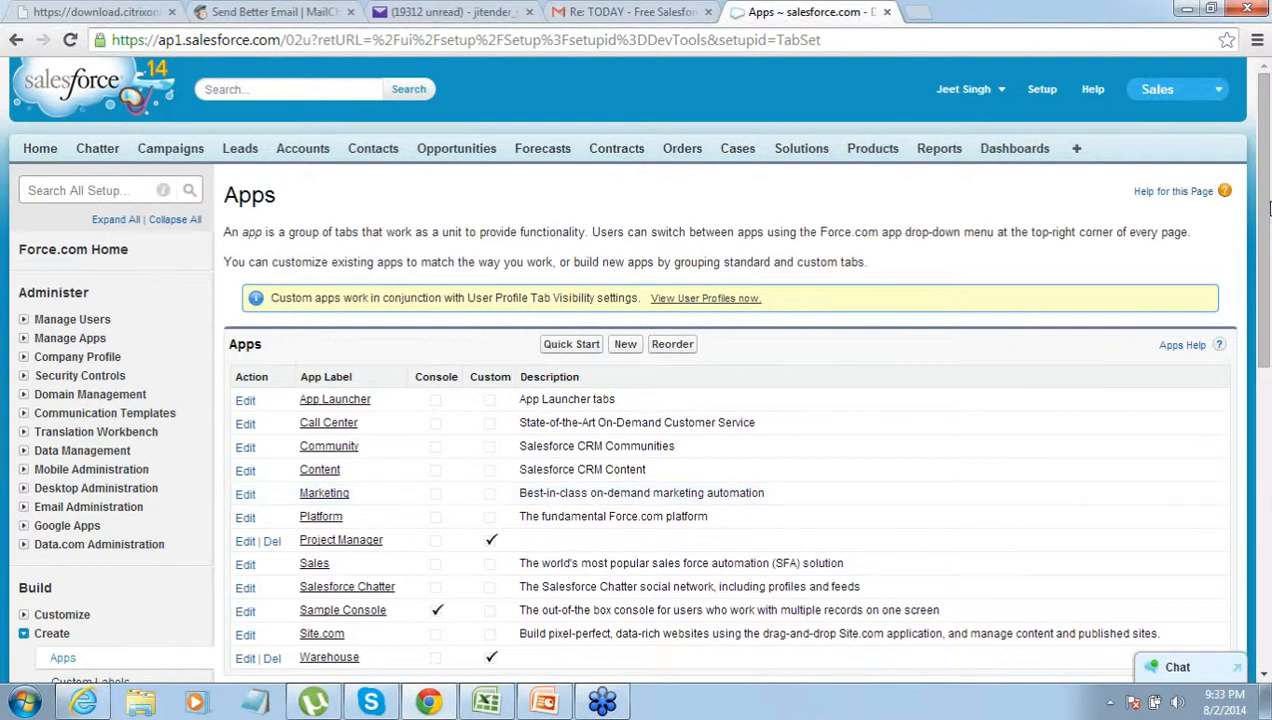
- Switch to the Project Manager app from the Force.com app menu
left_click(1222, 91)
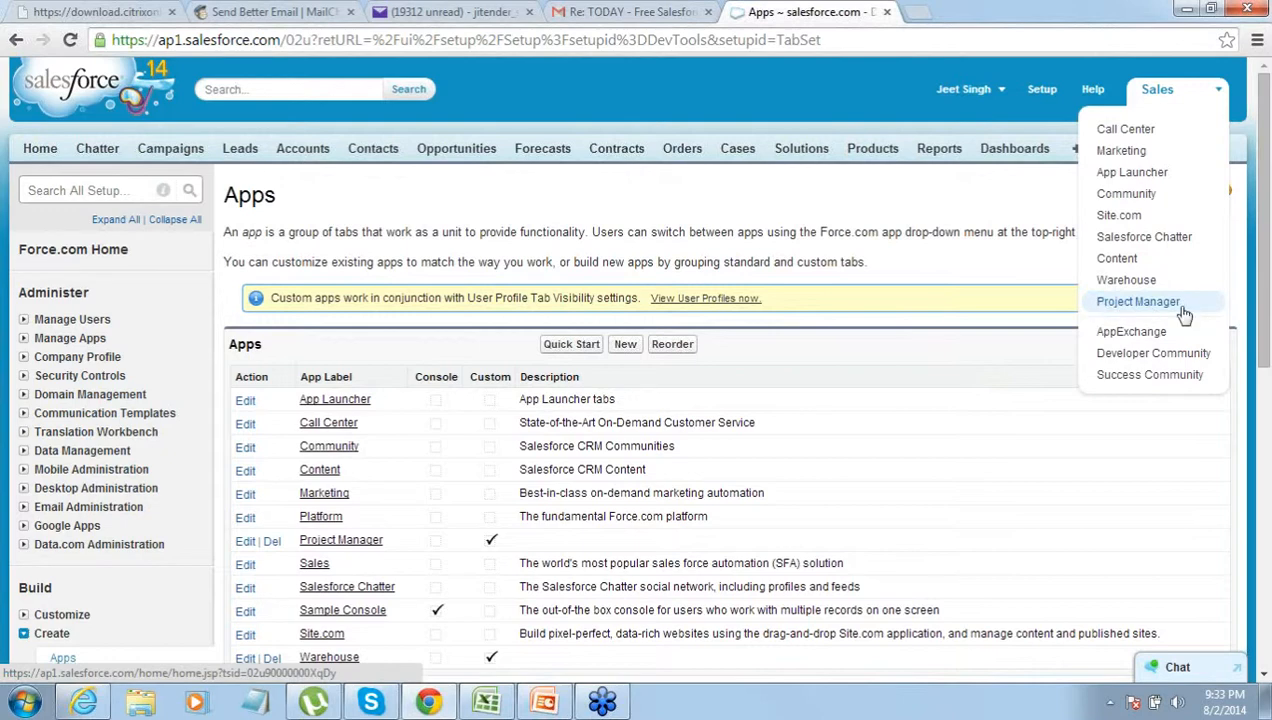
left_click(1034, 251)
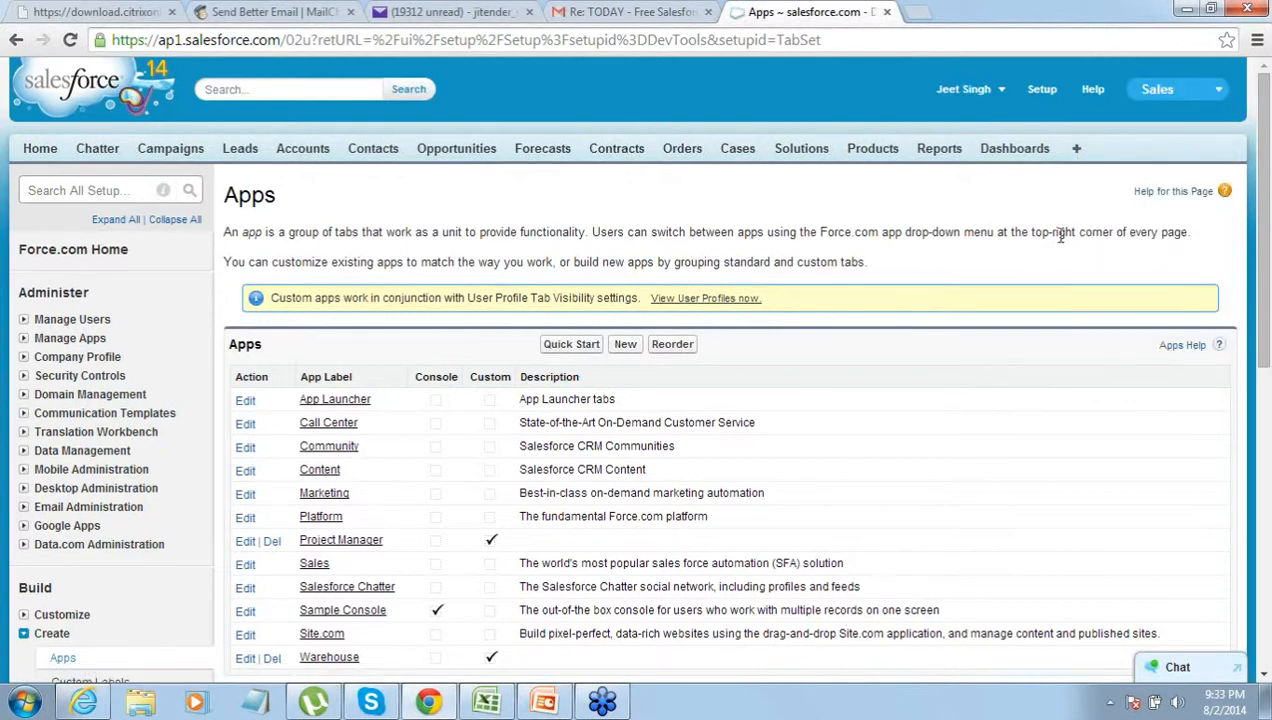
left_click(1210, 92)
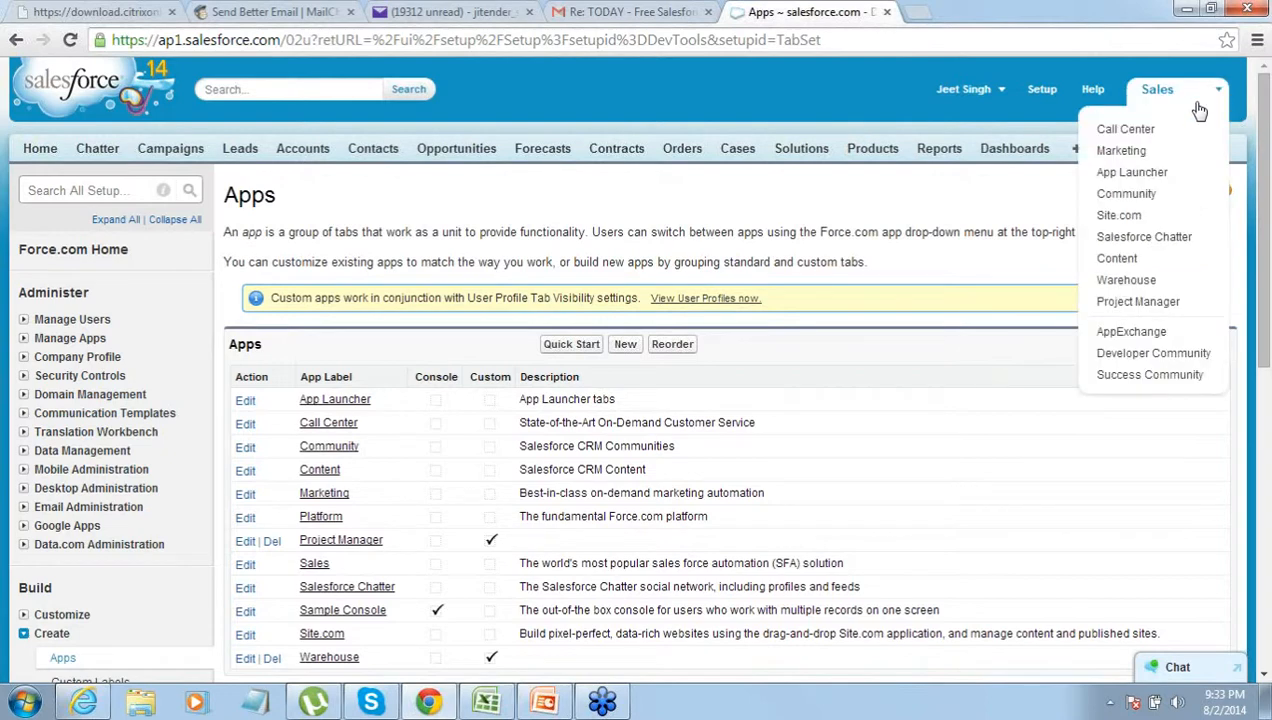
left_click(1104, 303)
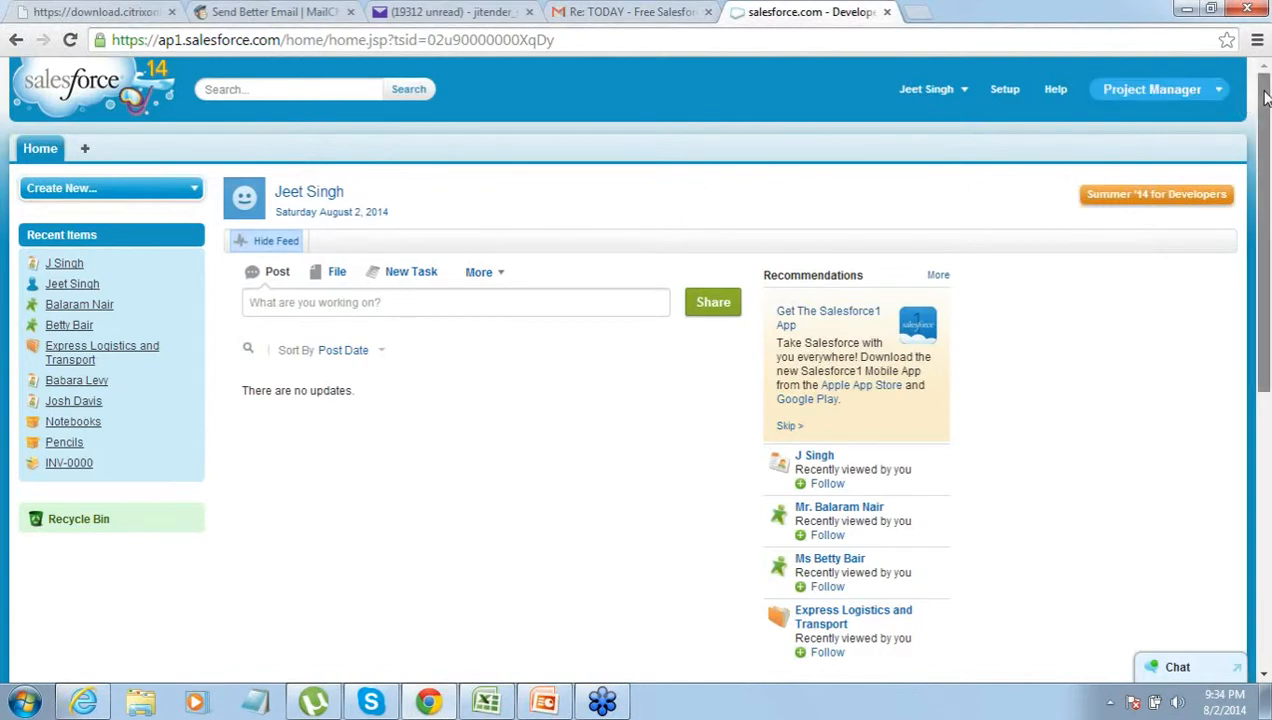
- Return to Setup home and expand the Build > Create section
scroll(1249, 140, "down", 1)
scroll(1249, 140, "up", 1)
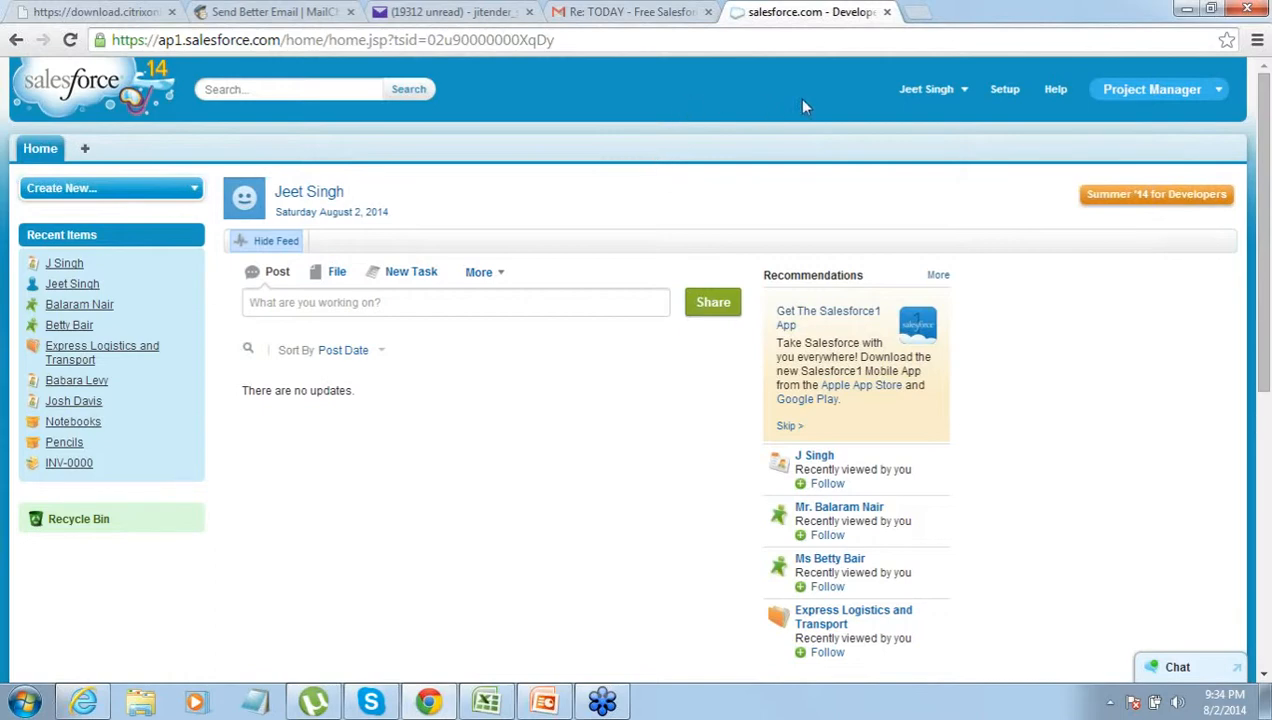
left_click(1005, 90)
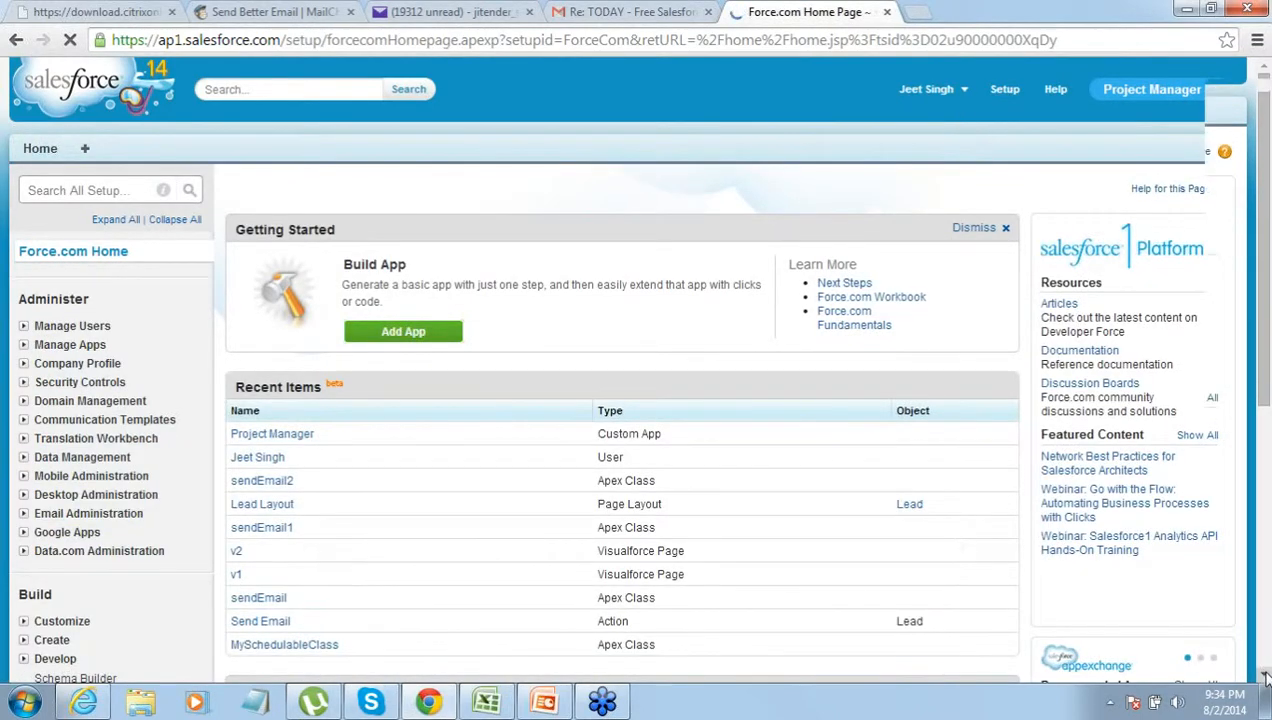
scroll(1265, 677, "down", 5)
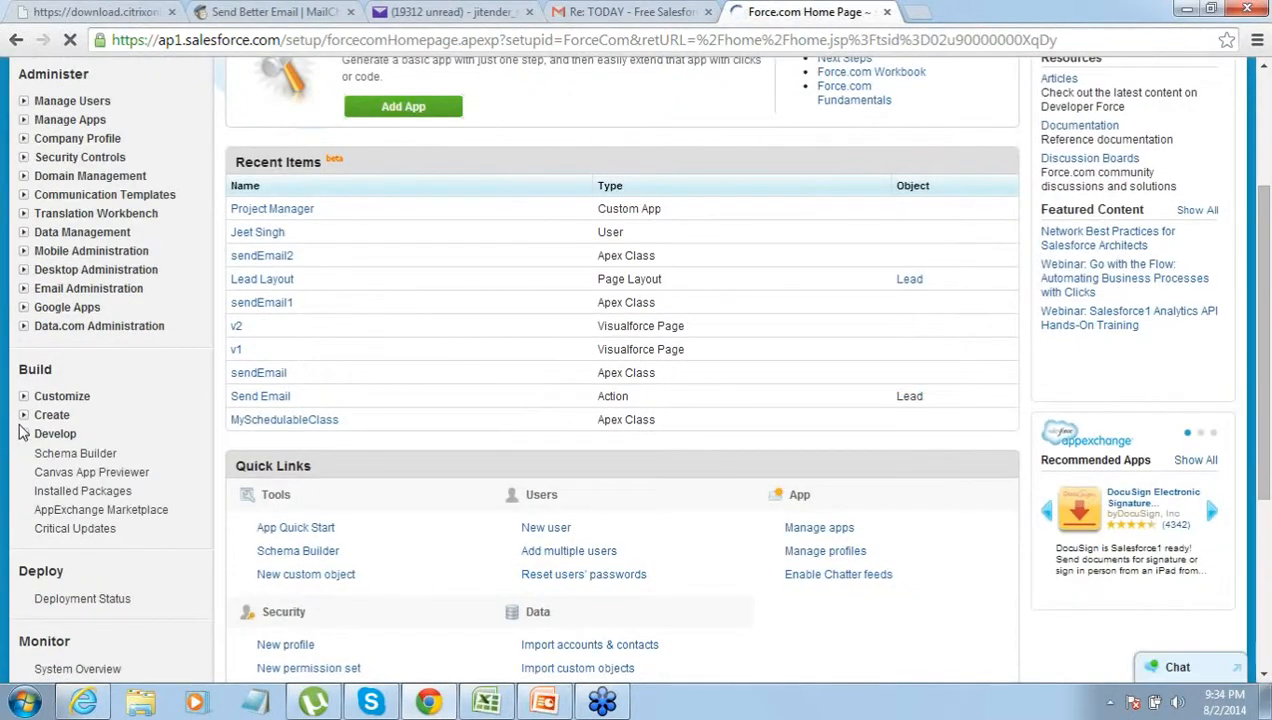
left_click(23, 415)
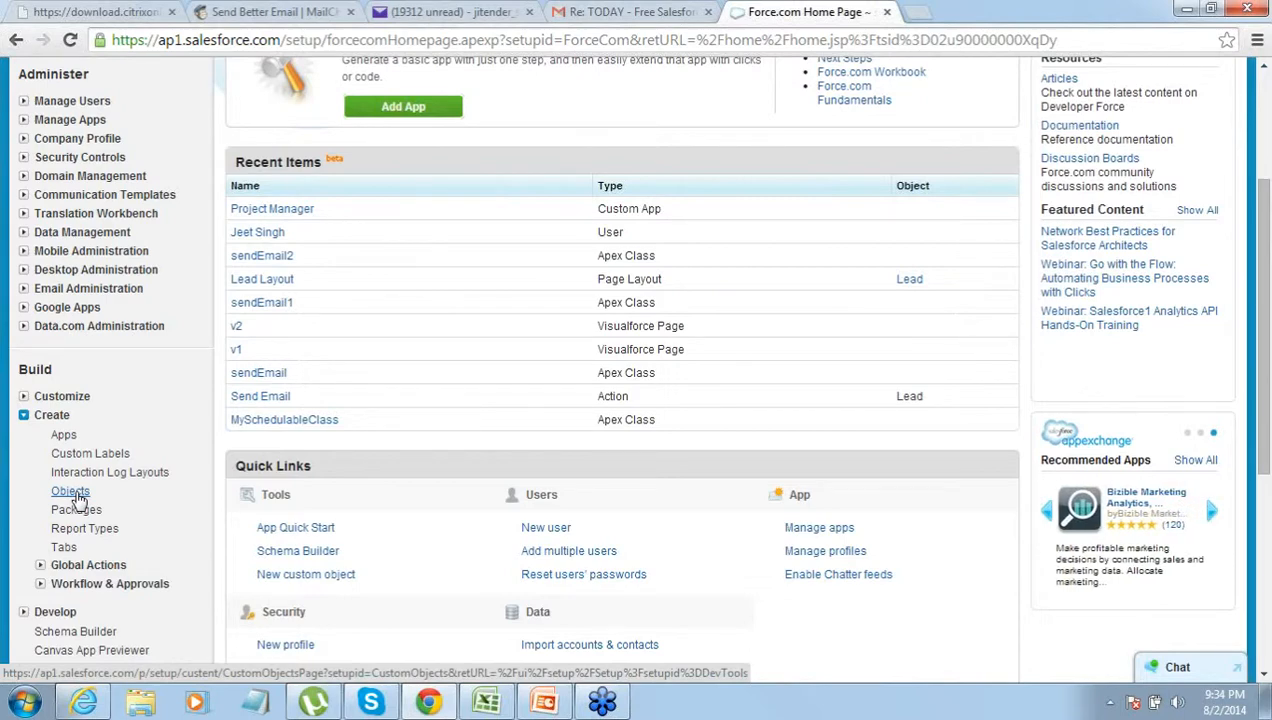
- Fill in a new custom object with label Client and plural label Clients
left_click(72, 493)
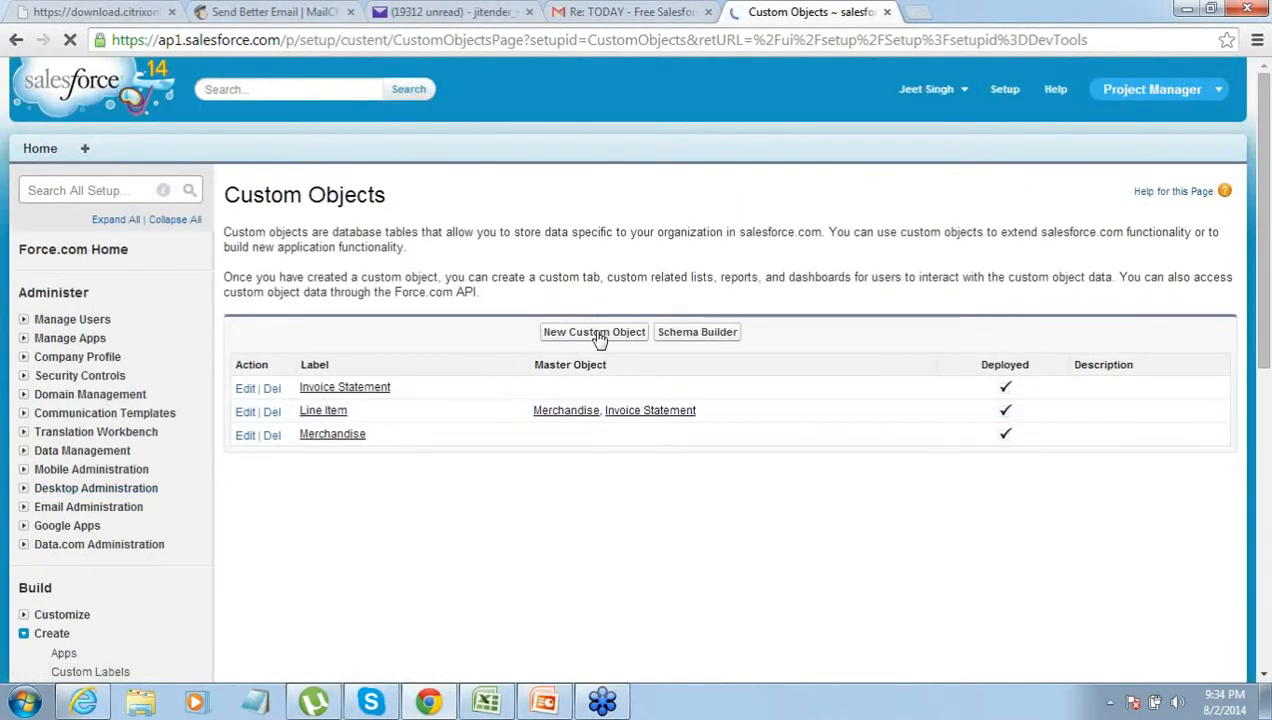
left_click(597, 333)
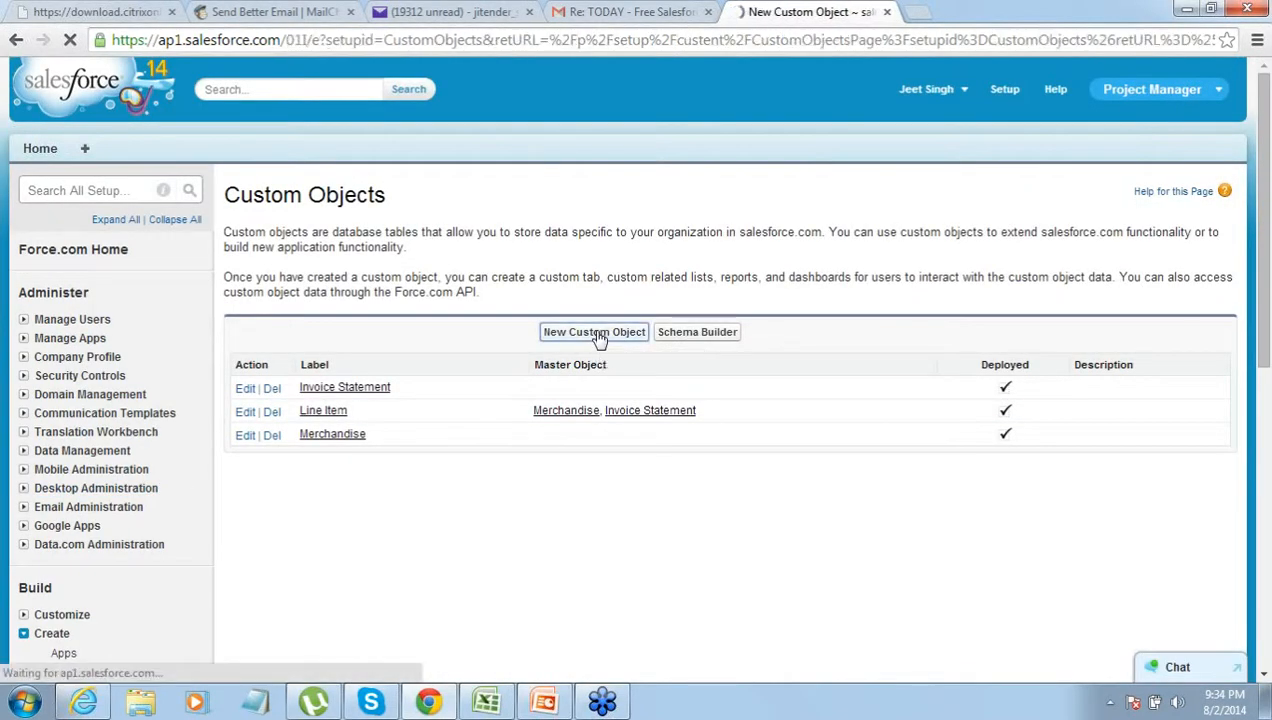
left_click(519, 377)
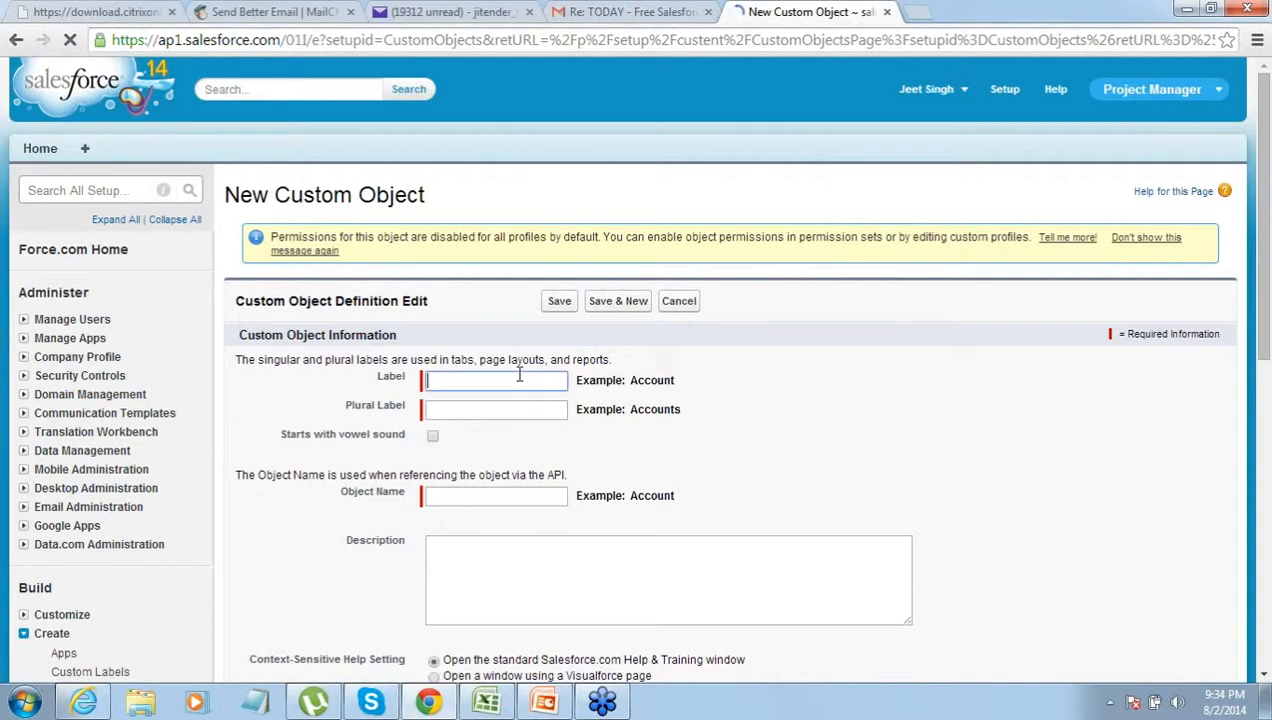
type("Client")
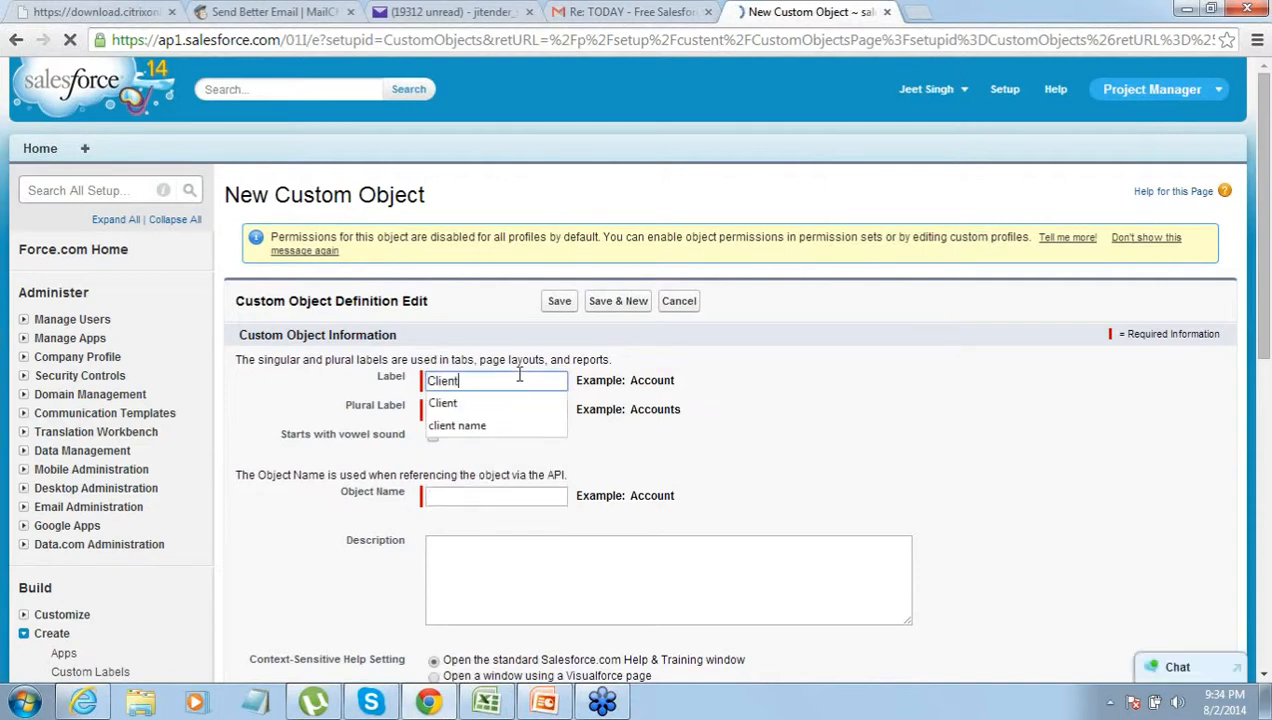
key("Tab")
type("Clients")
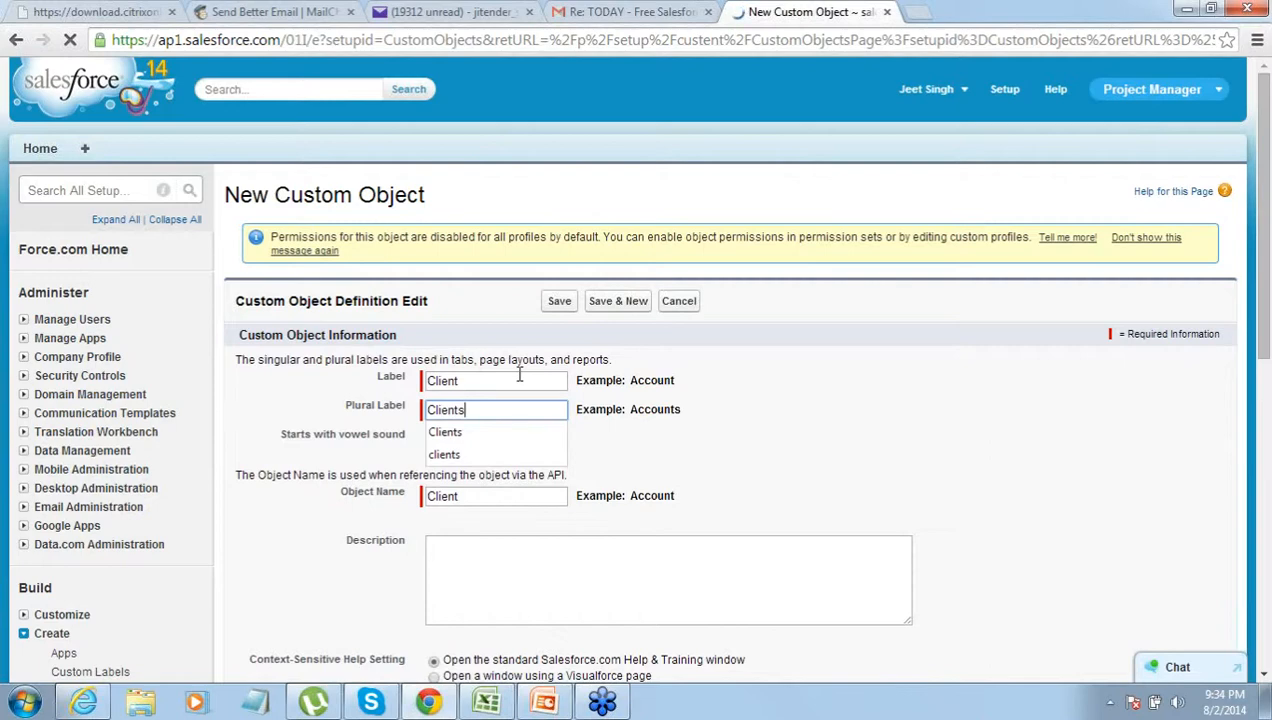
key("shift+Tab")
key("Tab")
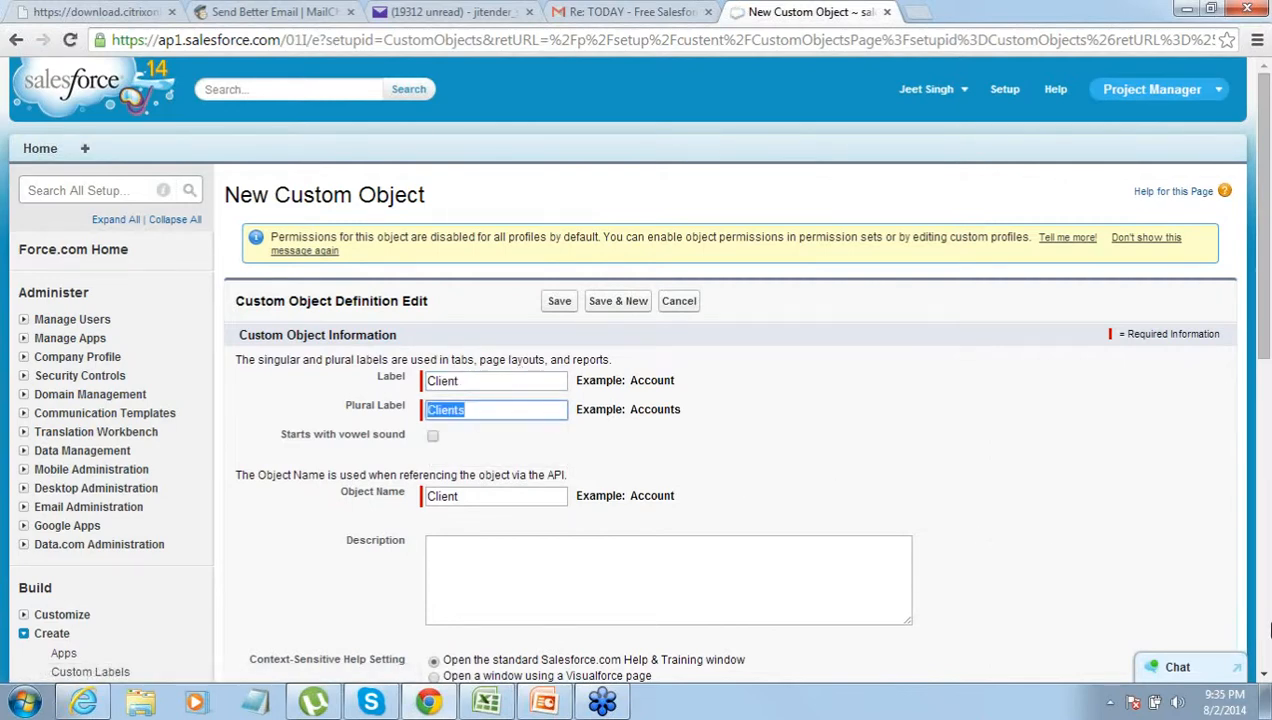
left_click(1264, 679)
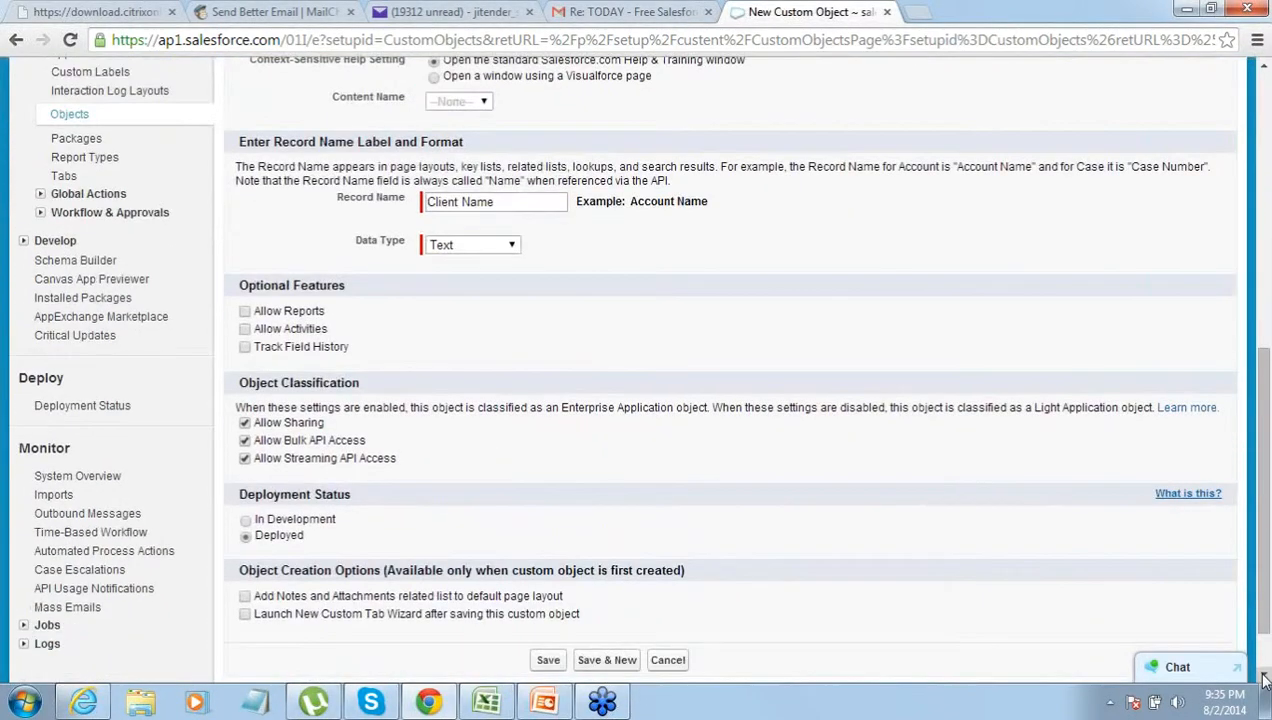
left_click(1264, 679)
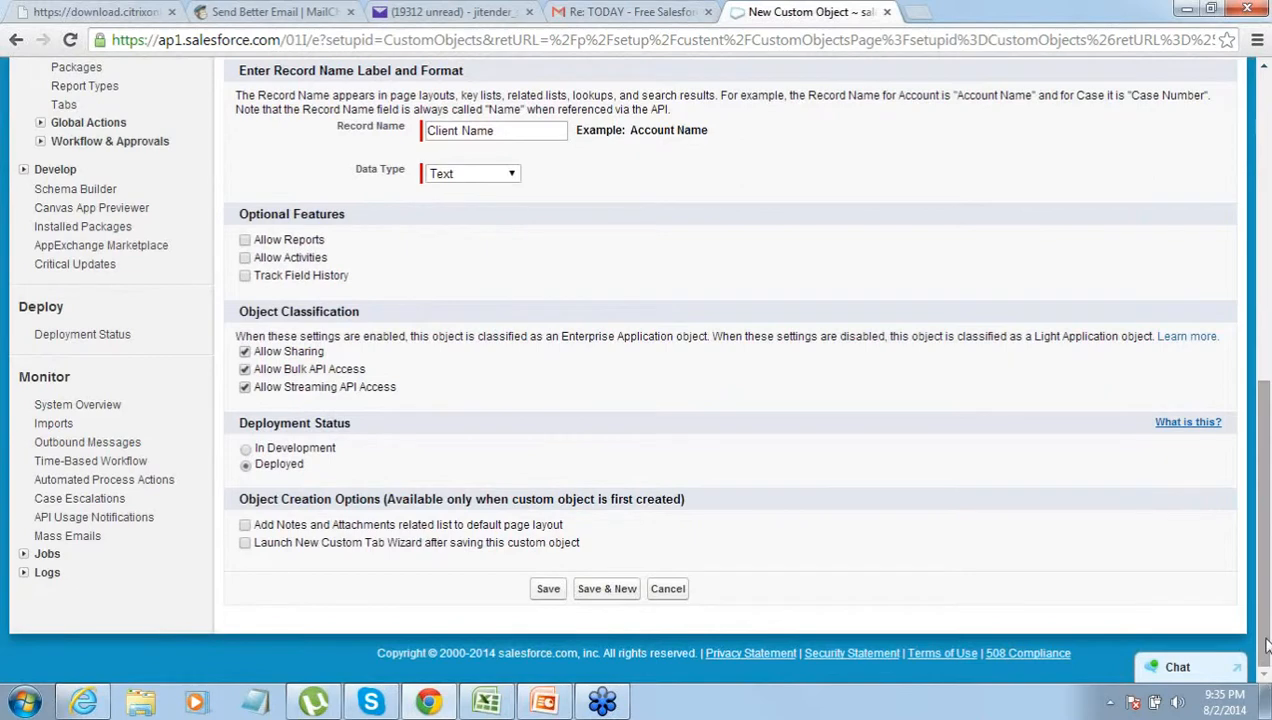
- Save the Client object and review its Client Name field and Custom Fields & Relationships section
left_click(548, 590)
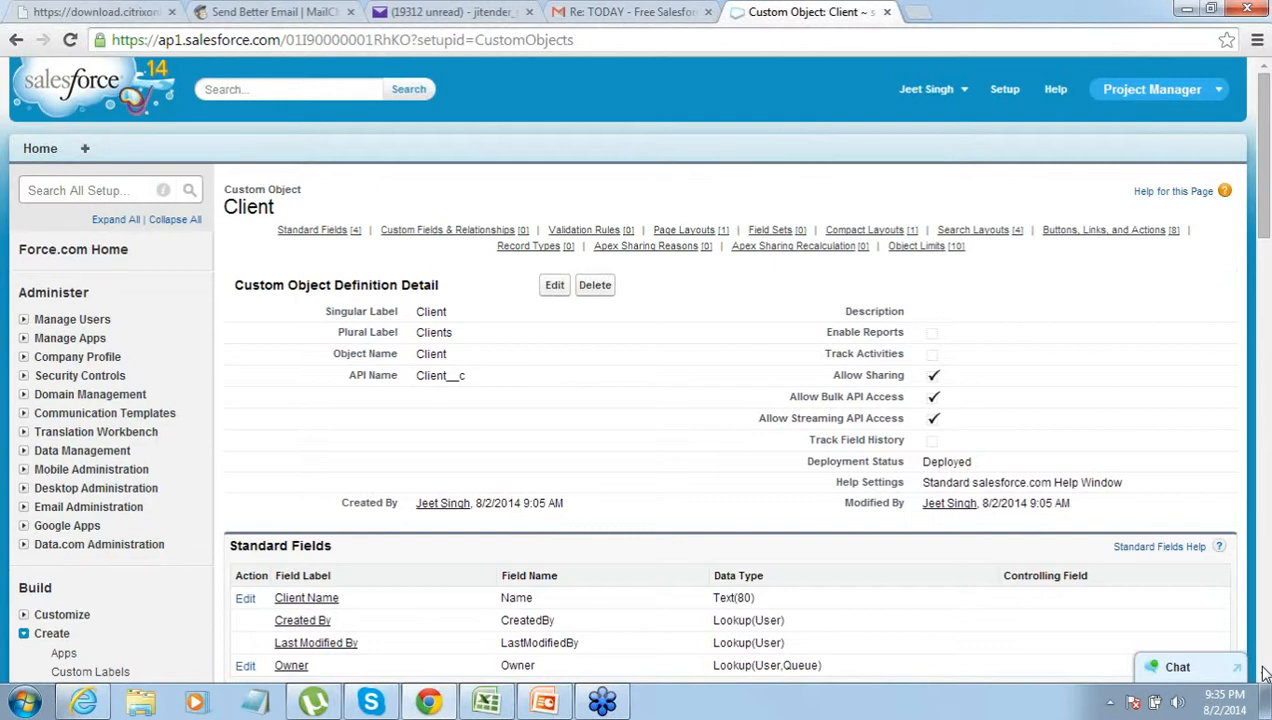
scroll(1262, 675, "down", 10)
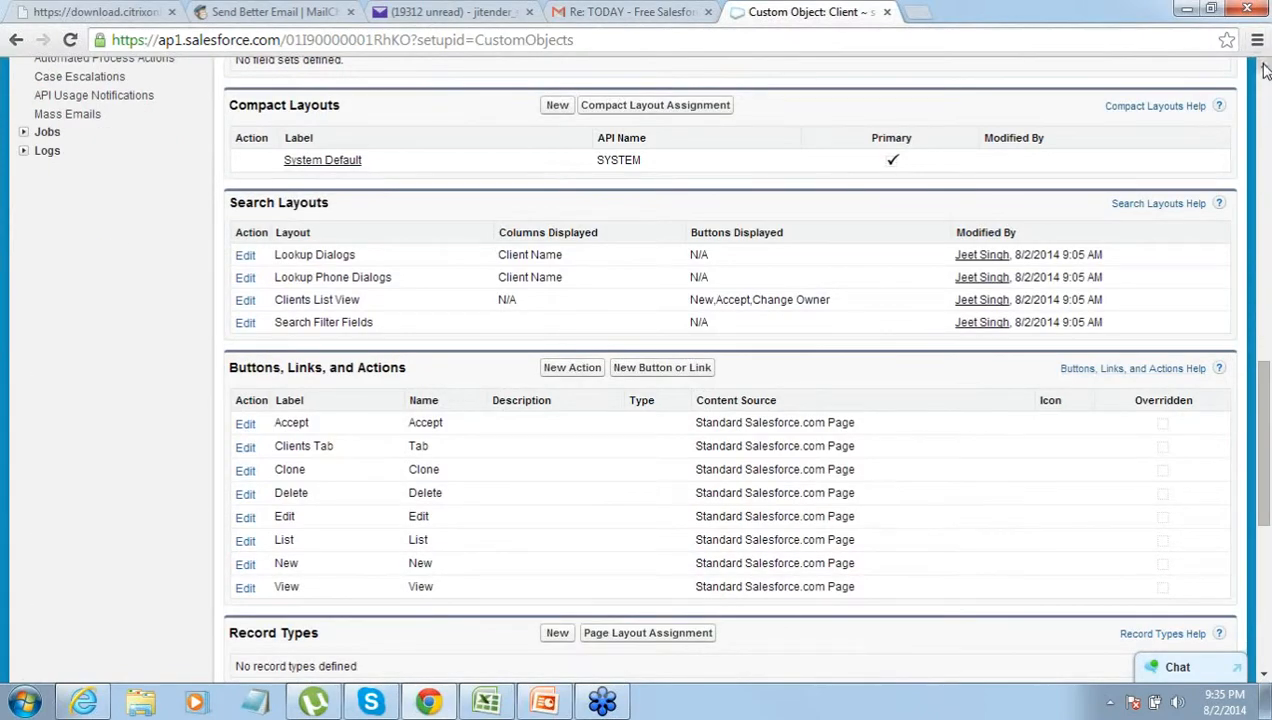
scroll(1264, 68, "up", 5)
scroll(1264, 68, "up", 5)
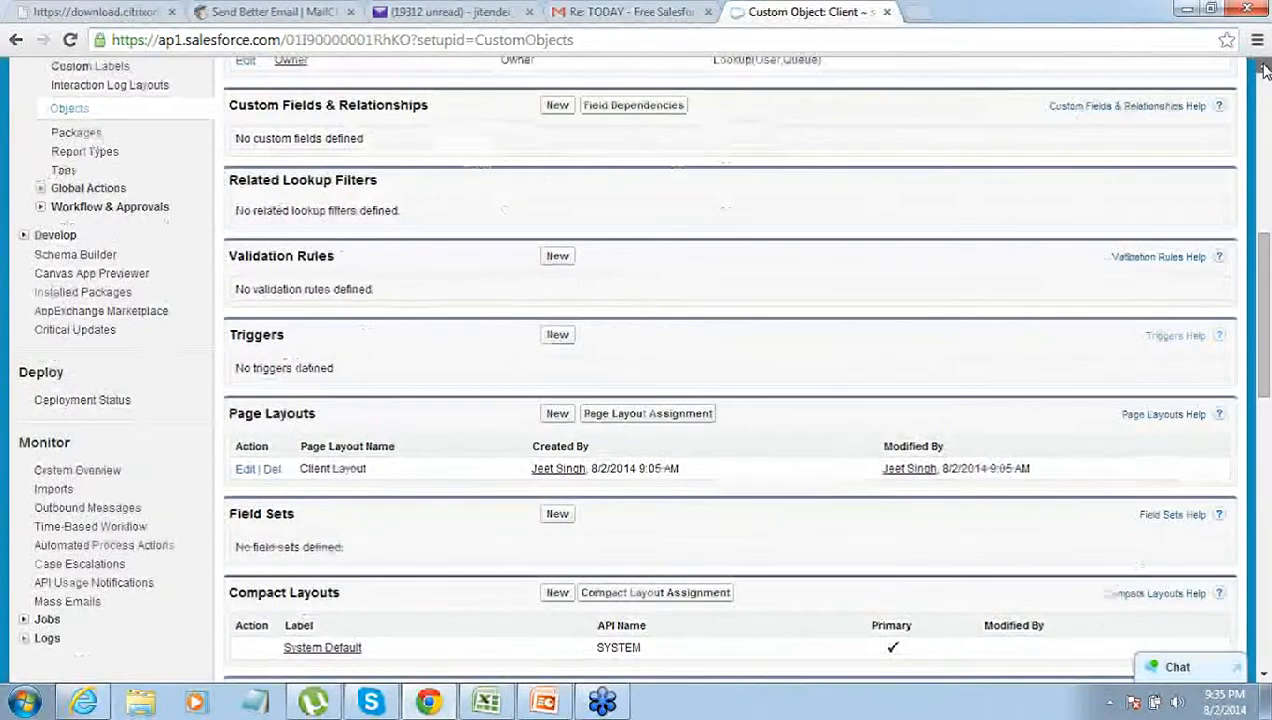
scroll(1264, 68, "up", 1)
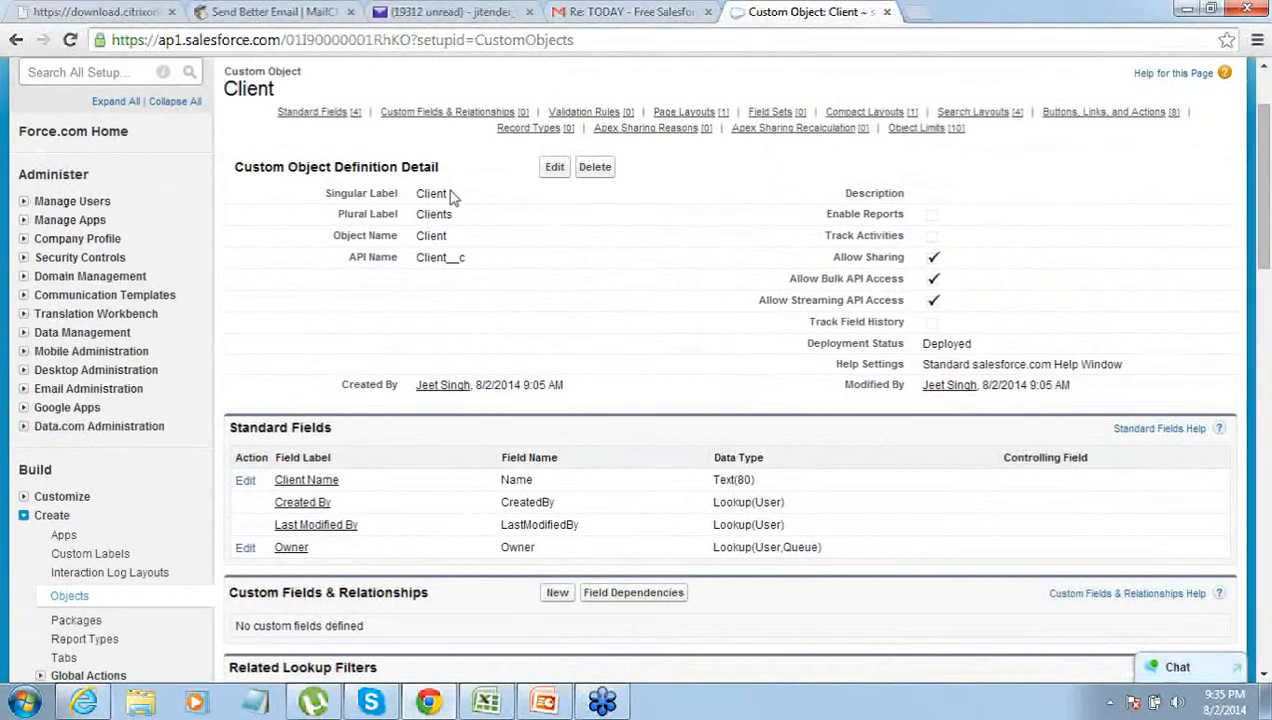
left_click_drag(338, 478, 271, 484)
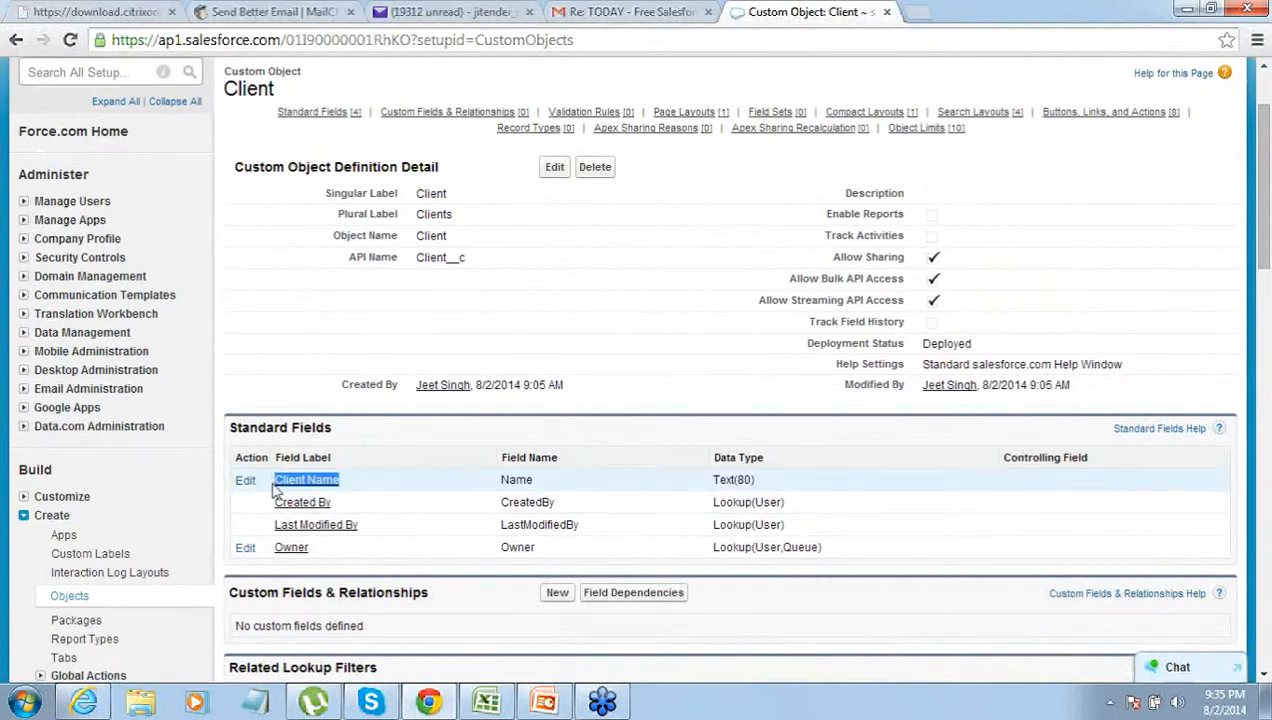
left_click(229, 597)
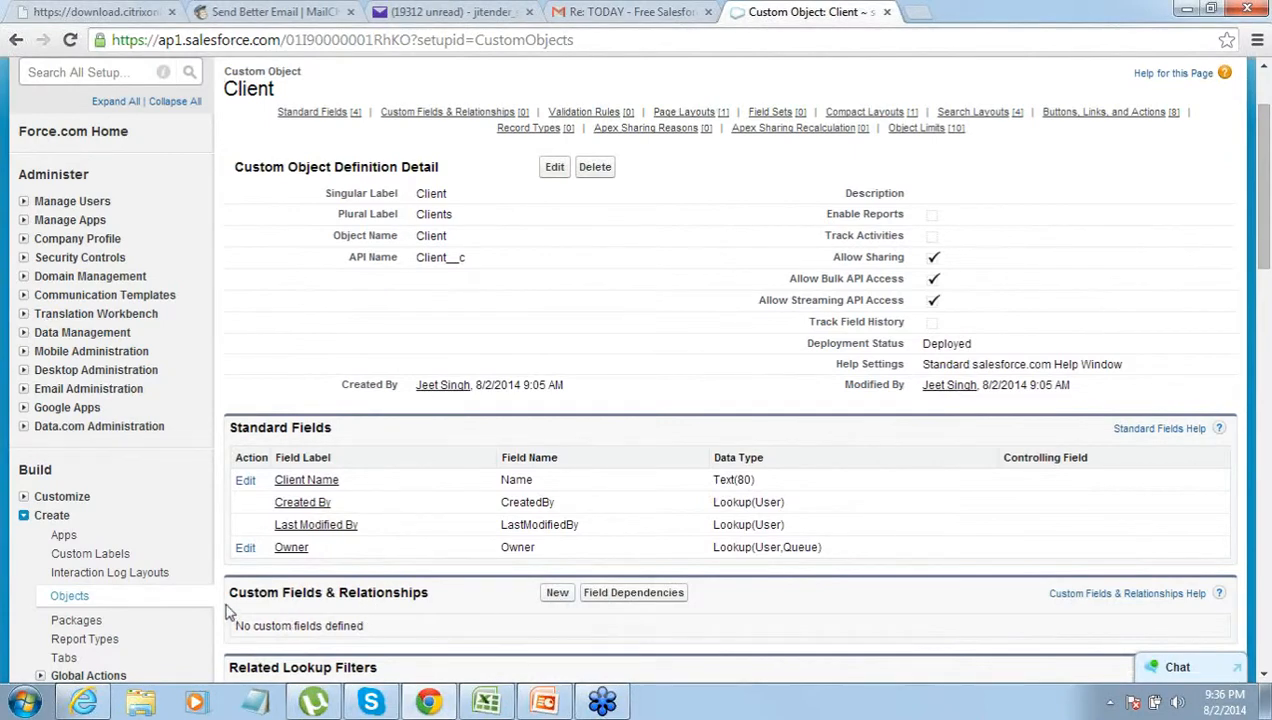
left_click_drag(228, 612, 336, 598)
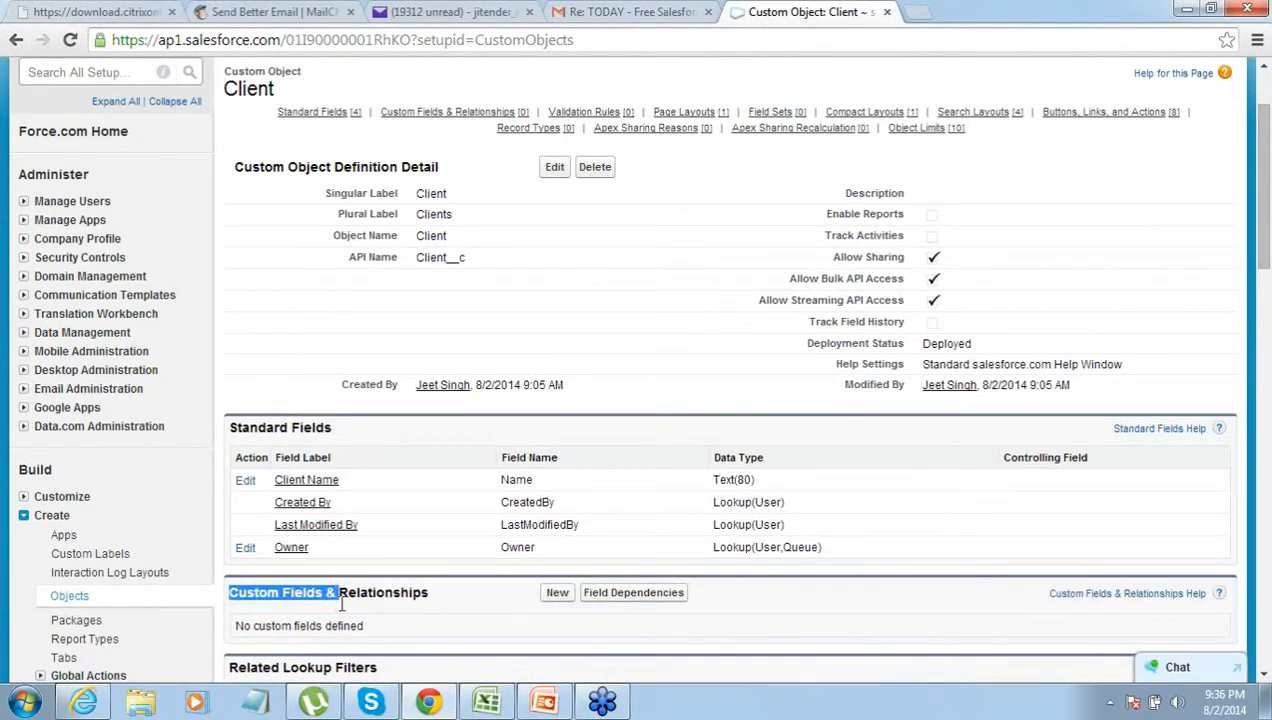
- Start a new Text custom field on the Client object
left_click(559, 594)
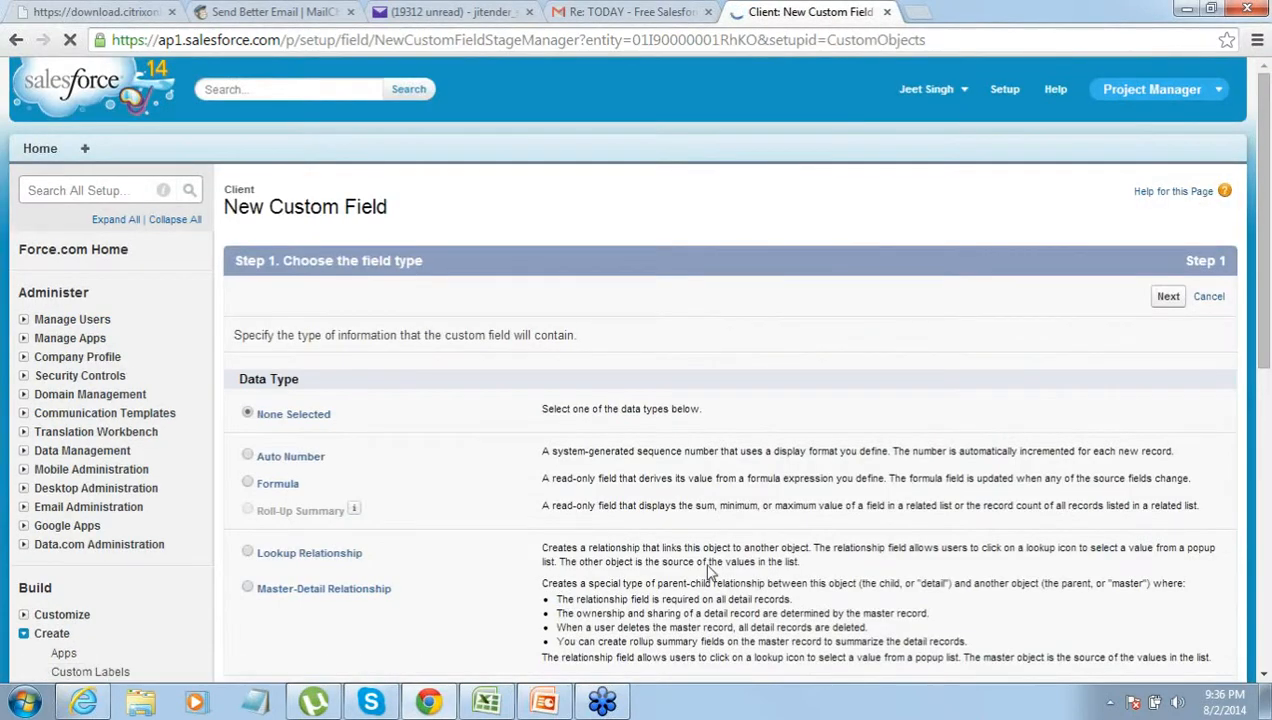
left_click(1264, 676)
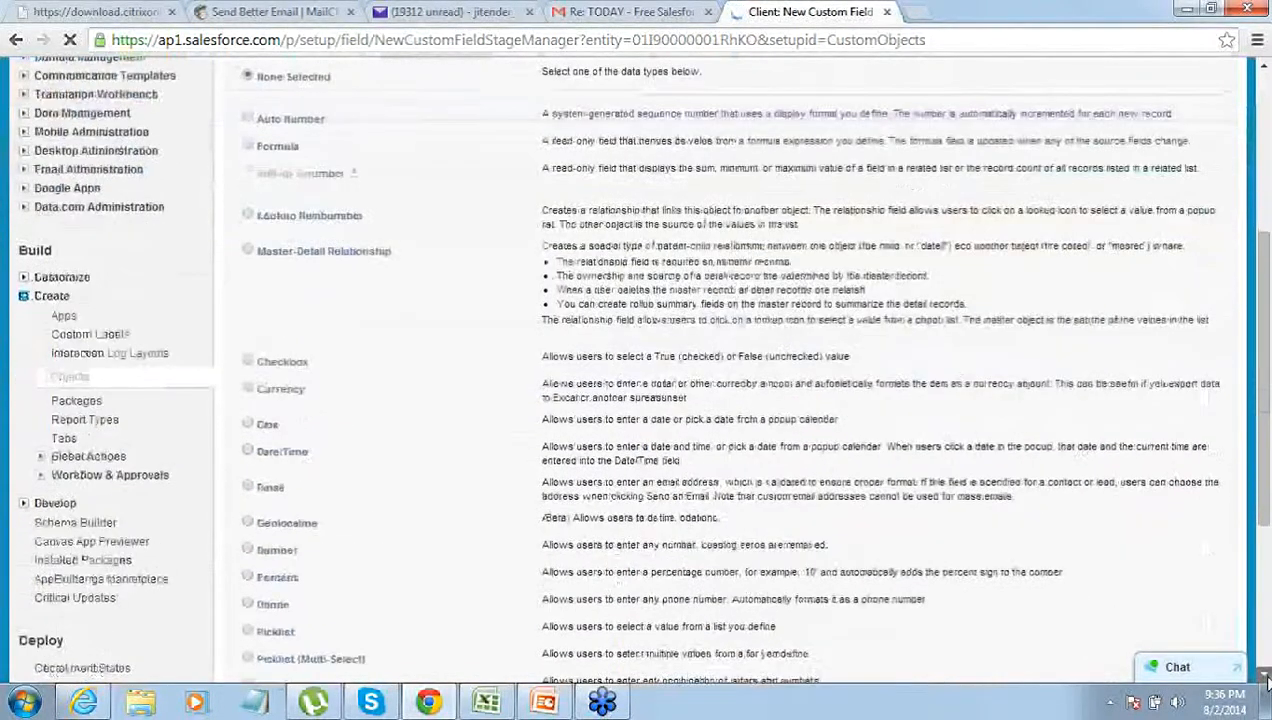
left_click(1265, 676)
left_click(1265, 676)
left_click(1265, 676)
left_click(1265, 676)
left_click(1265, 676)
left_click(1265, 676)
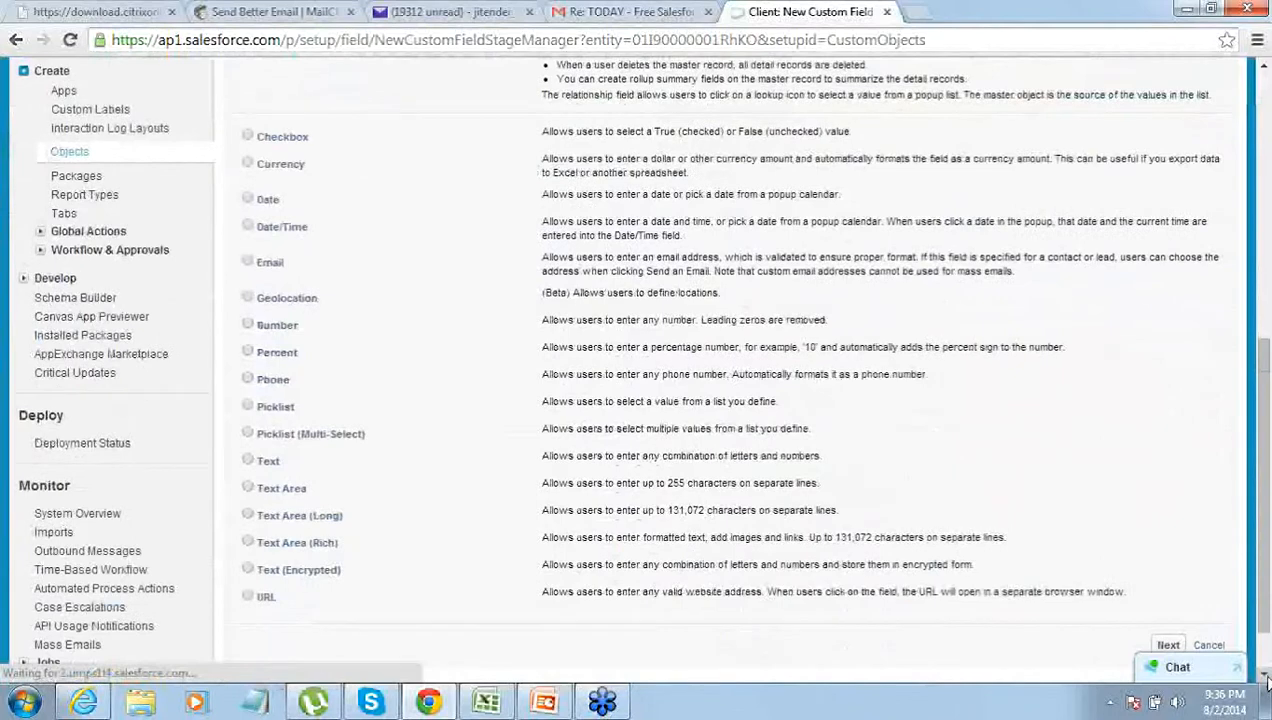
left_click(248, 461)
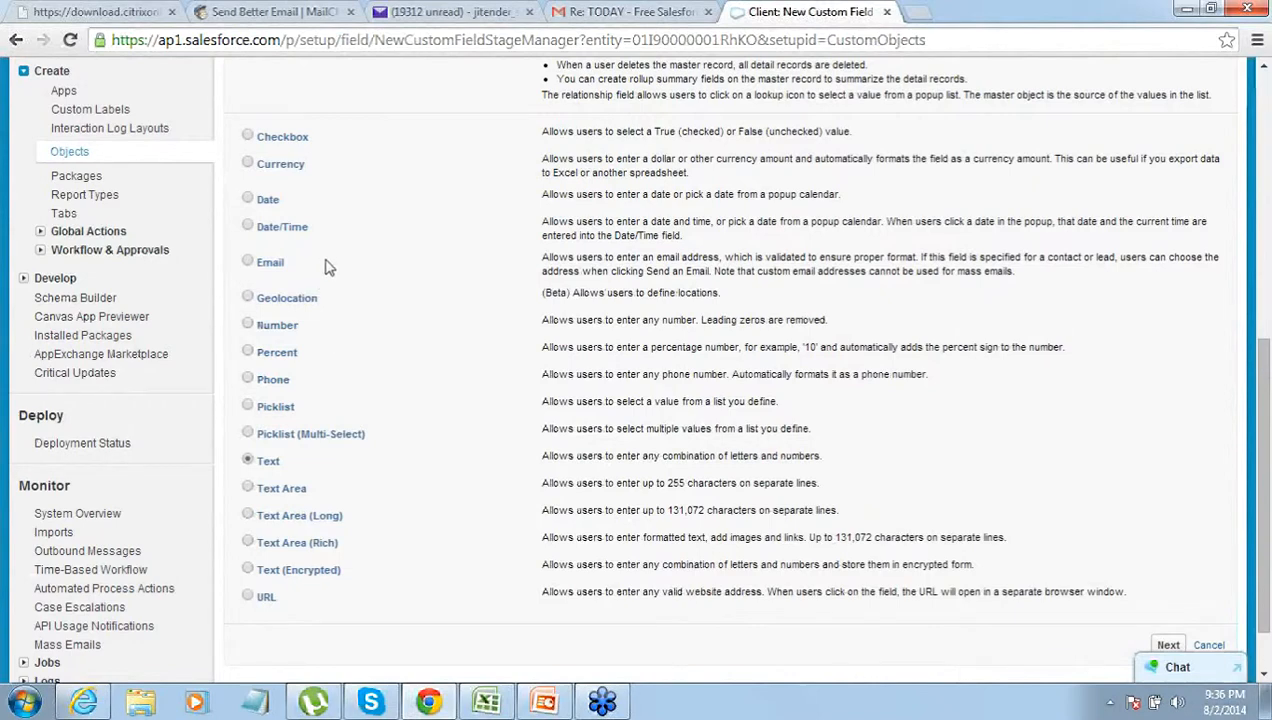
left_click(1168, 645)
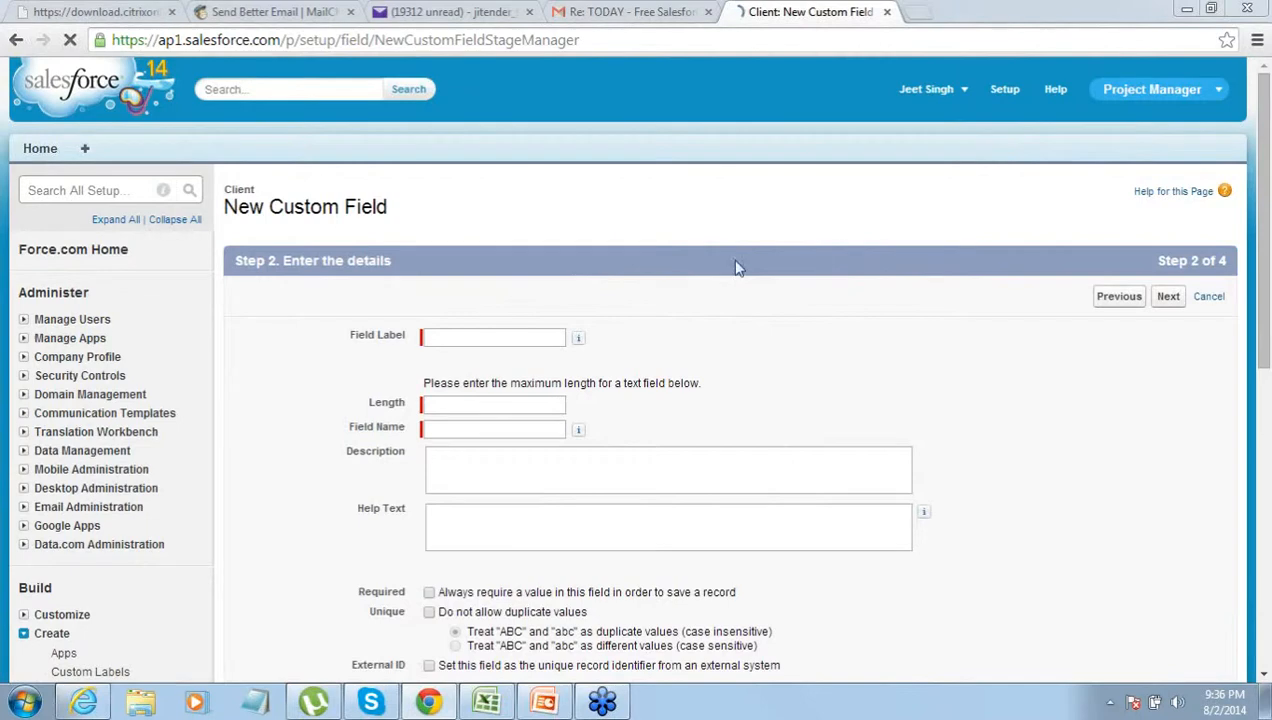
- Label the field City with length 50, make it visible to all profiles, and save
left_click(534, 335)
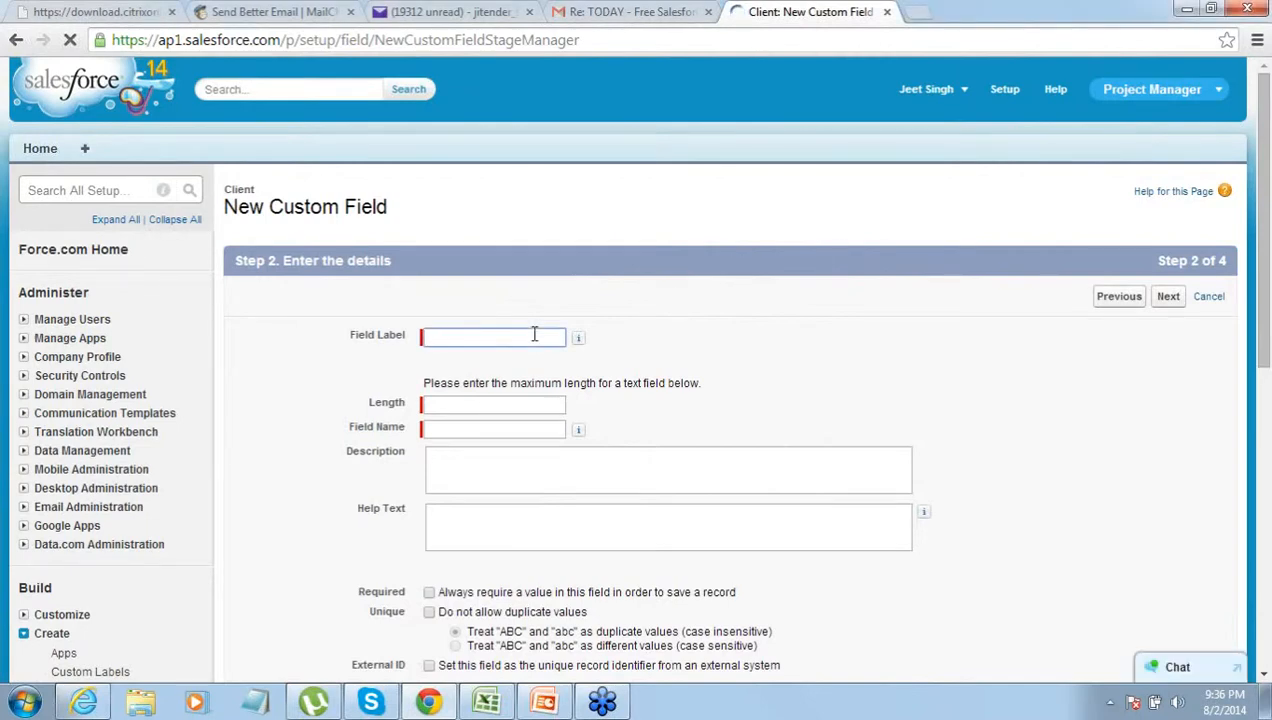
type("City")
key("Tab")
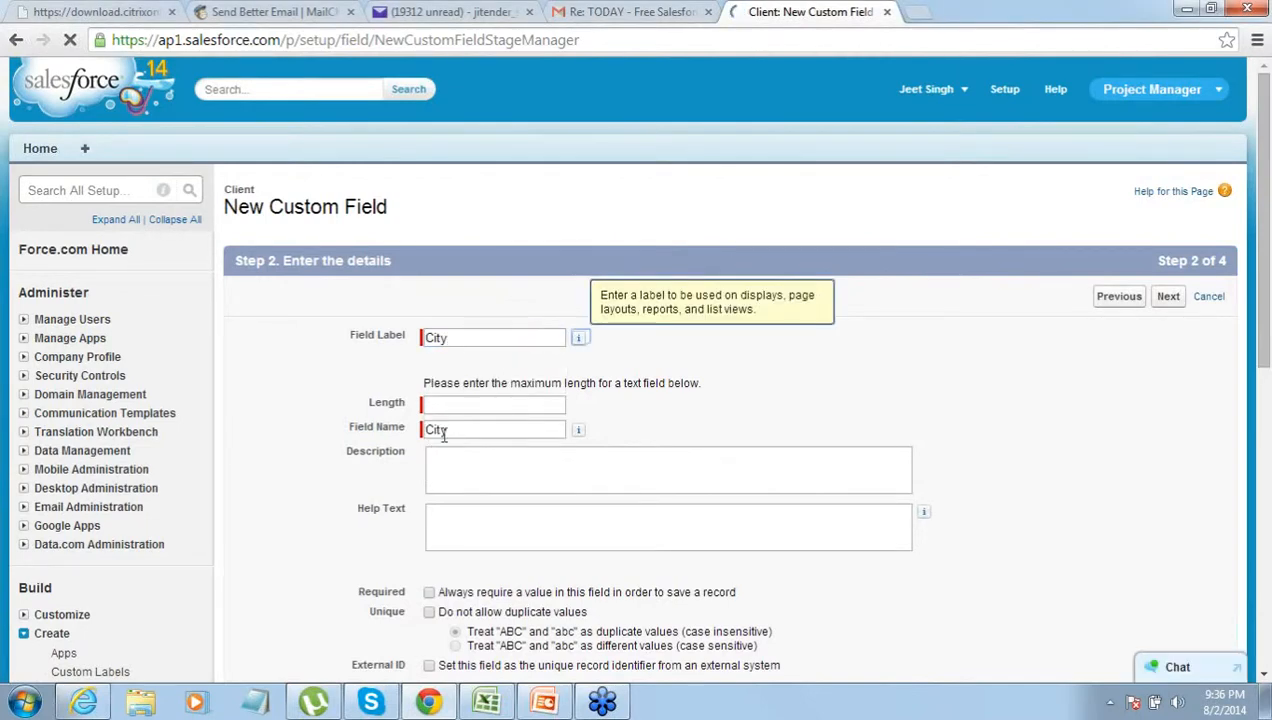
left_click(467, 405)
type("50")
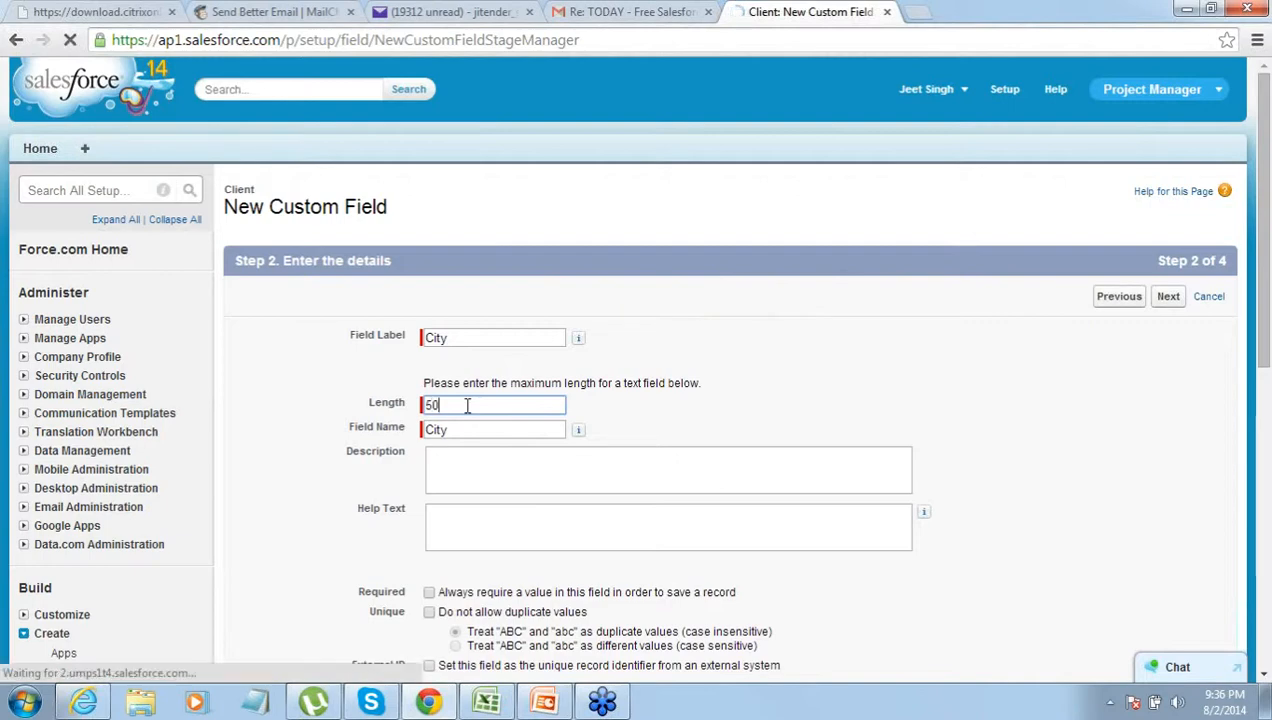
left_click(660, 384)
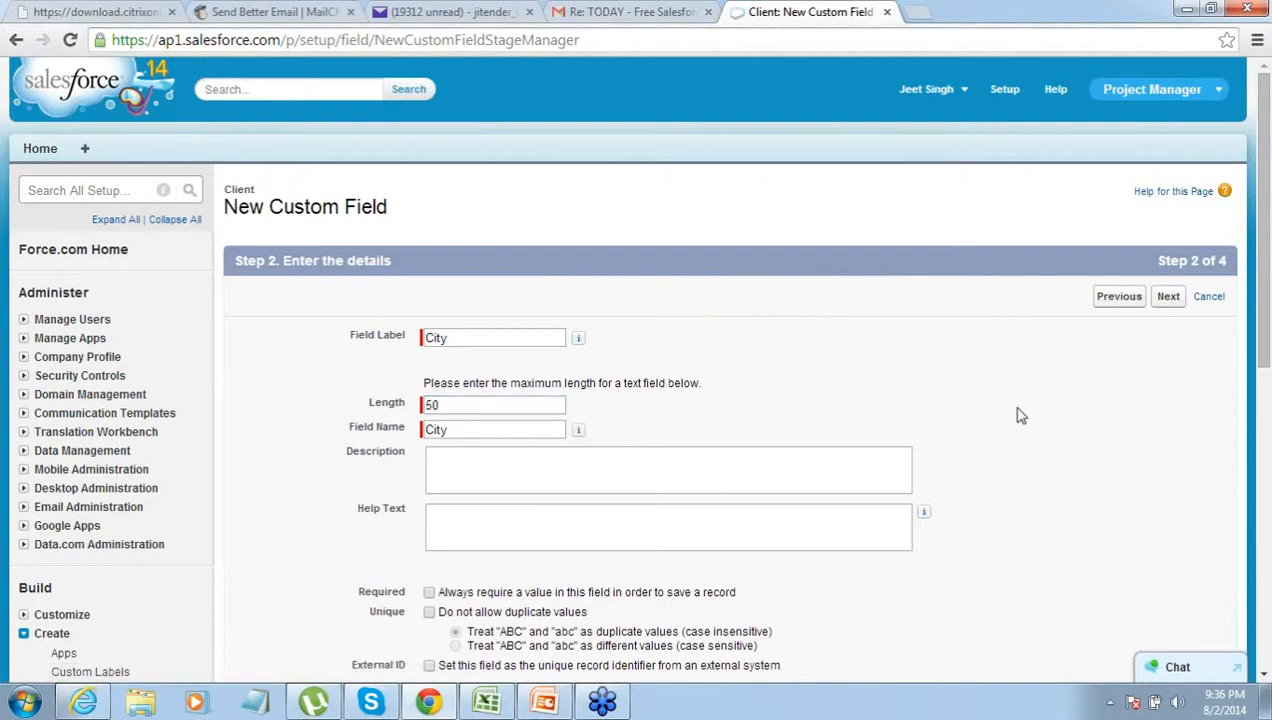
left_click(1168, 297)
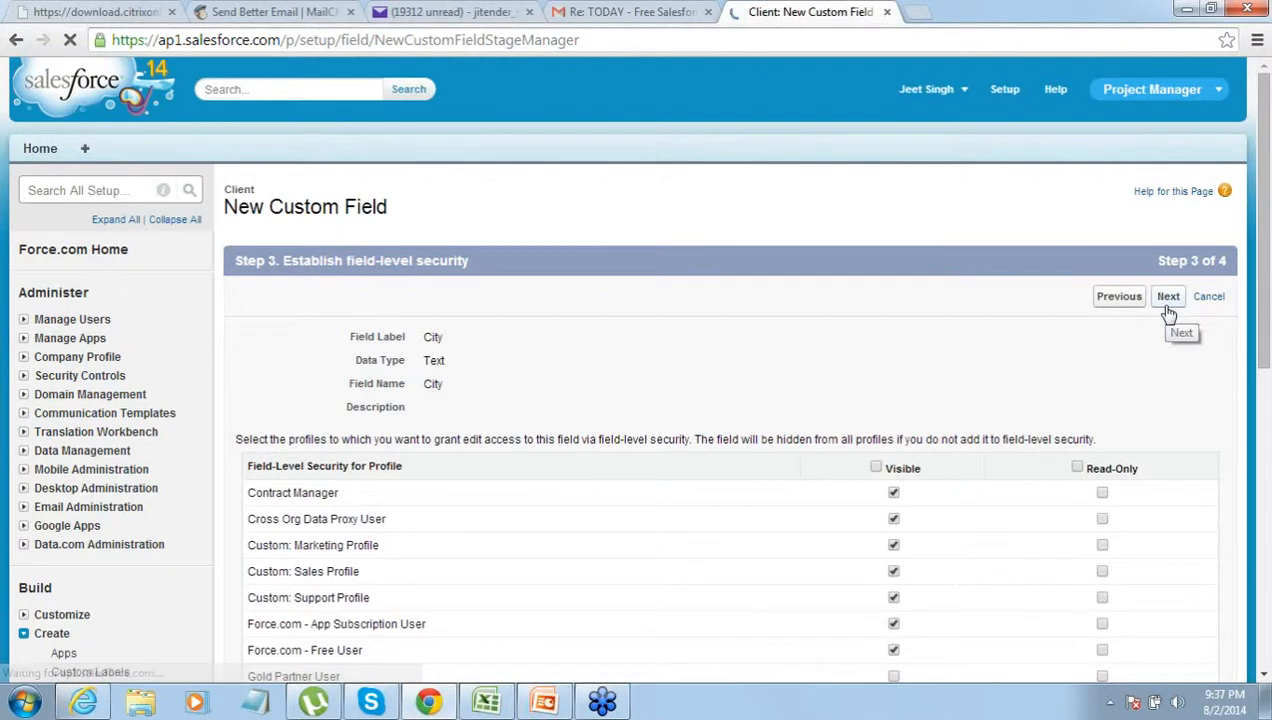
left_click(876, 468)
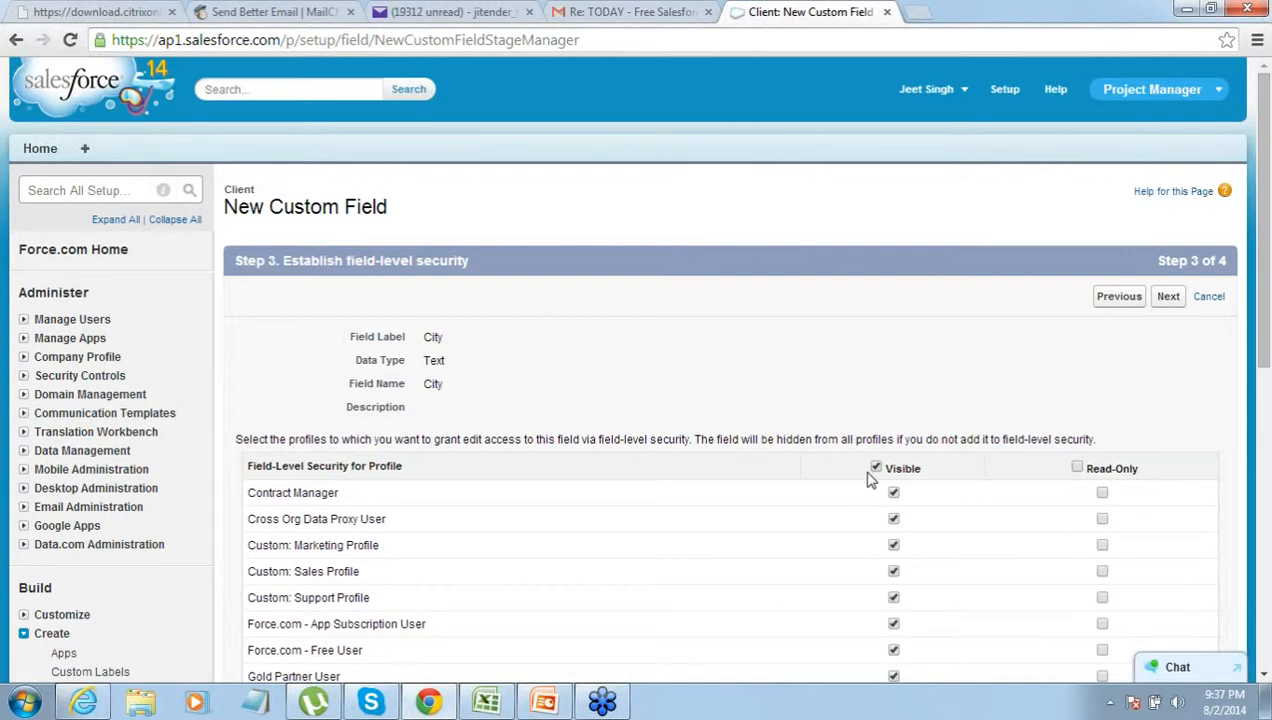
left_click(1168, 297)
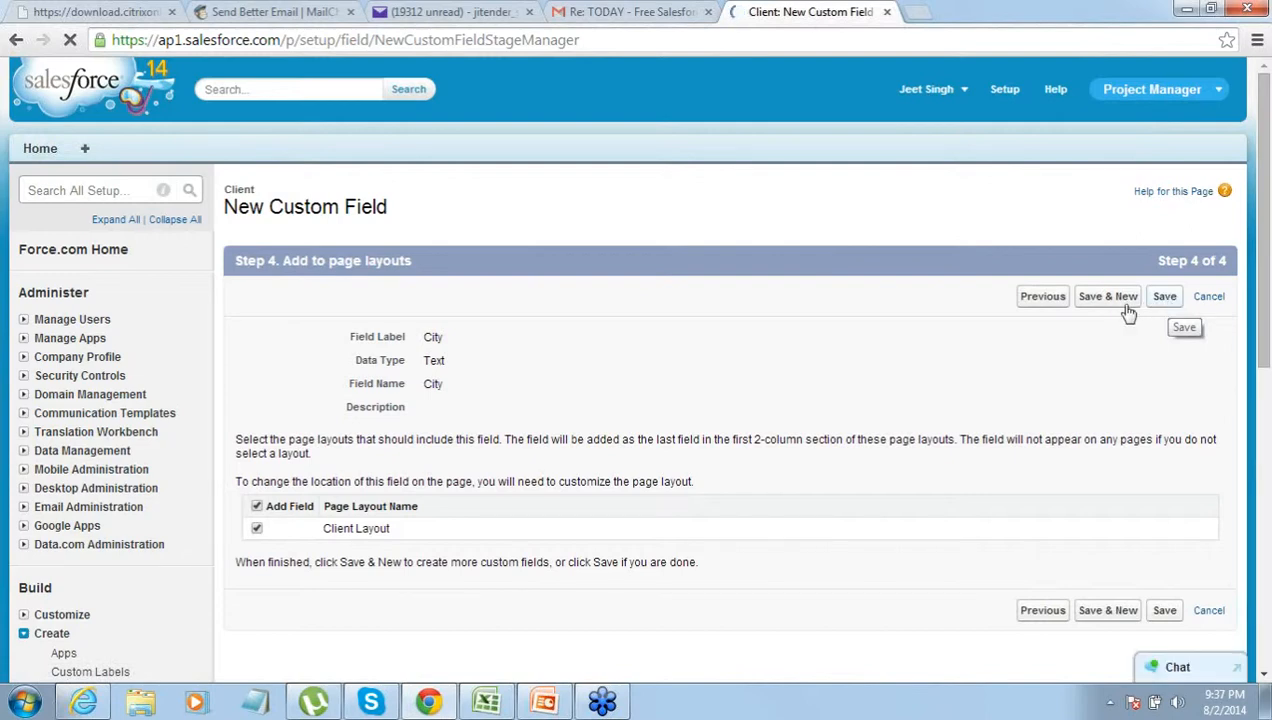
left_click(1160, 305)
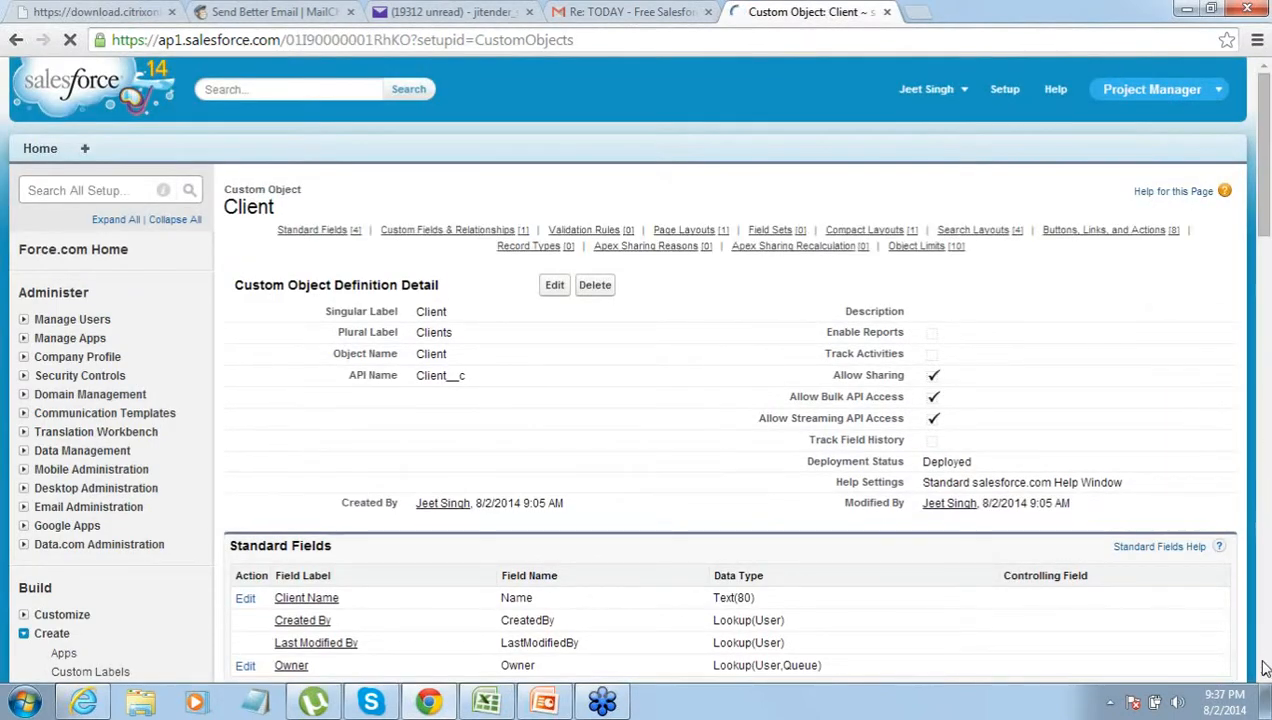
- Scroll to Custom Fields & Relationships on the Client page and begin another new field
scroll(1264, 675, "down", 13)
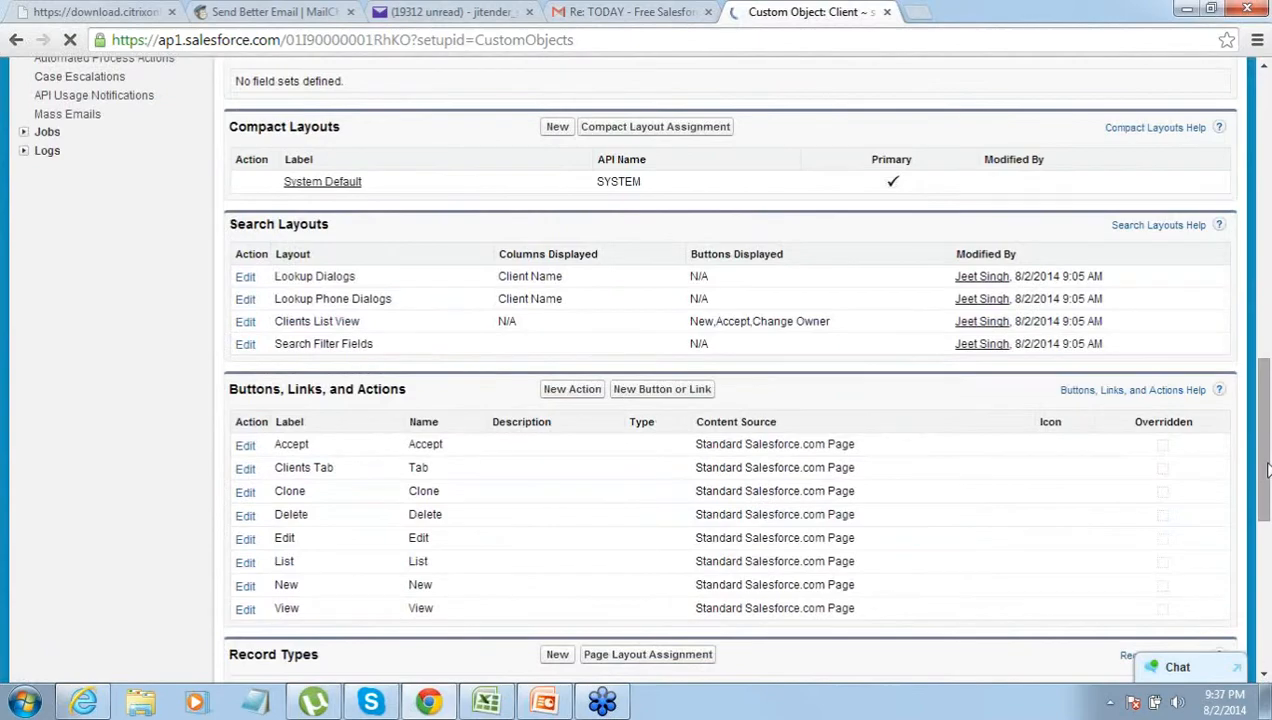
left_click_drag(1255, 410, 1215, 222)
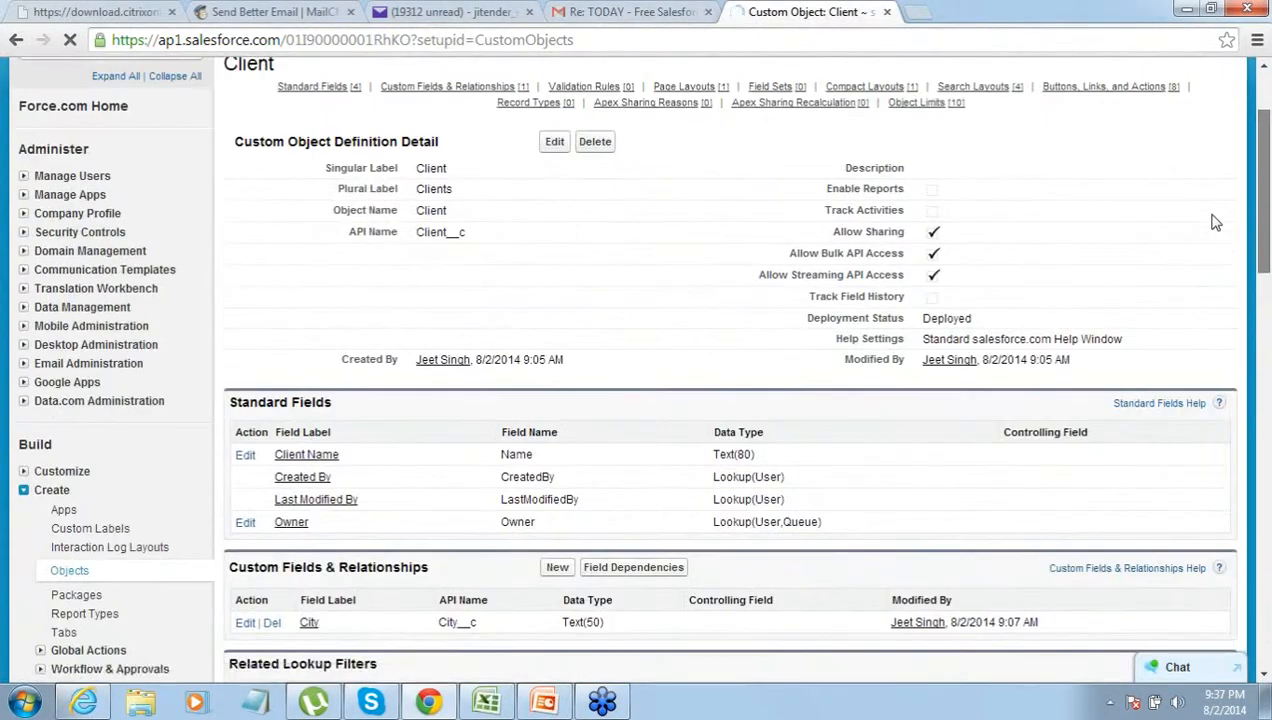
left_click(551, 574)
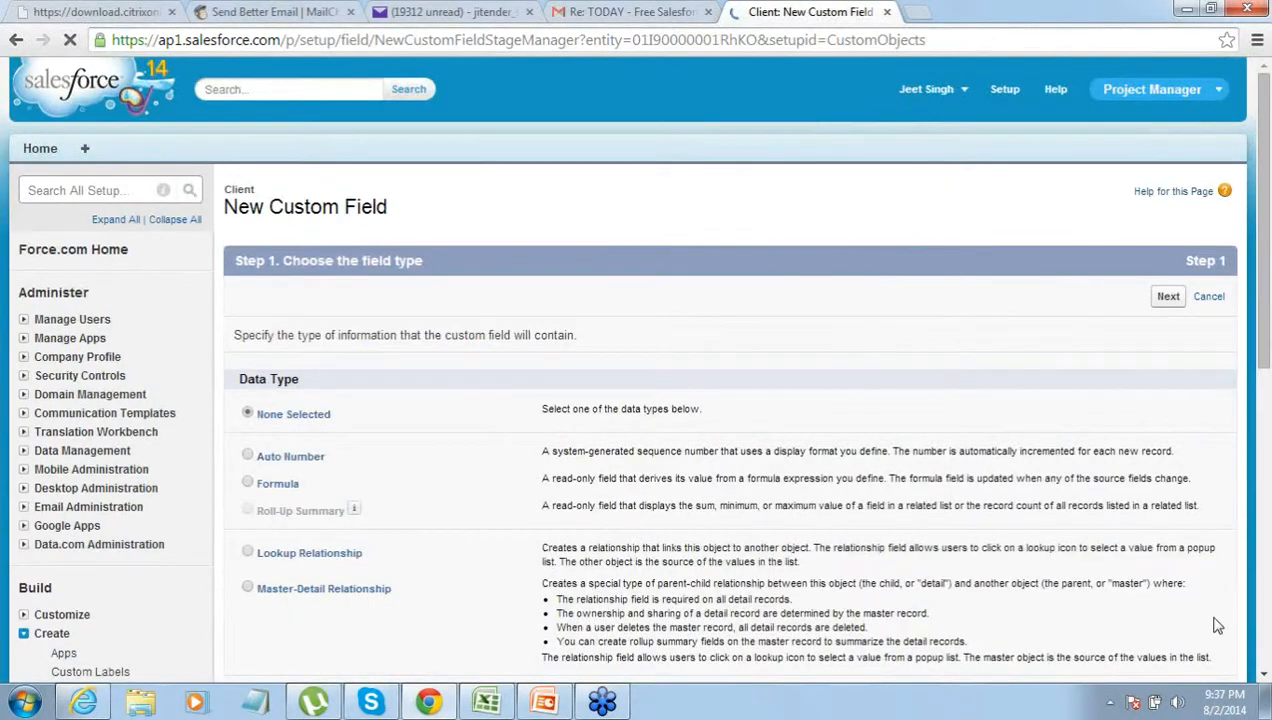
- Choose a Text field labelled Country with maximum length 60
scroll(1264, 680, "down", 6)
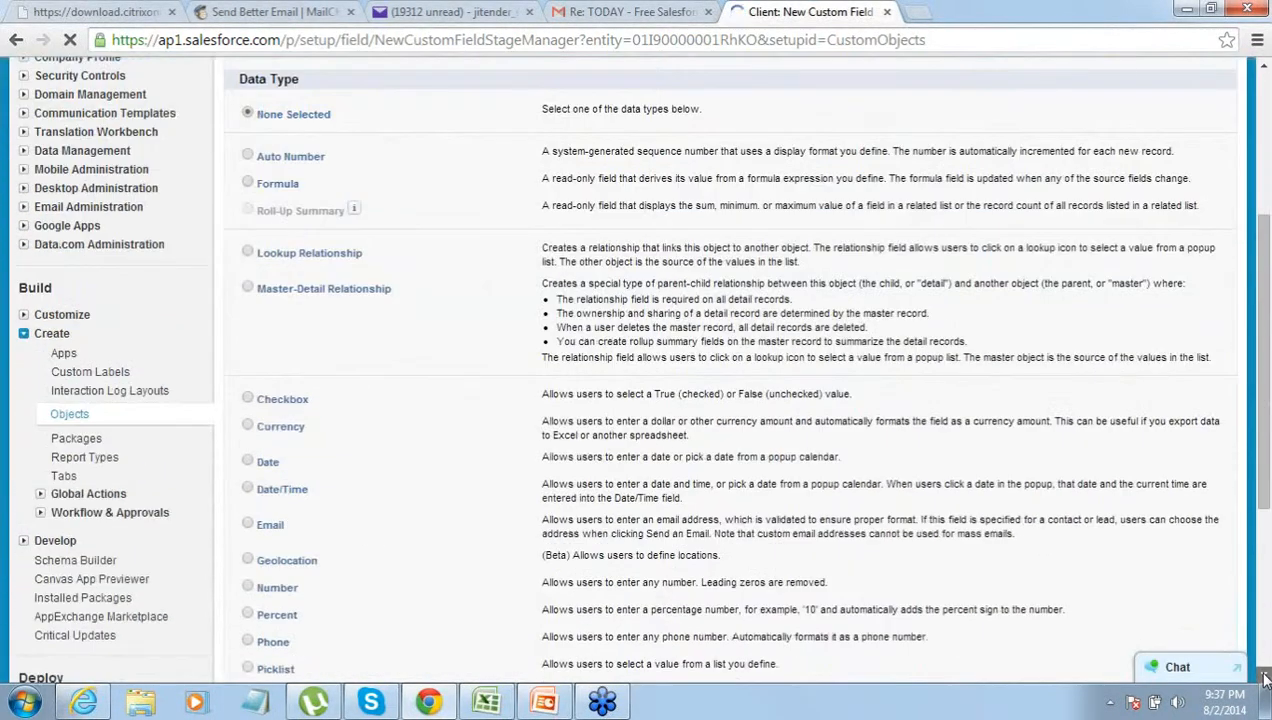
left_click(248, 462)
left_click(1170, 647)
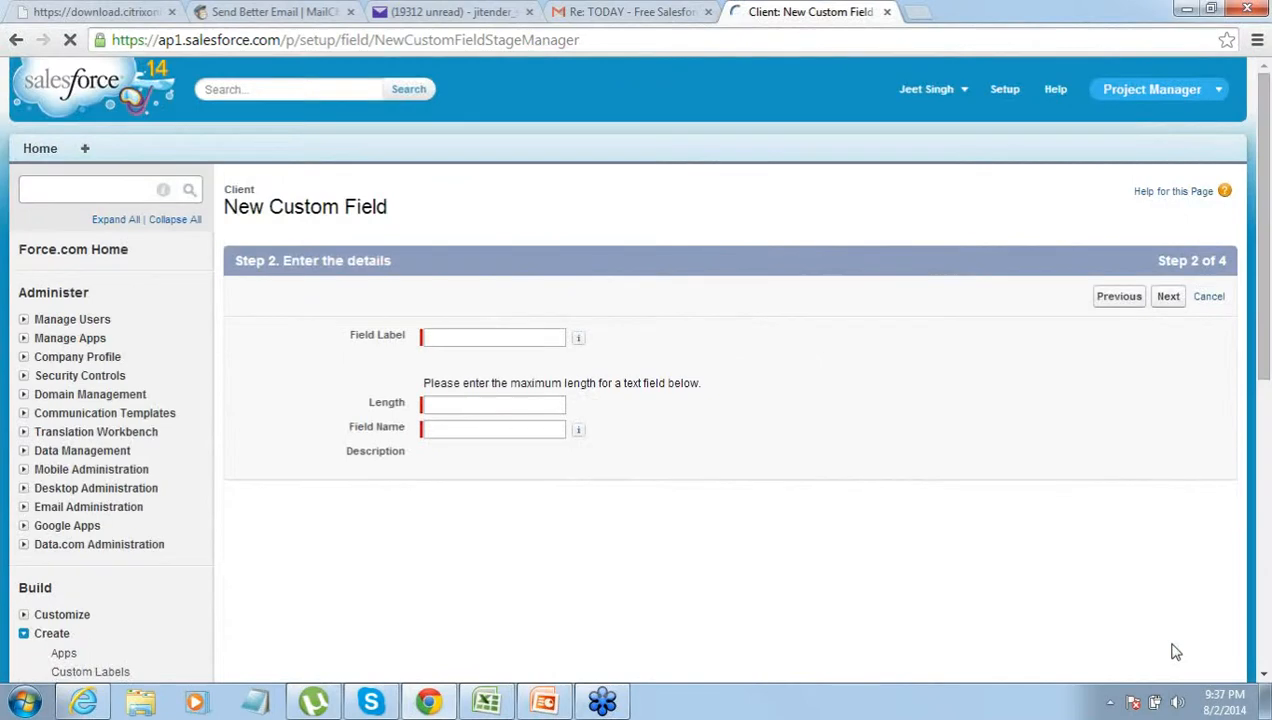
left_click(562, 338)
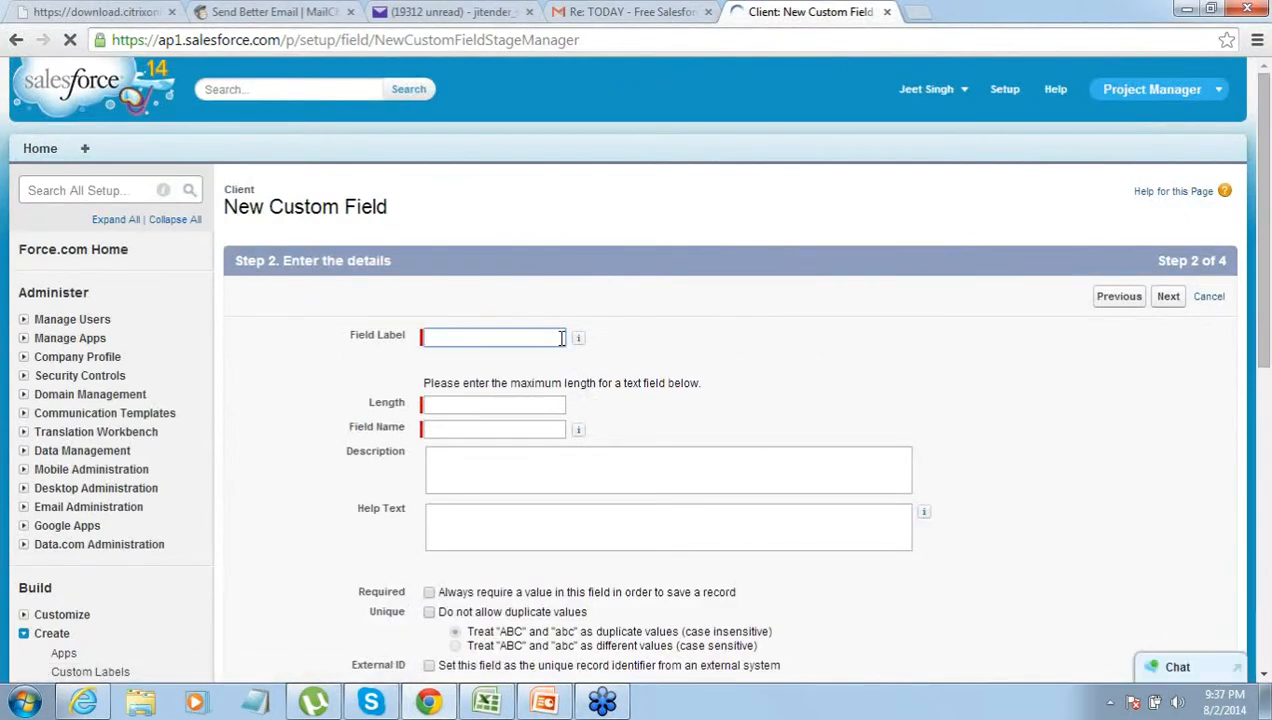
type("Country")
key("Tab")
left_click(492, 403)
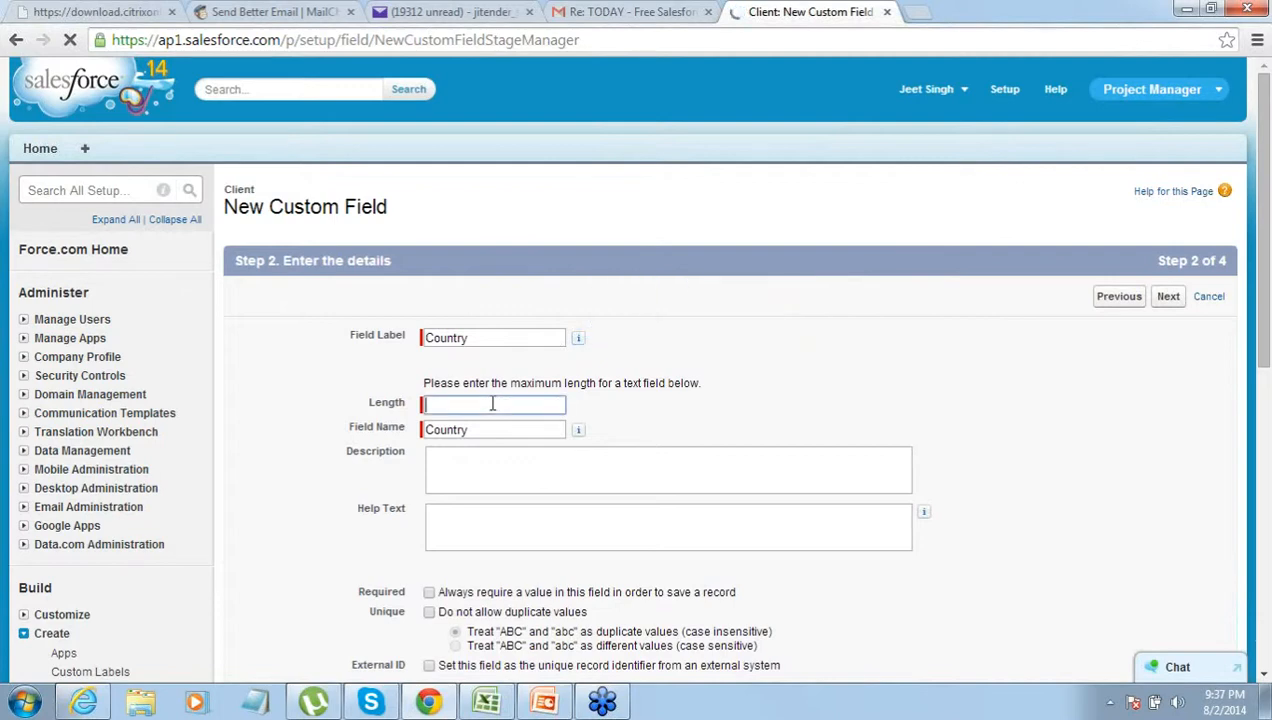
type("59")
type("60")
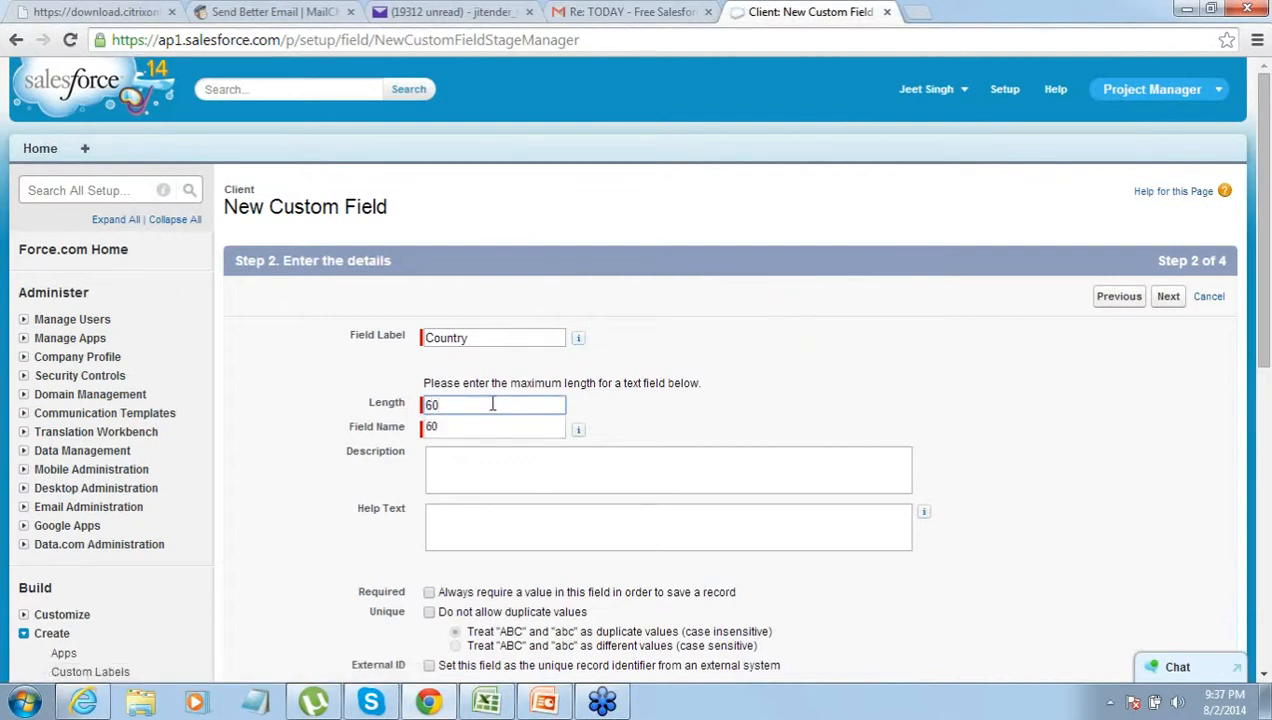
left_click(474, 428)
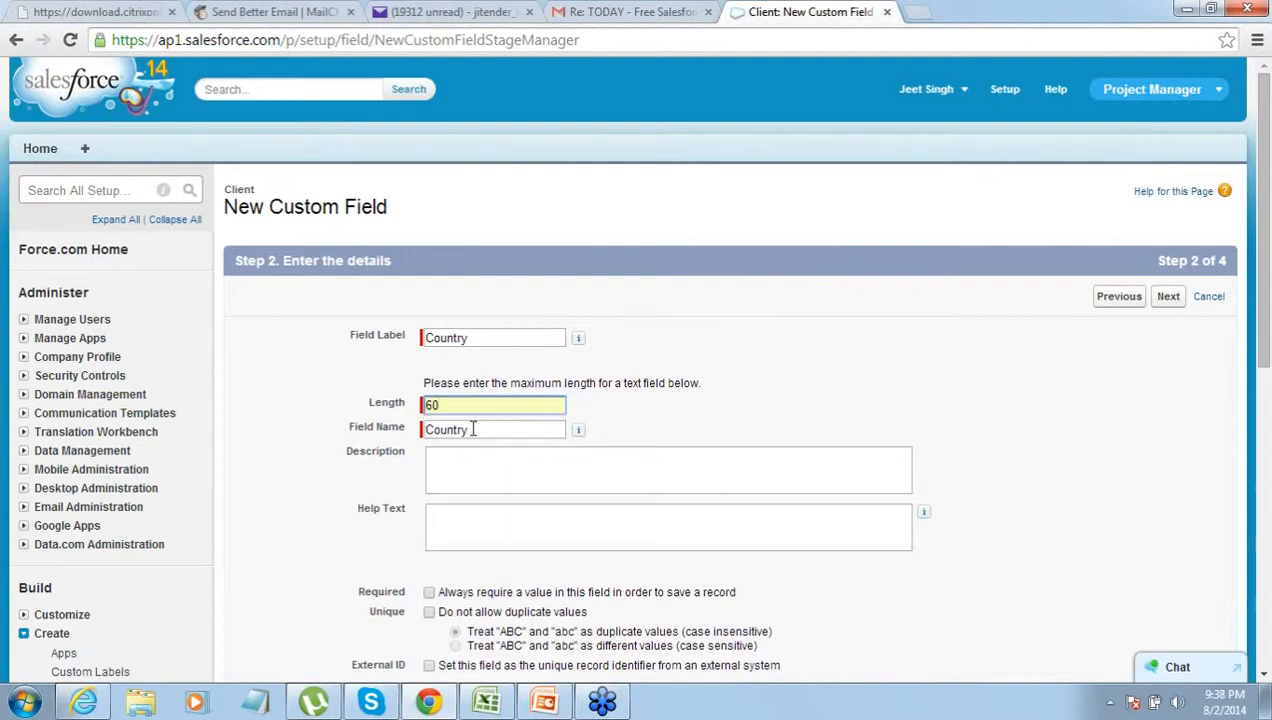
left_click(641, 413)
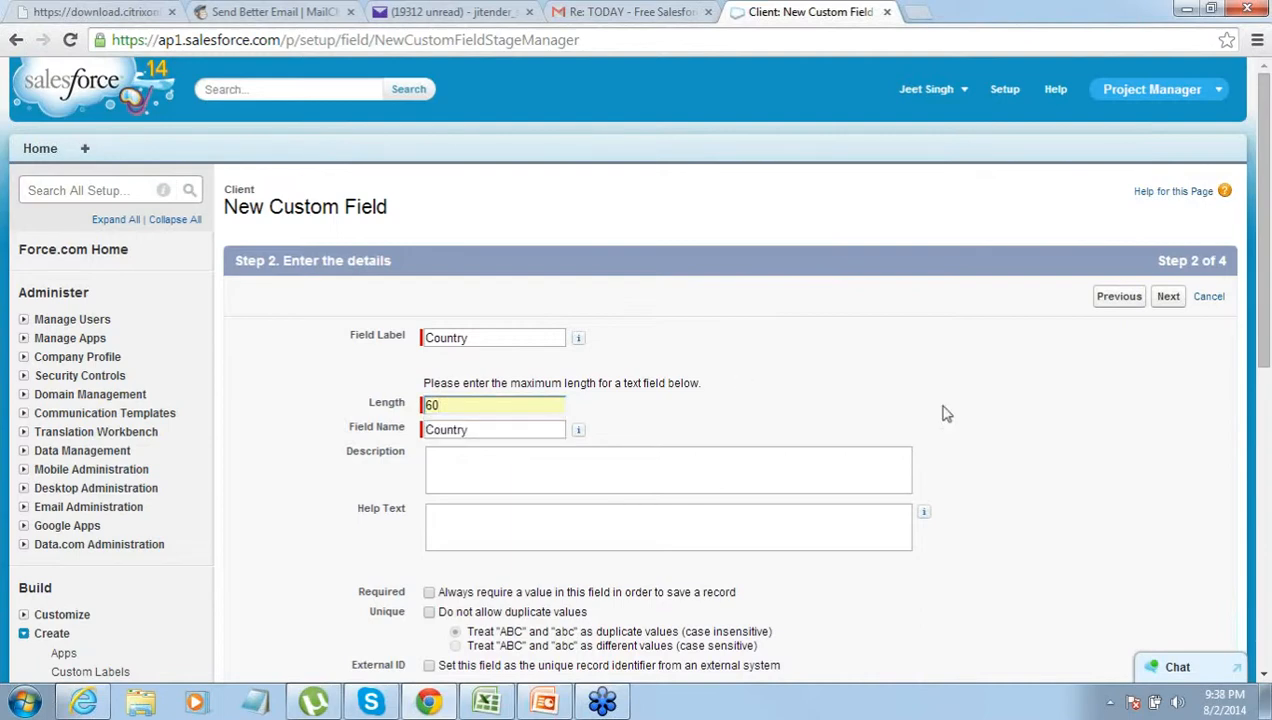
- Make Country visible to all profiles, keep it on the Client layout, and save
left_click(1169, 297)
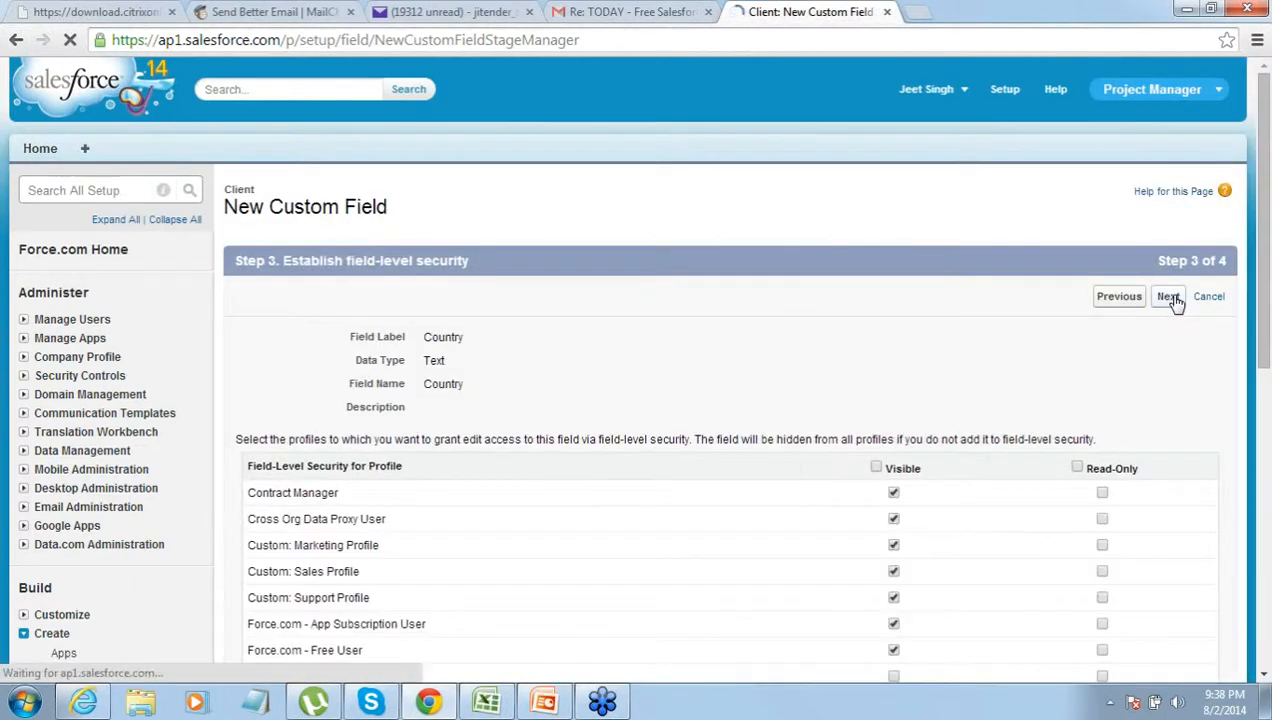
left_click(876, 469)
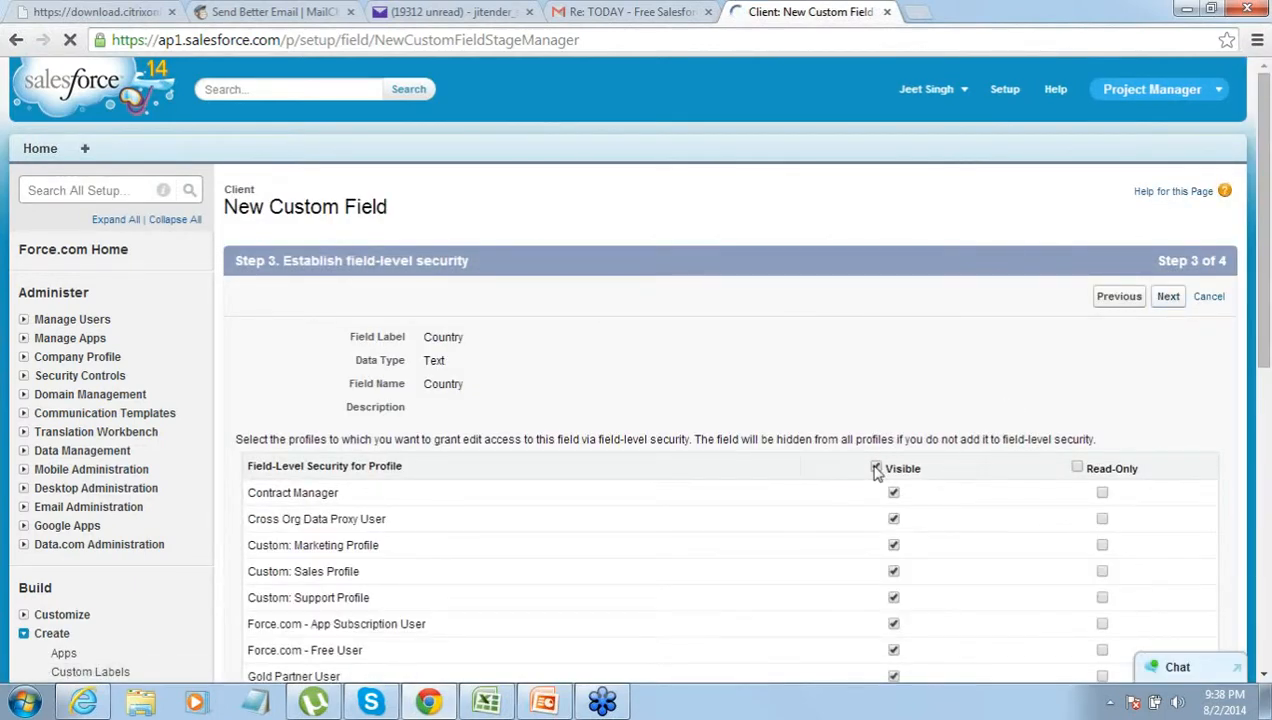
left_click(1169, 299)
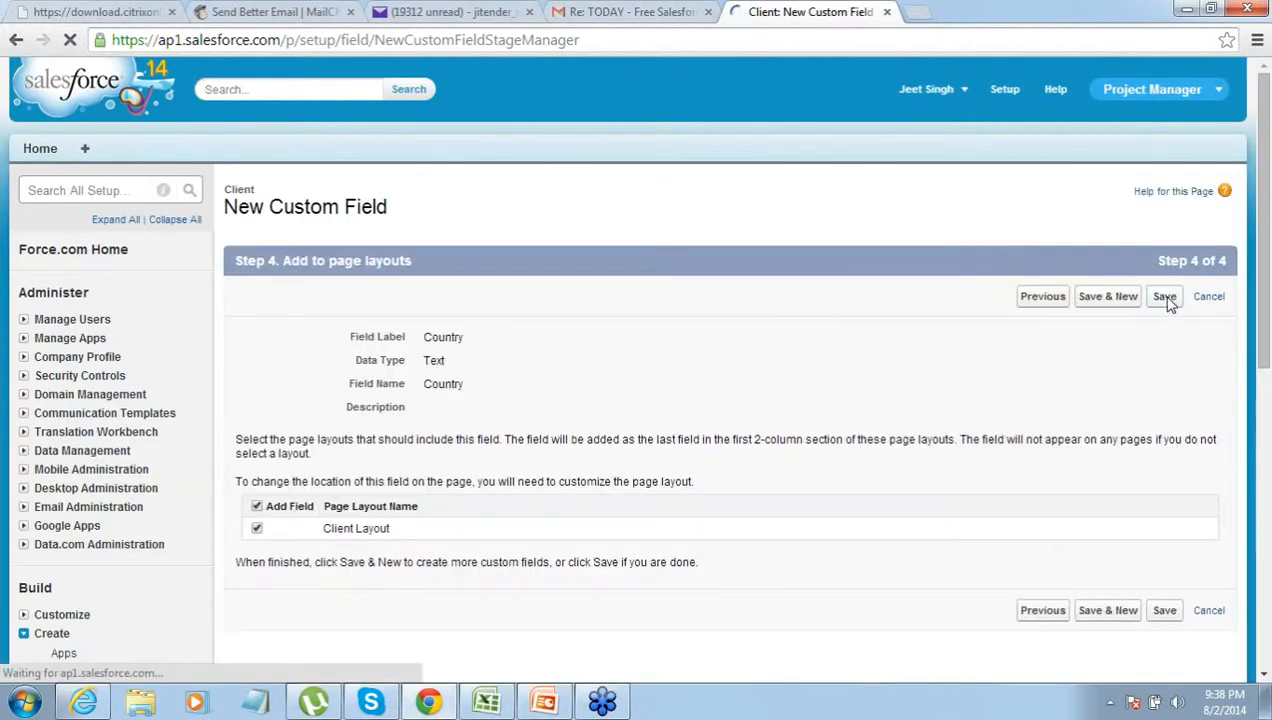
left_click(1166, 298)
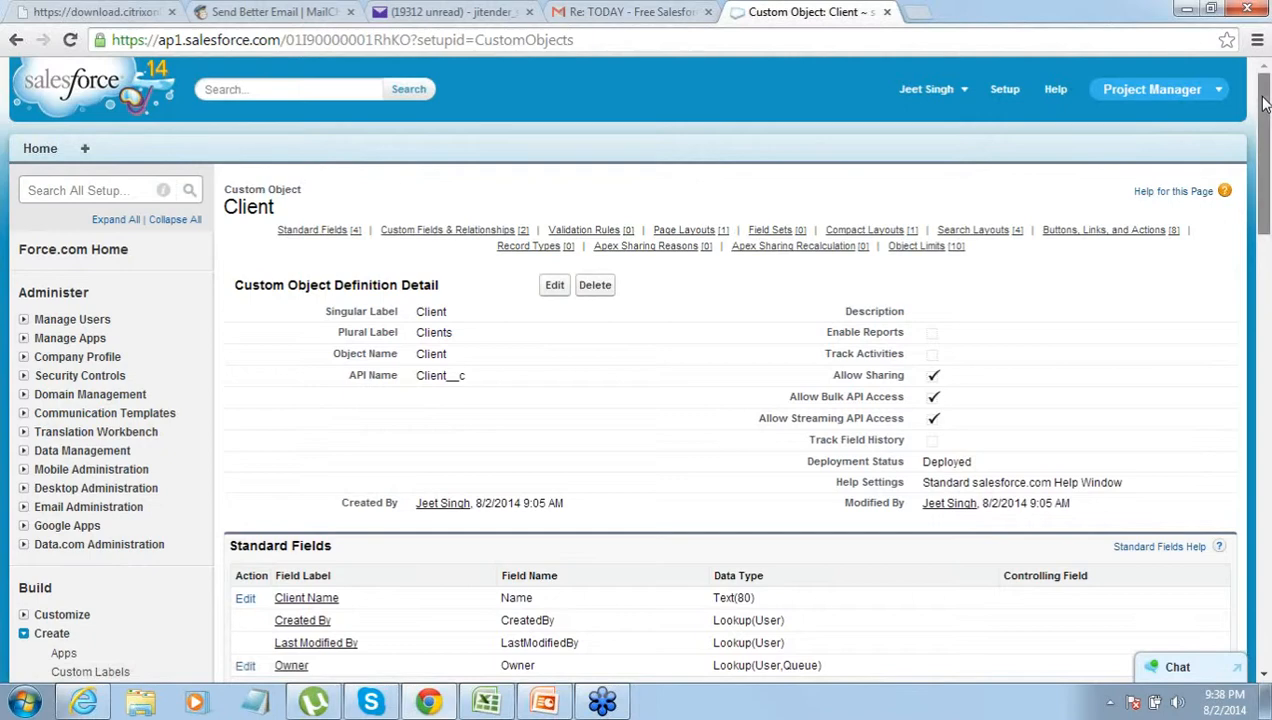
left_click_drag(1263, 103, 967, 232)
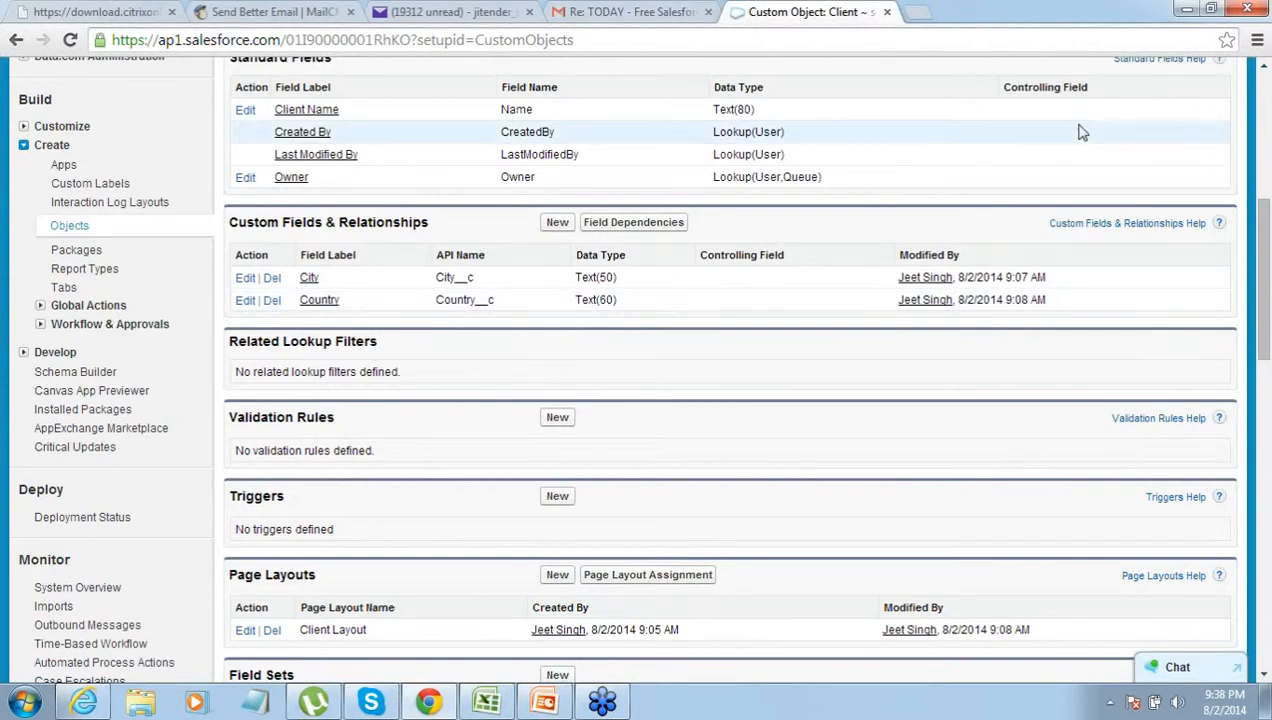
left_click(1264, 72)
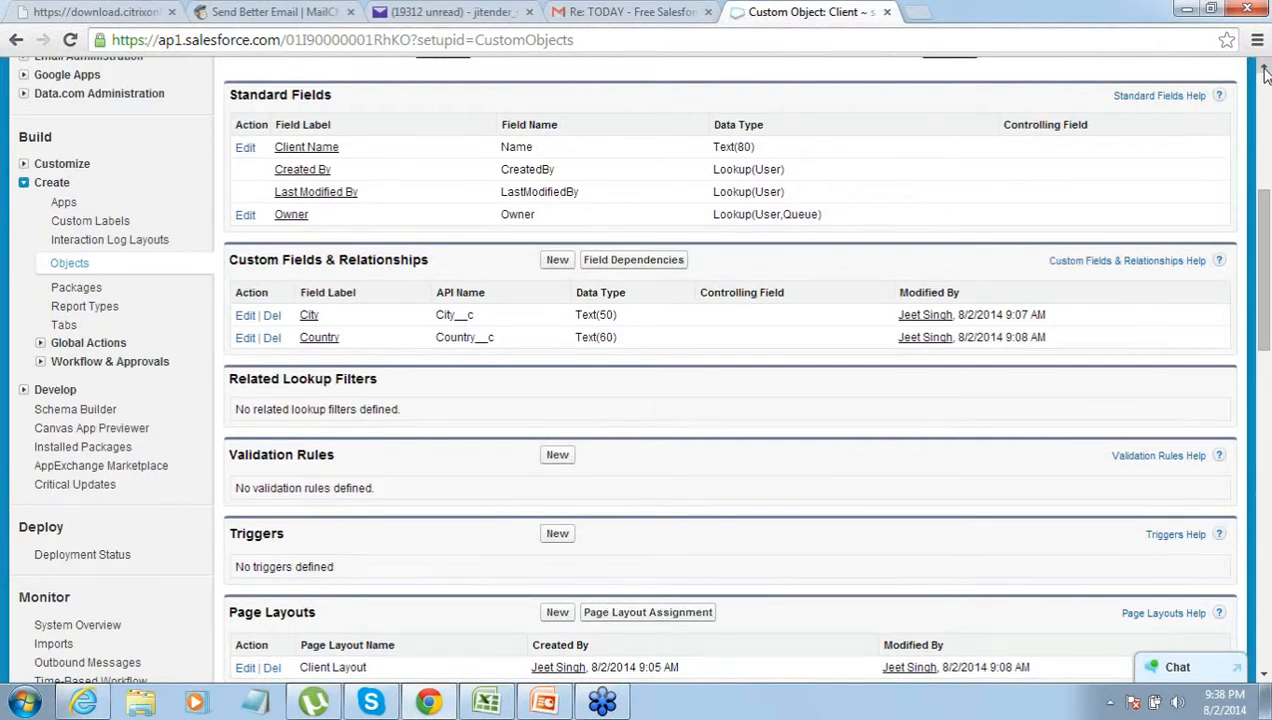
left_click(1264, 72)
left_click(1264, 72)
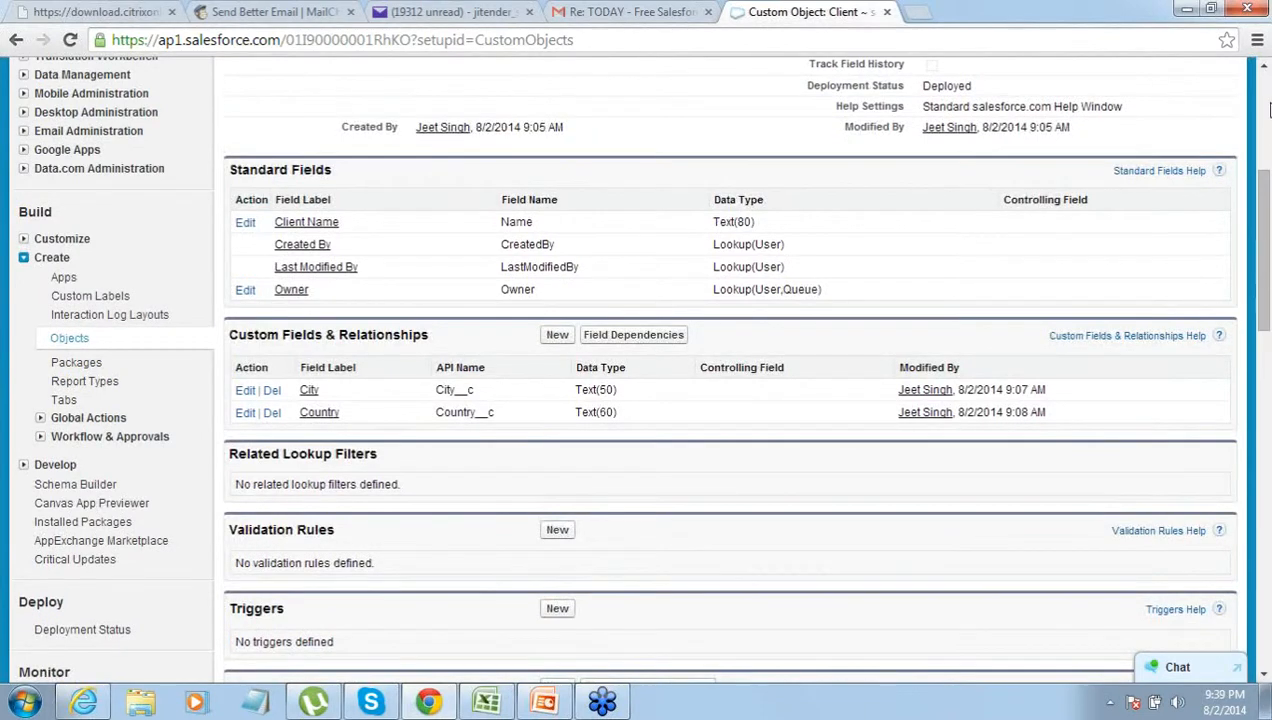
left_click(1266, 80)
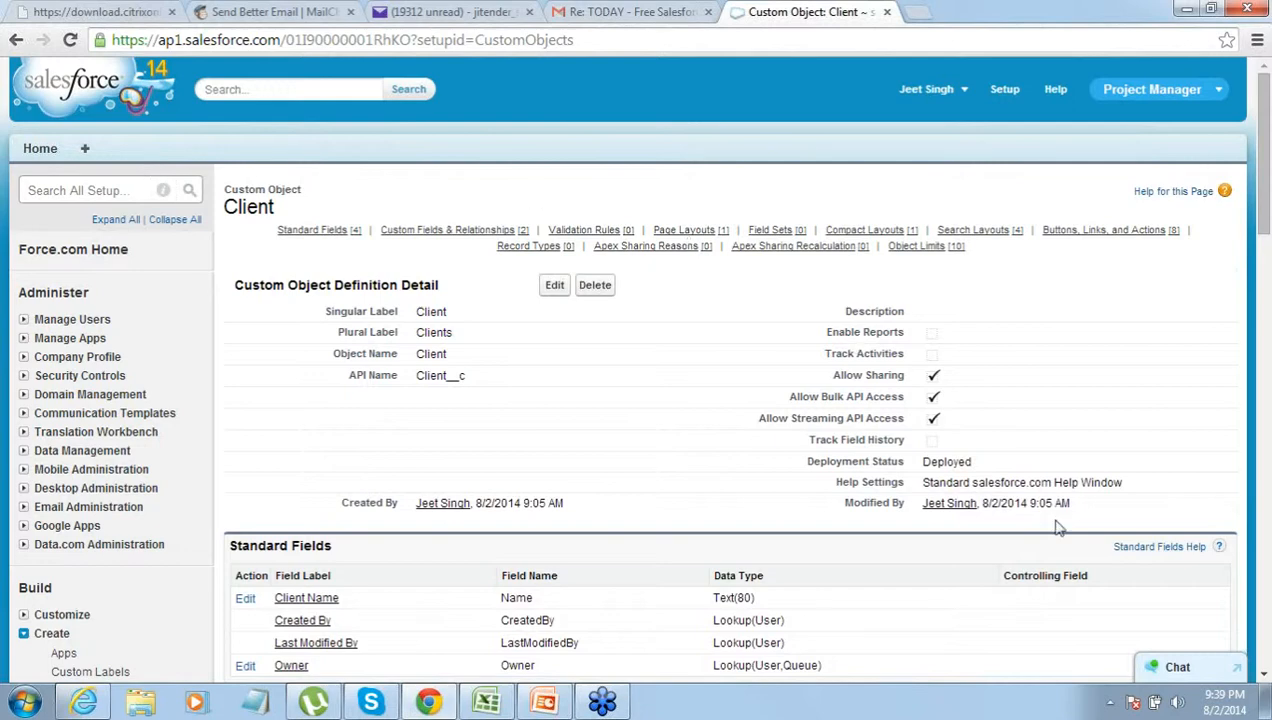
left_click(1265, 676)
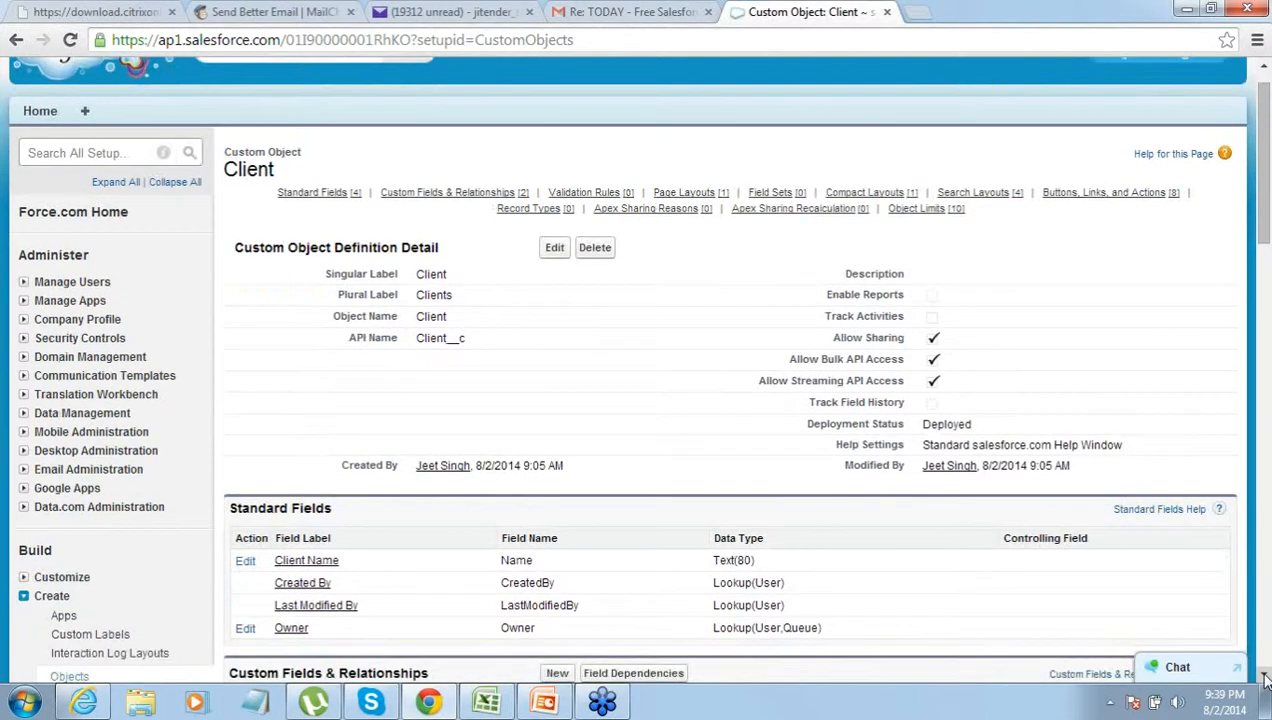
left_click(1265, 678)
left_click(1265, 678)
left_click(1265, 678)
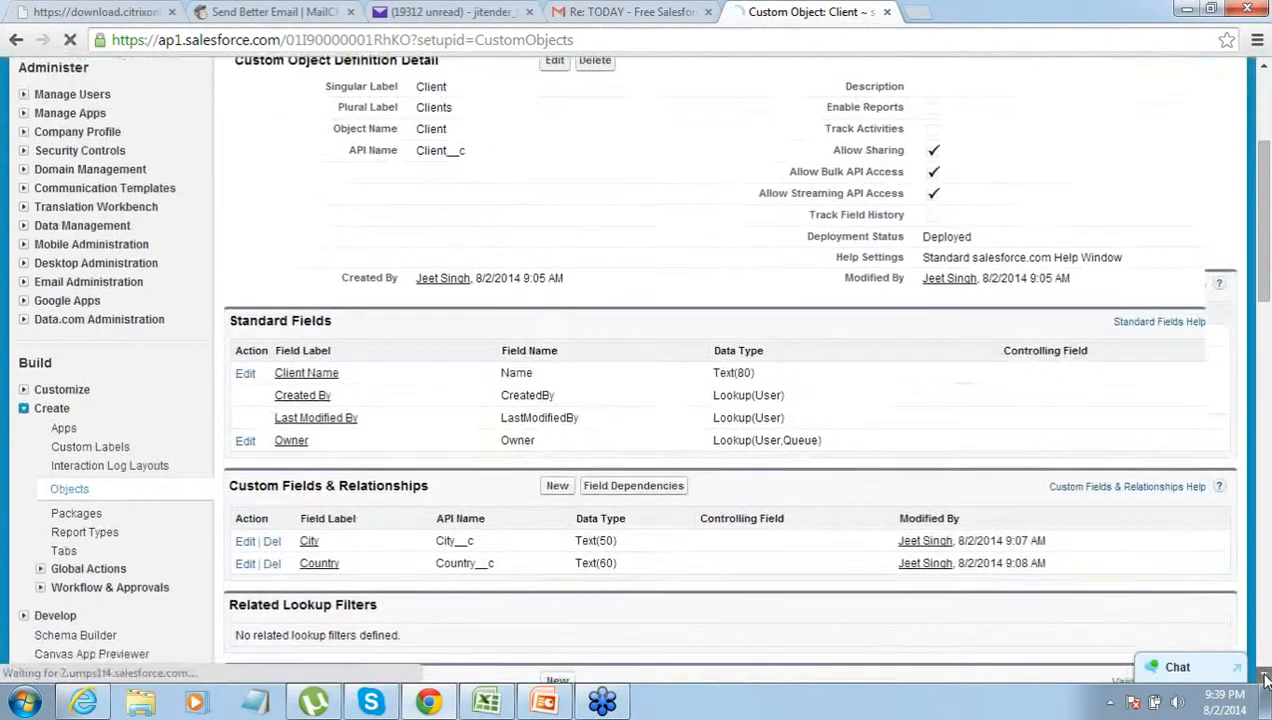
left_click(1265, 678)
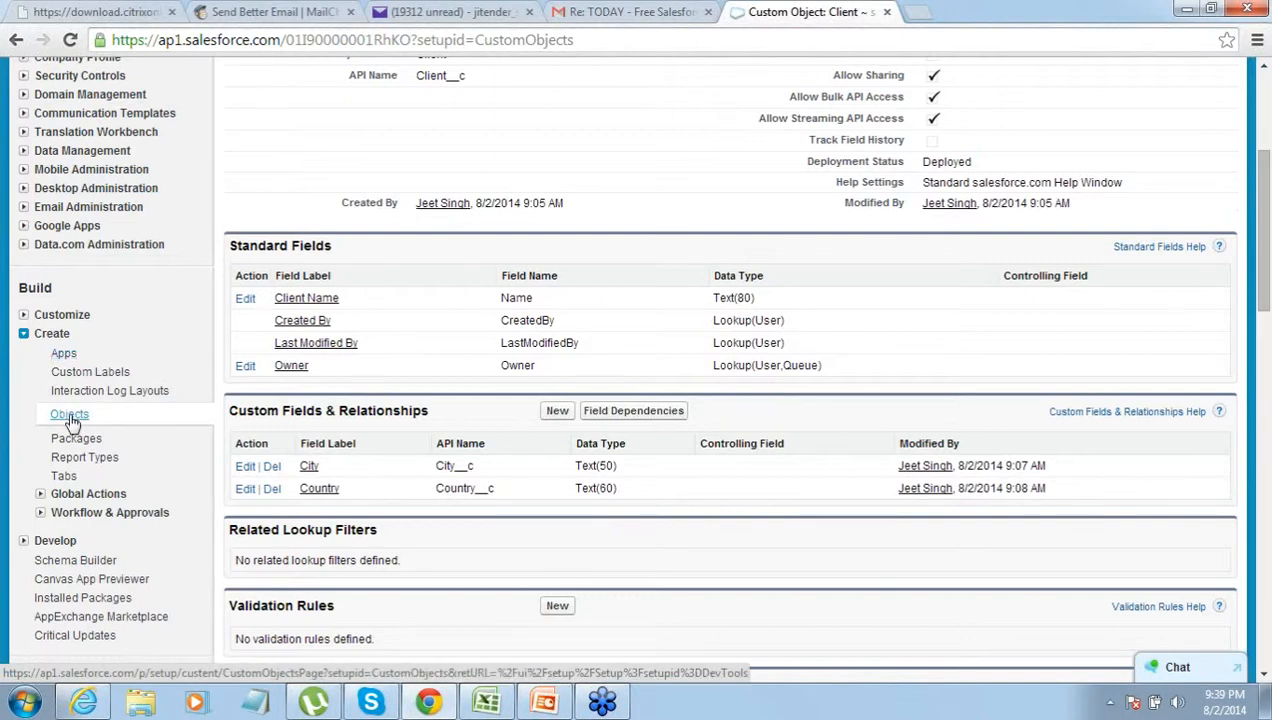
- Go to Create > Tabs in Setup and begin a new Custom Object Tab
left_click(65, 477)
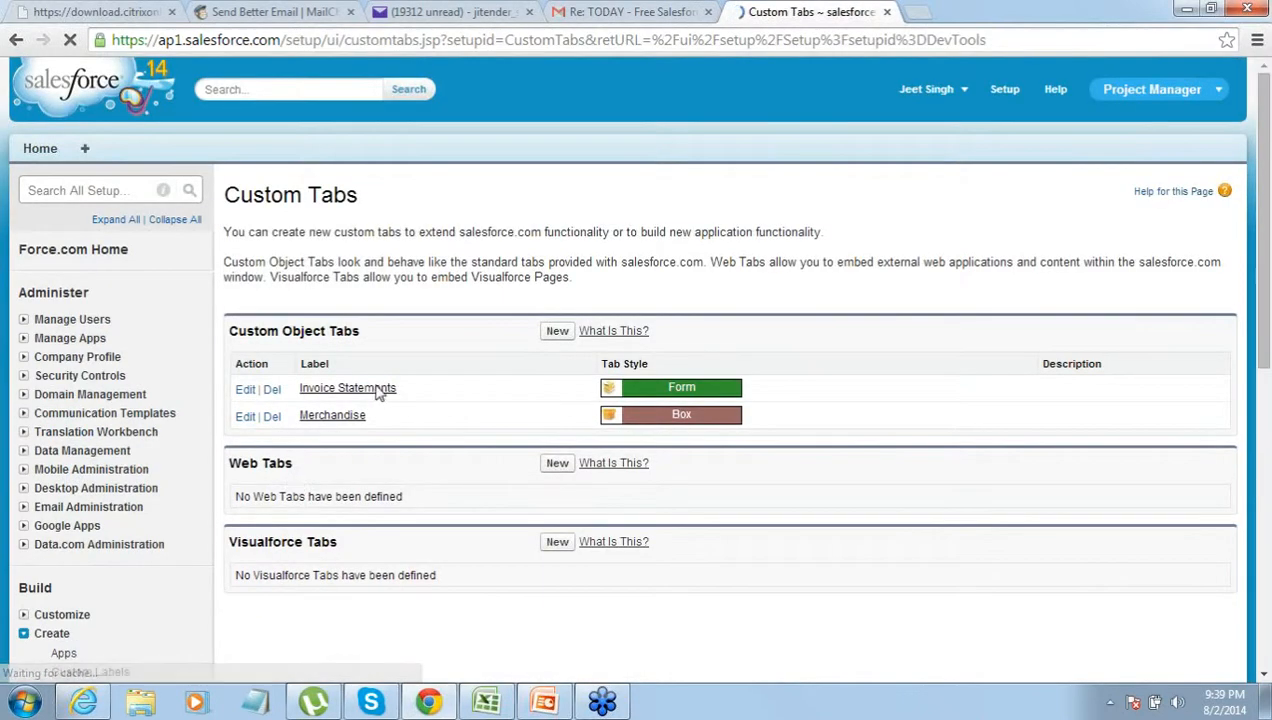
left_click_drag(229, 331, 362, 338)
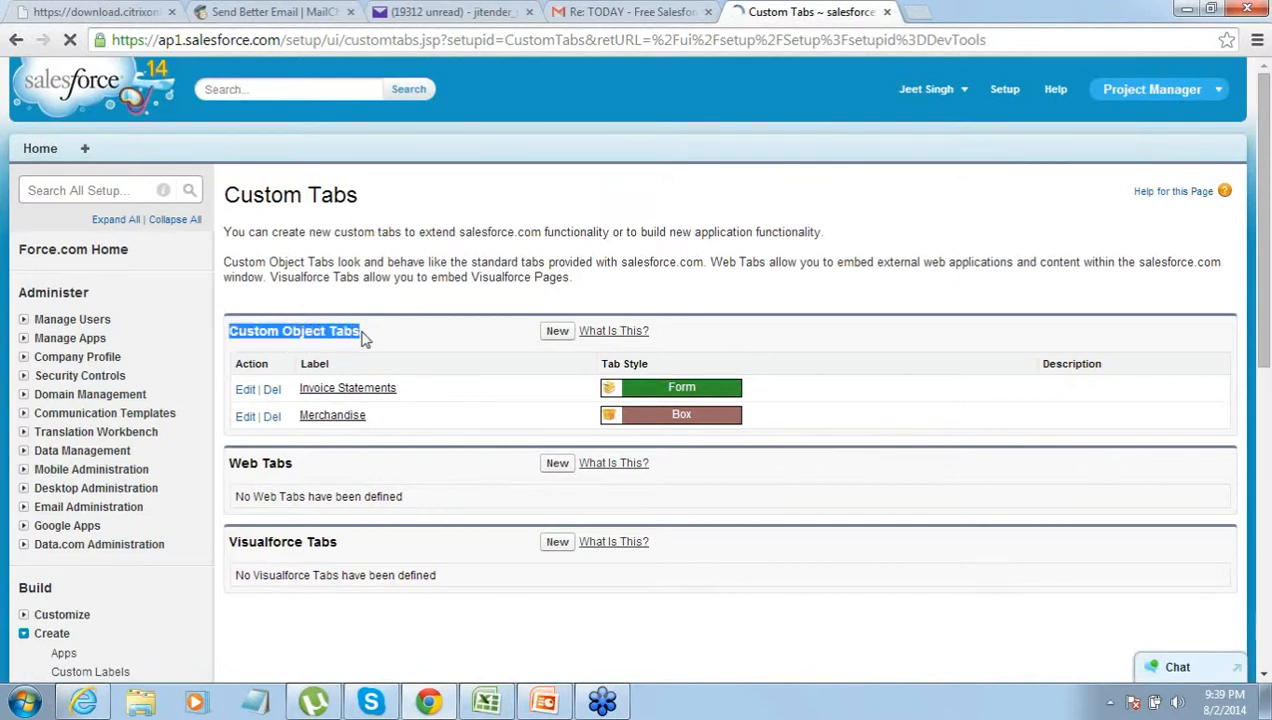
left_click(563, 337)
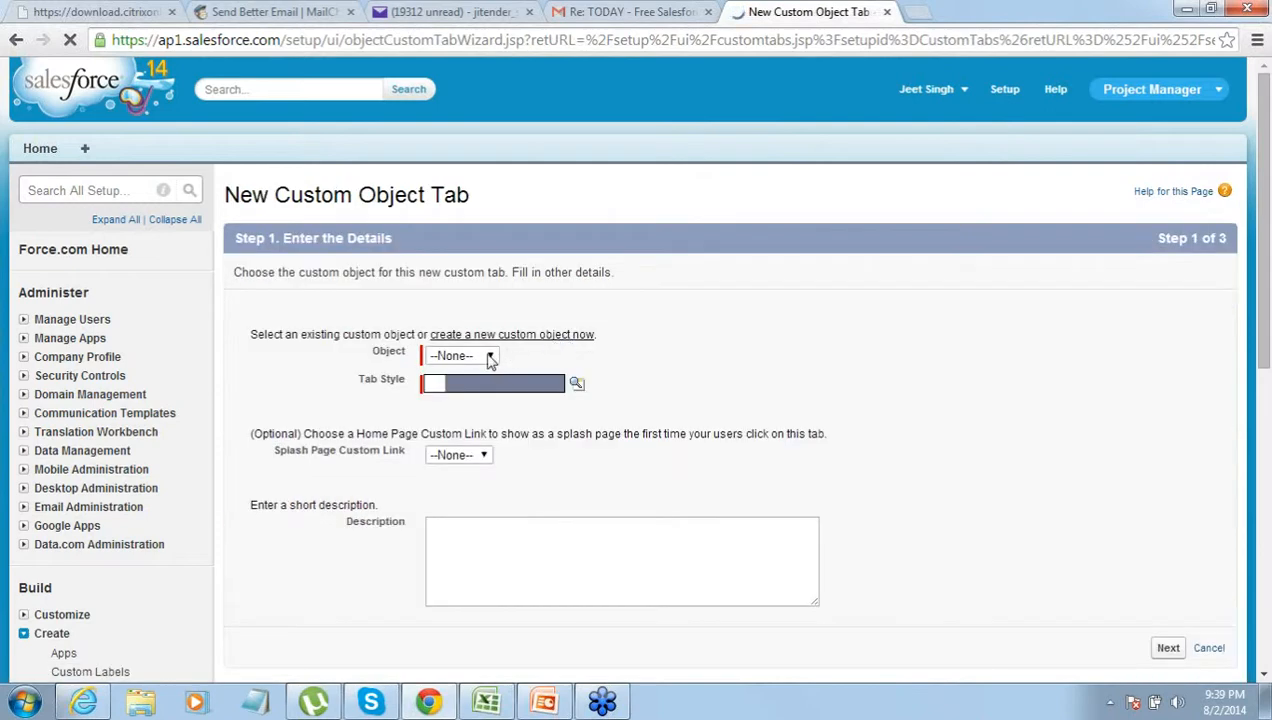
- Choose the Client object for the new tab and give it the Caduceus tab style
left_click(488, 359)
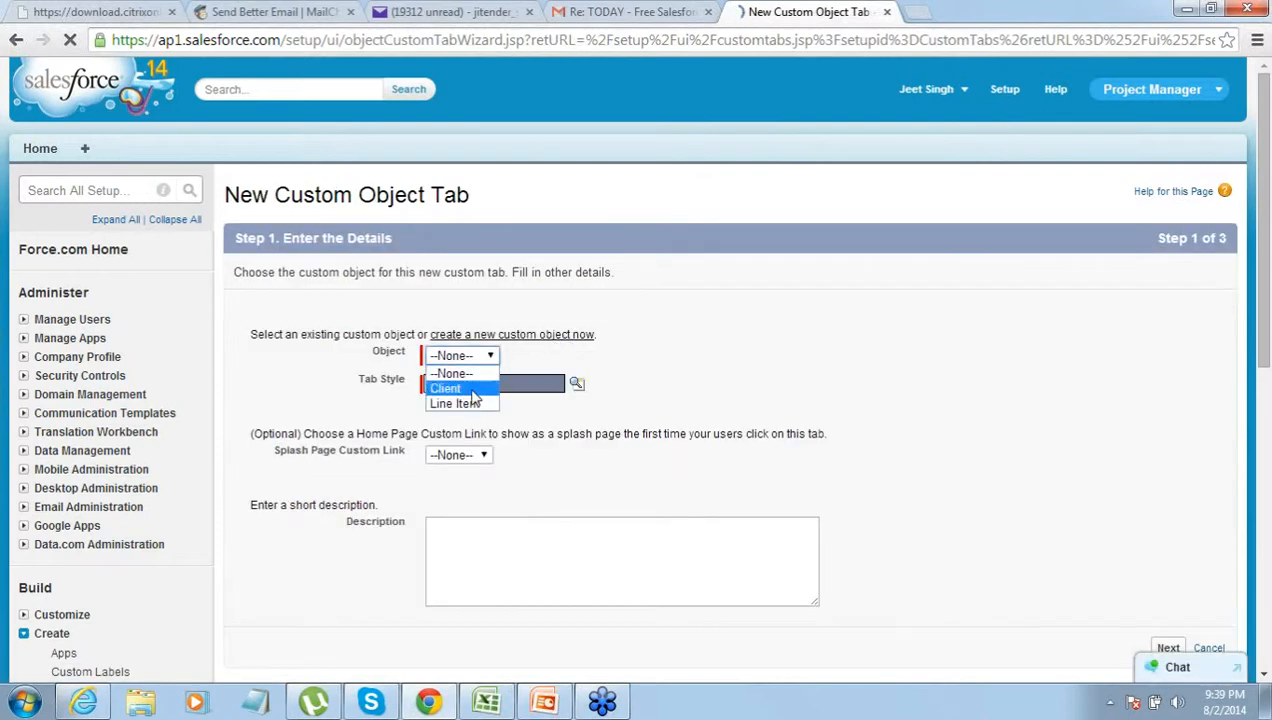
left_click(472, 390)
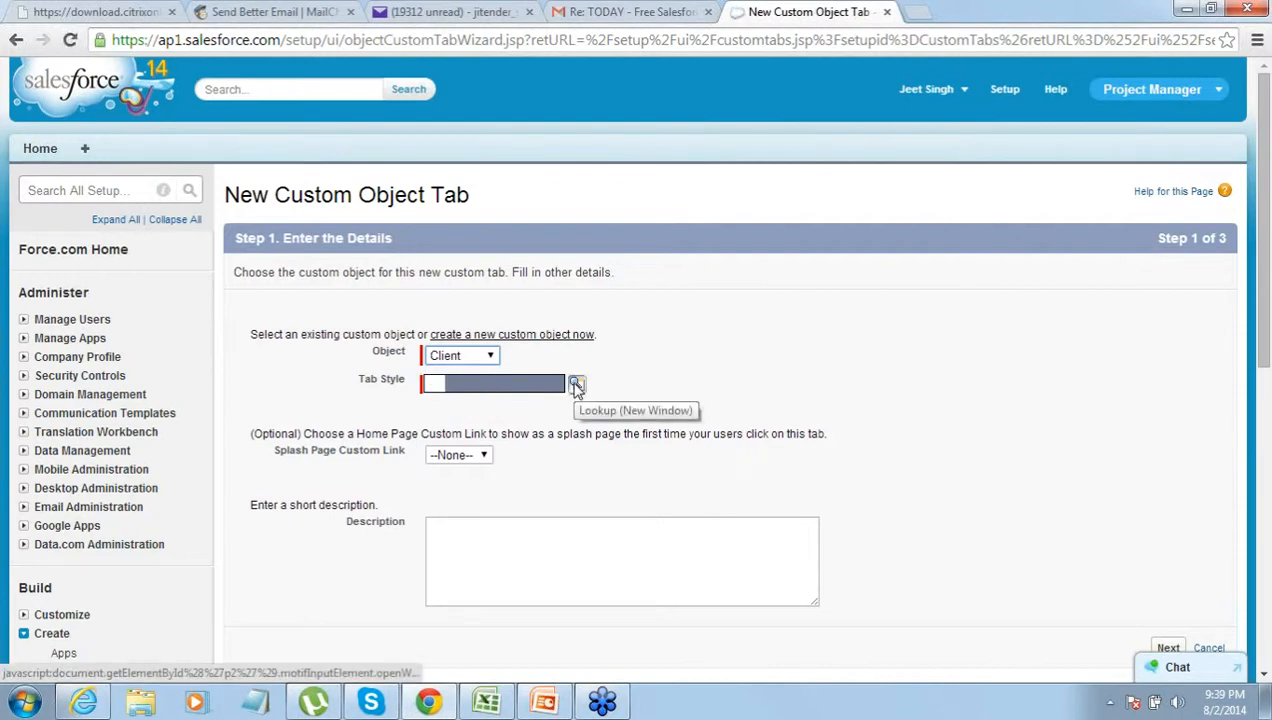
left_click(577, 386)
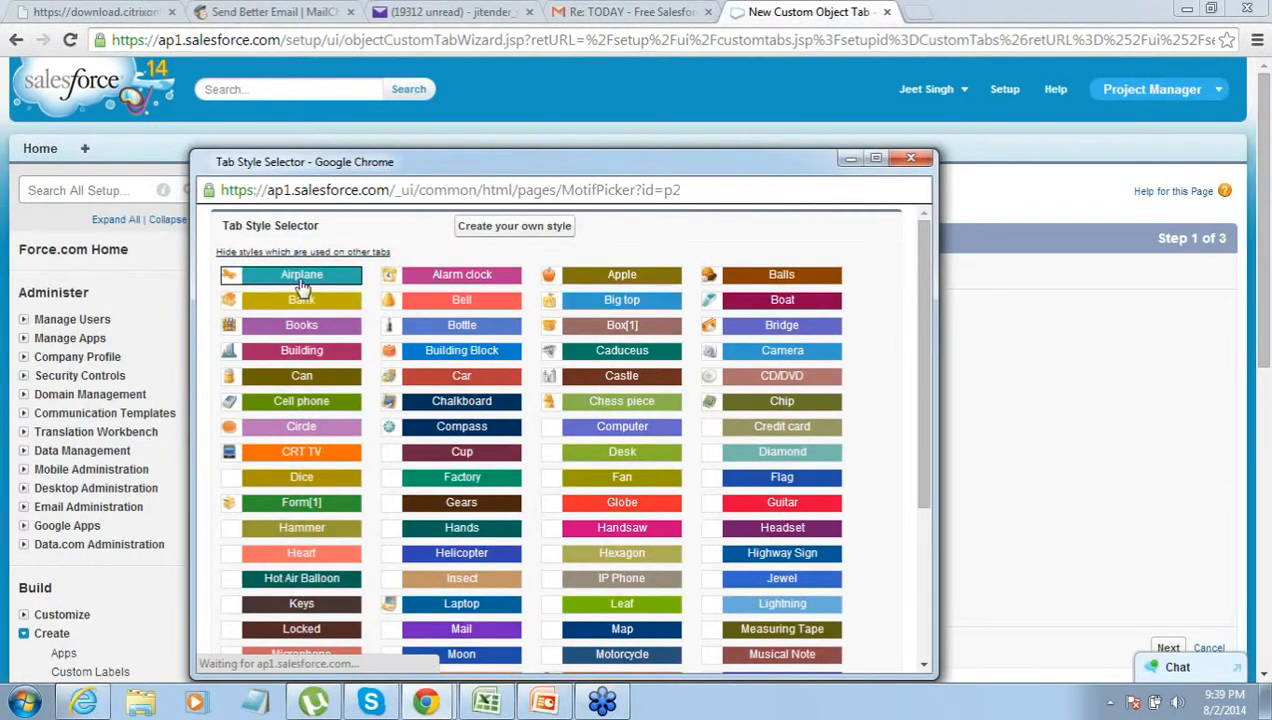
left_click(621, 350)
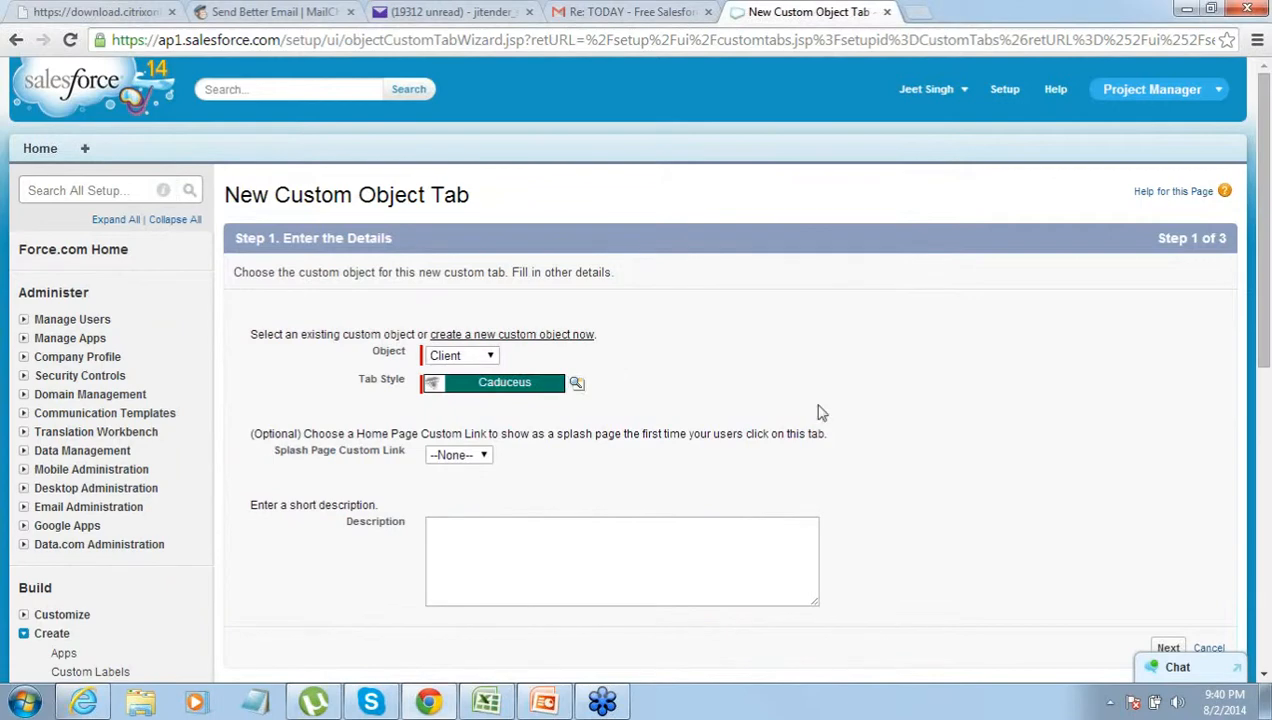
- Keep default profile visibility and inclusion in all apps, then save the Clients tab
left_click(1262, 676)
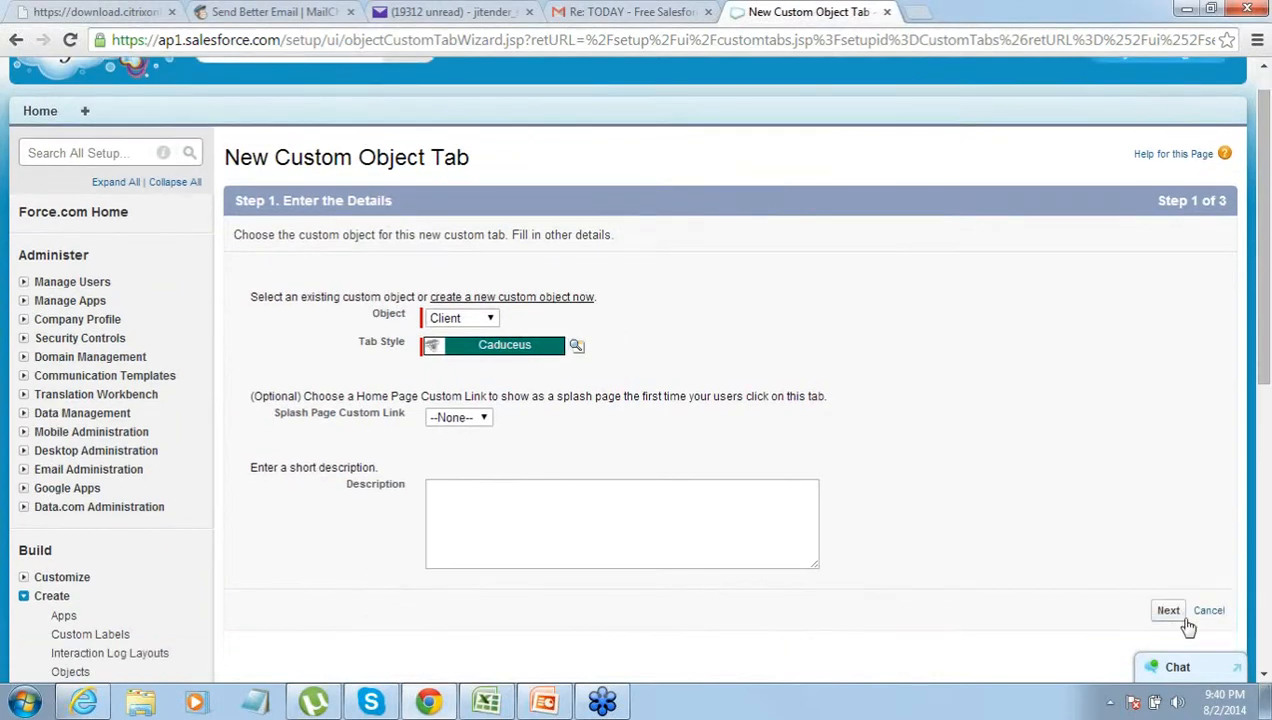
left_click(1166, 610)
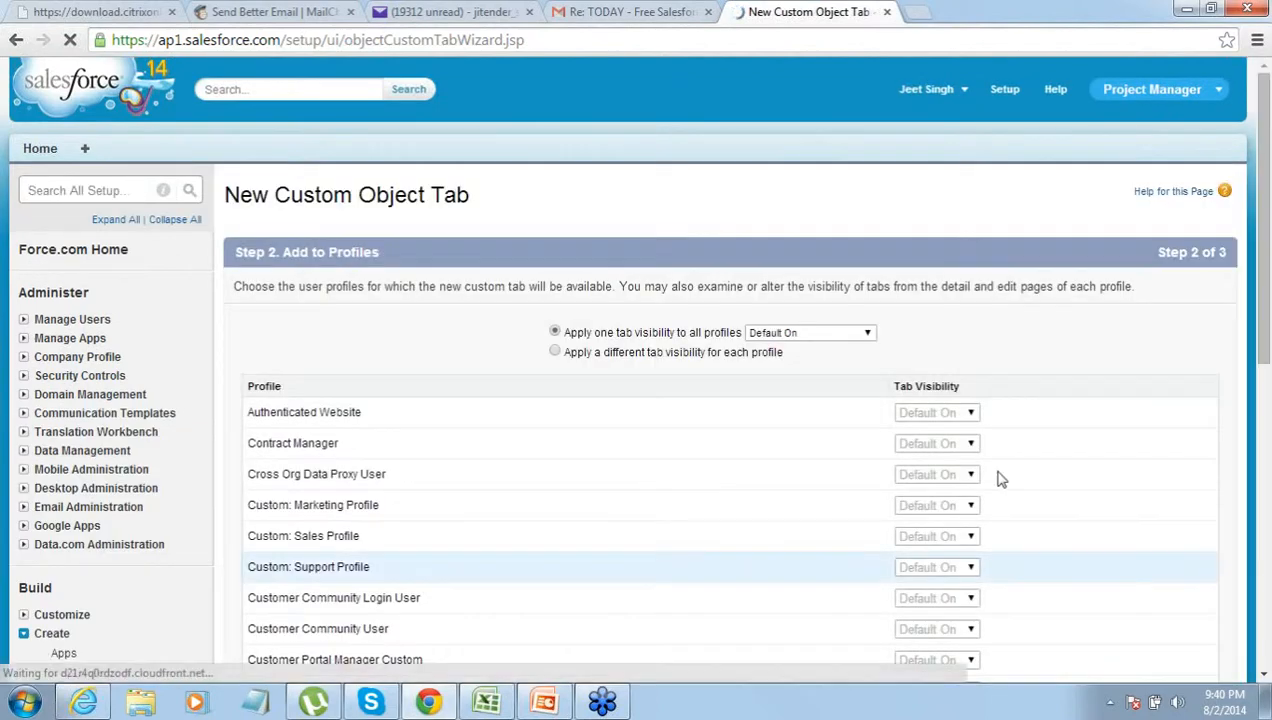
left_click_drag(1262, 677, 1262, 680)
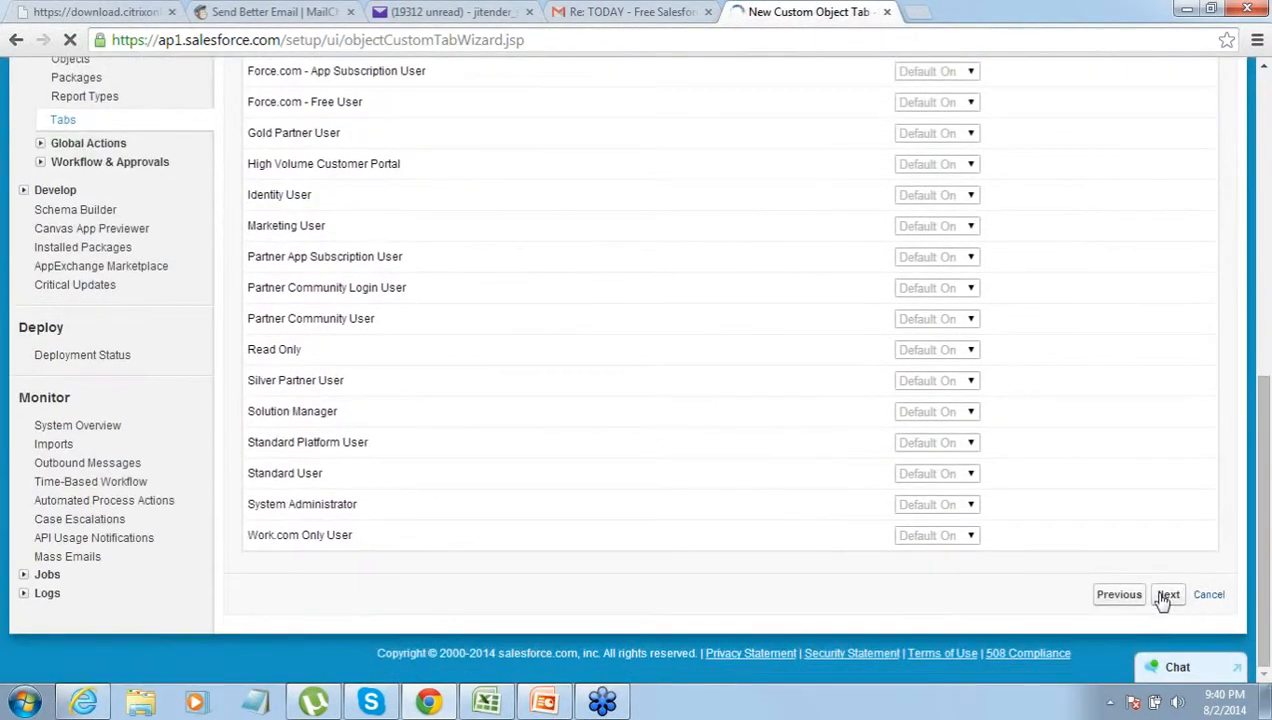
left_click(1166, 595)
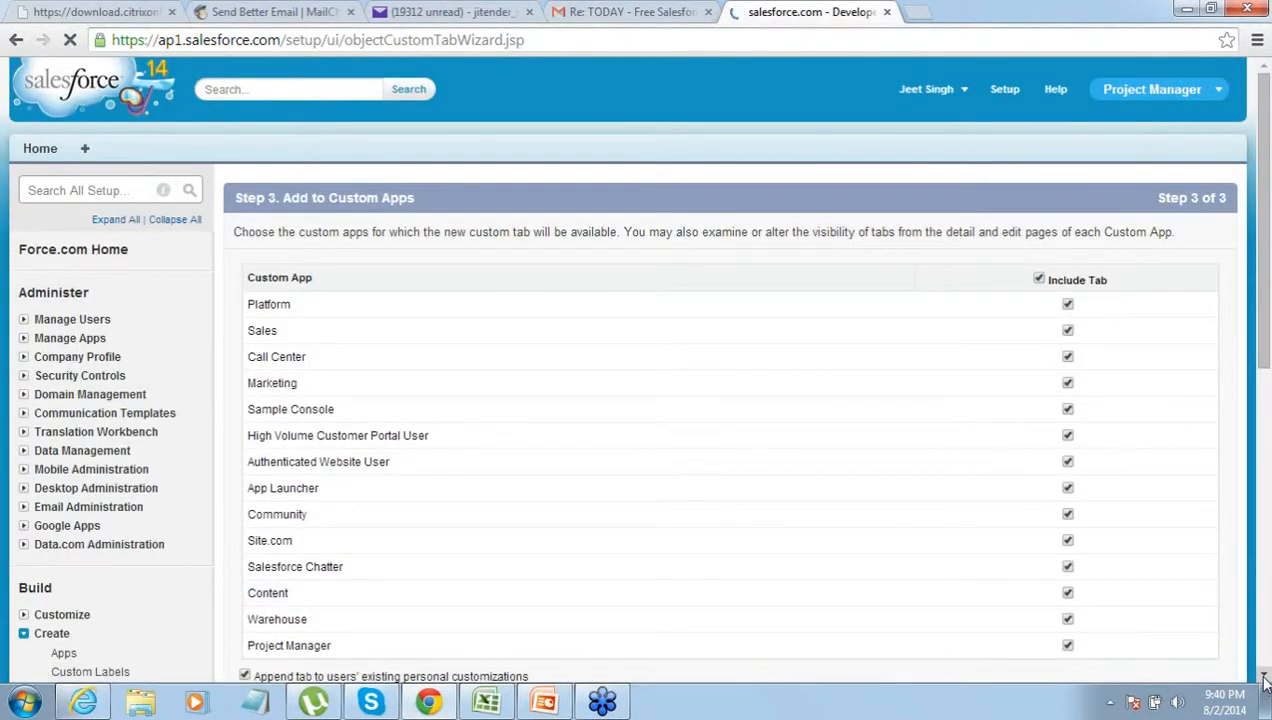
scroll(1262, 680, "down", 3)
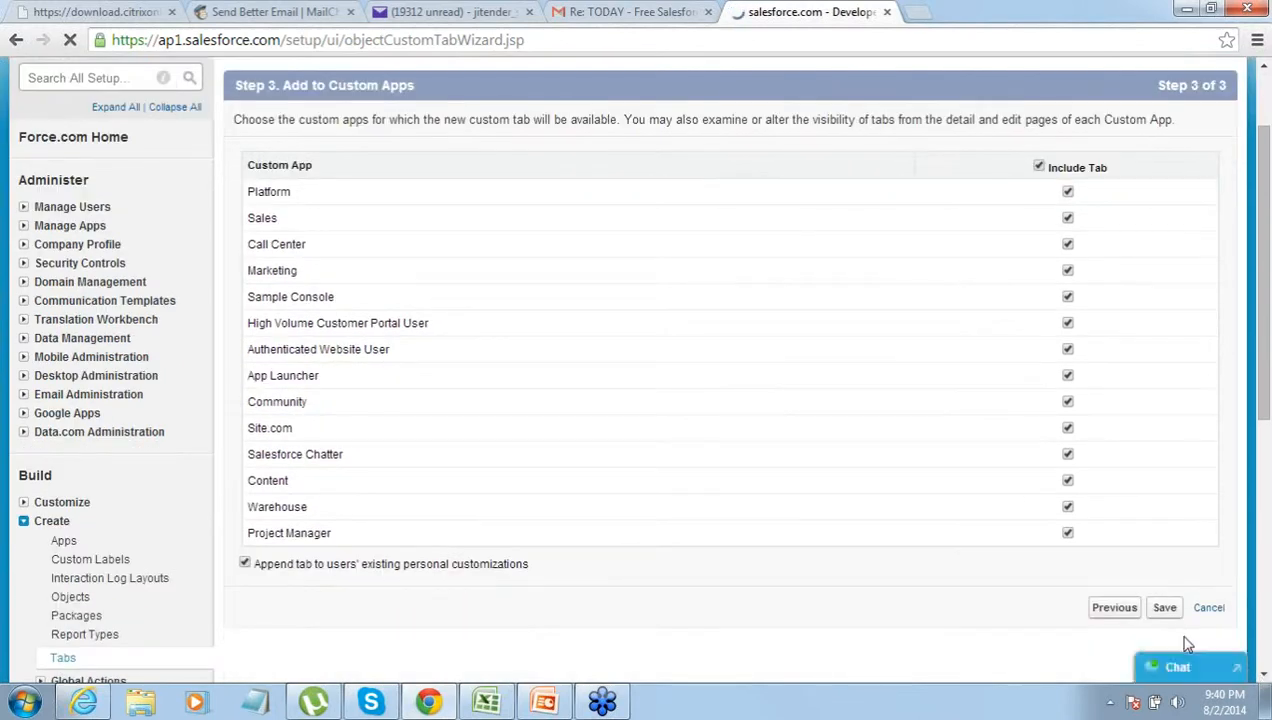
left_click(1165, 609)
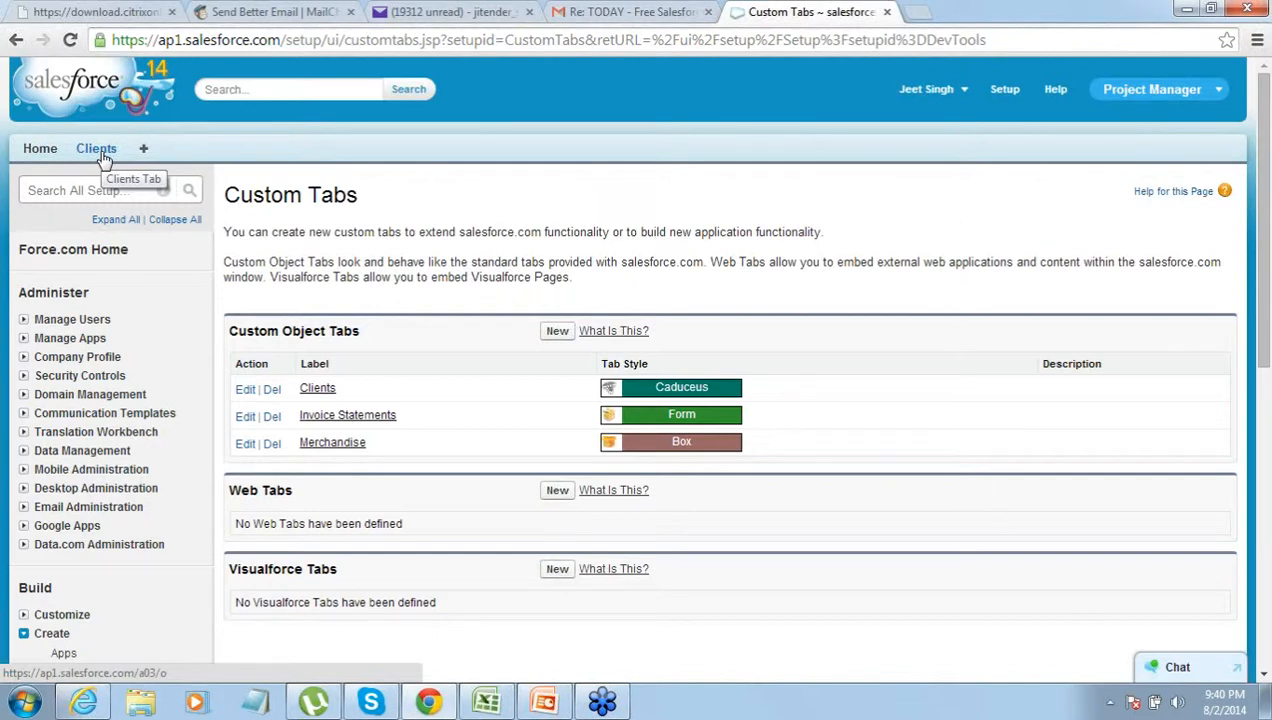
- Save client 'American Exprress' with City Bangalore and Country India, then return to Clients home
left_click(100, 152)
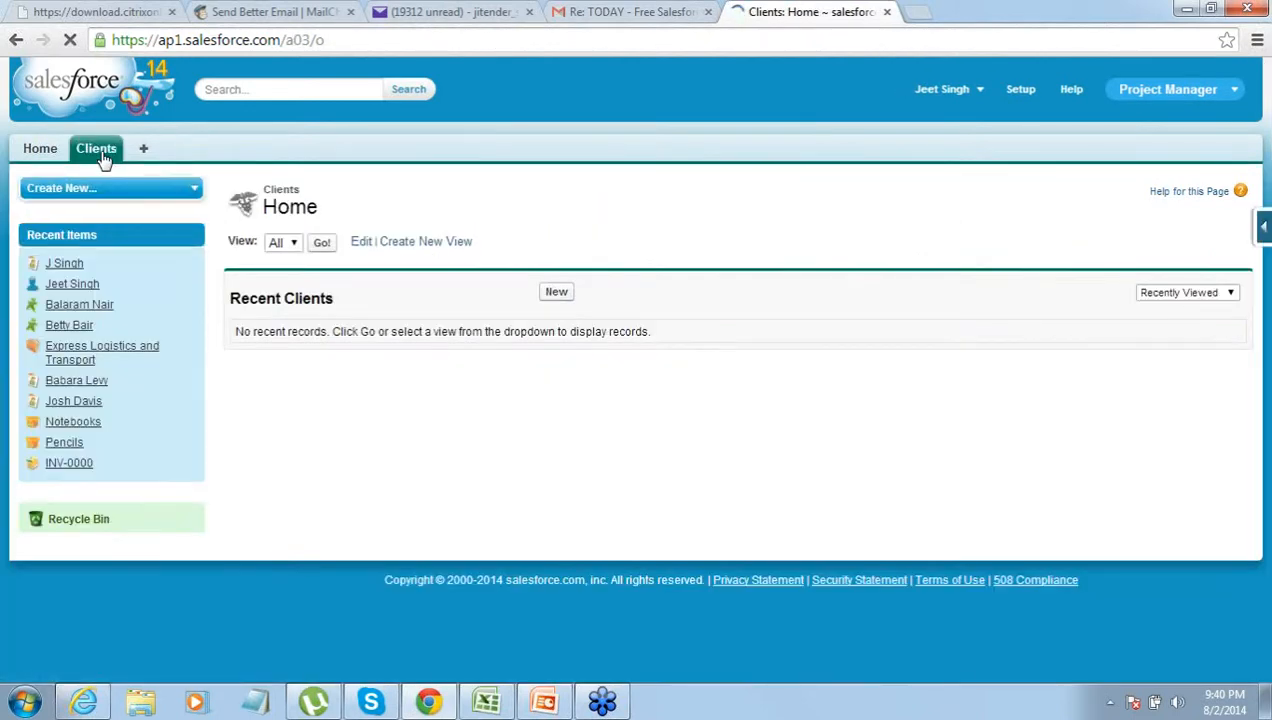
left_click(557, 293)
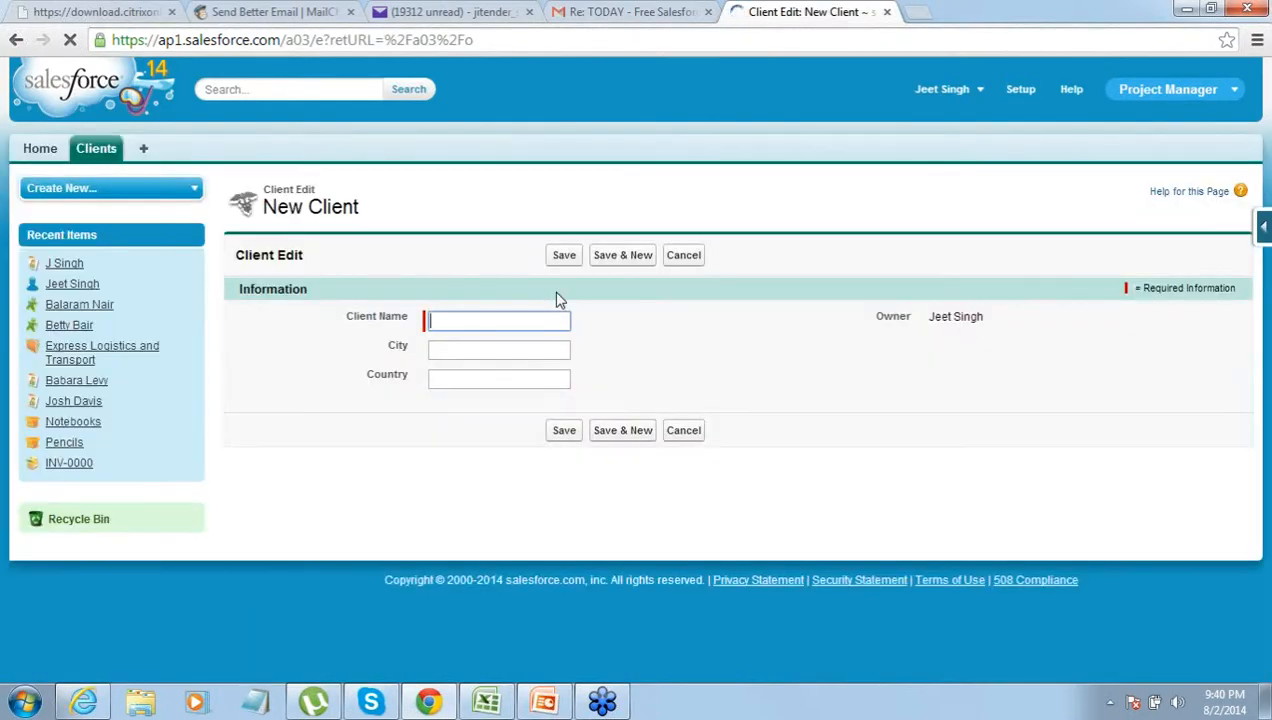
left_click(513, 318)
type("Amer")
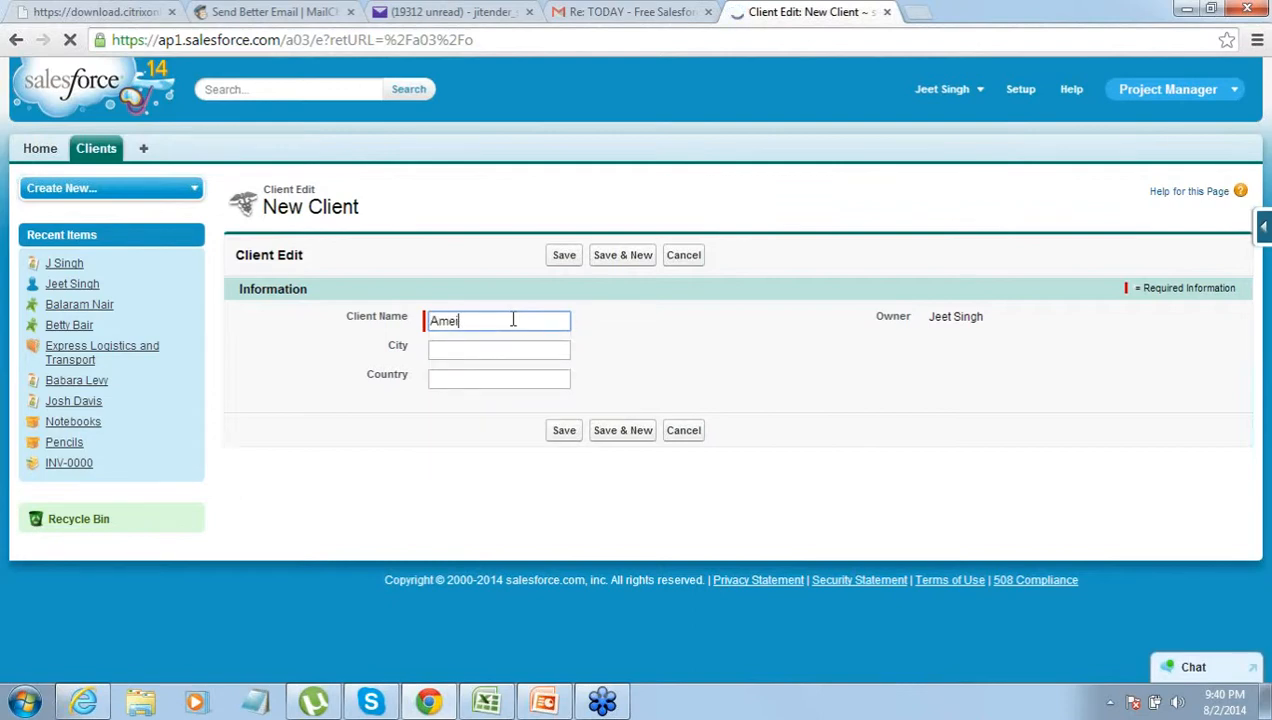
type("rican Express")
left_click(555, 347)
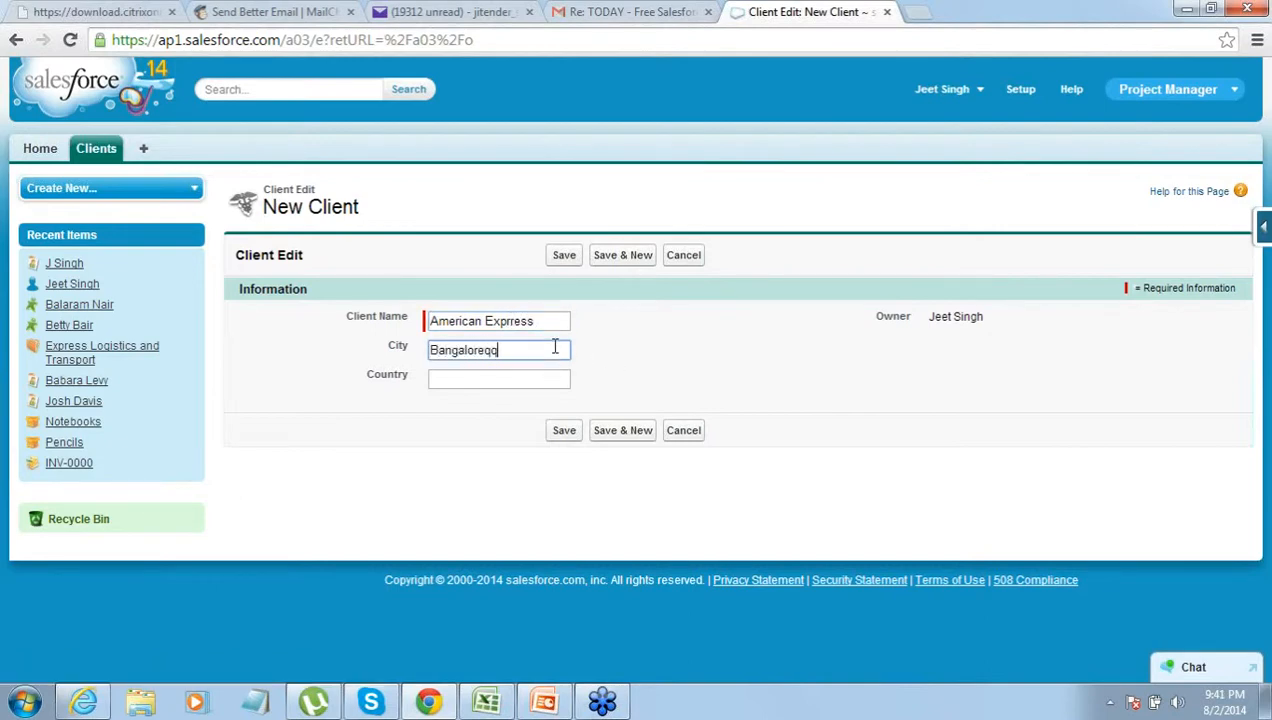
key("Tab")
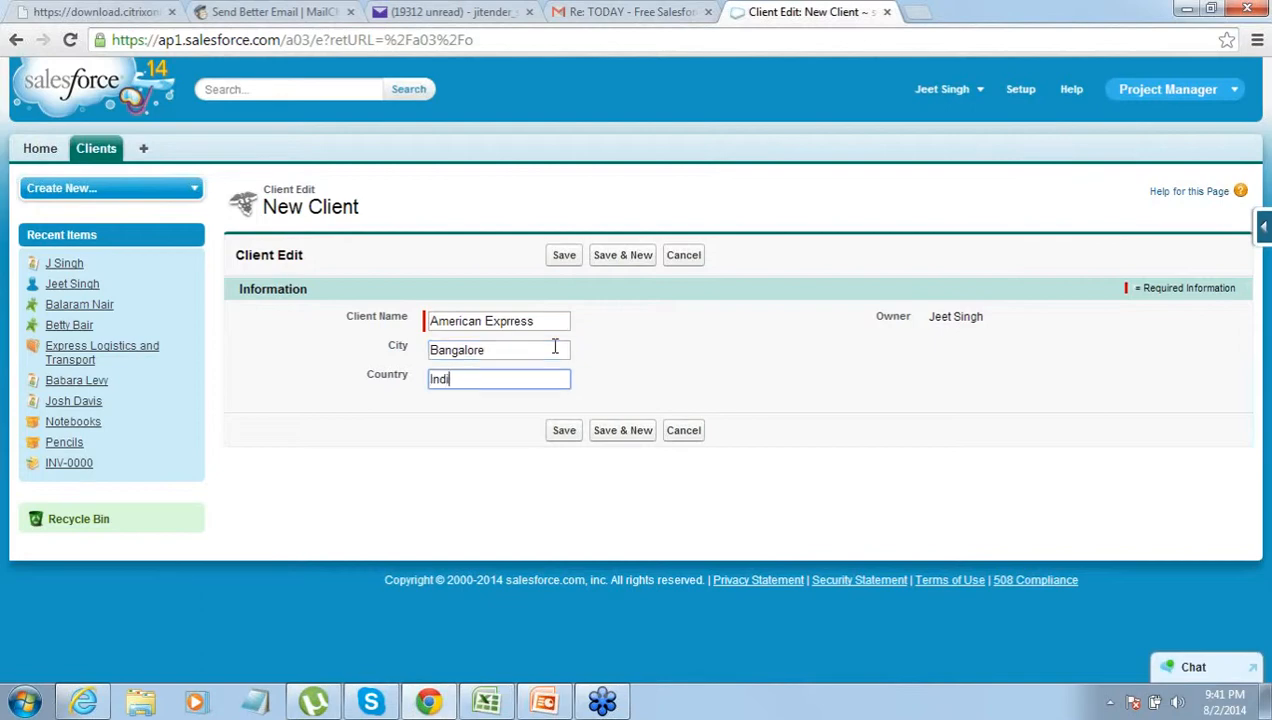
left_click(563, 258)
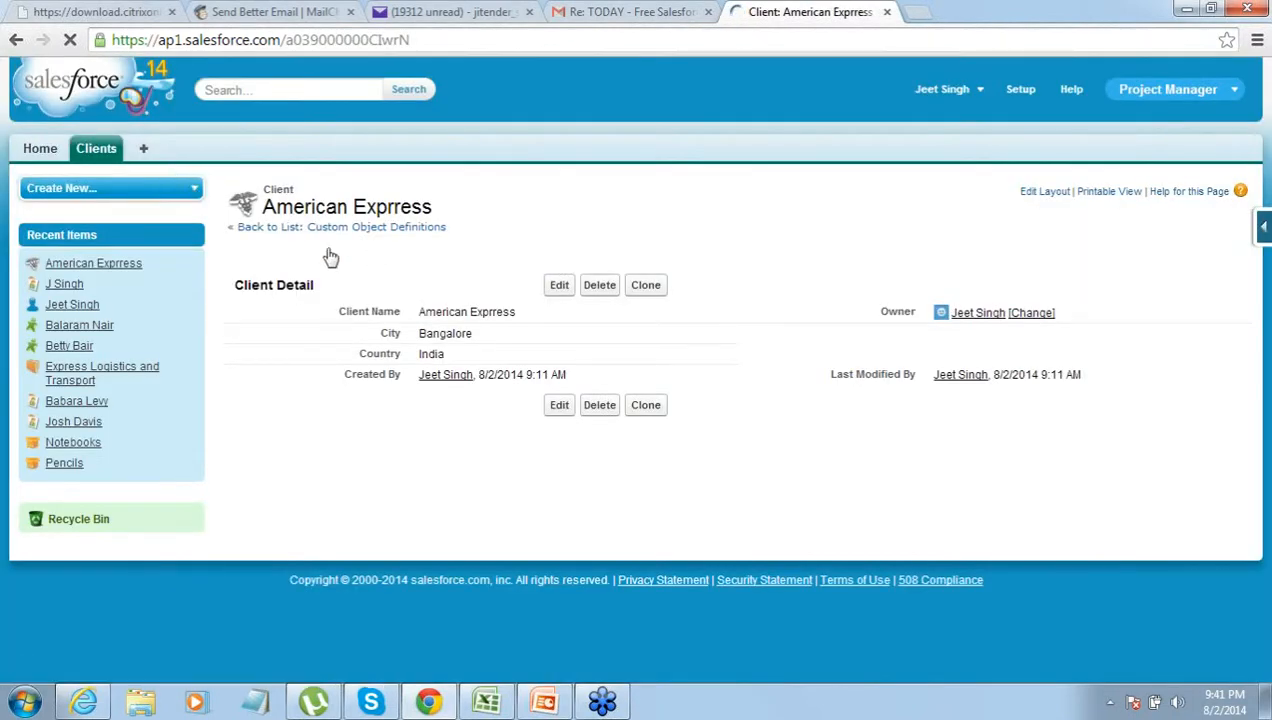
left_click(88, 160)
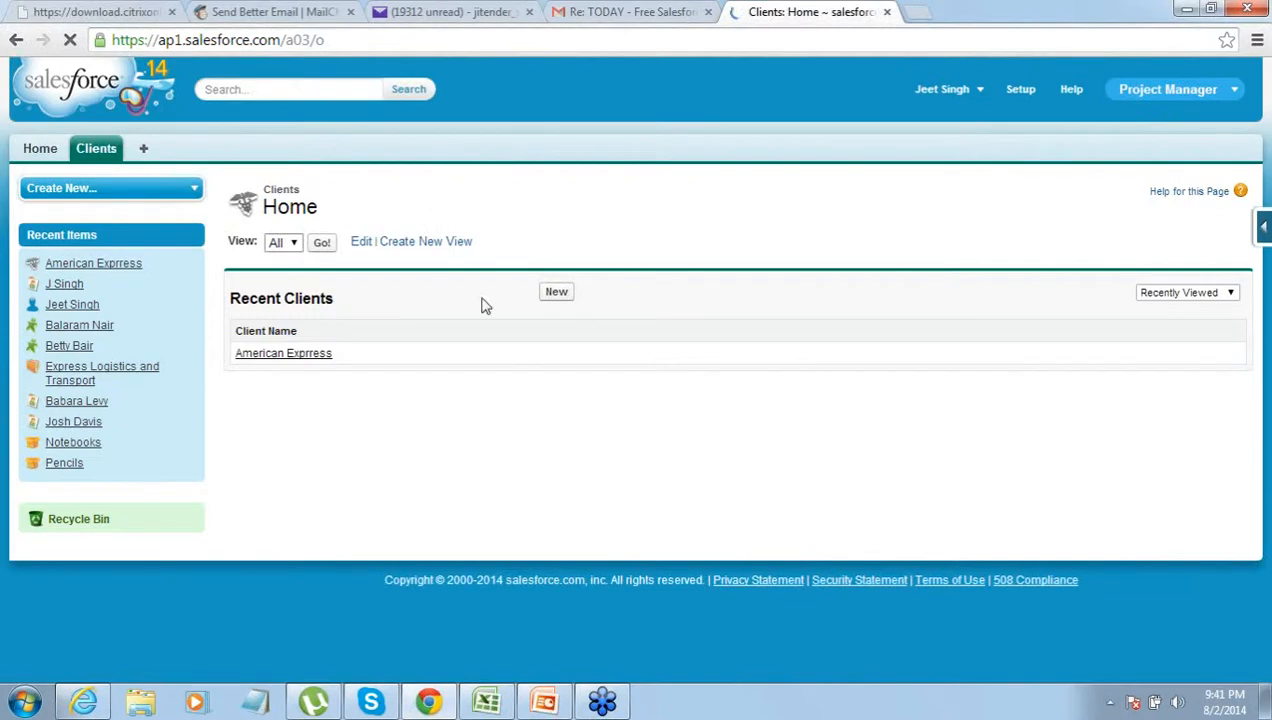
- Create and save client 'Bank of America' with City New Delhi and Country India
left_click(559, 304)
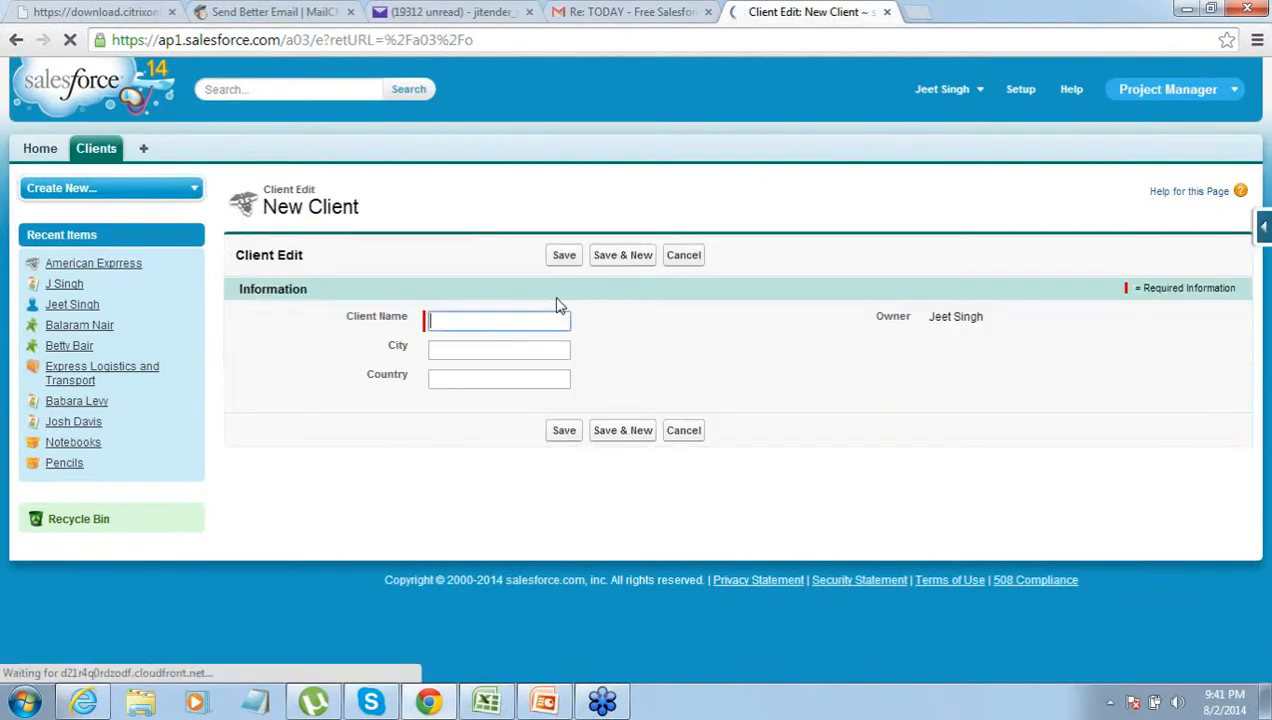
left_click(540, 316)
type("Bank of America")
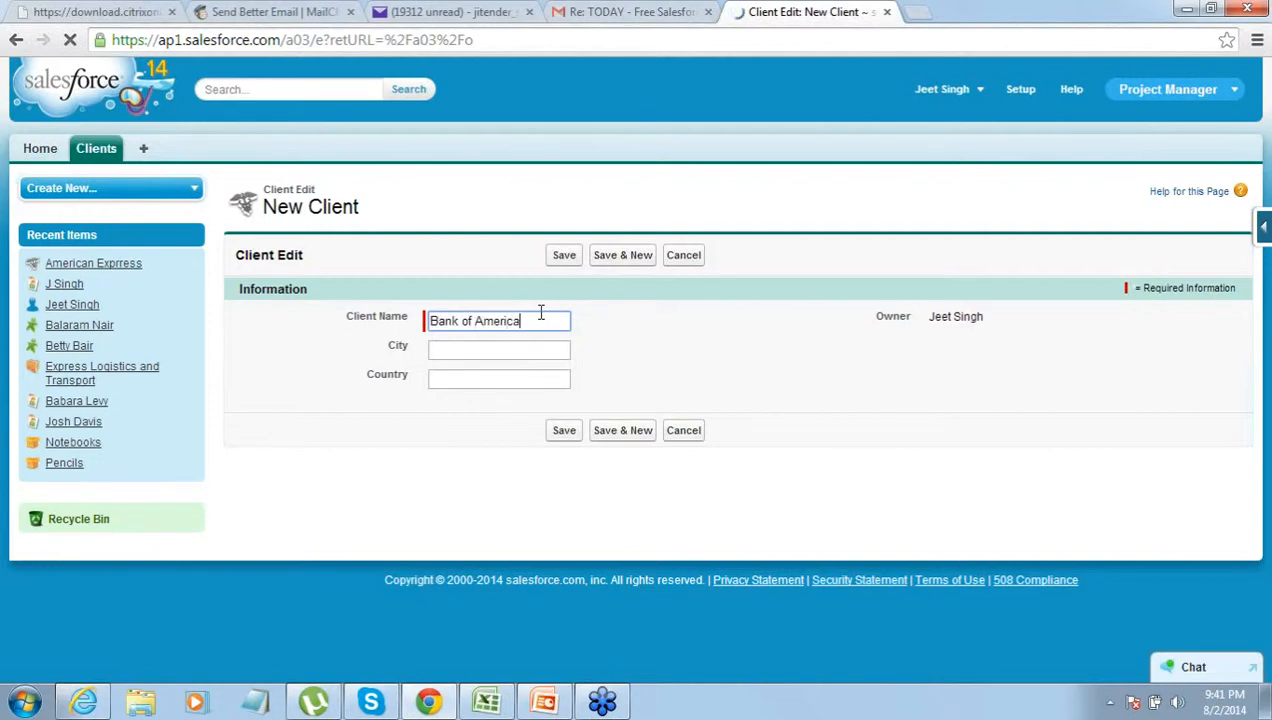
key("Tab")
type("New Delhi")
key("Tab")
type("In")
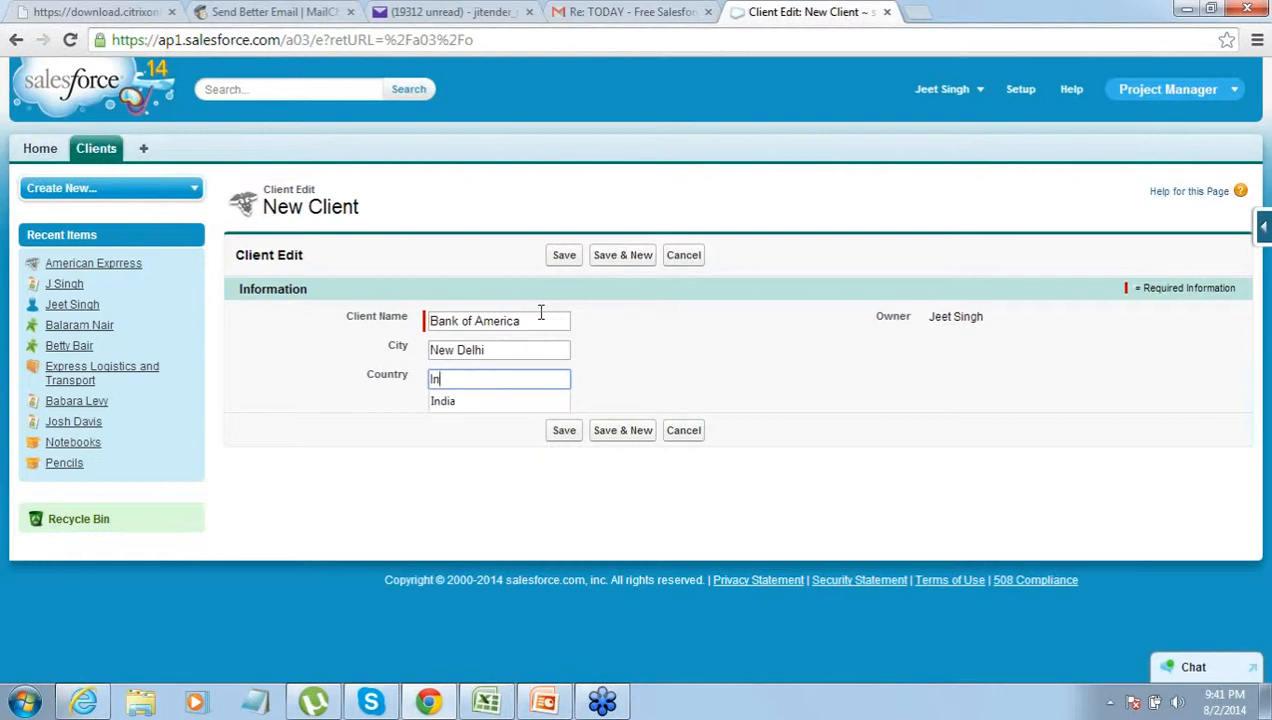
type("di")
key("Down")
key("Return")
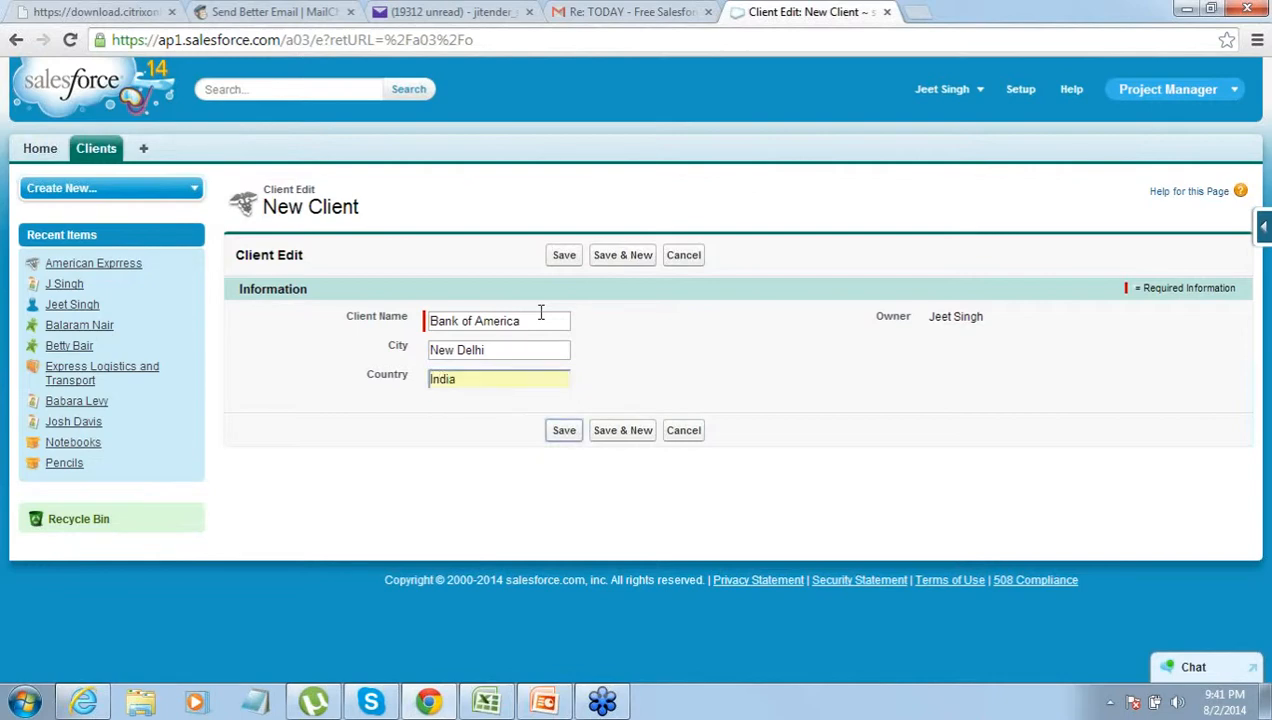
left_click(573, 257)
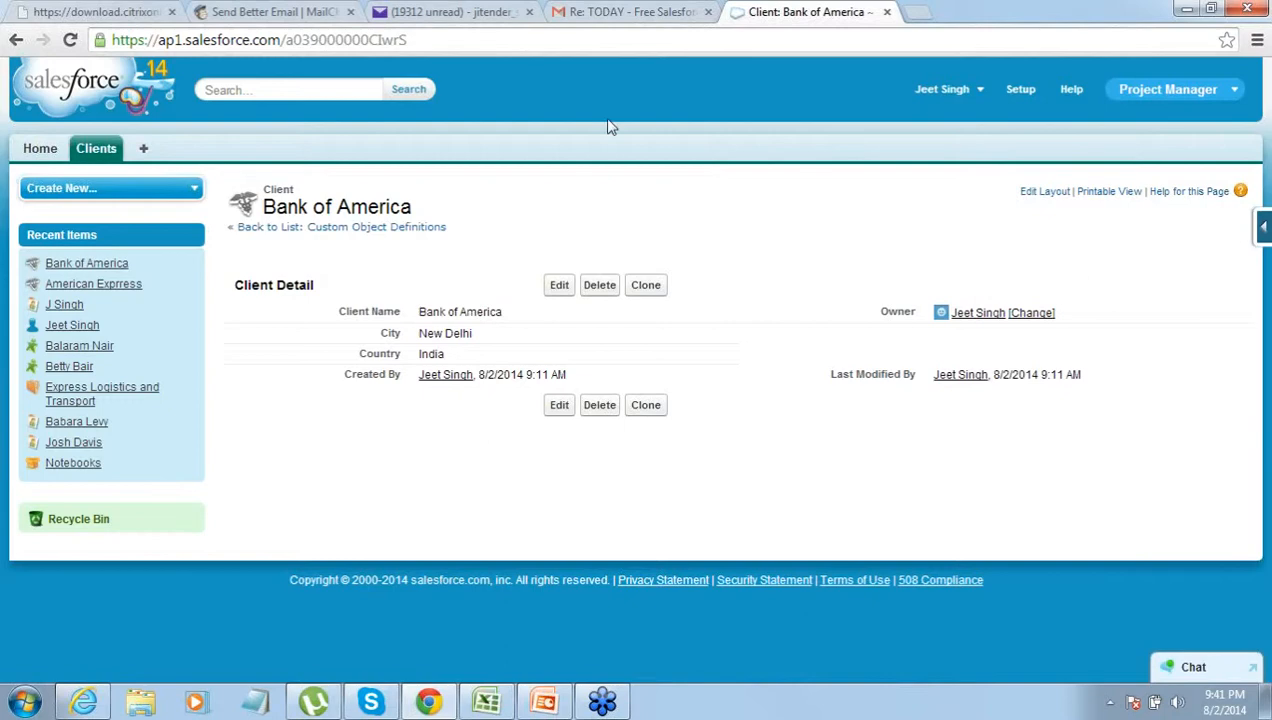
- Go to Setup > Create > Objects to view the custom objects list
left_click(1021, 90)
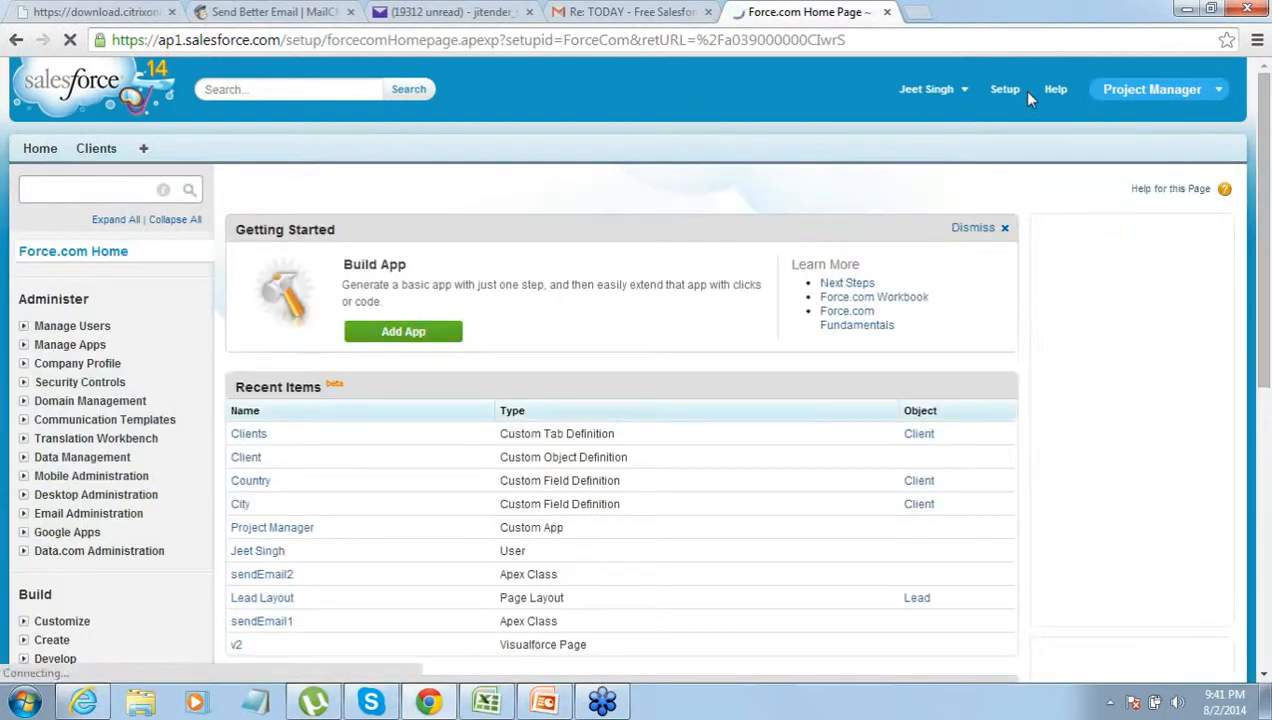
left_click(24, 640)
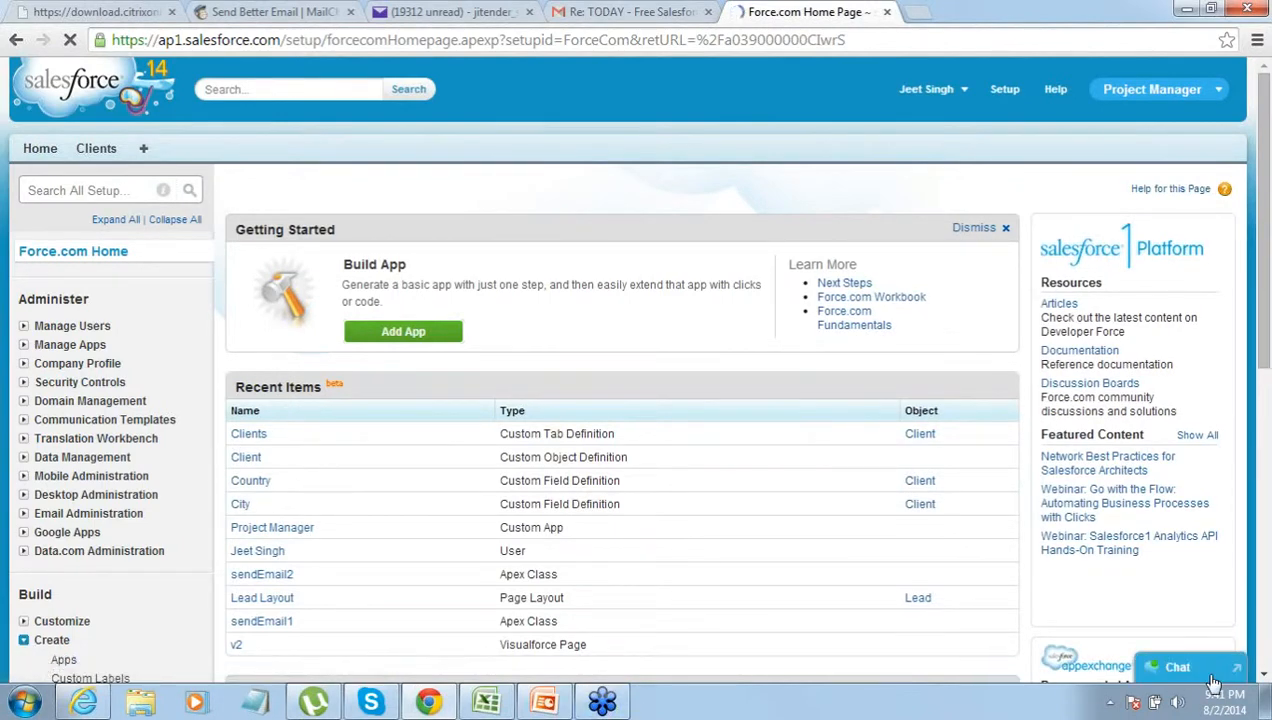
left_click(1261, 676)
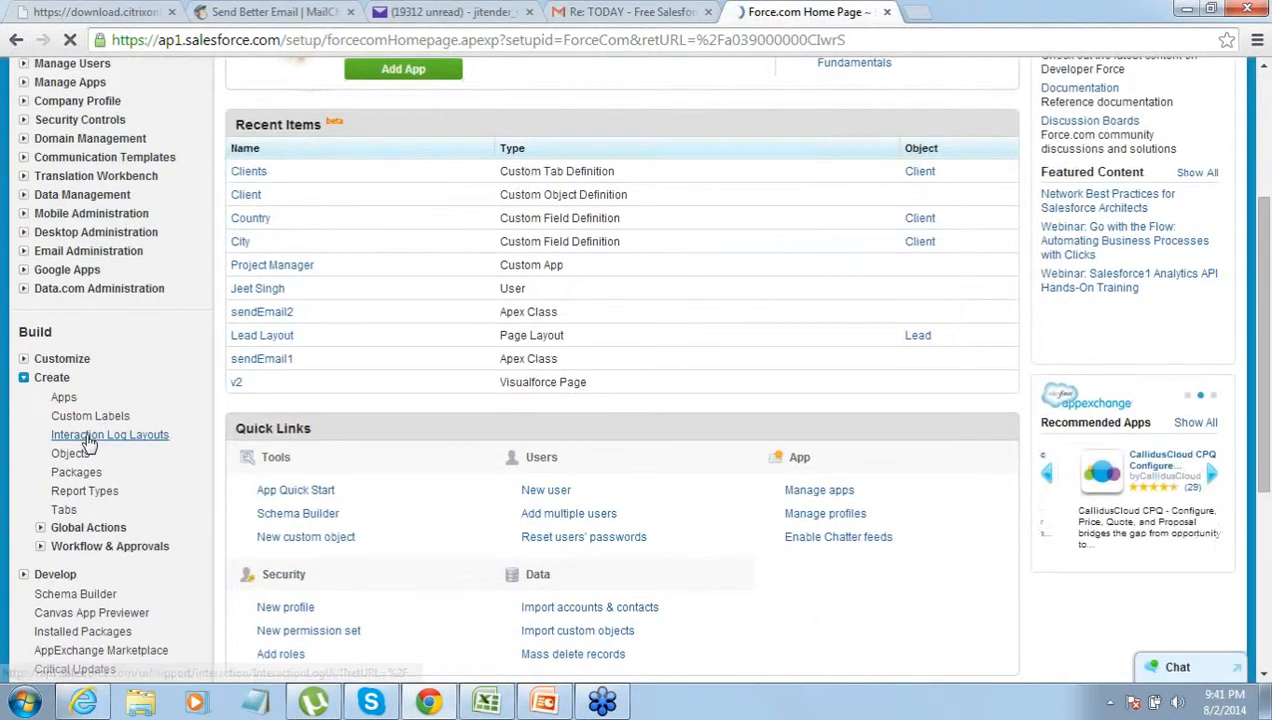
left_click(72, 454)
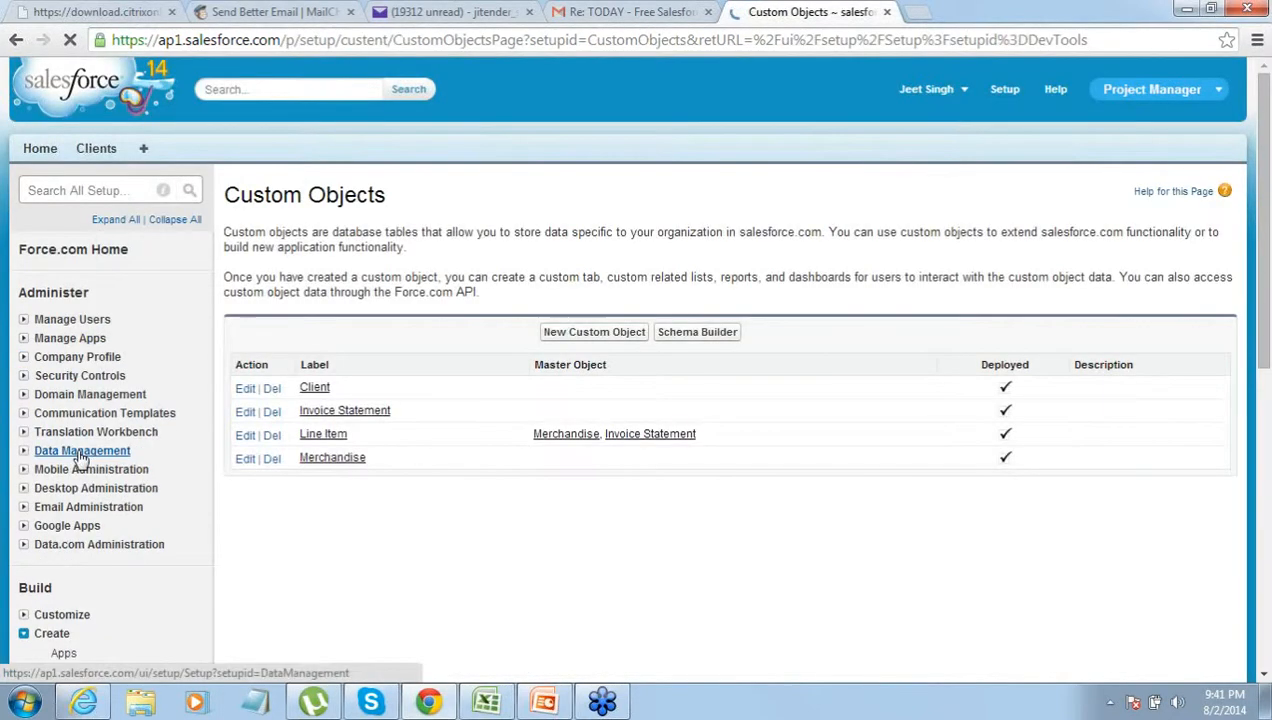
- Define a new custom object with Label 'Project' and Plural Label 'Projects', and save it
left_click(598, 338)
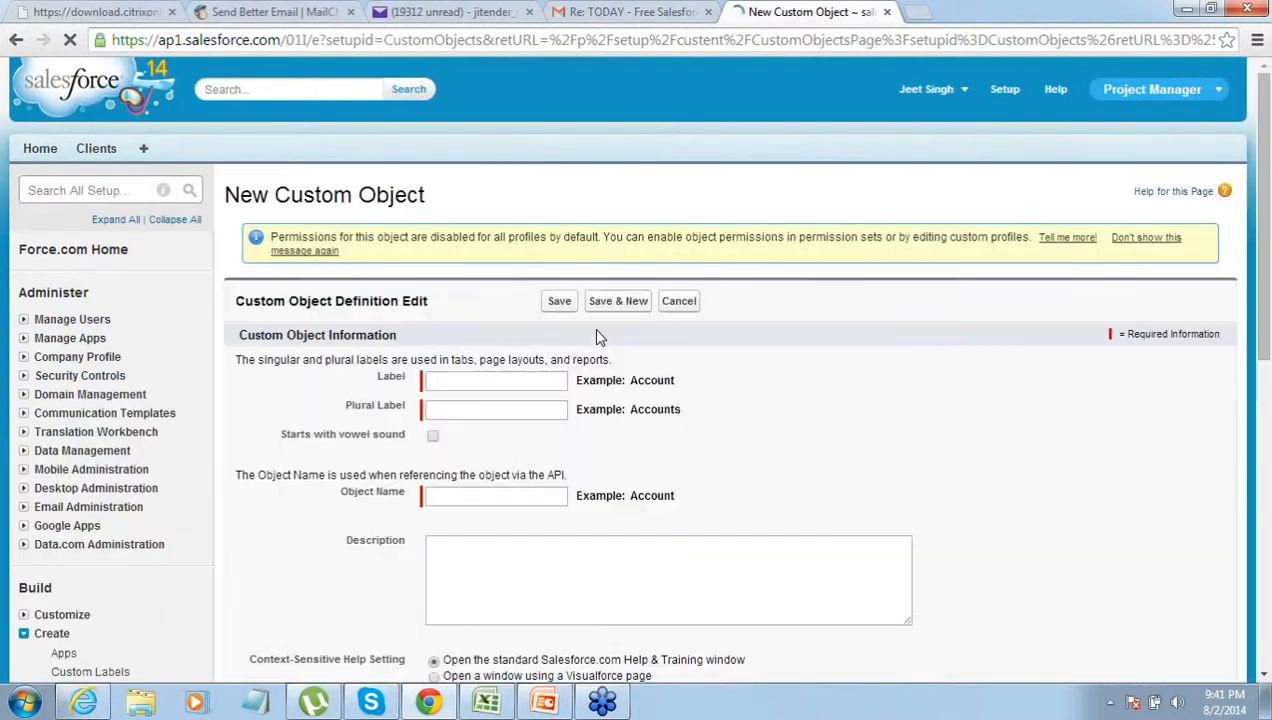
left_click(522, 380)
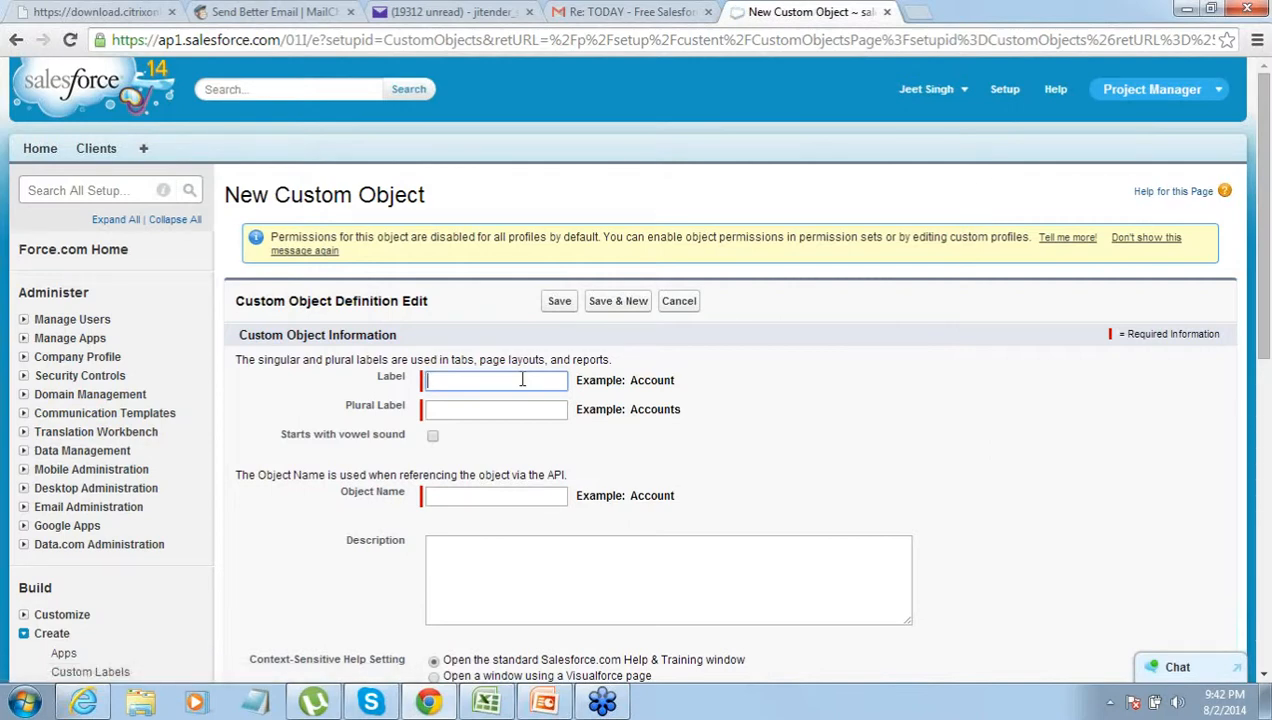
type("Project")
key("Tab")
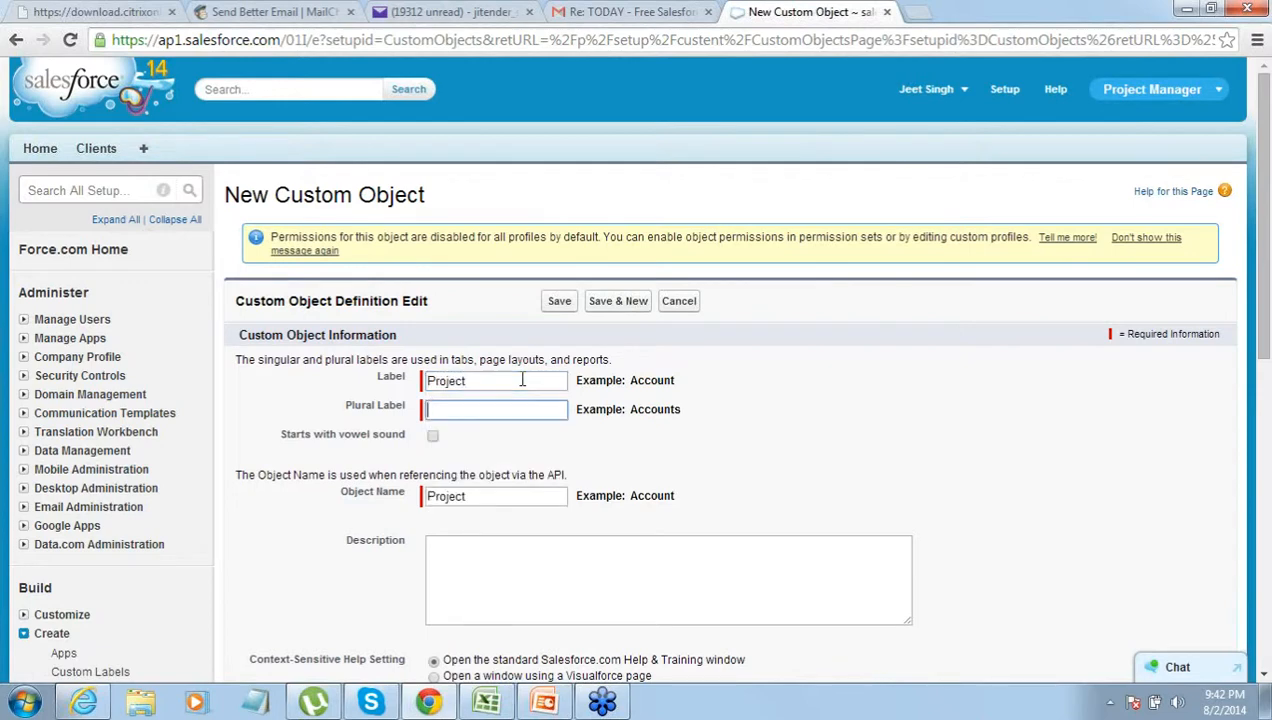
type("Proj")
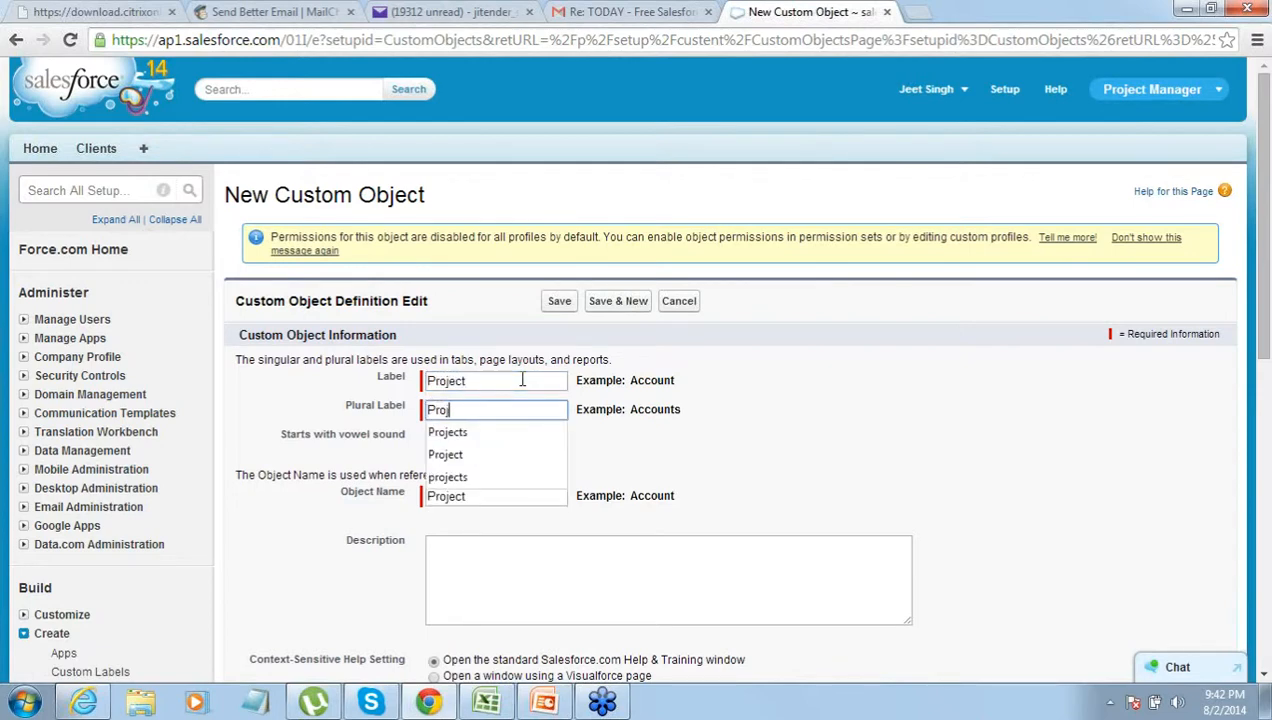
type("ects")
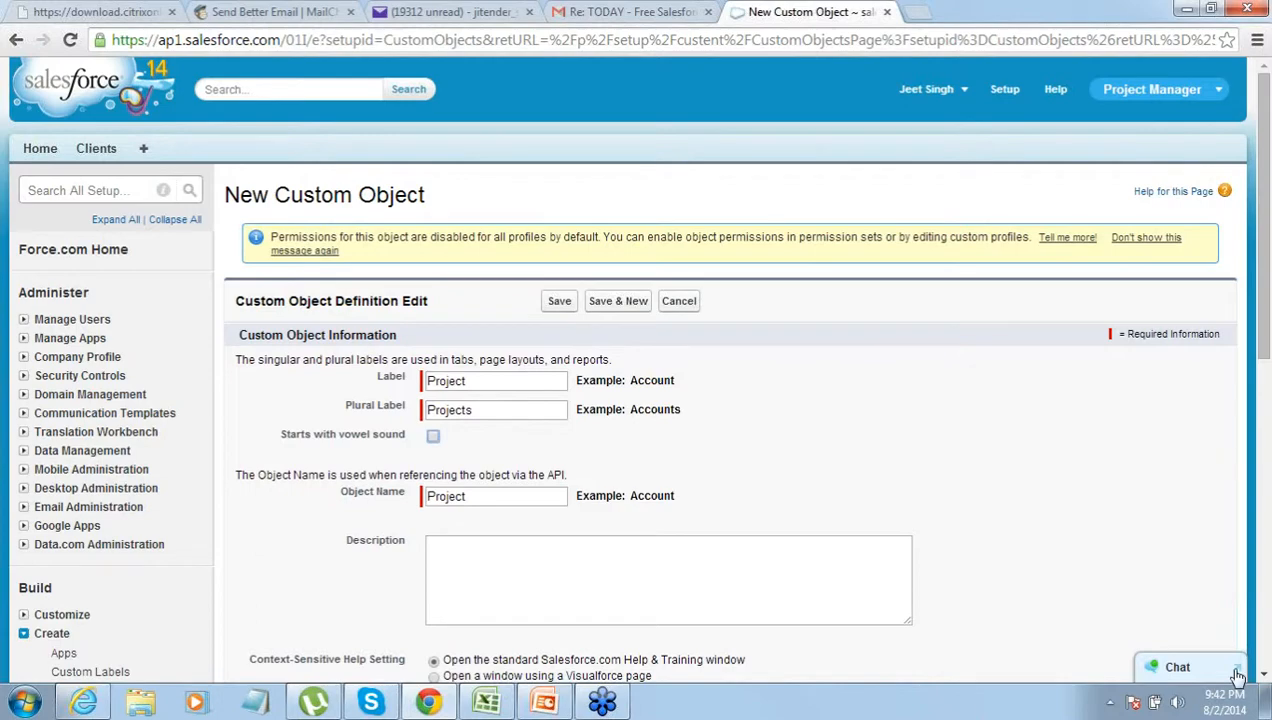
scroll(1265, 677, "down", 6)
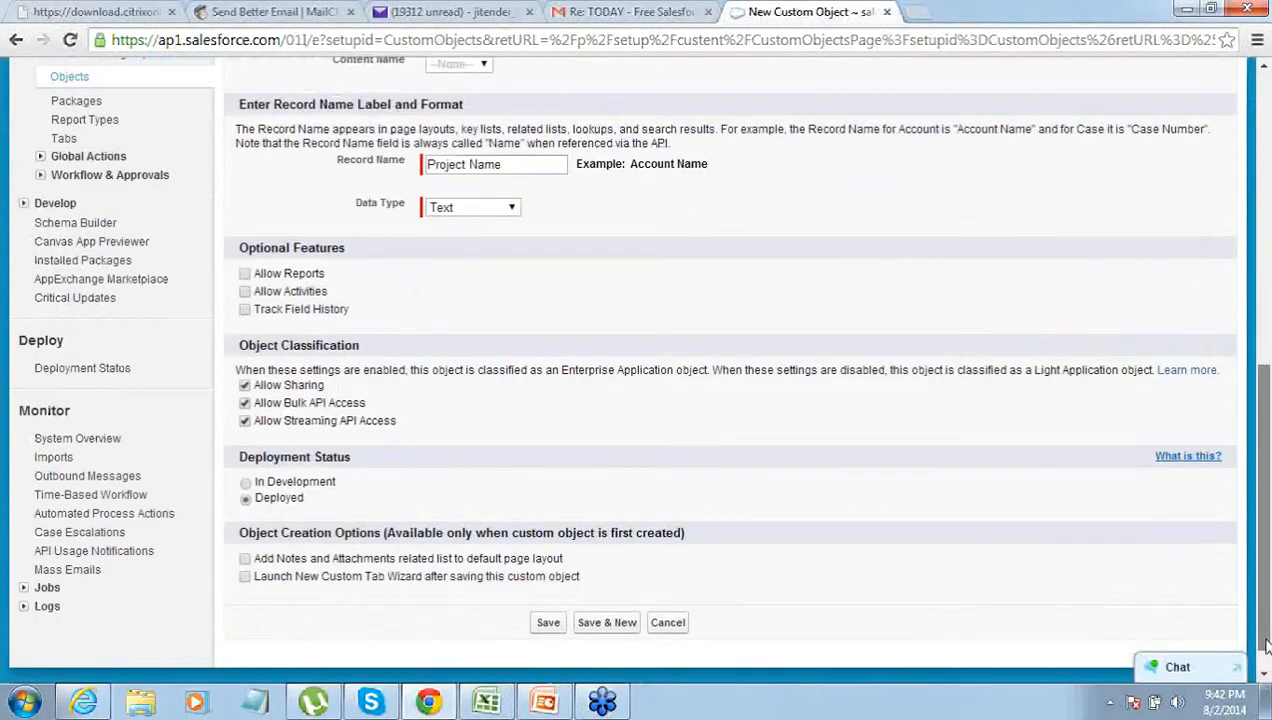
scroll(1265, 677, "down", 1)
left_click(546, 596)
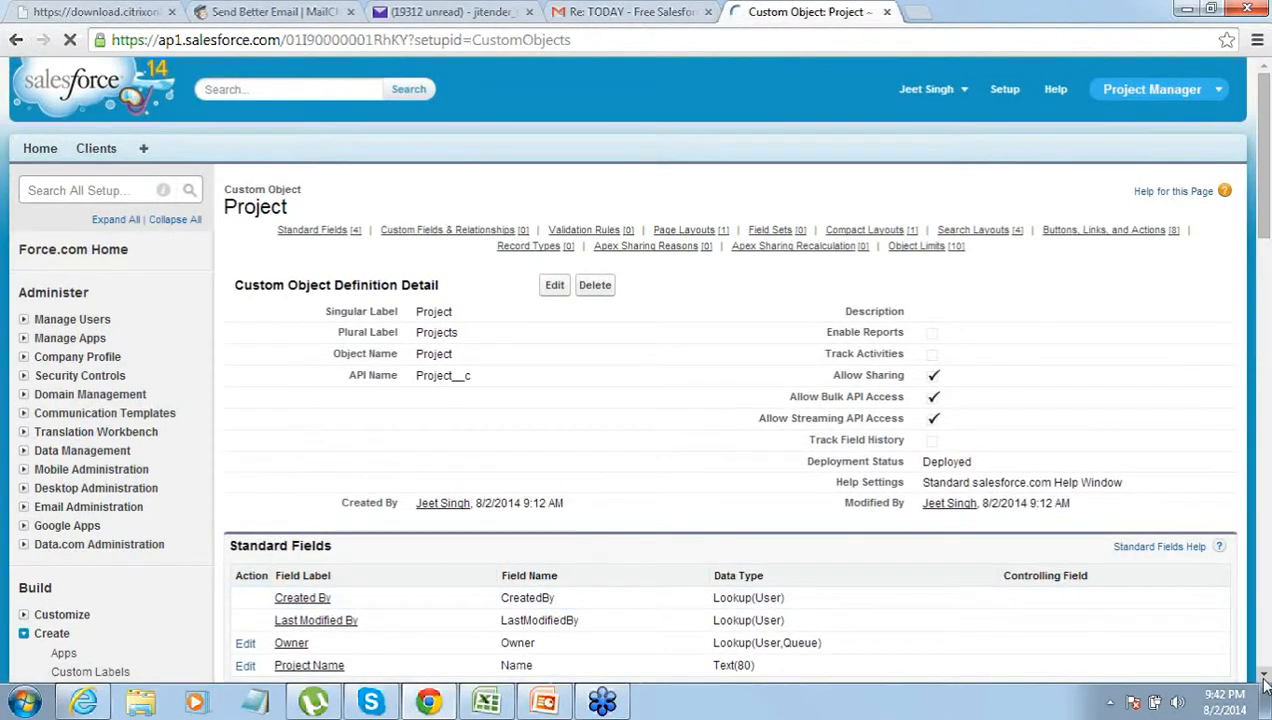
- Start a new custom field on Project with Date as its data type
scroll(1200, 640, "down", 3)
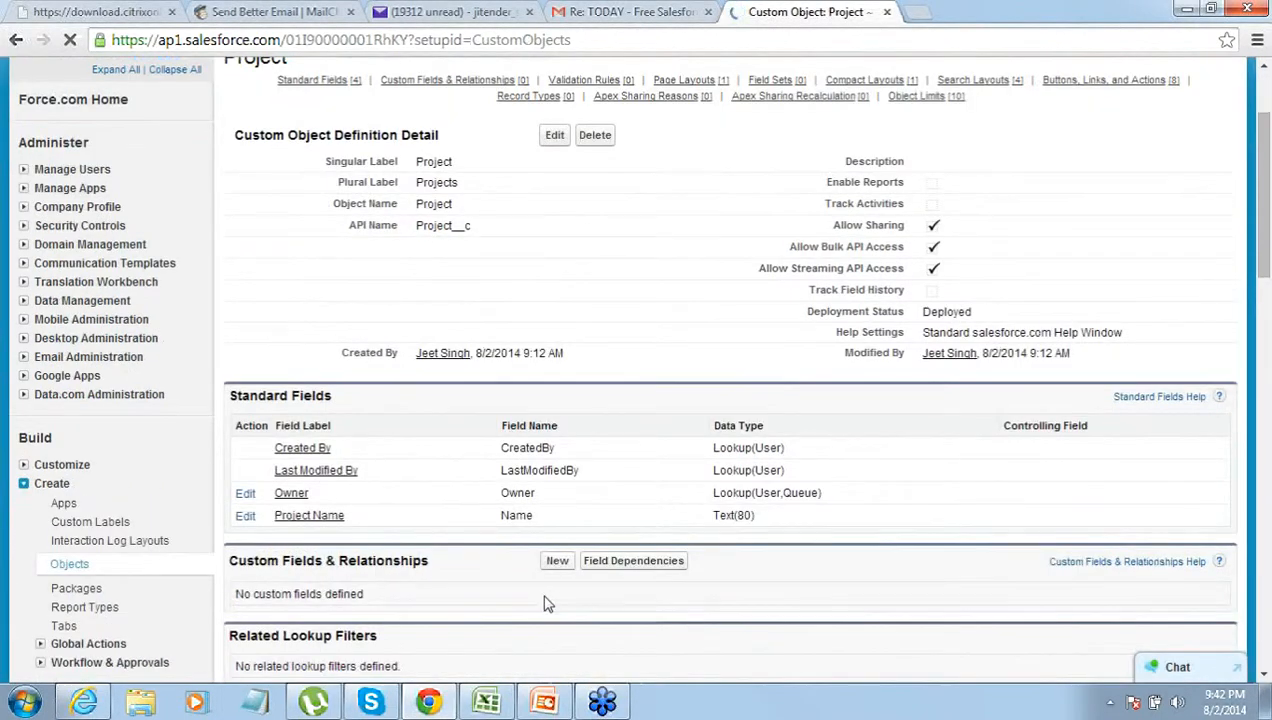
left_click(558, 563)
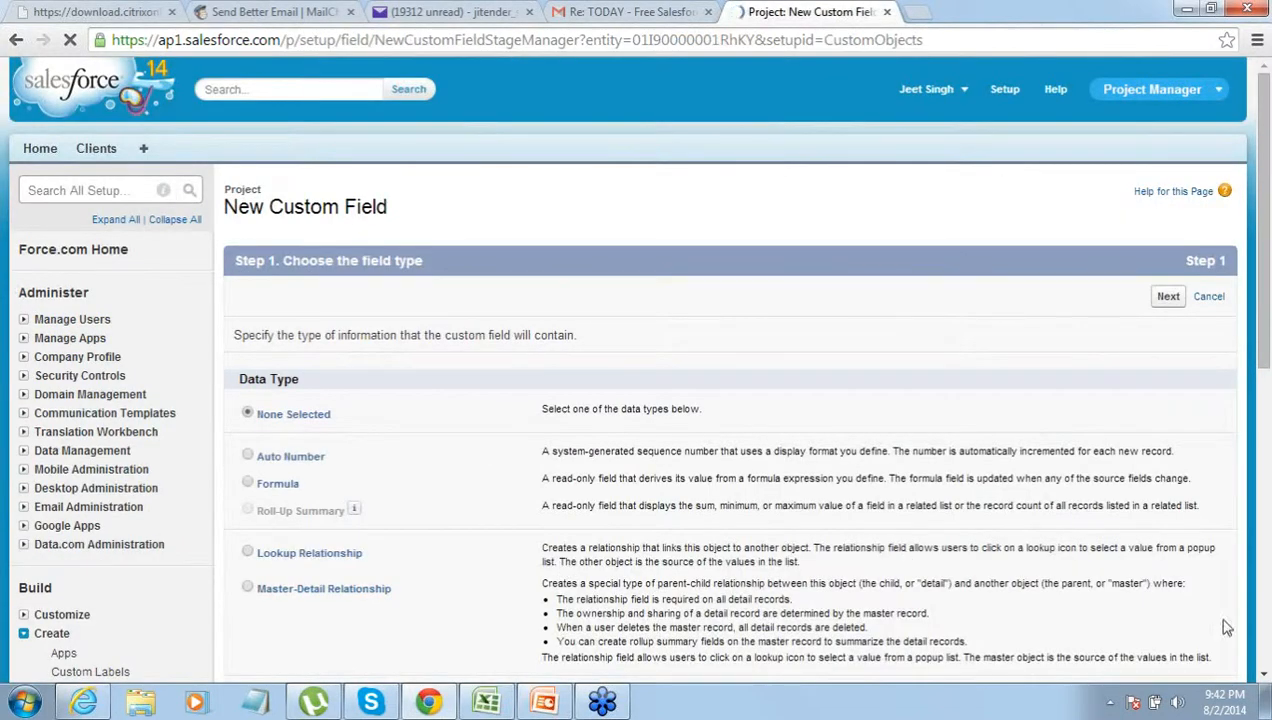
left_click(1264, 680)
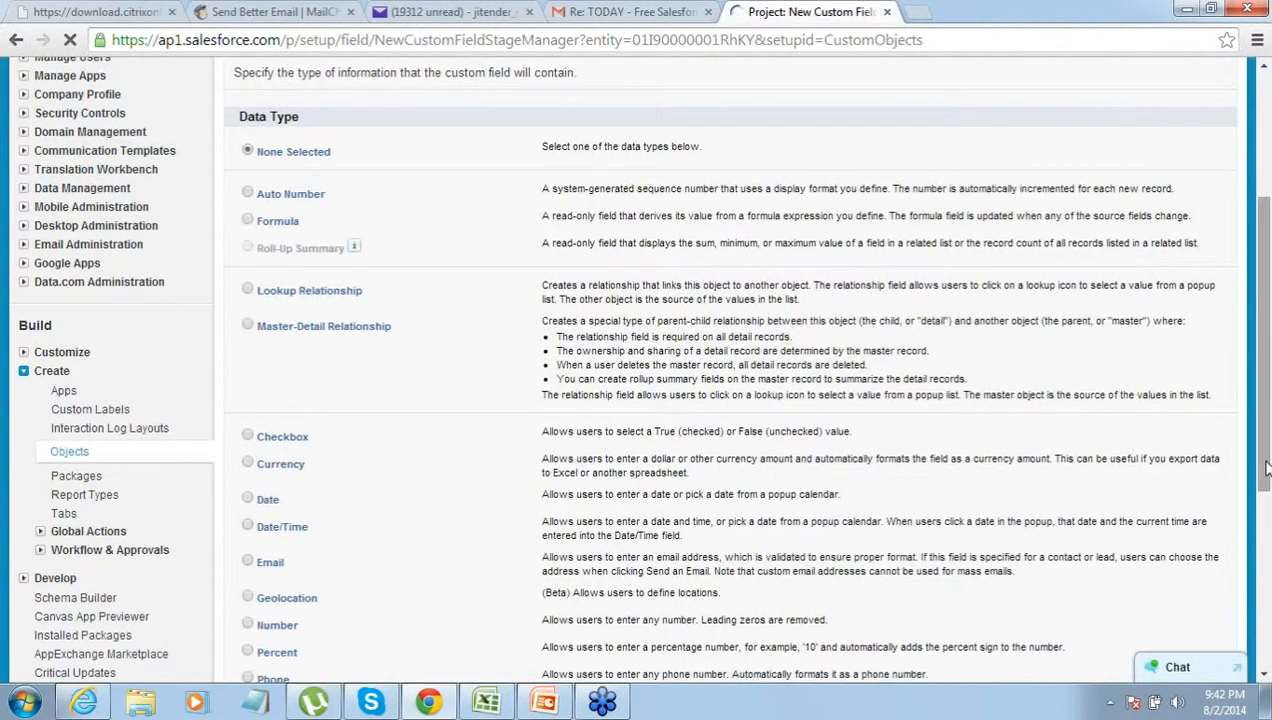
scroll(1268, 500, "down", 2)
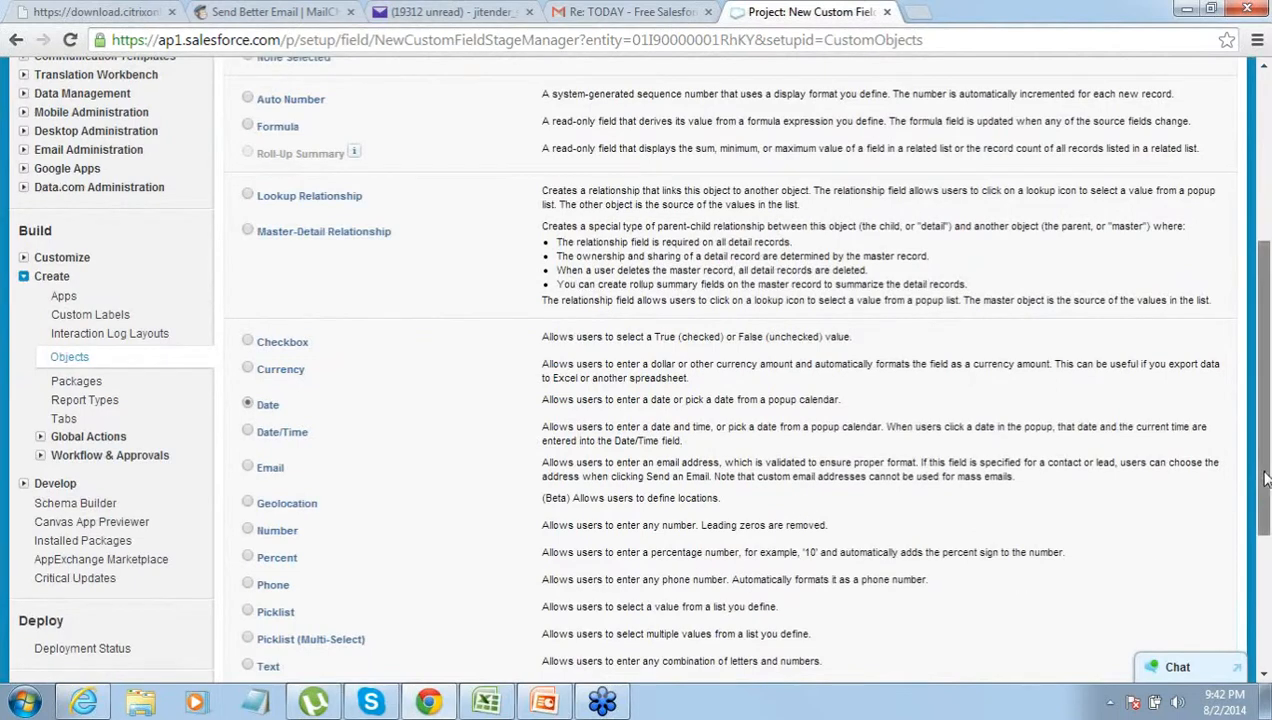
scroll(1263, 503, "down", 3)
left_click(1168, 575)
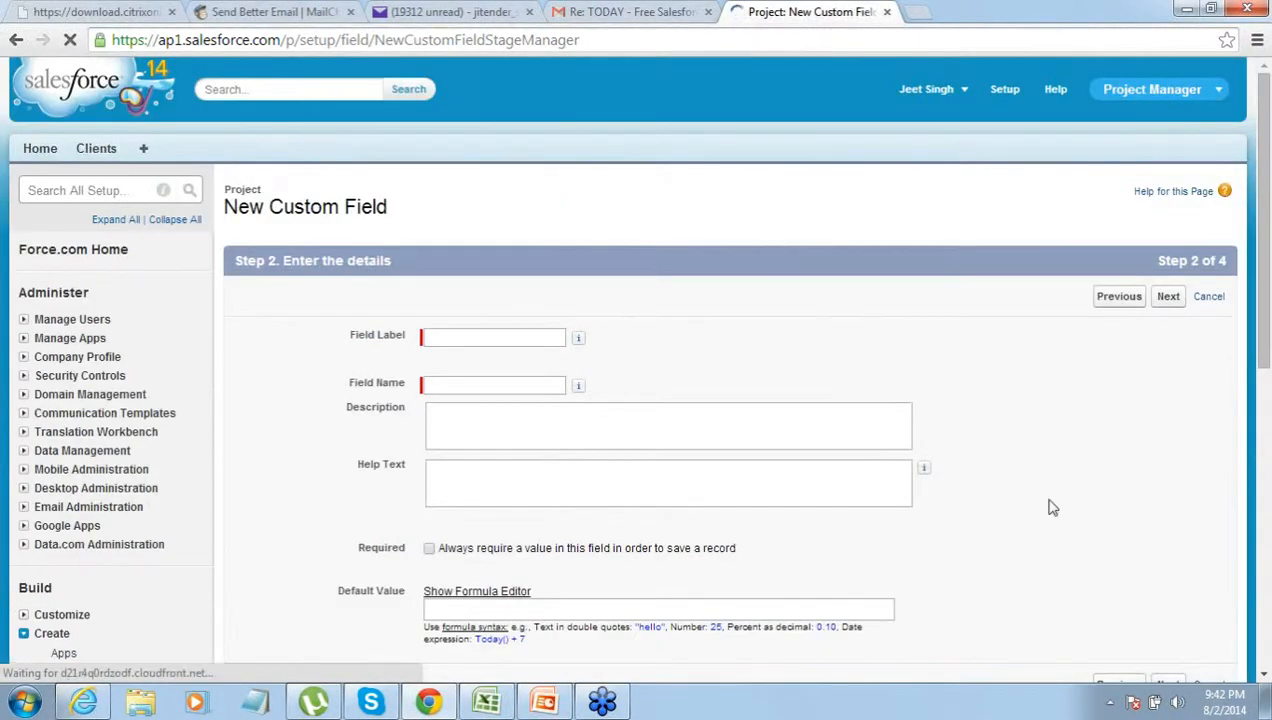
- Label the Date field 'Start date', keep default visibility and Project Layout, and save it
left_click(487, 337)
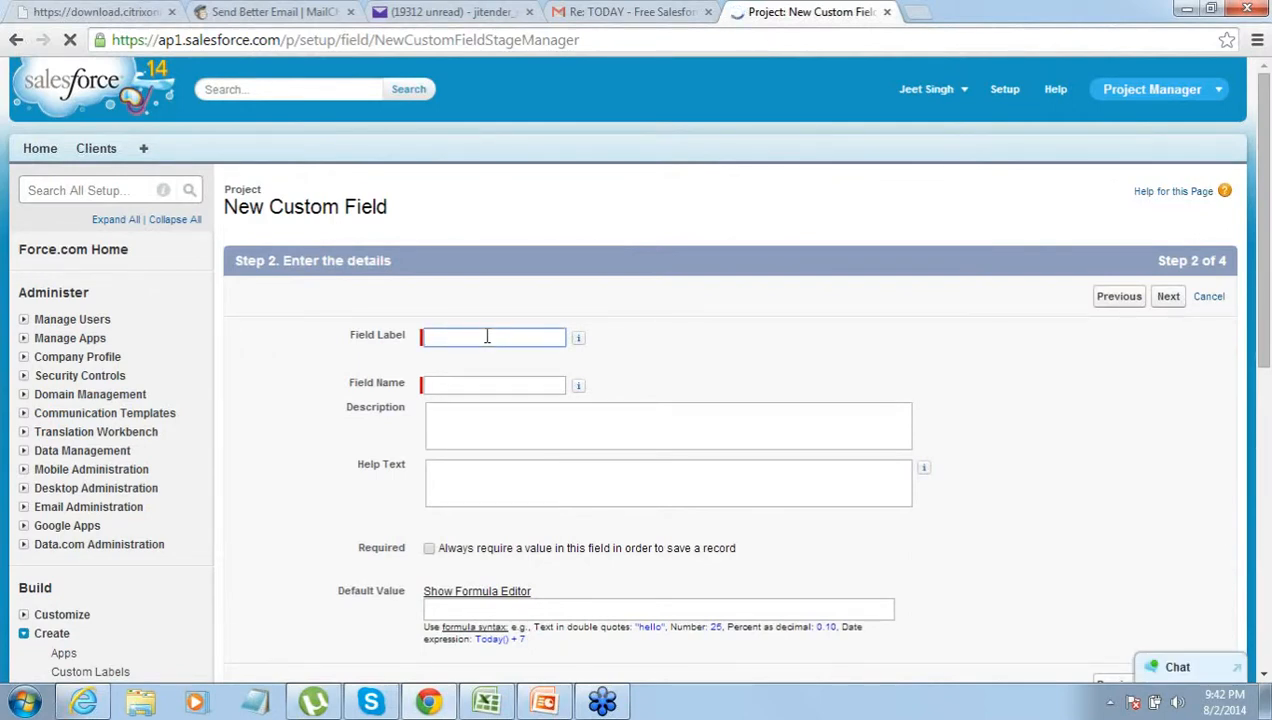
type("Start date")
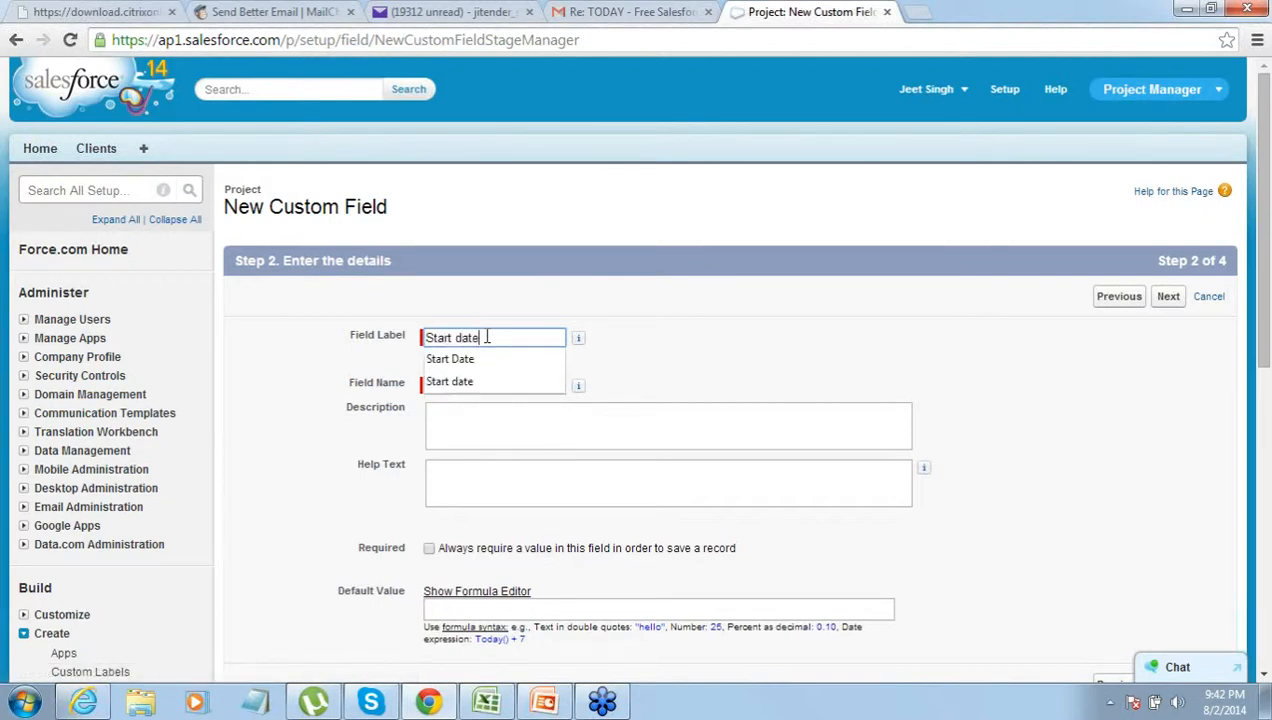
key("Tab")
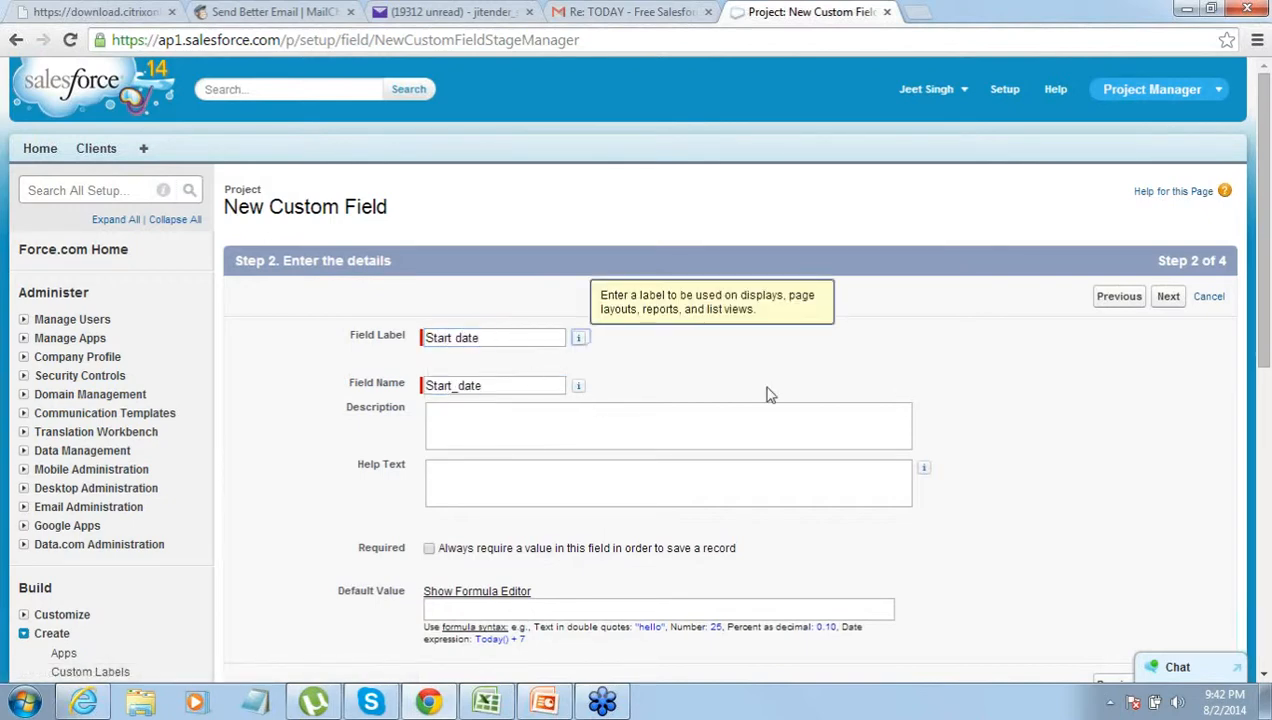
left_click(1168, 297)
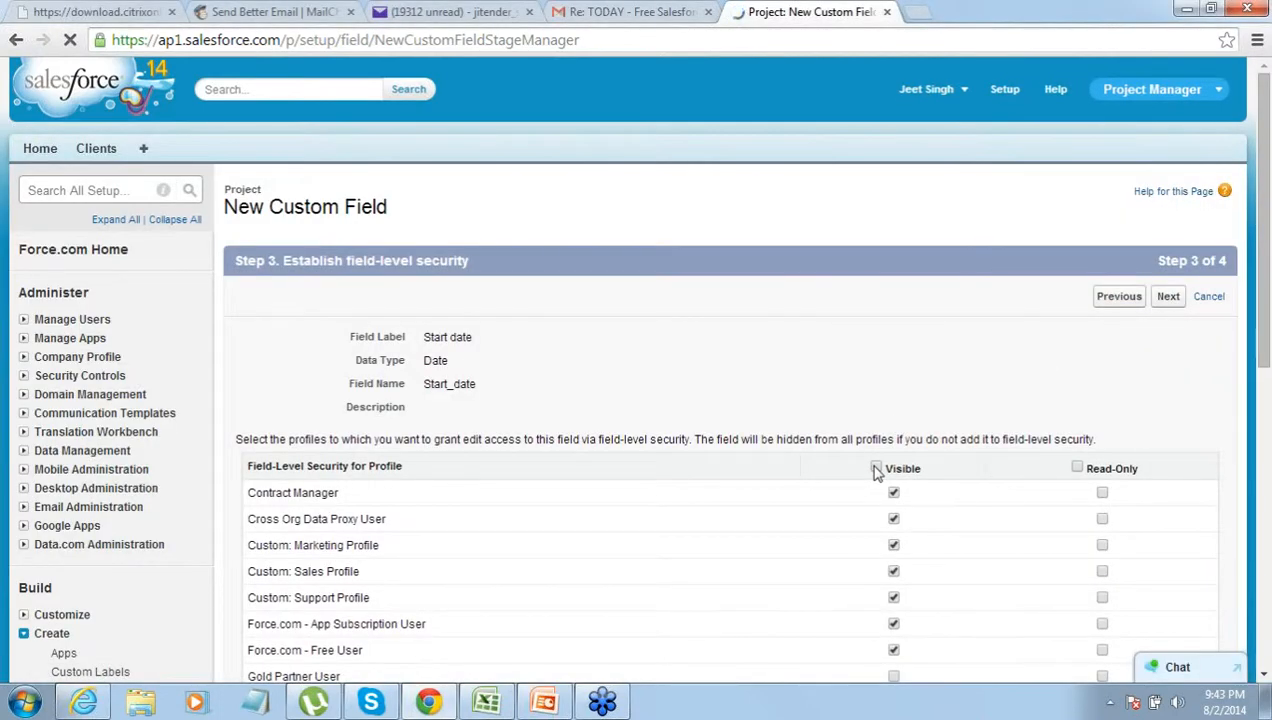
left_click(1168, 298)
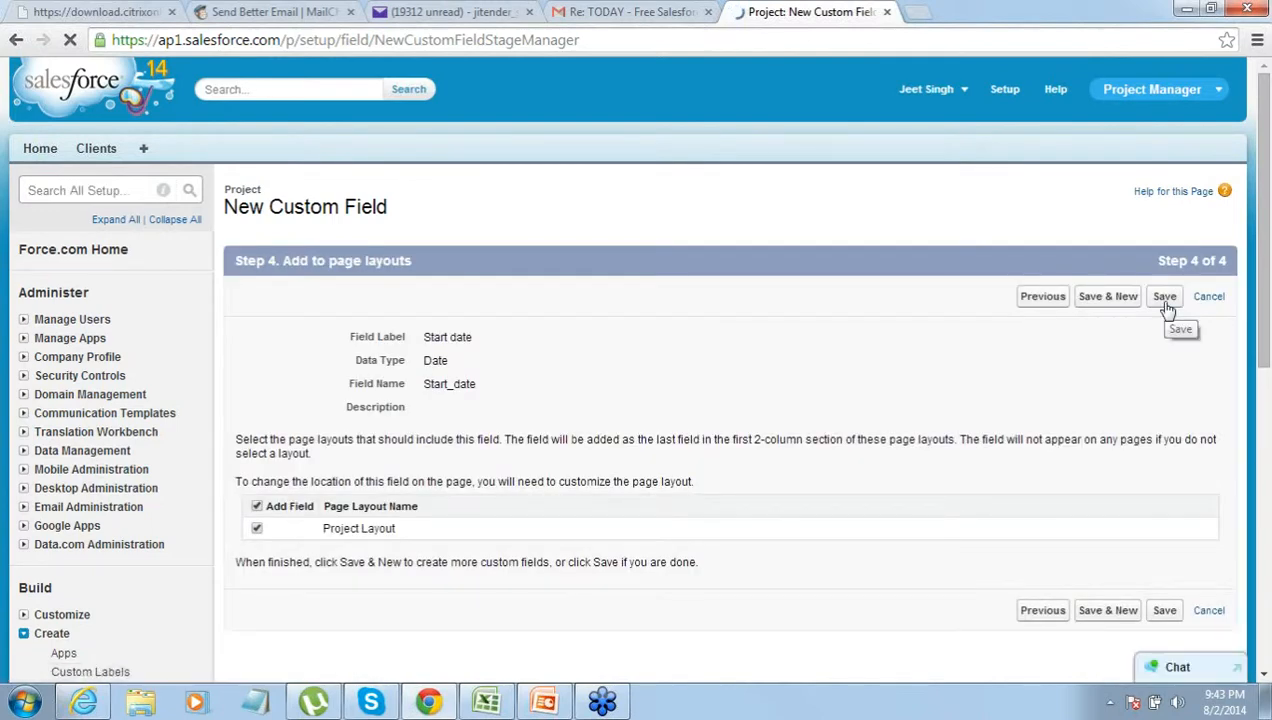
left_click(1166, 303)
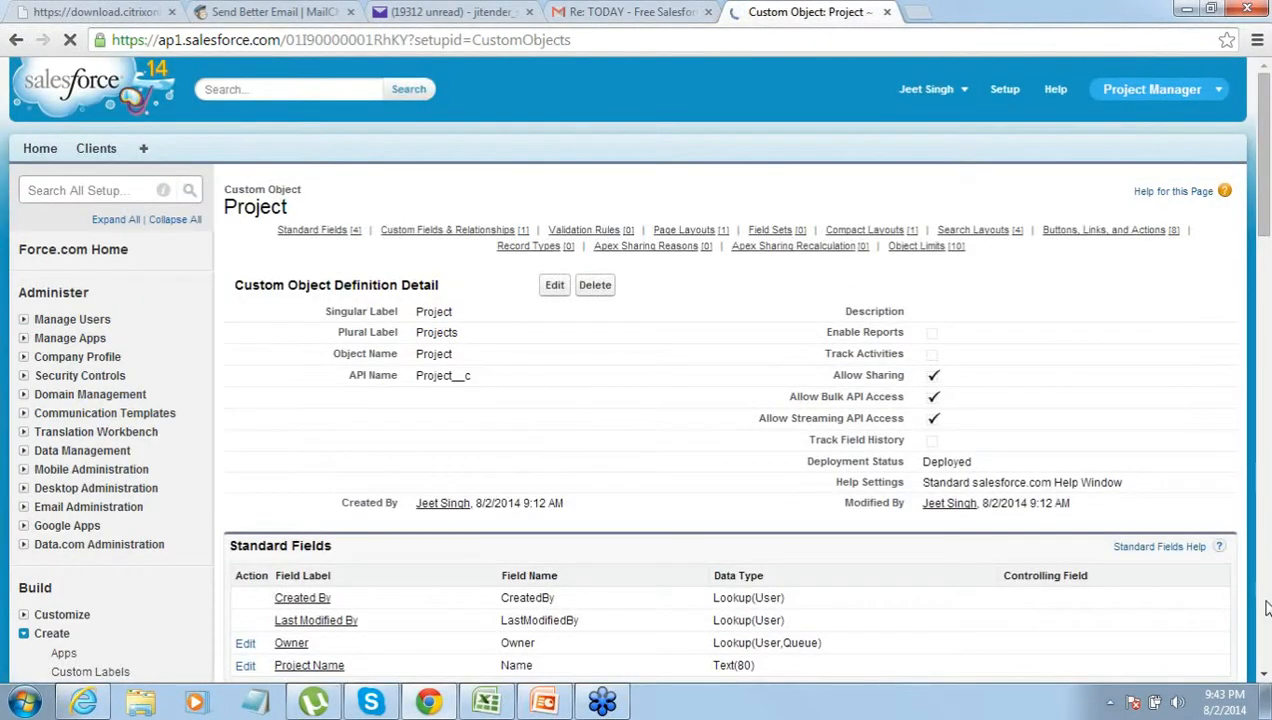
scroll(1007, 514, "down", 3)
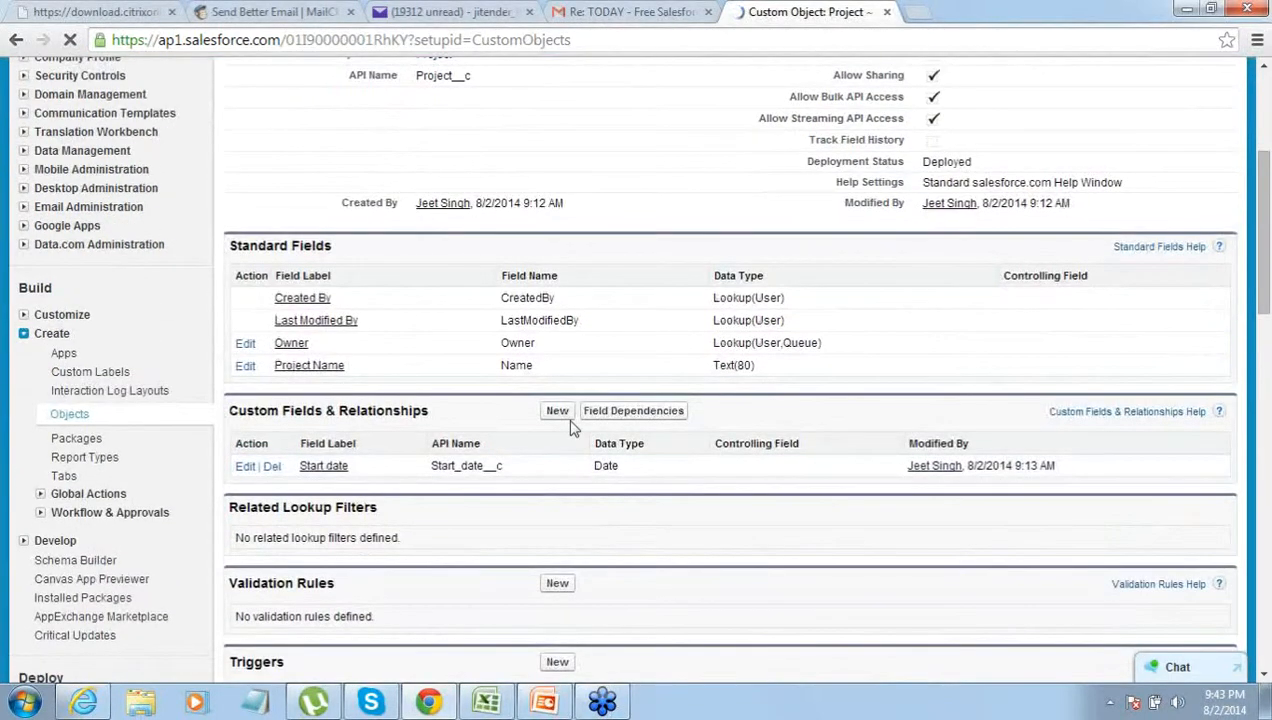
left_click(561, 419)
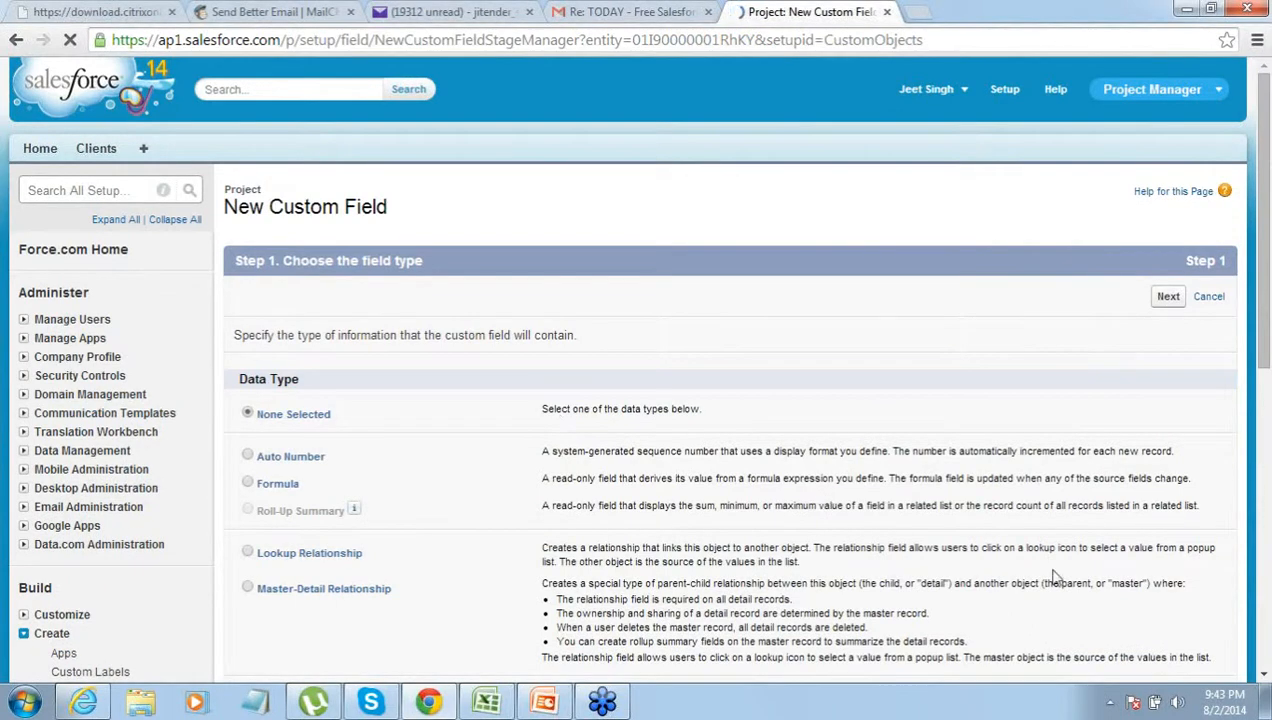
- Choose Picklist as the data type for the new Project field
left_click(1263, 675)
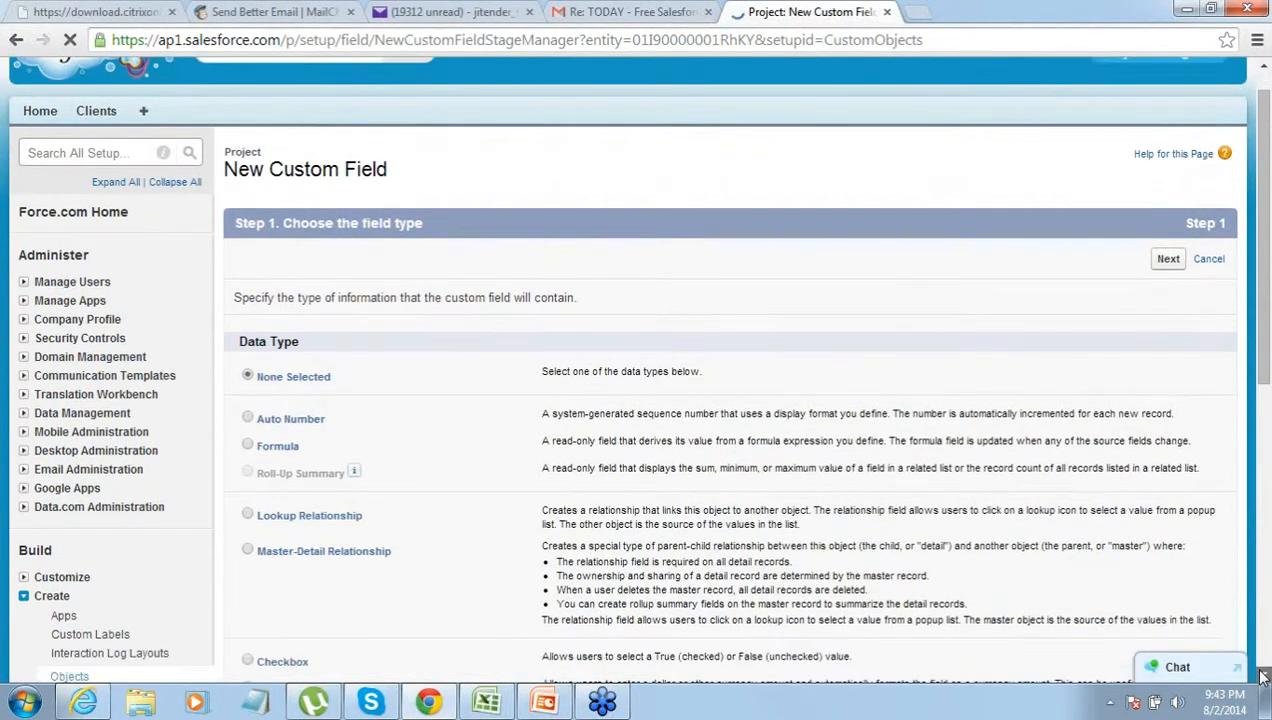
scroll(1263, 677, "down", 2)
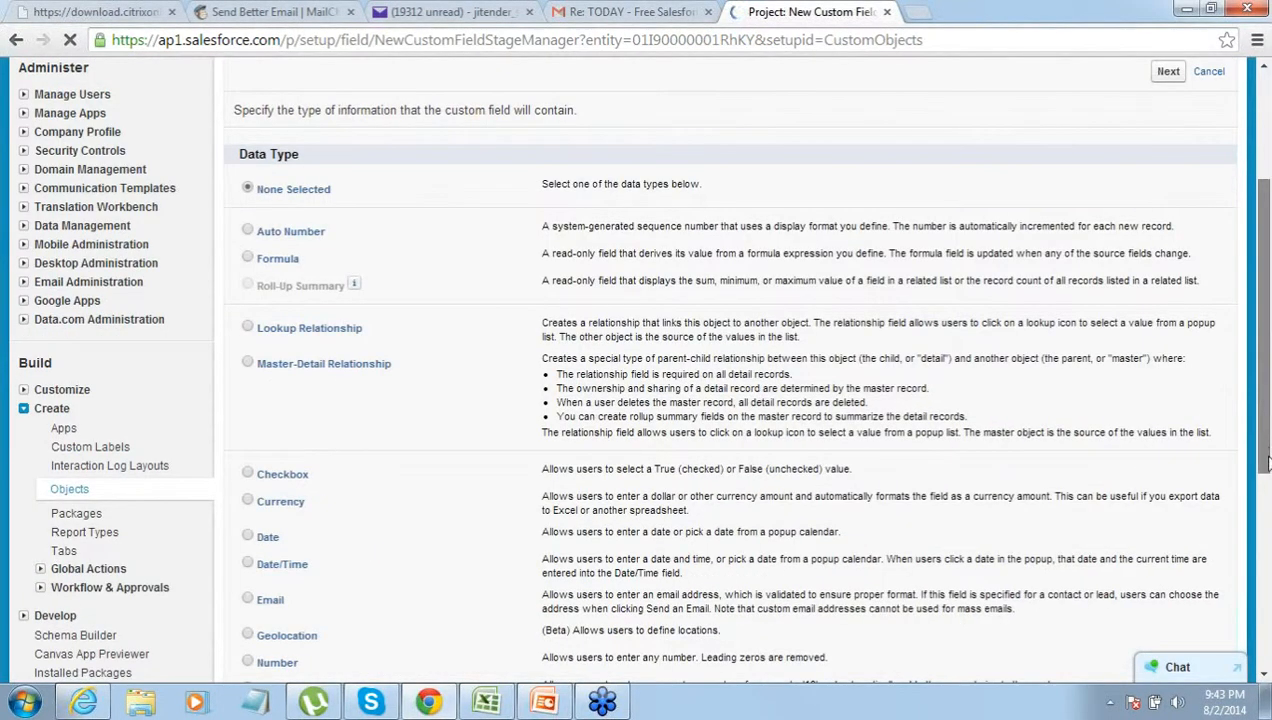
left_click_drag(1267, 462, 1267, 522)
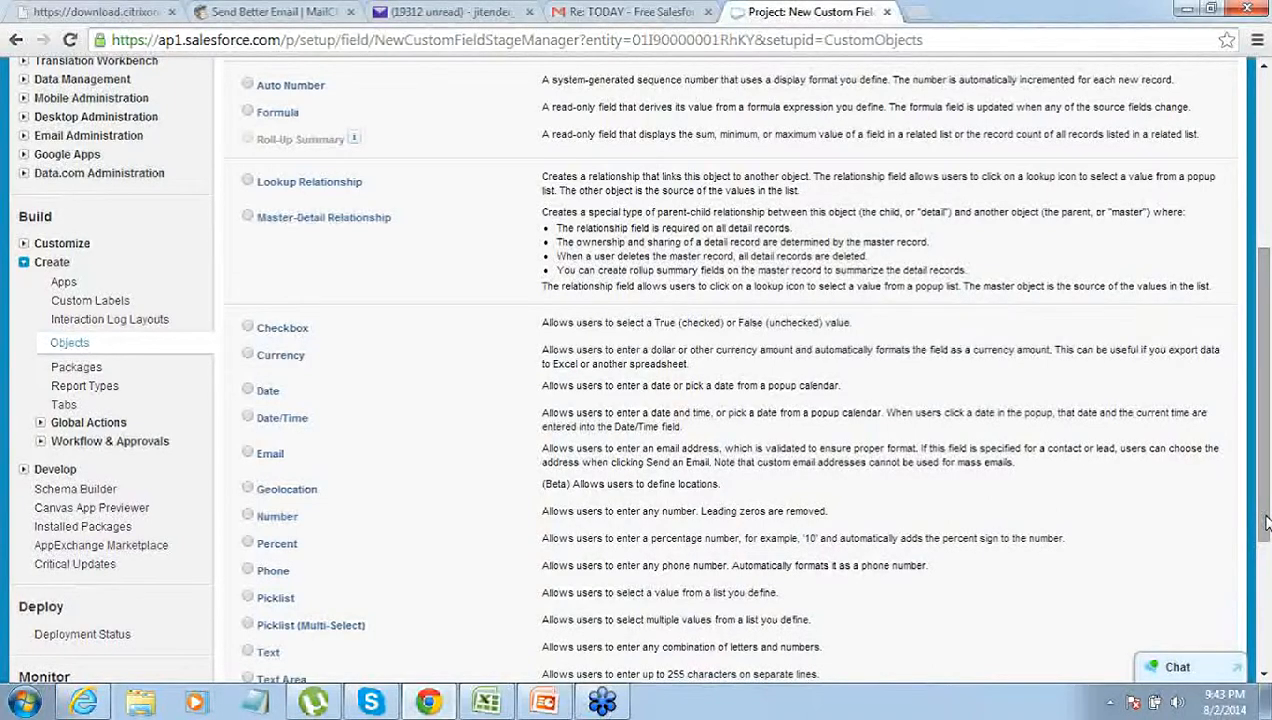
left_click_drag(1265, 541, 1263, 578)
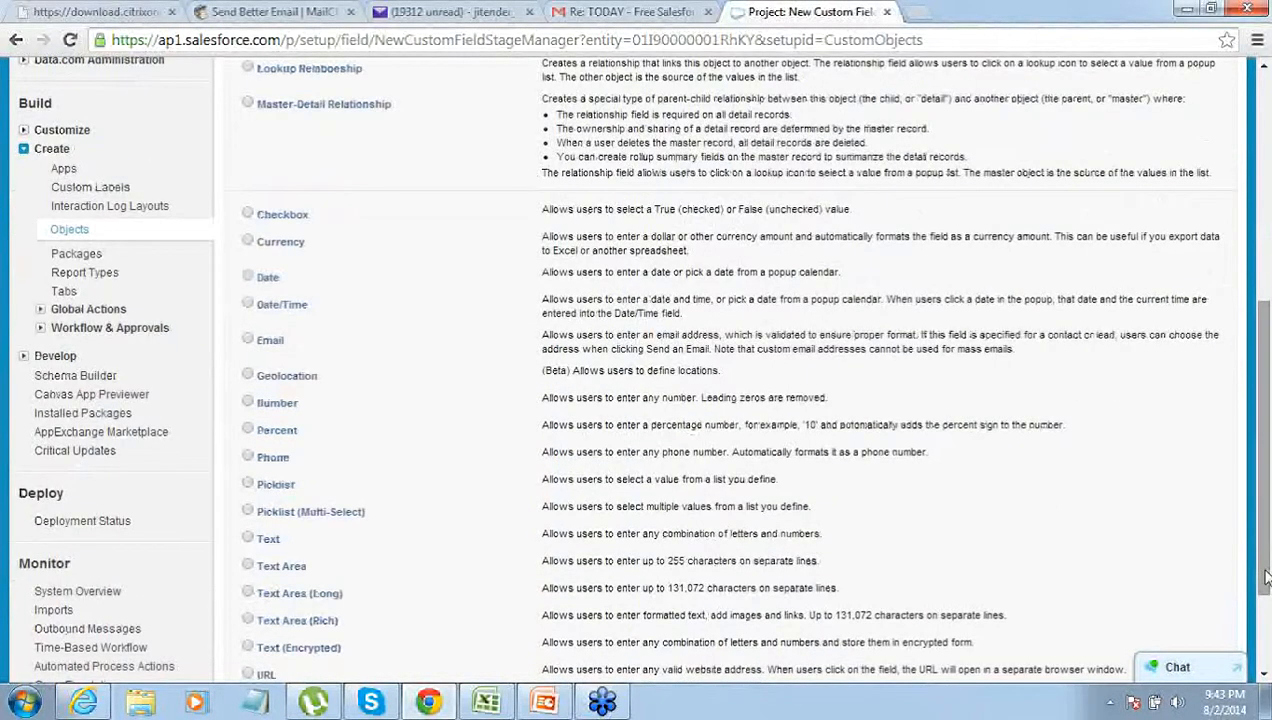
left_click(247, 484)
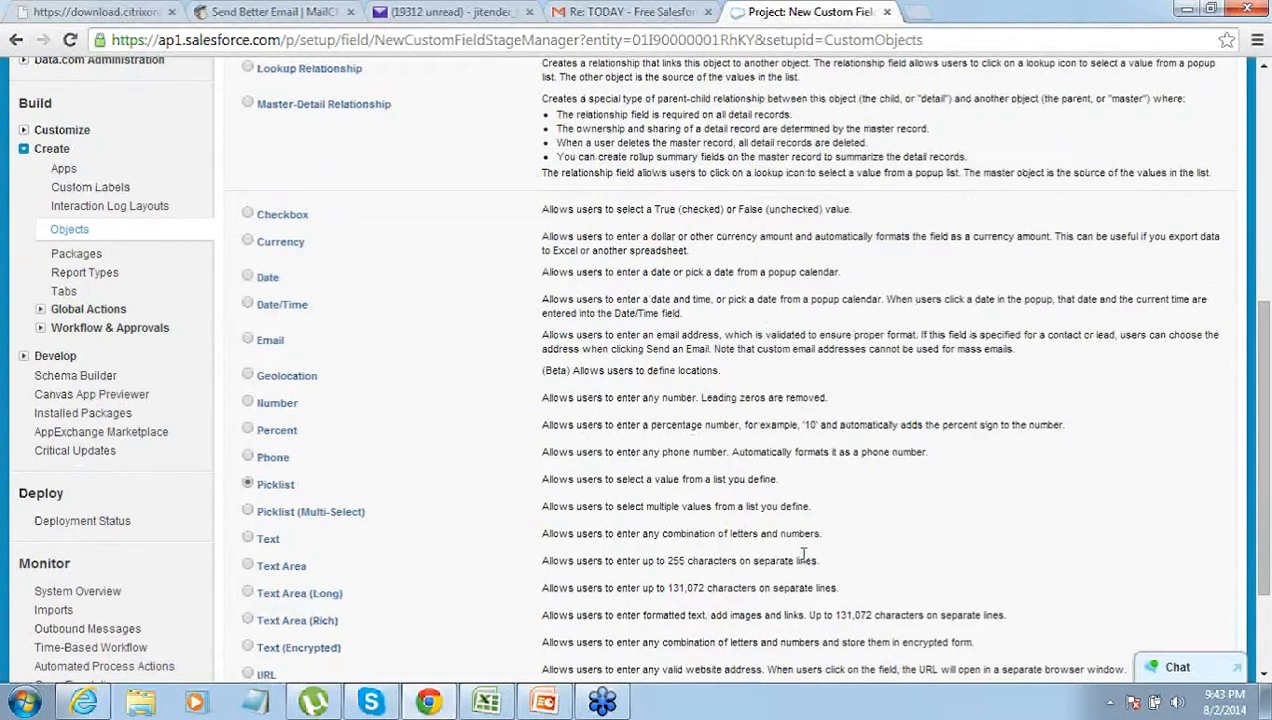
left_click_drag(1263, 524, 1260, 650)
left_click(1168, 575)
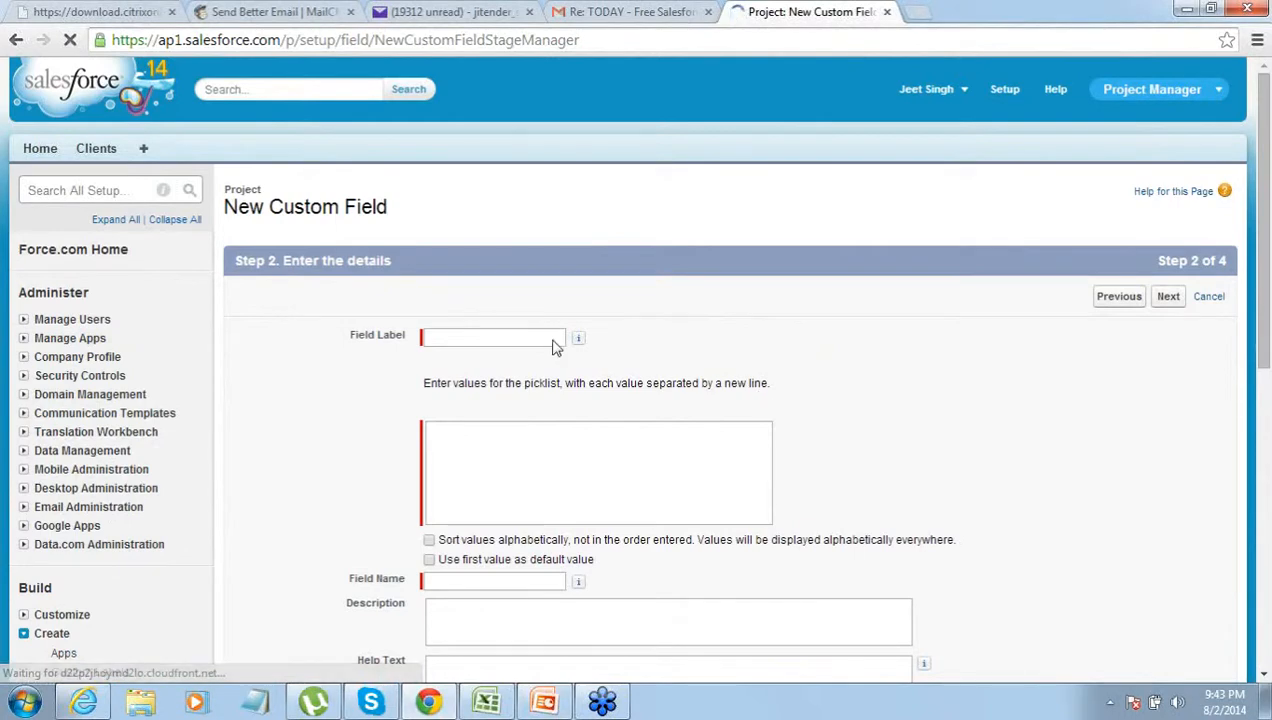
- Label the picklist 'Priority' and enter the values Low, Medium and High
left_click(522, 338)
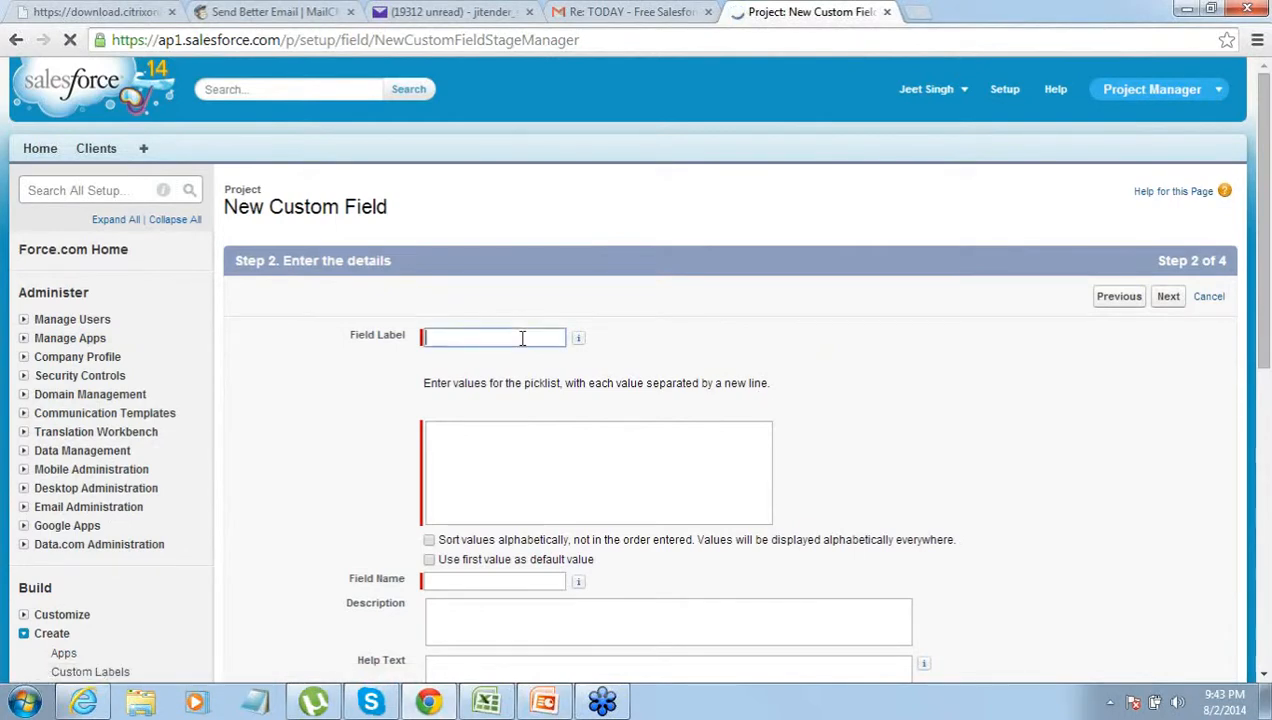
type("Prio")
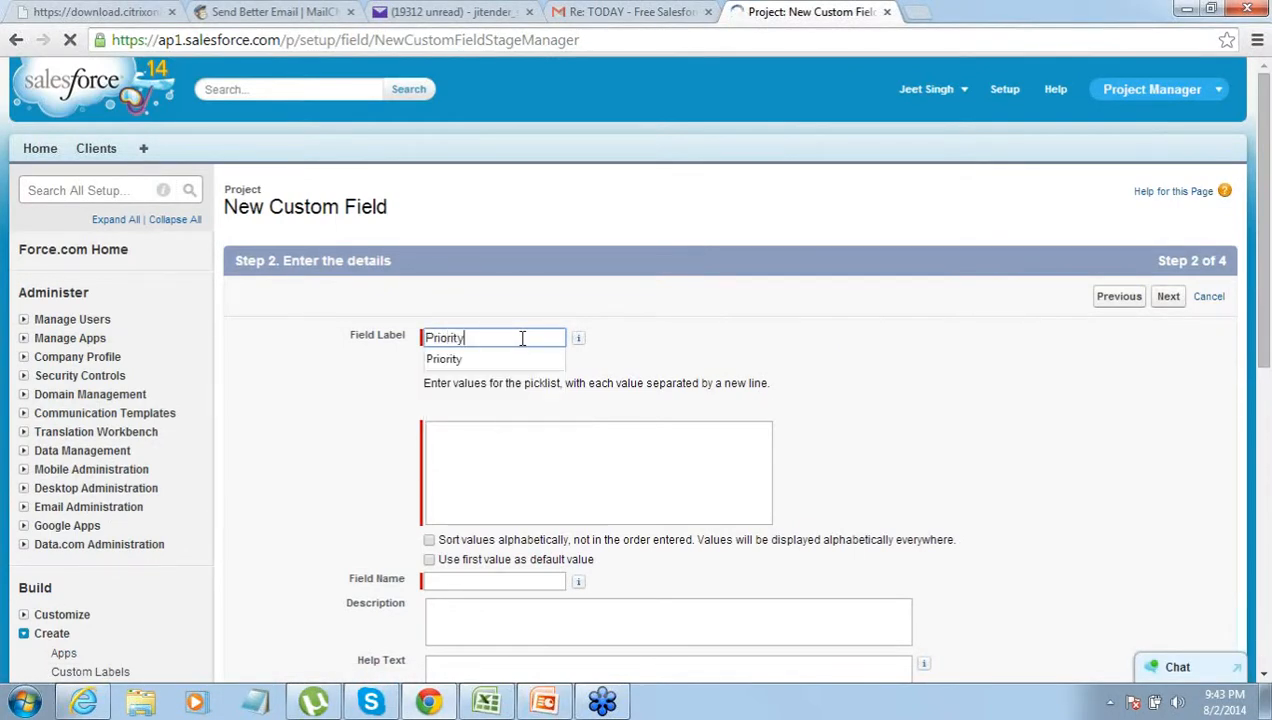
type("rity")
key("Tab")
left_click(484, 434)
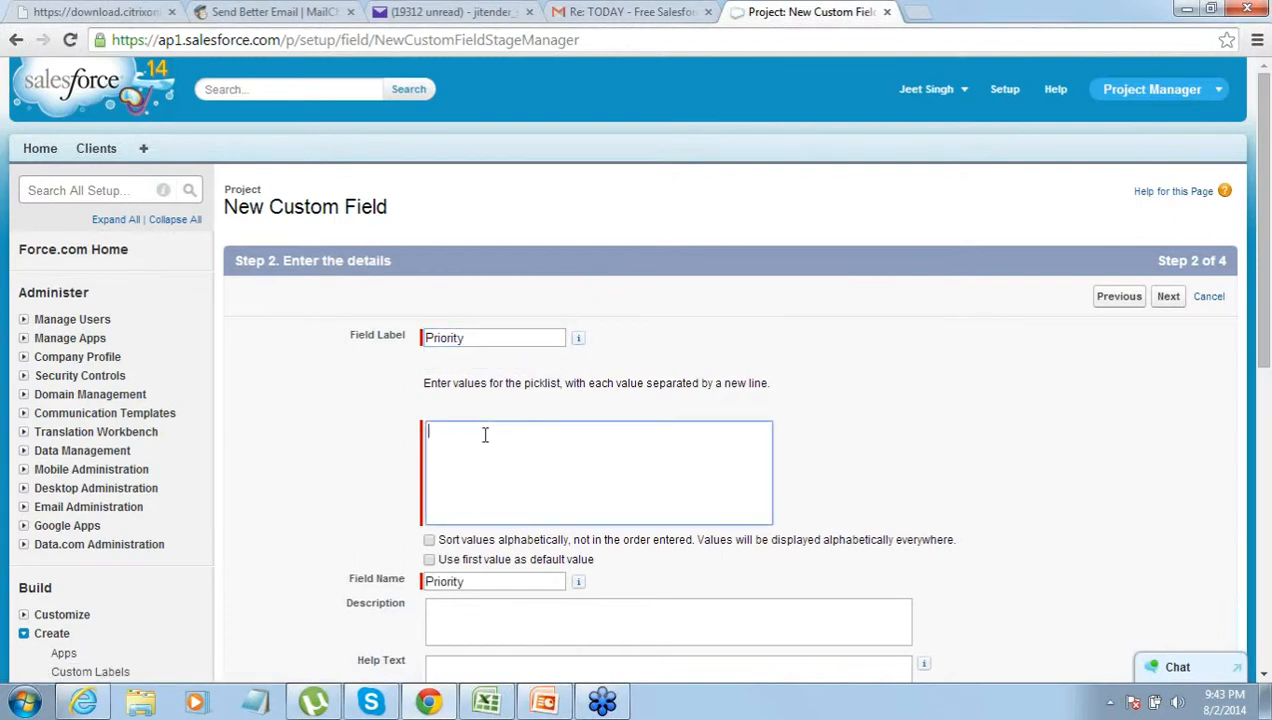
type("Low")
key("Return")
type("Medium")
key("Down")
key("Down")
- Keep default field-level security and page layout settings for the Priority field and save
left_click(1262, 677)
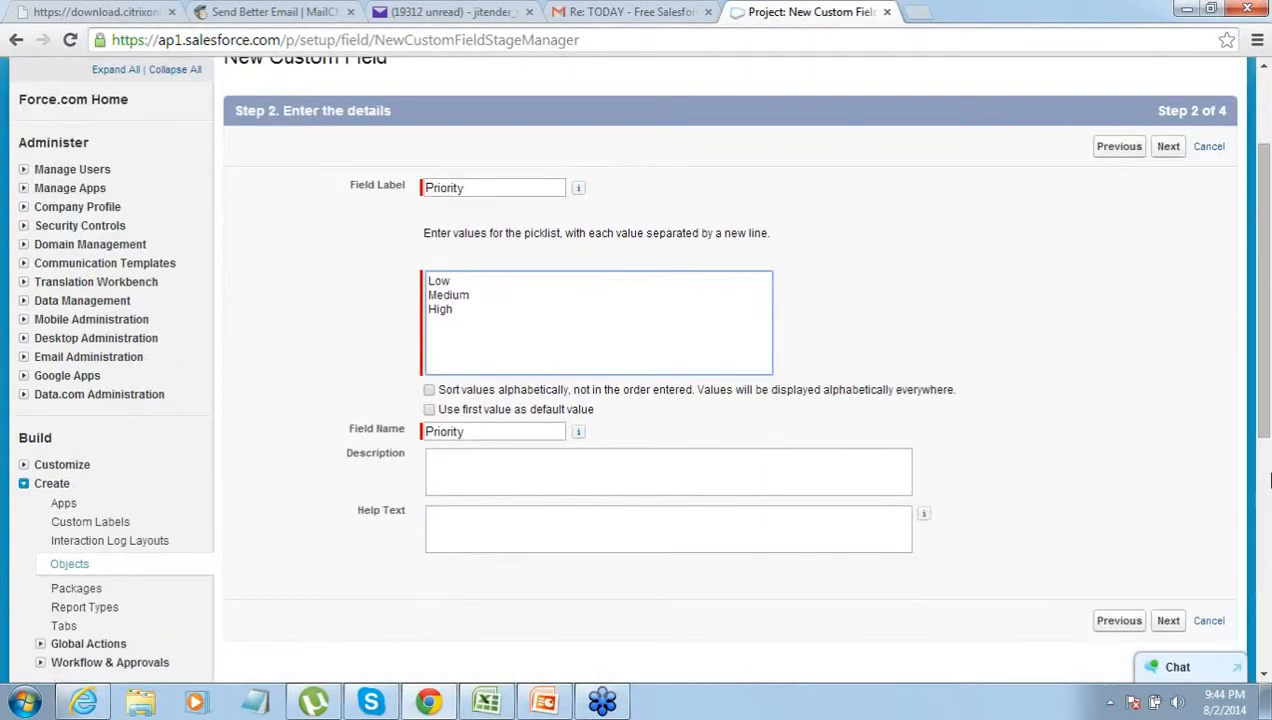
scroll(1210, 130, "up", 3)
left_click(1170, 298)
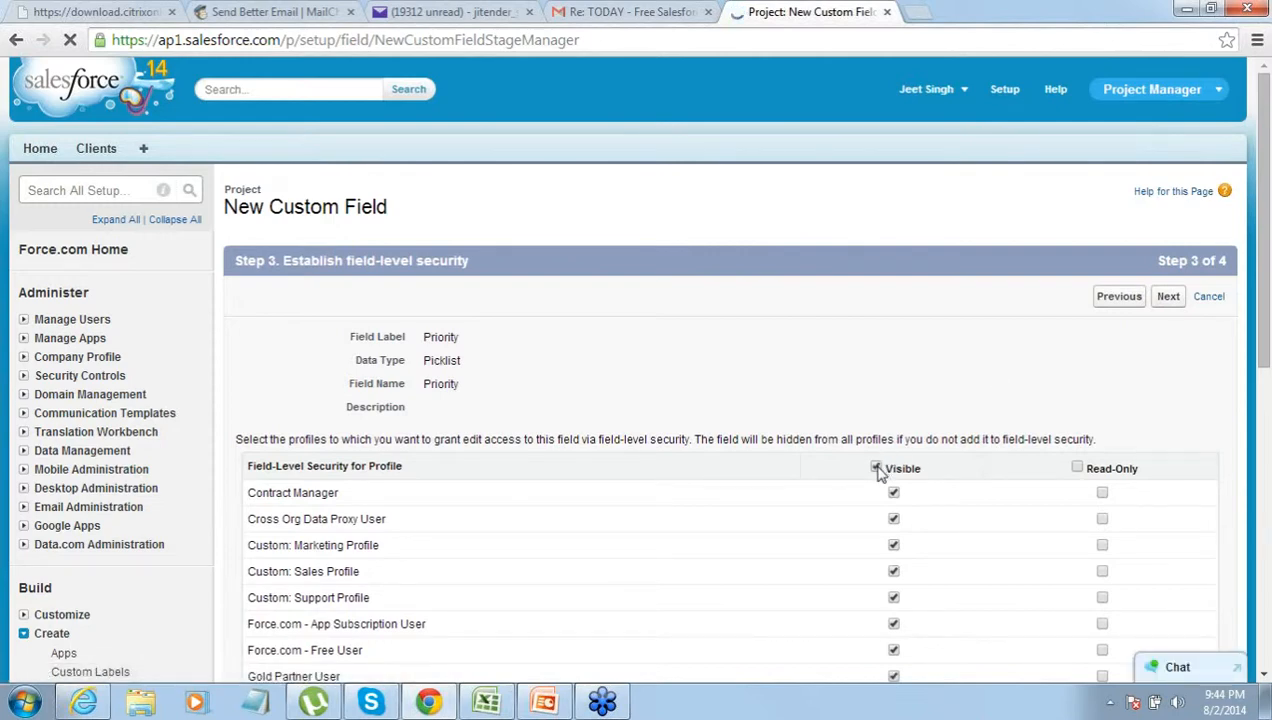
left_click(1168, 297)
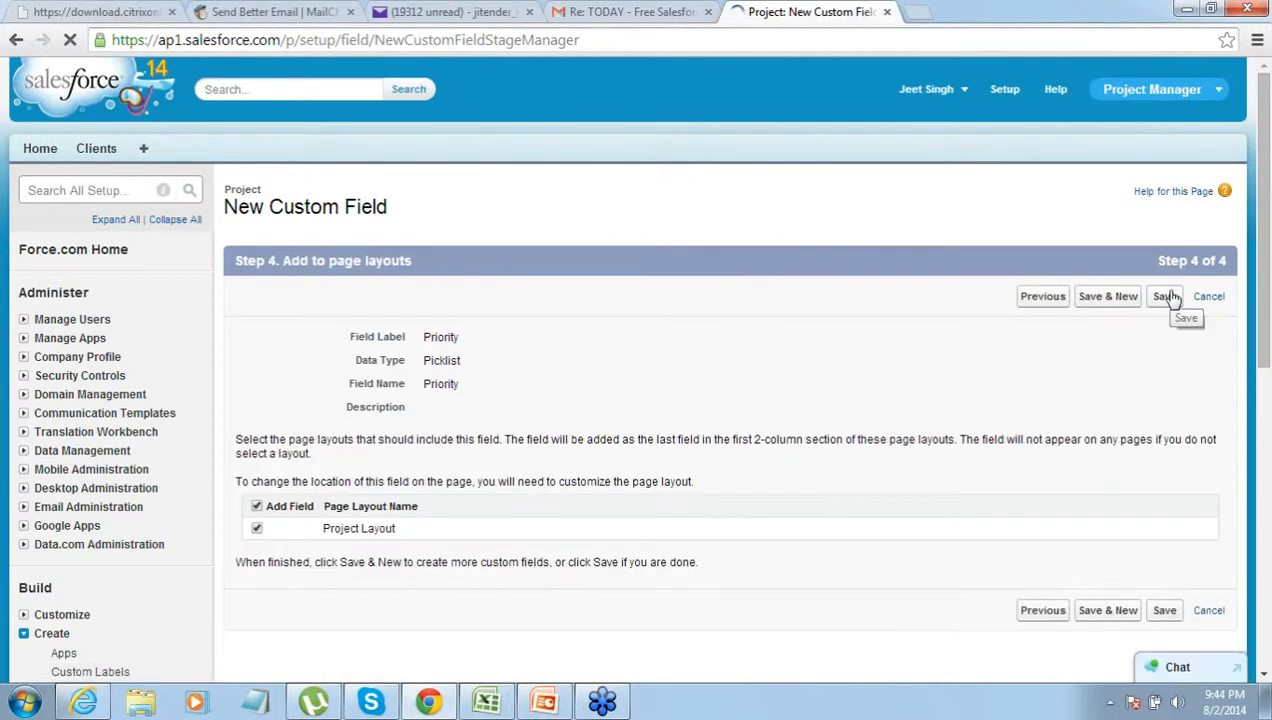
left_click(1168, 297)
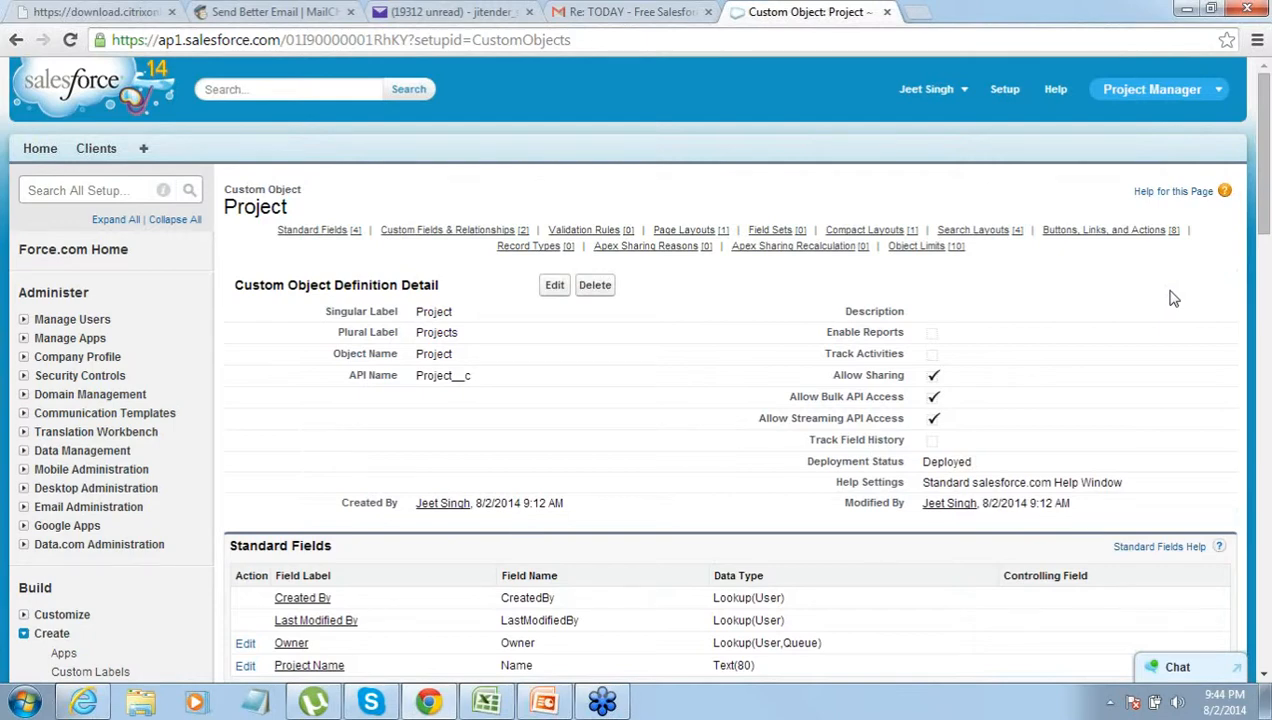
- Scroll to Project's Custom Fields & Relationships, confirm Priority and Start date, and begin a new field
left_click(1265, 677)
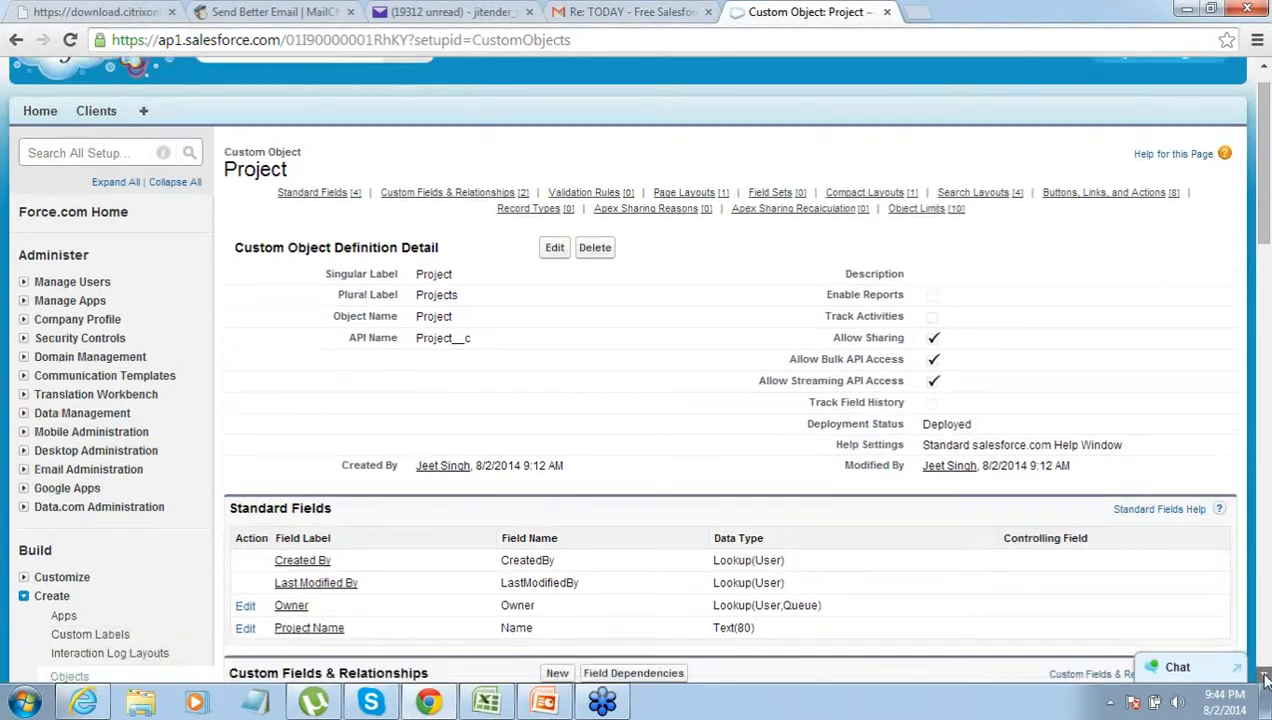
left_click(1265, 677)
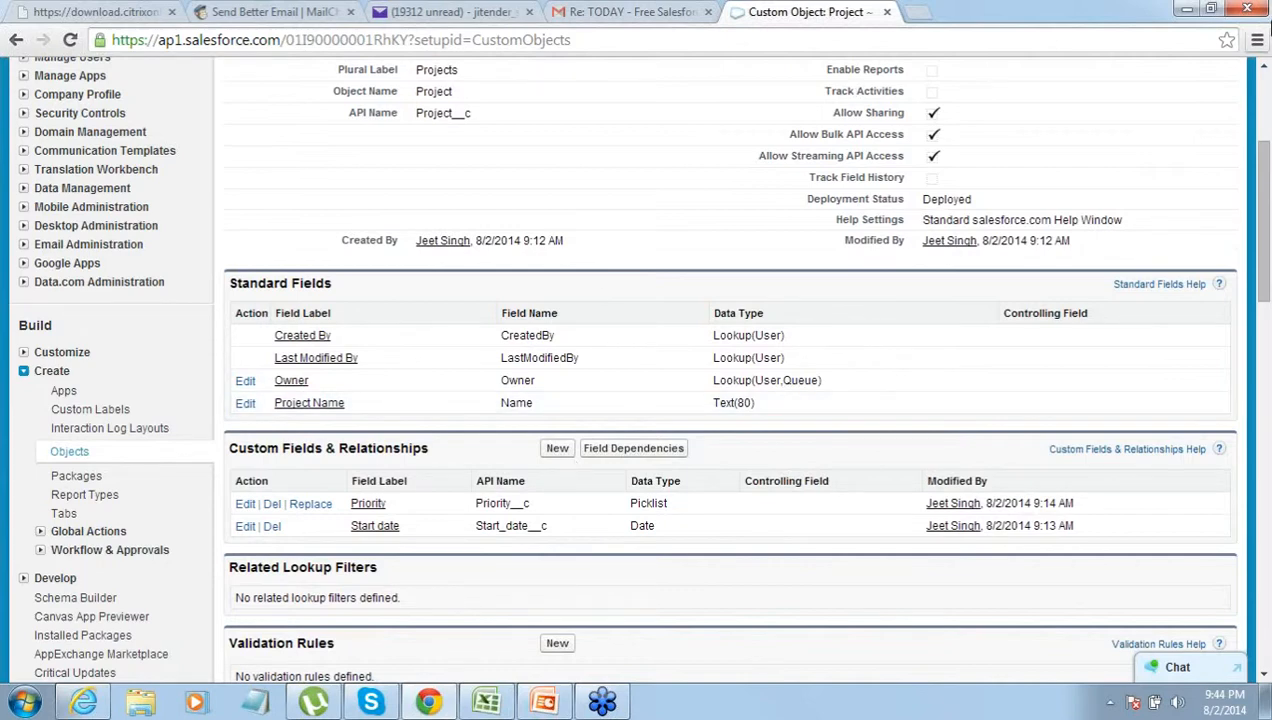
left_click(1265, 68)
left_click(1265, 68)
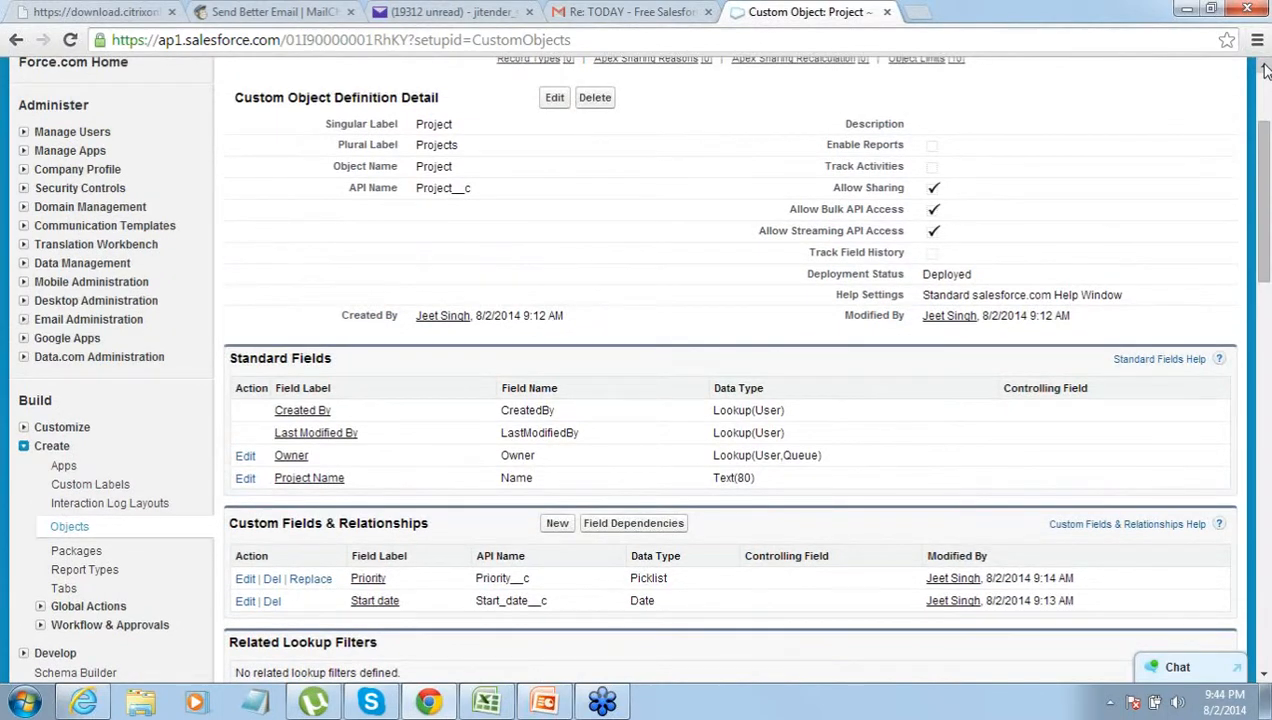
left_click(1265, 68)
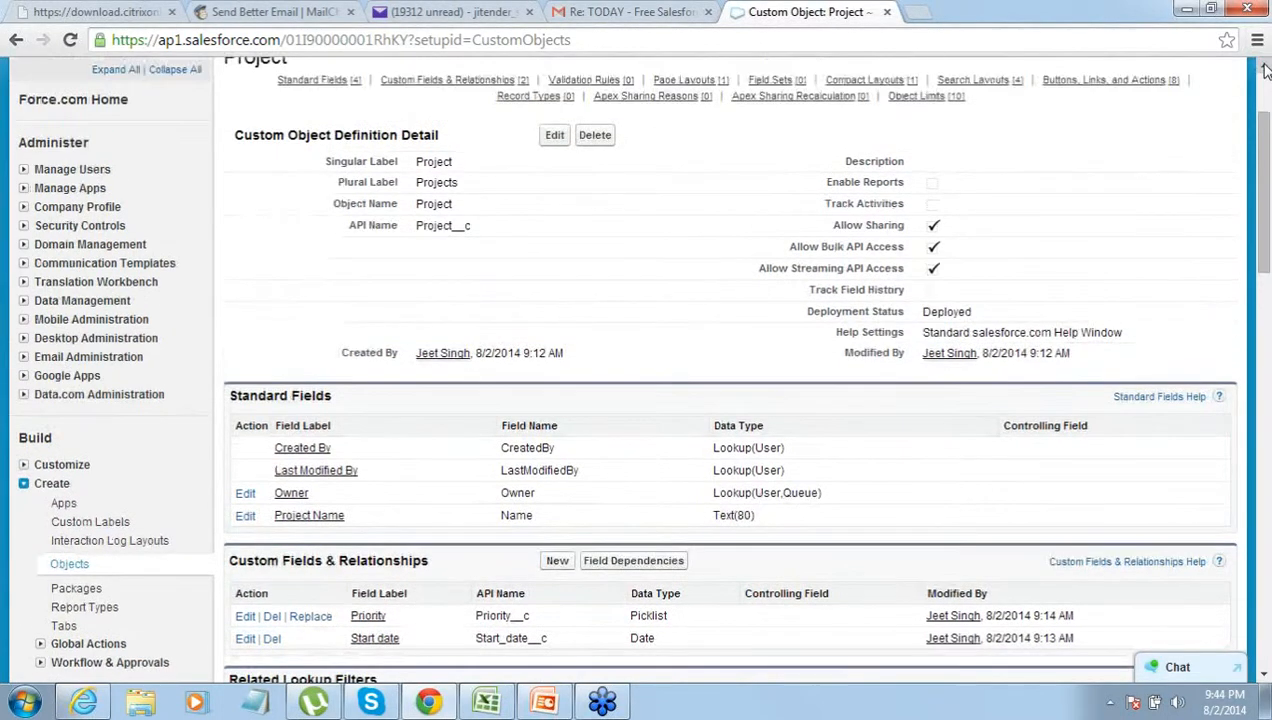
left_click(1265, 68)
left_click(1265, 68)
left_click(1265, 68)
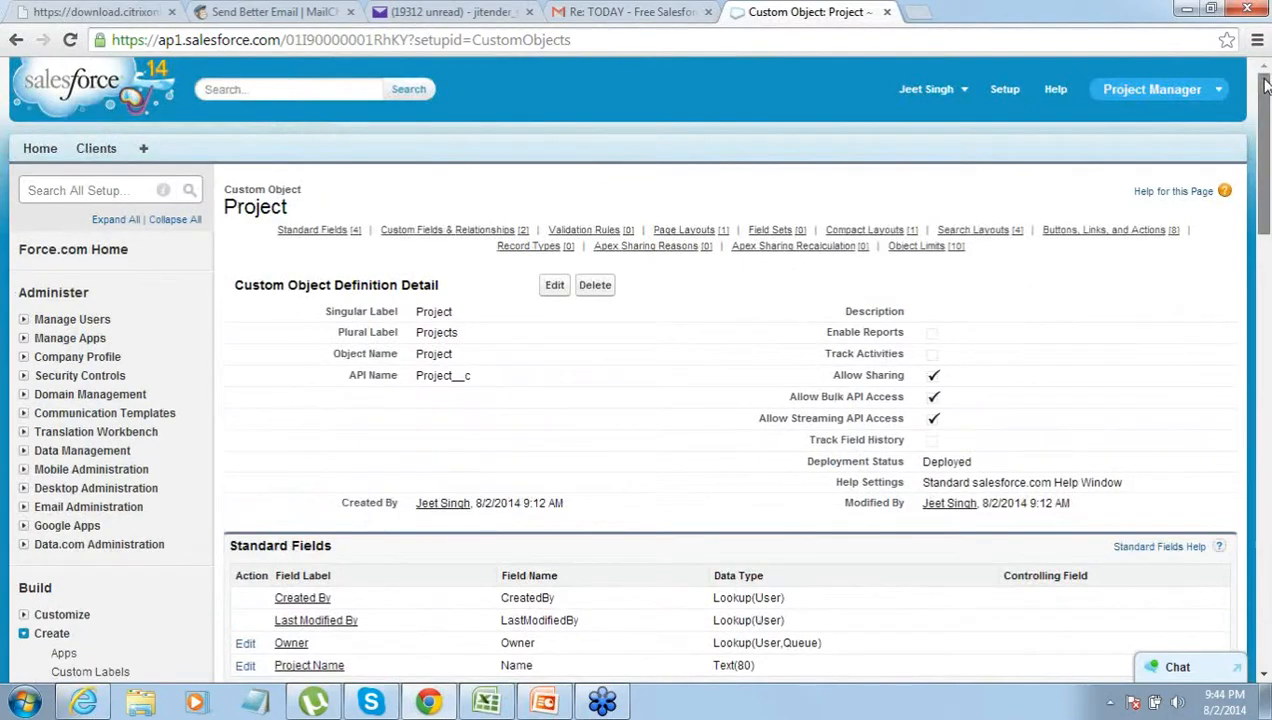
scroll(1232, 142, "down", 2)
scroll(1232, 142, "down", 2)
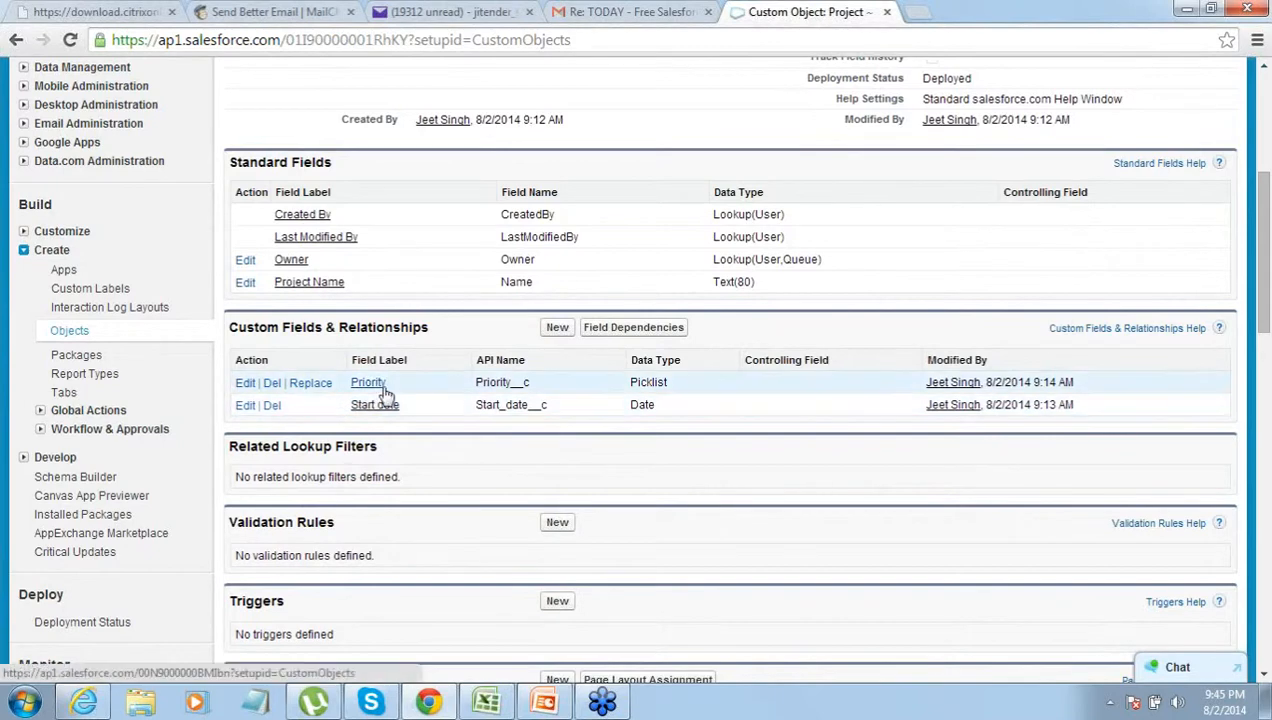
left_click(558, 328)
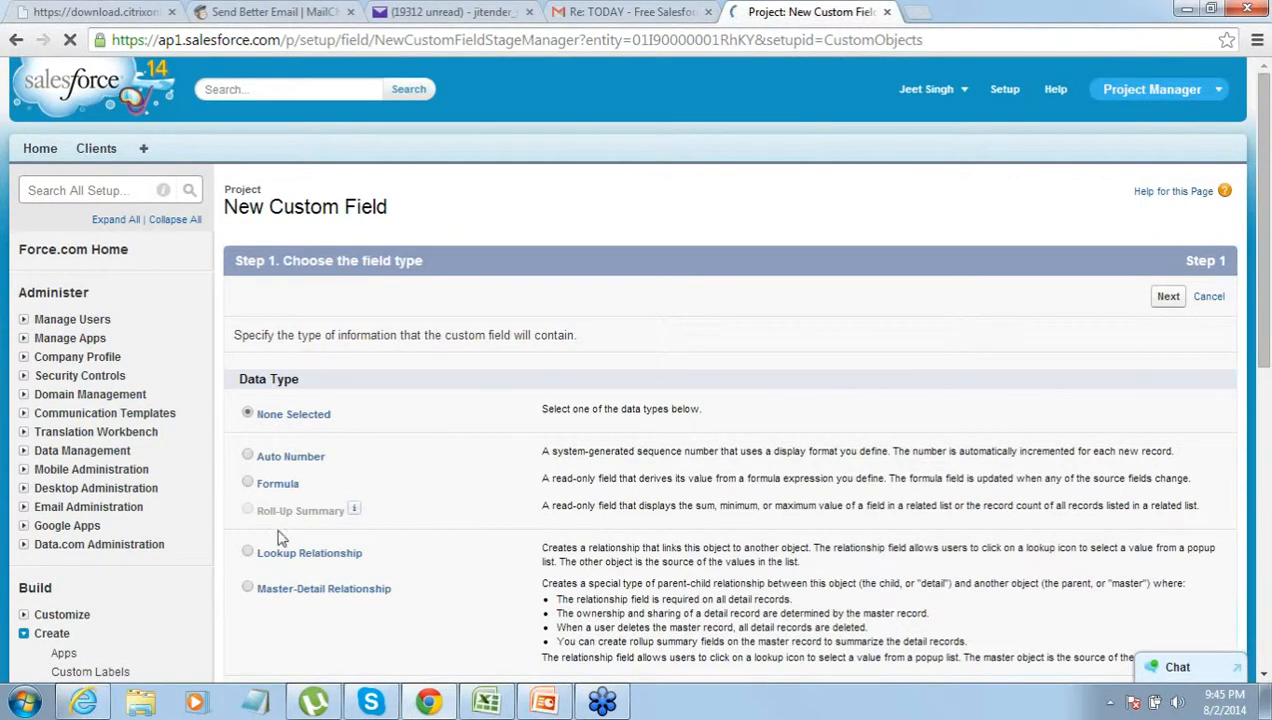
- Make the new field a Lookup Relationship pointing to the Client object
left_click(249, 553)
left_click(1167, 298)
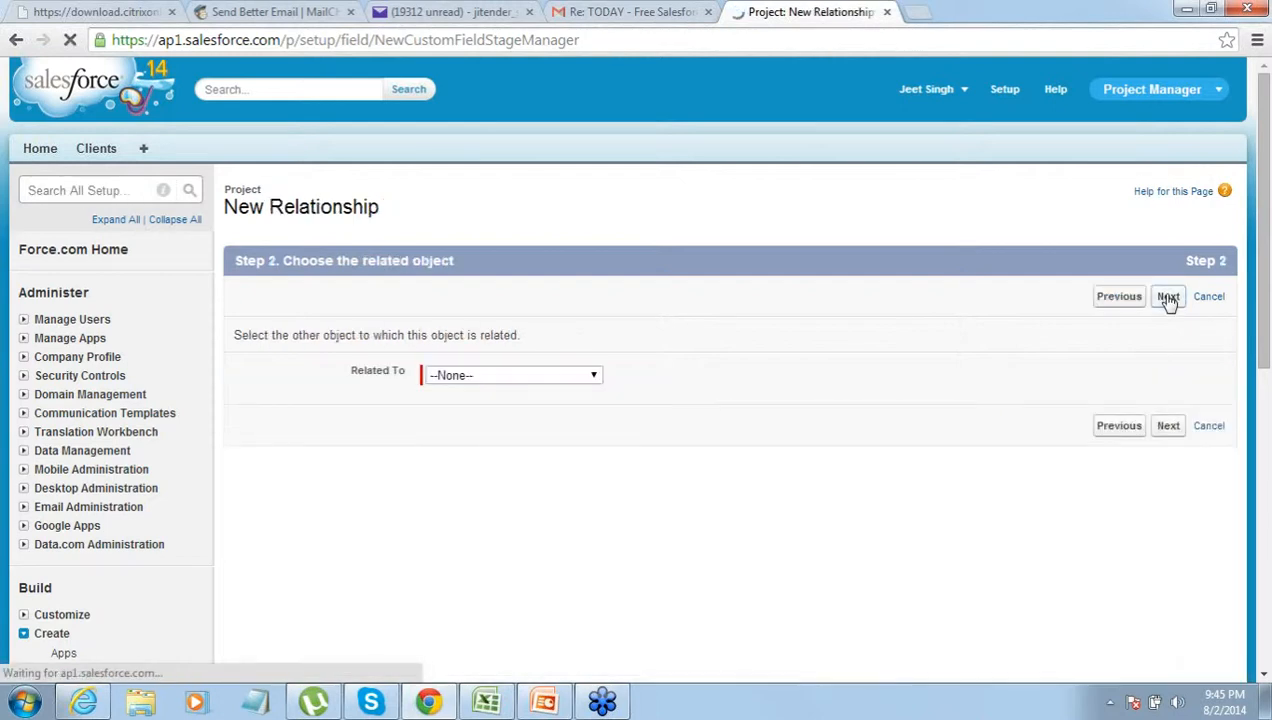
left_click(600, 376)
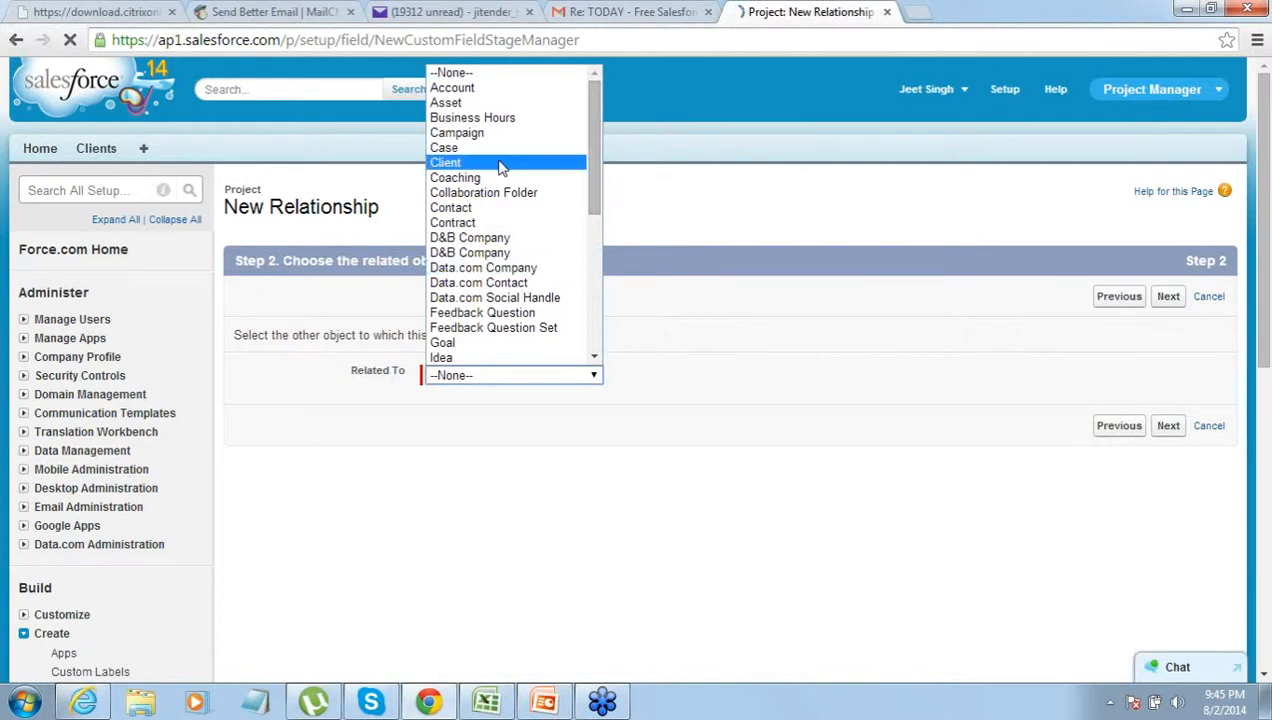
left_click(501, 166)
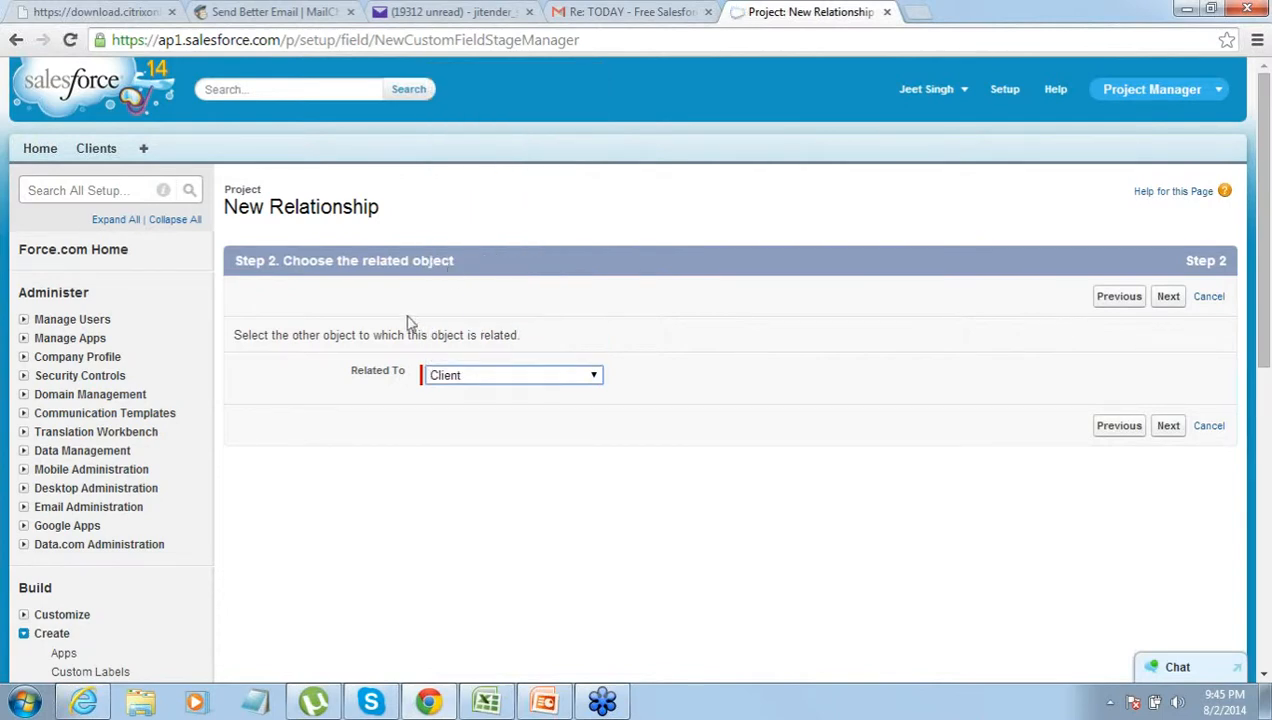
left_click_drag(394, 337, 512, 333)
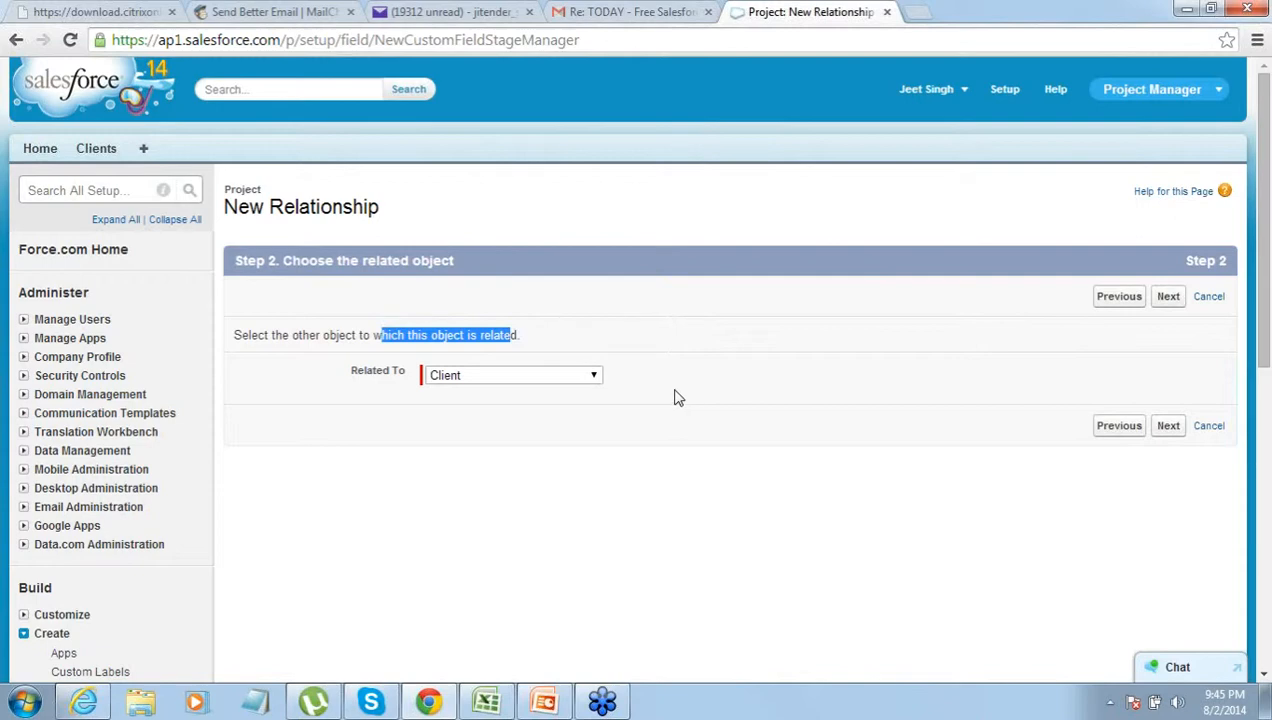
left_click(1168, 298)
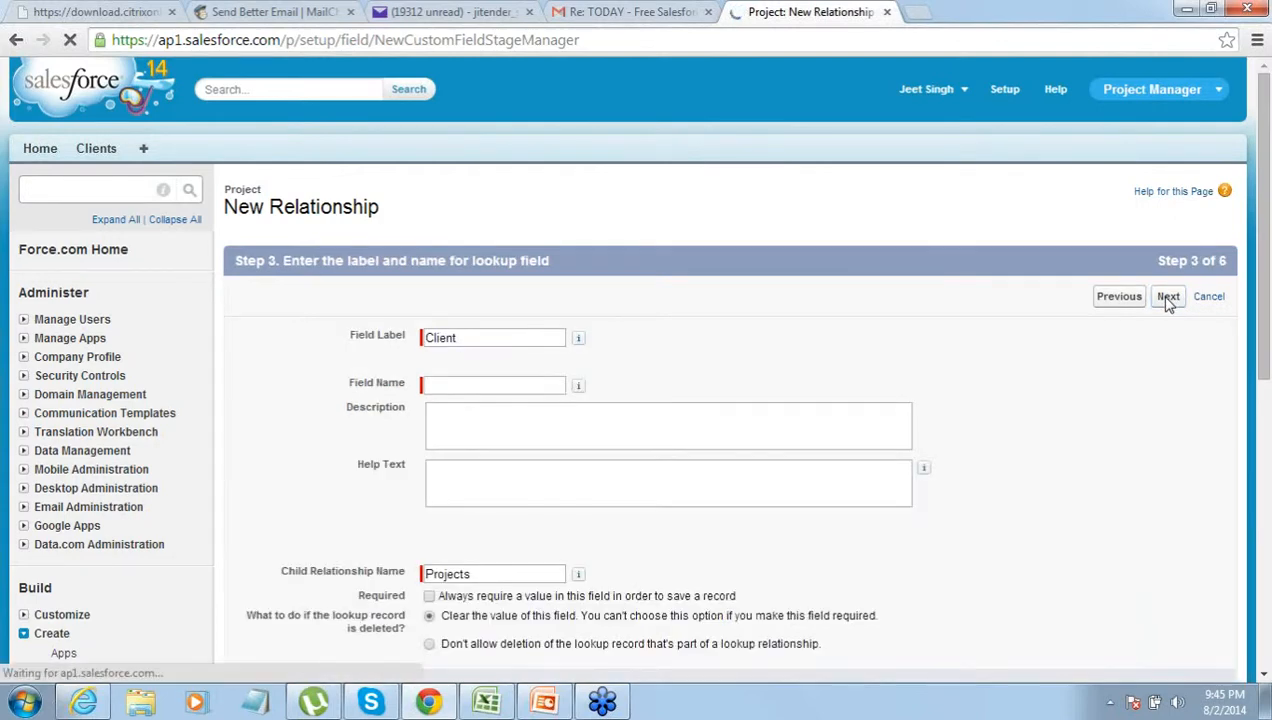
- Name the lookup field 'Client', keep default security, layouts and related lists, and save
left_click(494, 384)
type("Client")
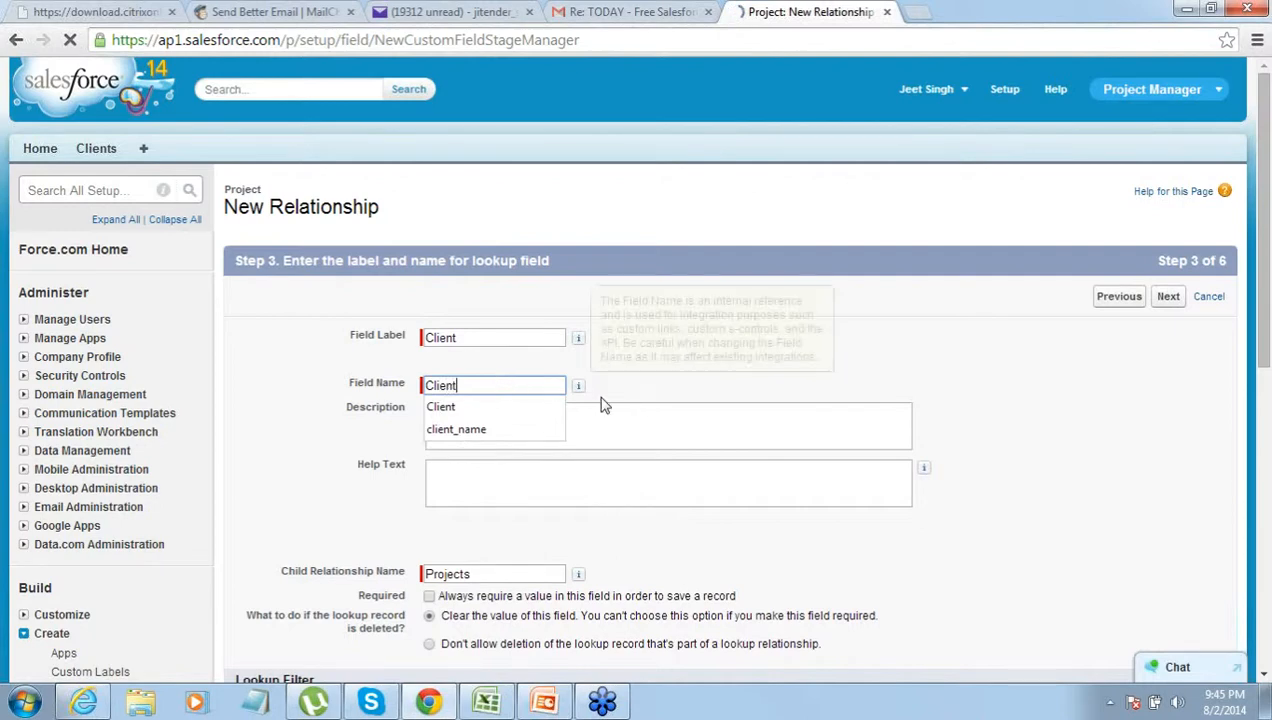
left_click(537, 405)
mouse_move(578, 385)
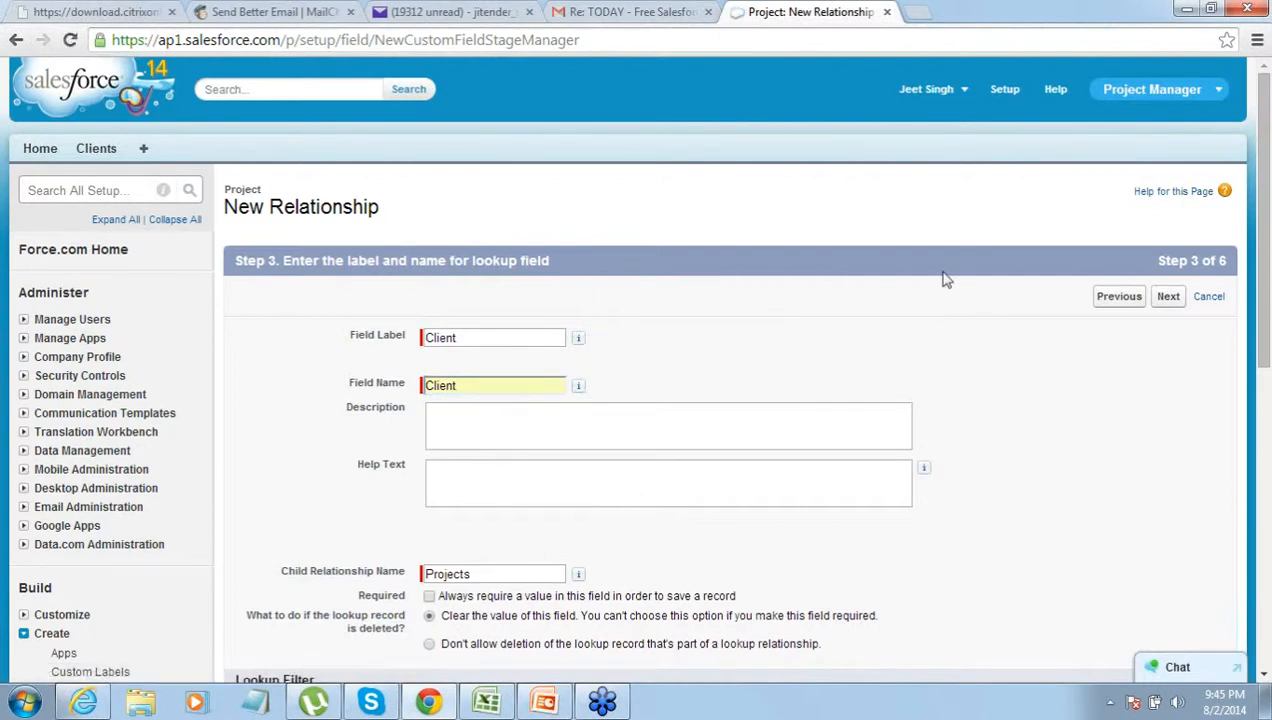
left_click(1166, 298)
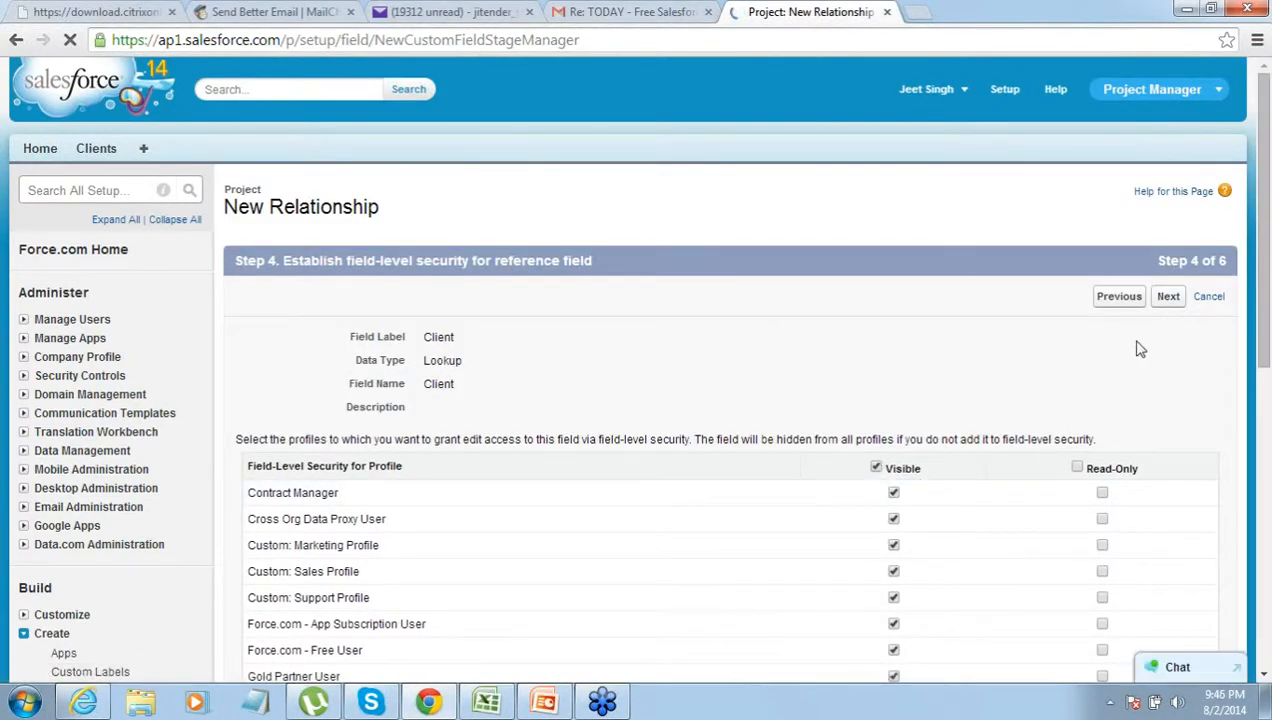
left_click(1168, 300)
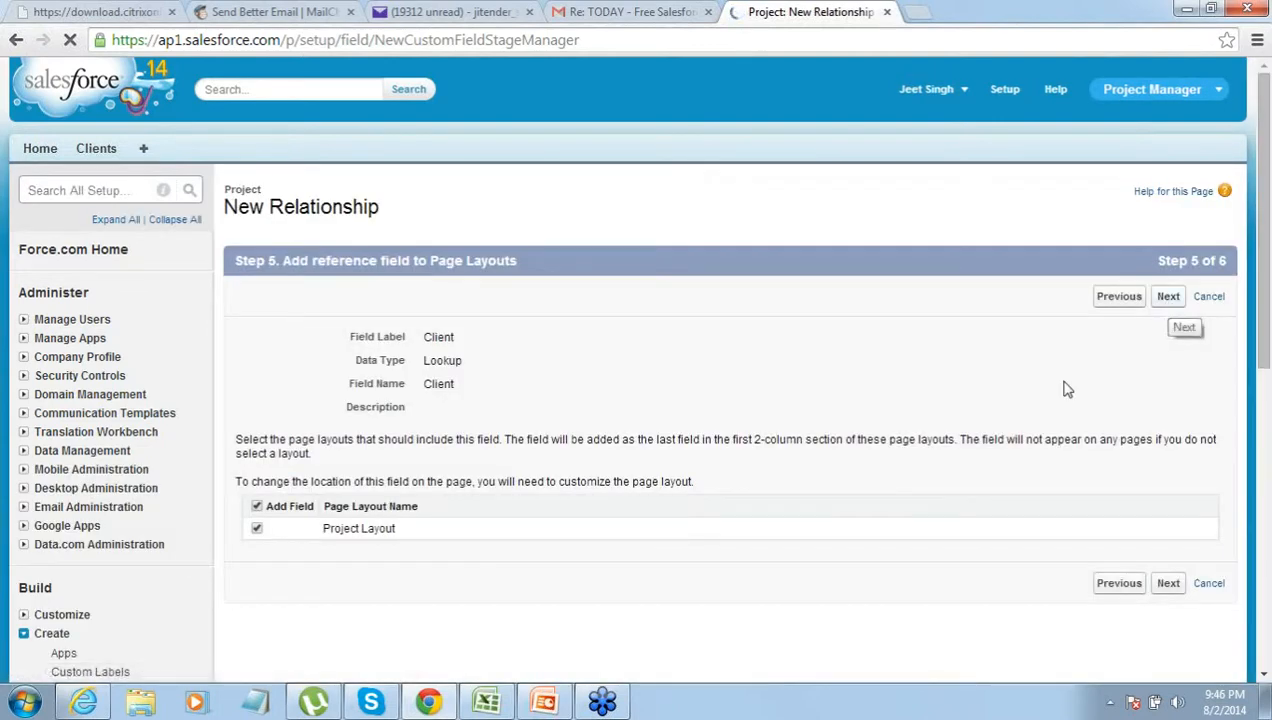
left_click(1167, 586)
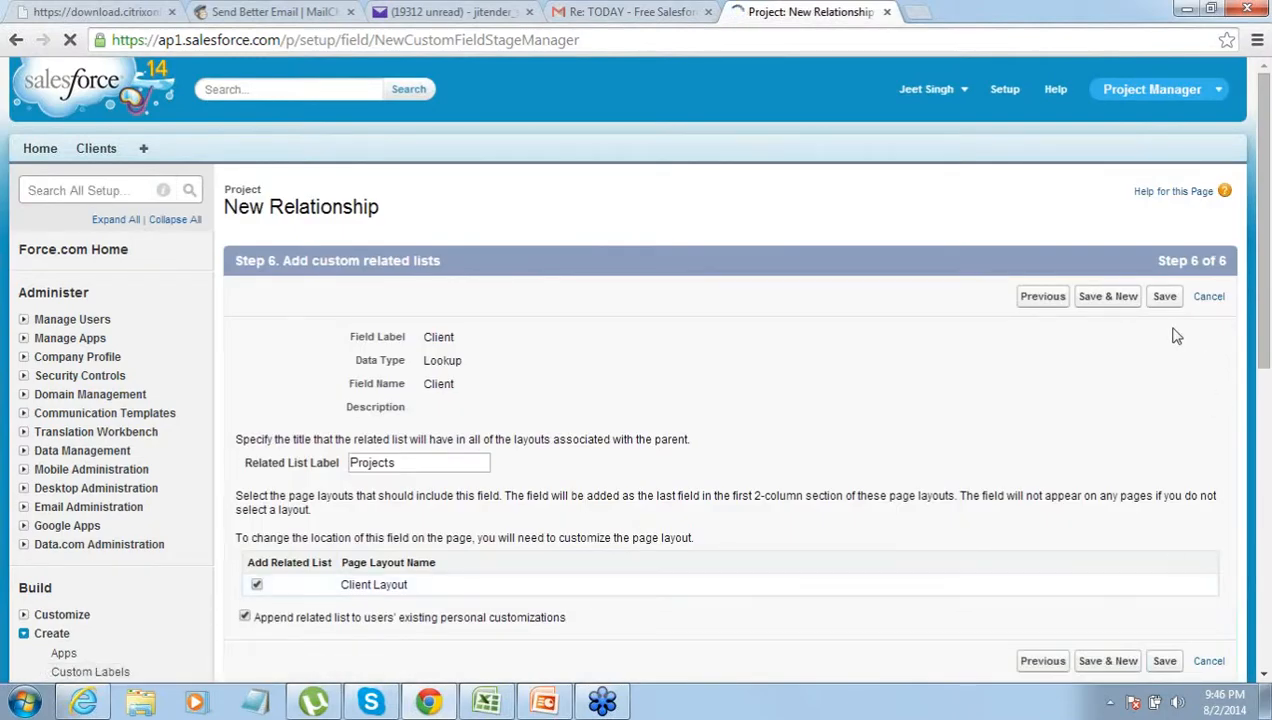
left_click(1165, 297)
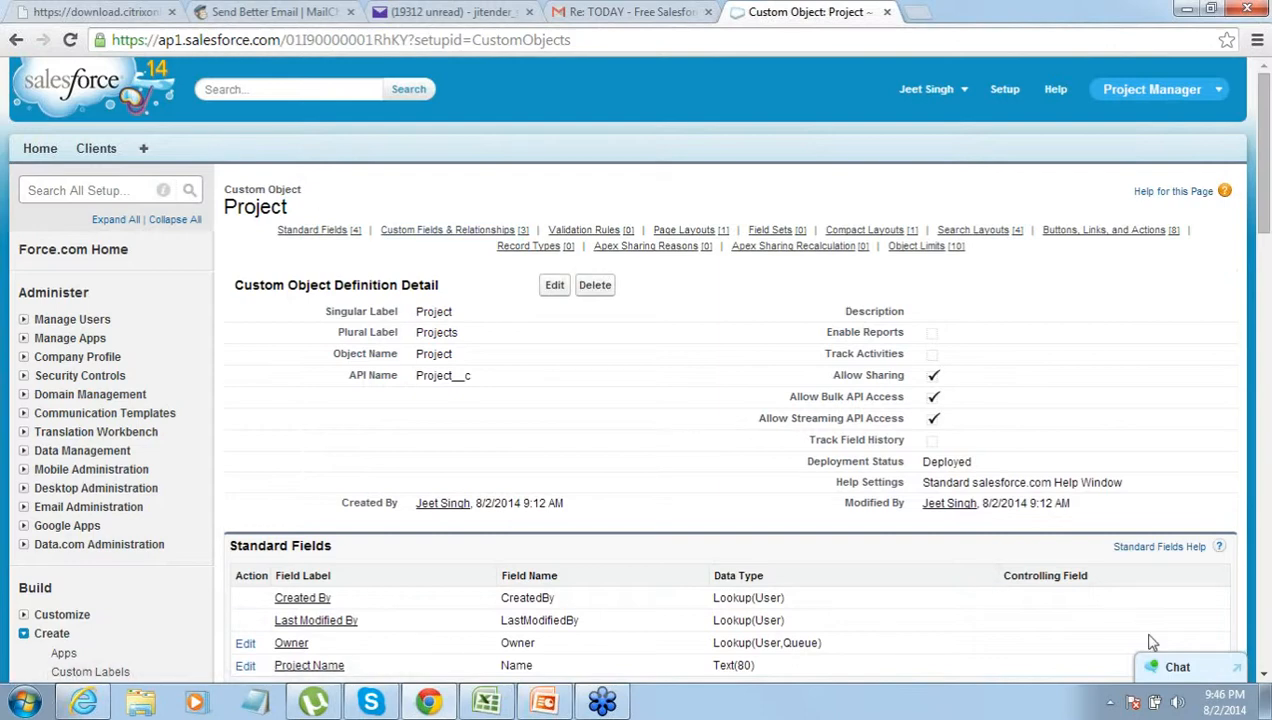
- Scroll down the Project object page and go to Create > Tabs in the Setup sidebar
left_click(1264, 676)
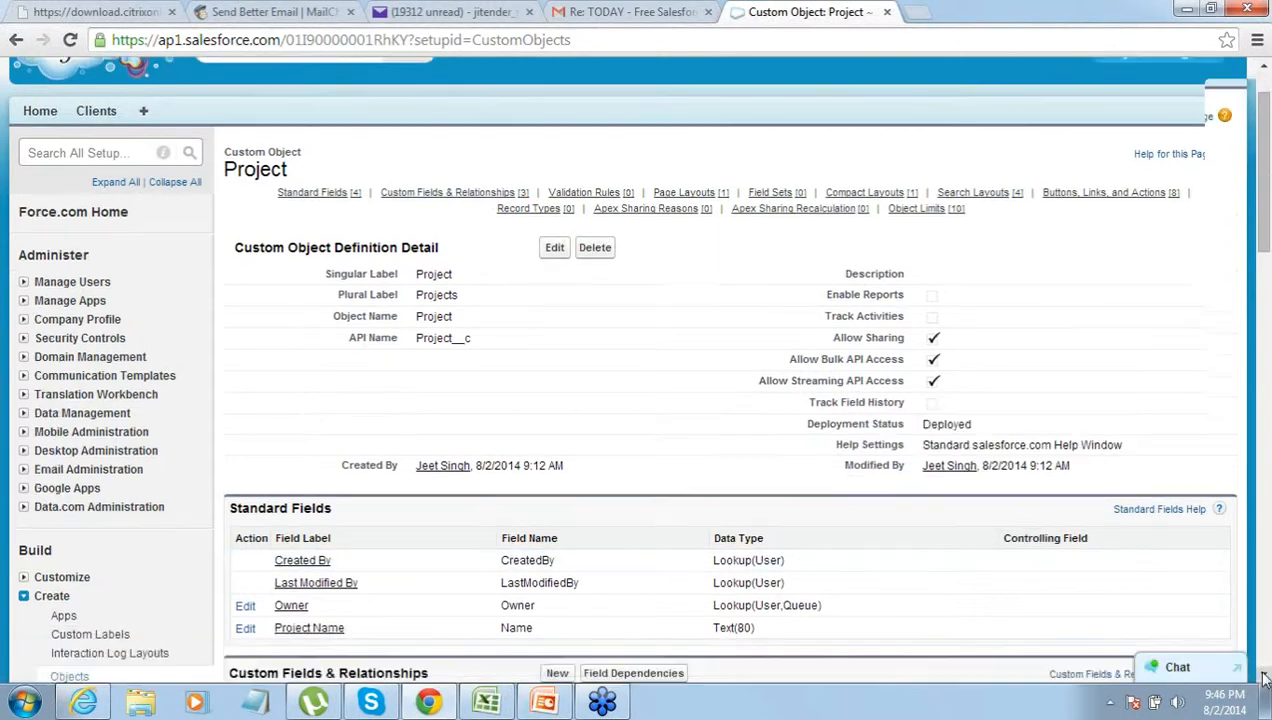
left_click(1264, 676)
left_click(1264, 676)
left_click(1264, 675)
left_click(1264, 675)
left_click(1264, 675)
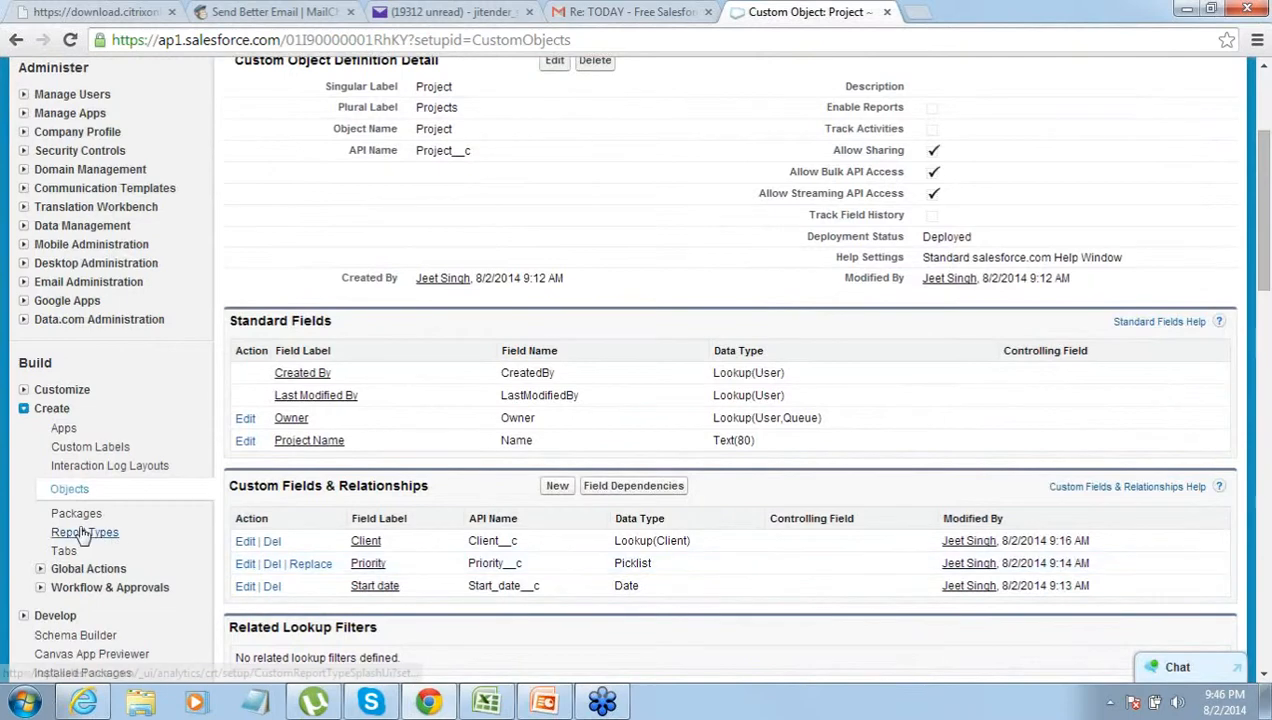
left_click(62, 553)
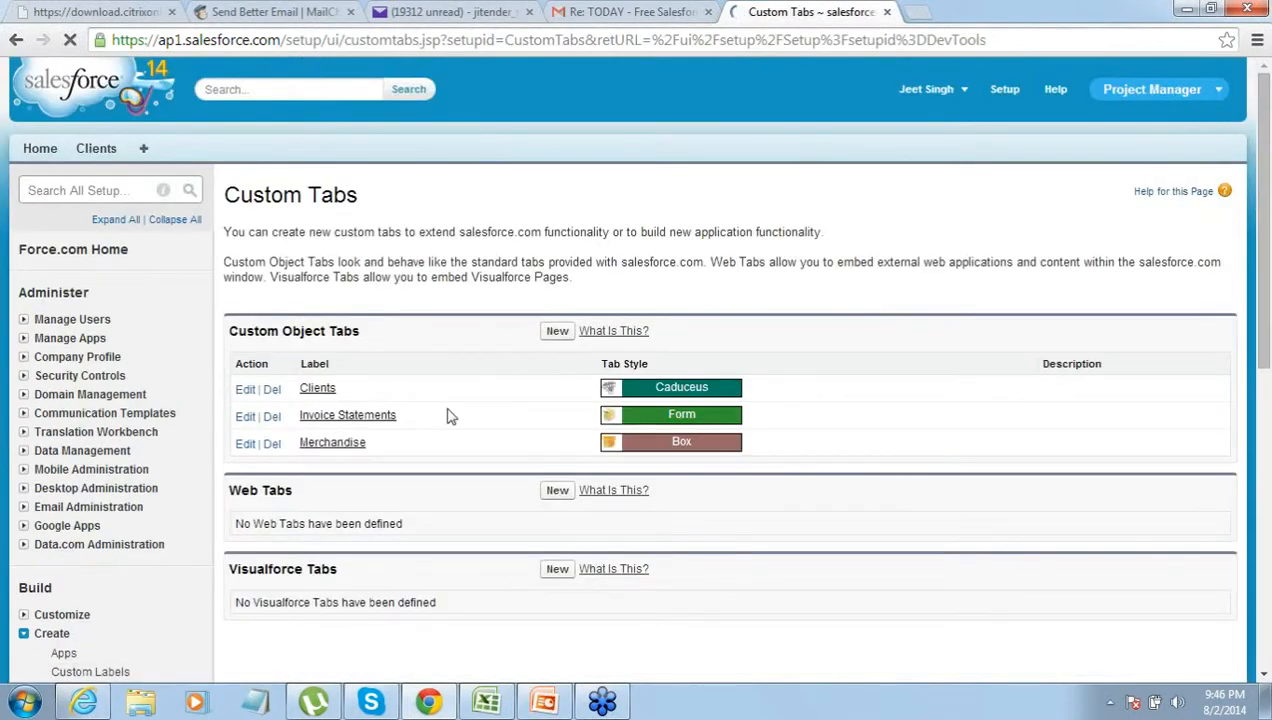
- Create a custom tab for the Project object with the Desk style, visible to all profiles and apps
left_click(558, 333)
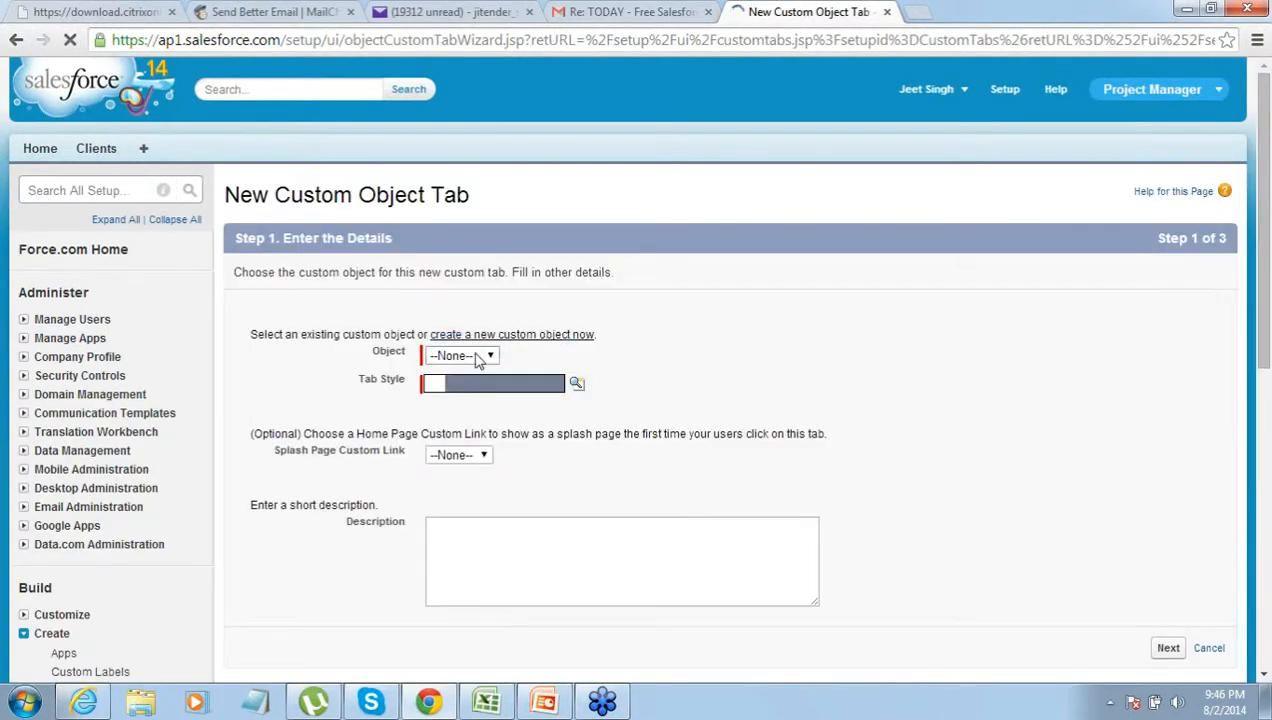
left_click(462, 406)
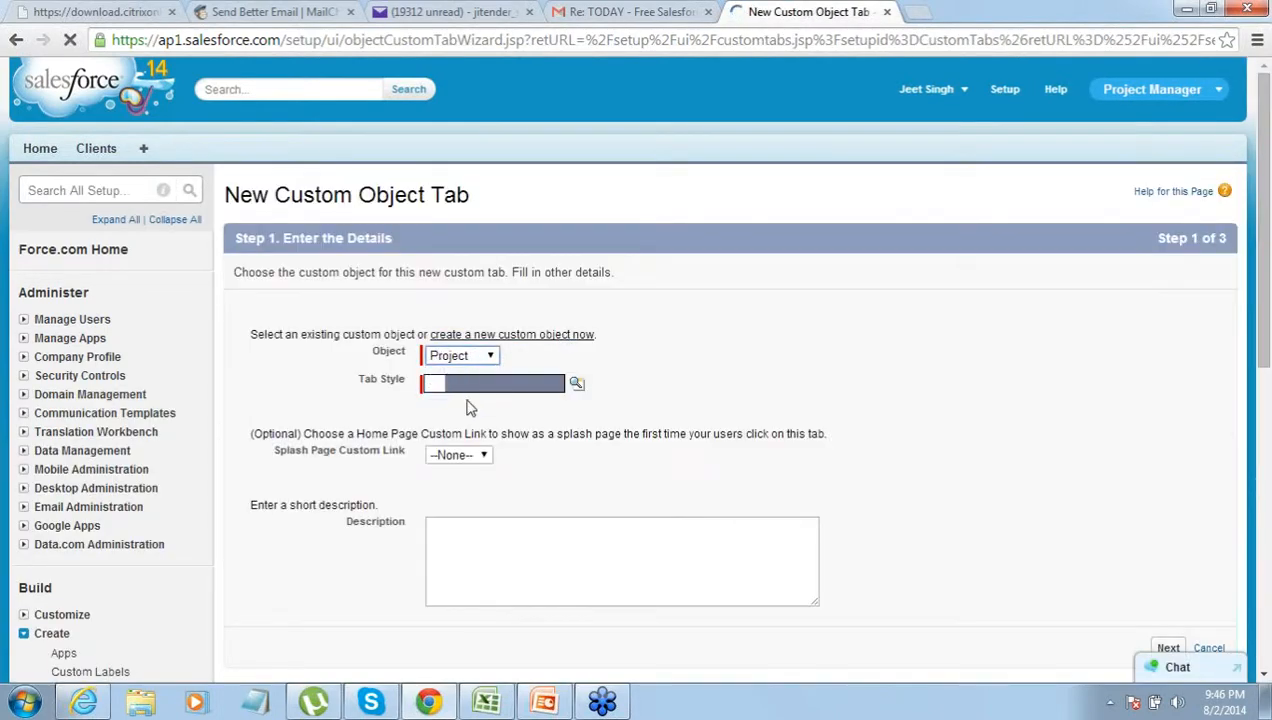
left_click(577, 386)
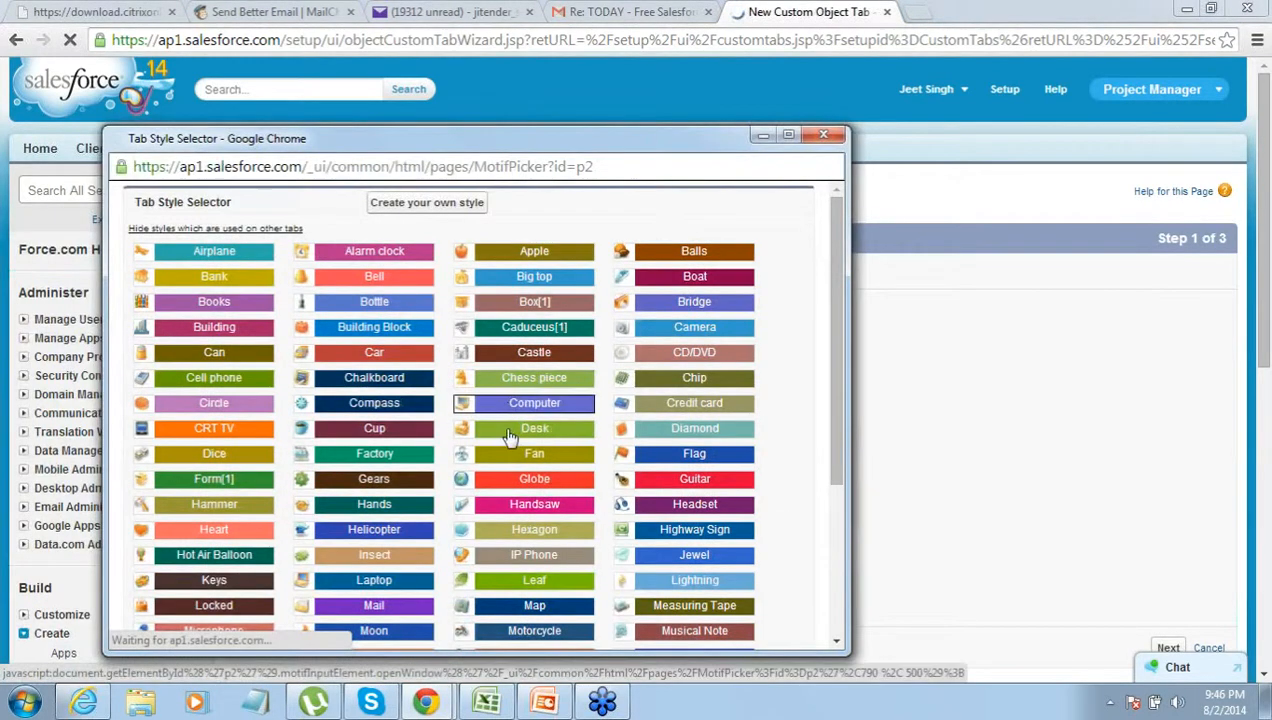
left_click(503, 432)
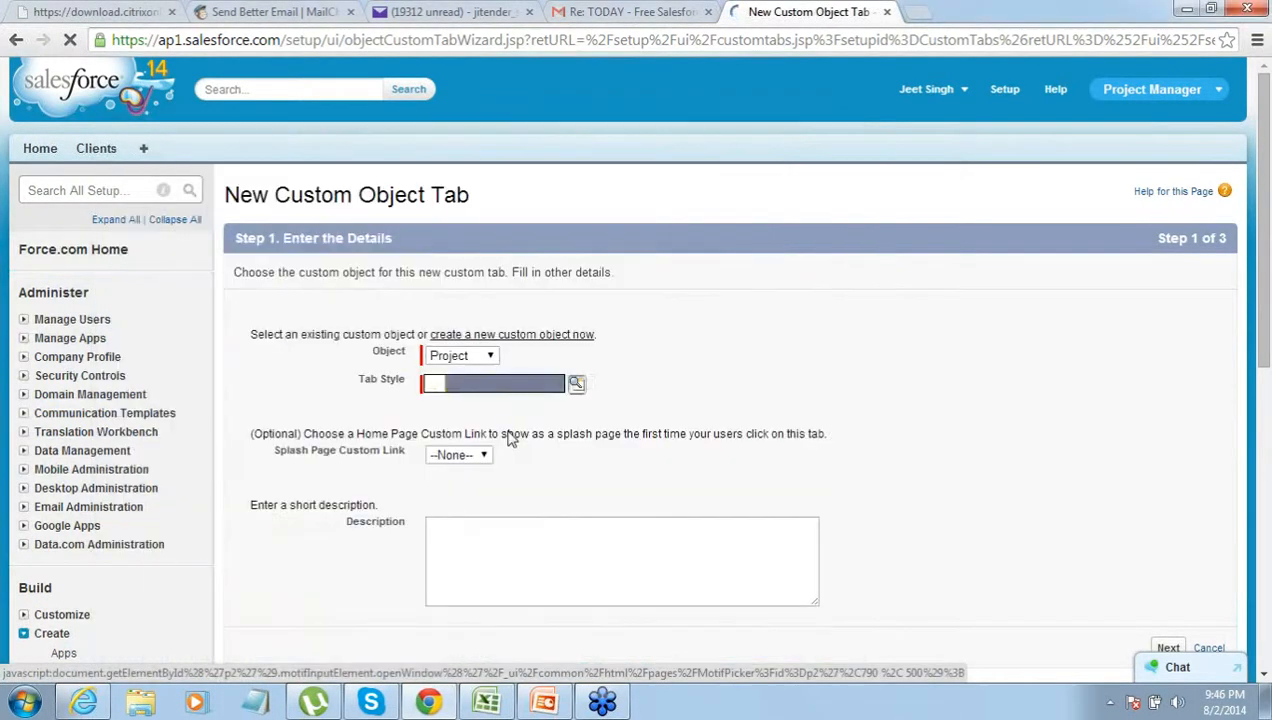
left_click(1168, 648)
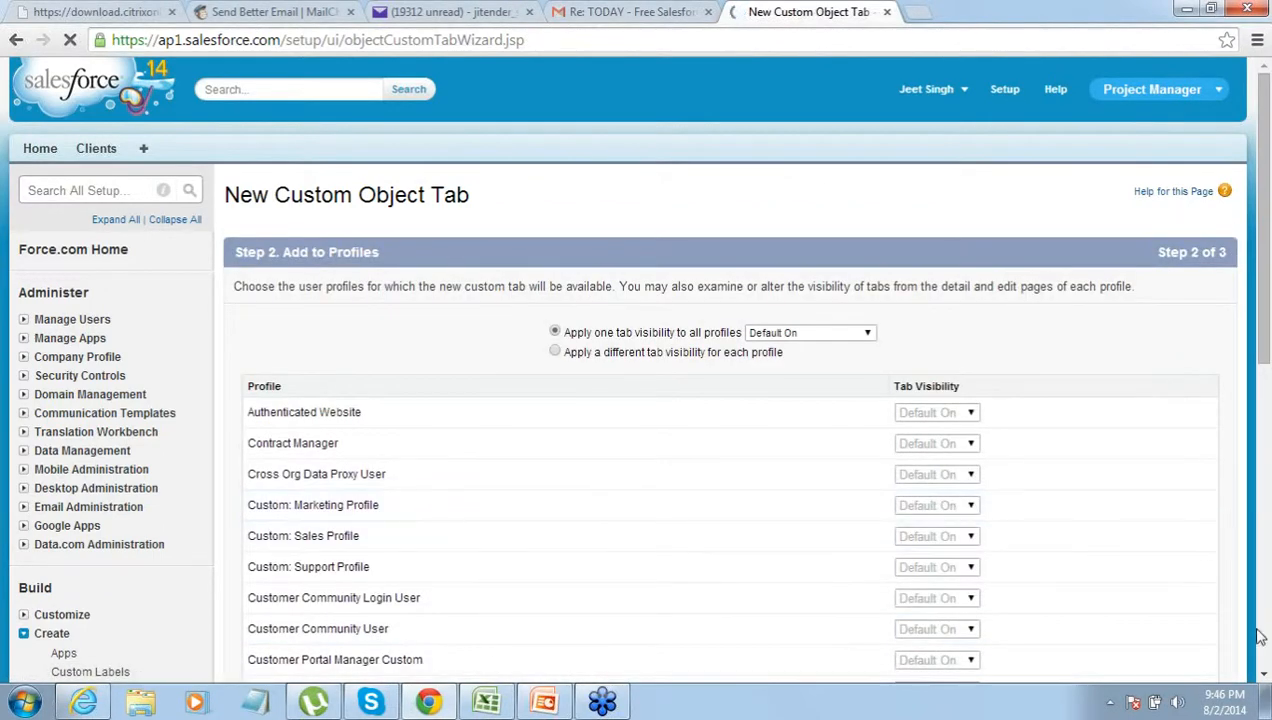
left_click(1264, 676)
scroll(1264, 676, "down", 6)
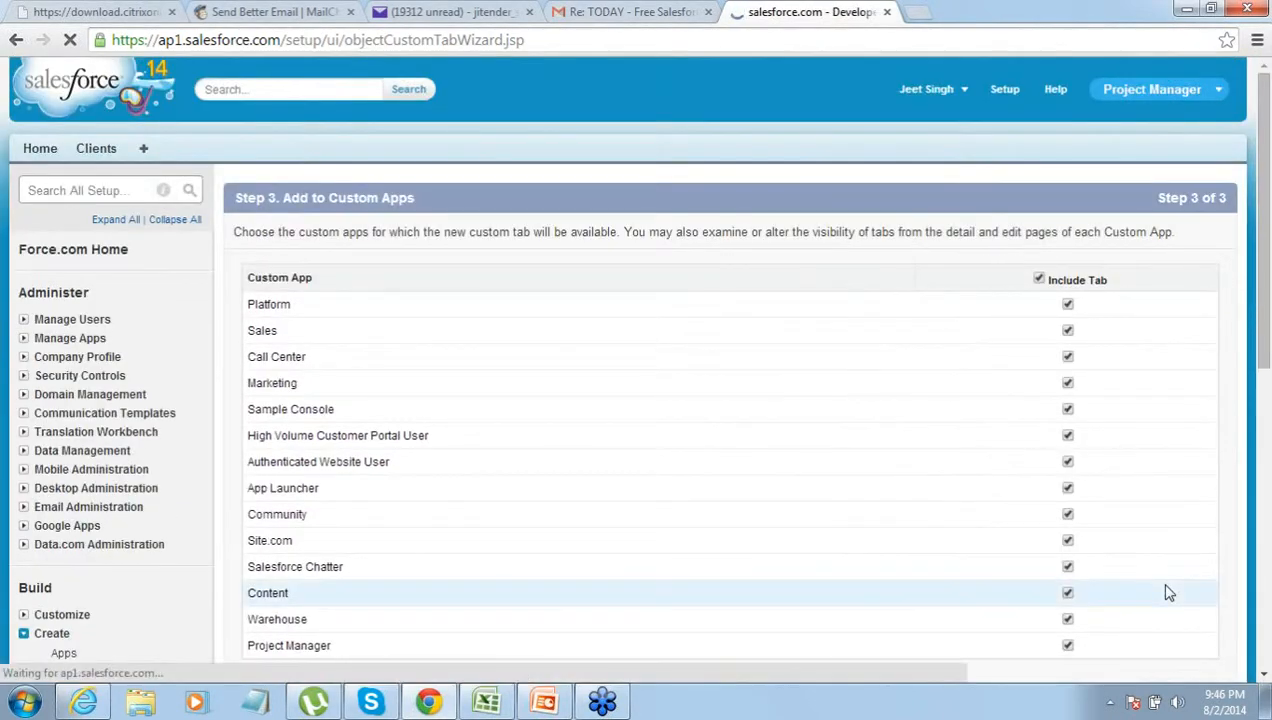
left_click(1264, 677)
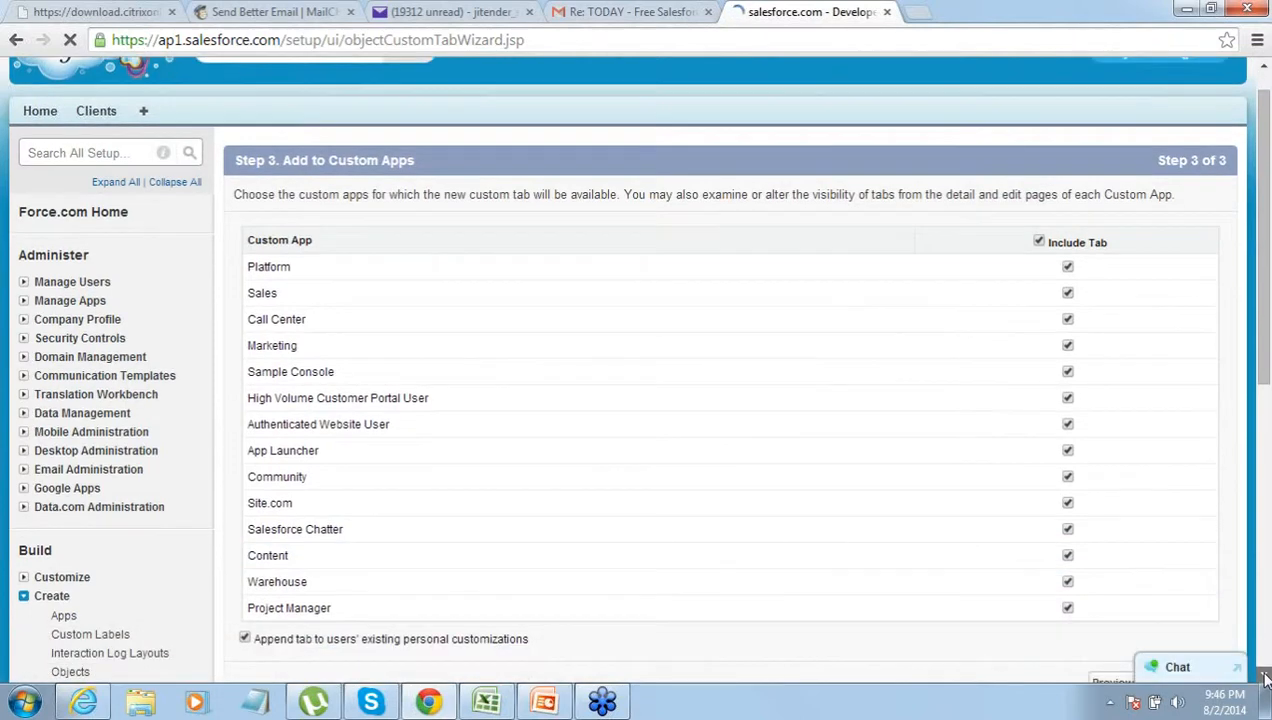
scroll(1264, 677, "down", 3)
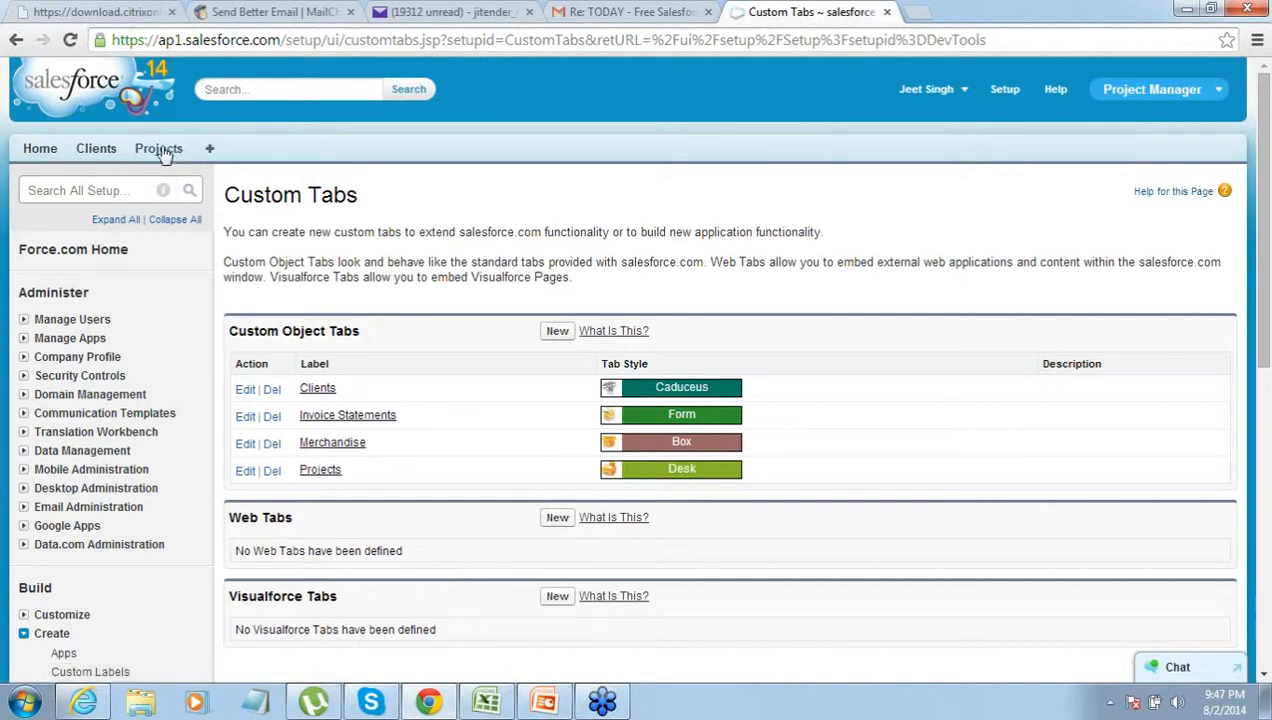
- Start a new project named SAP Implementation with start date 8/20/2014
left_click(163, 152)
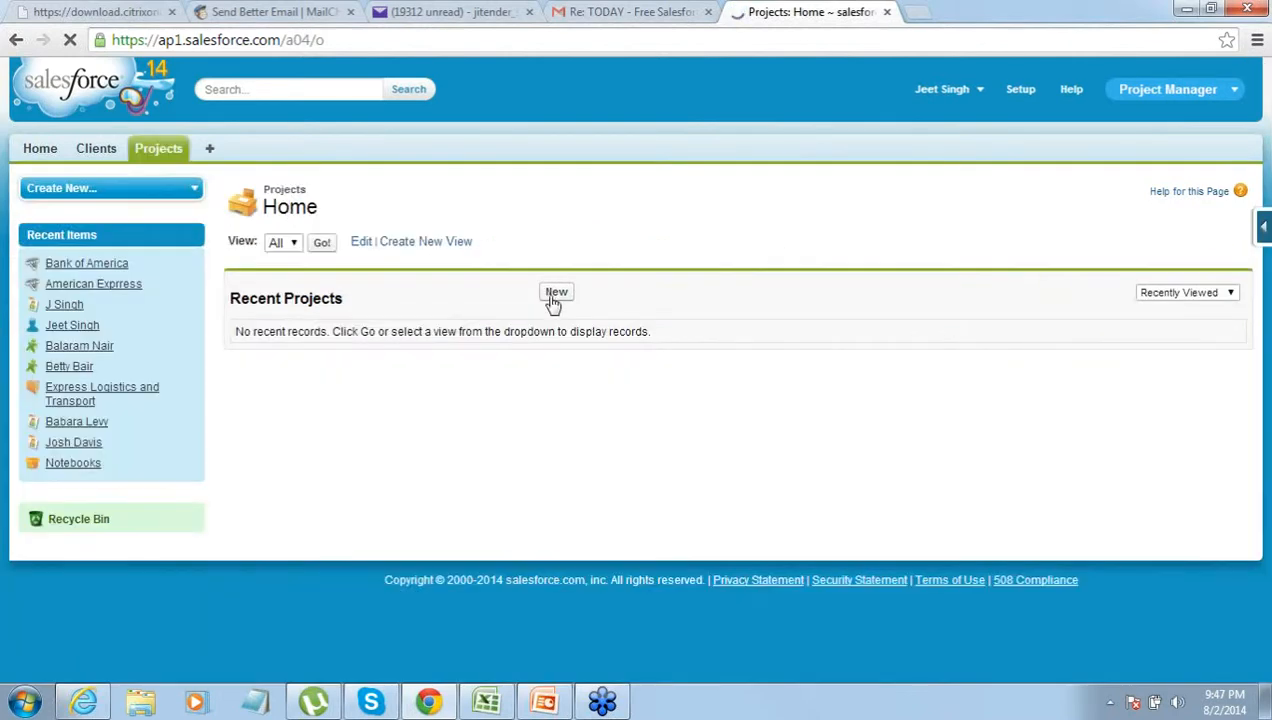
left_click(555, 295)
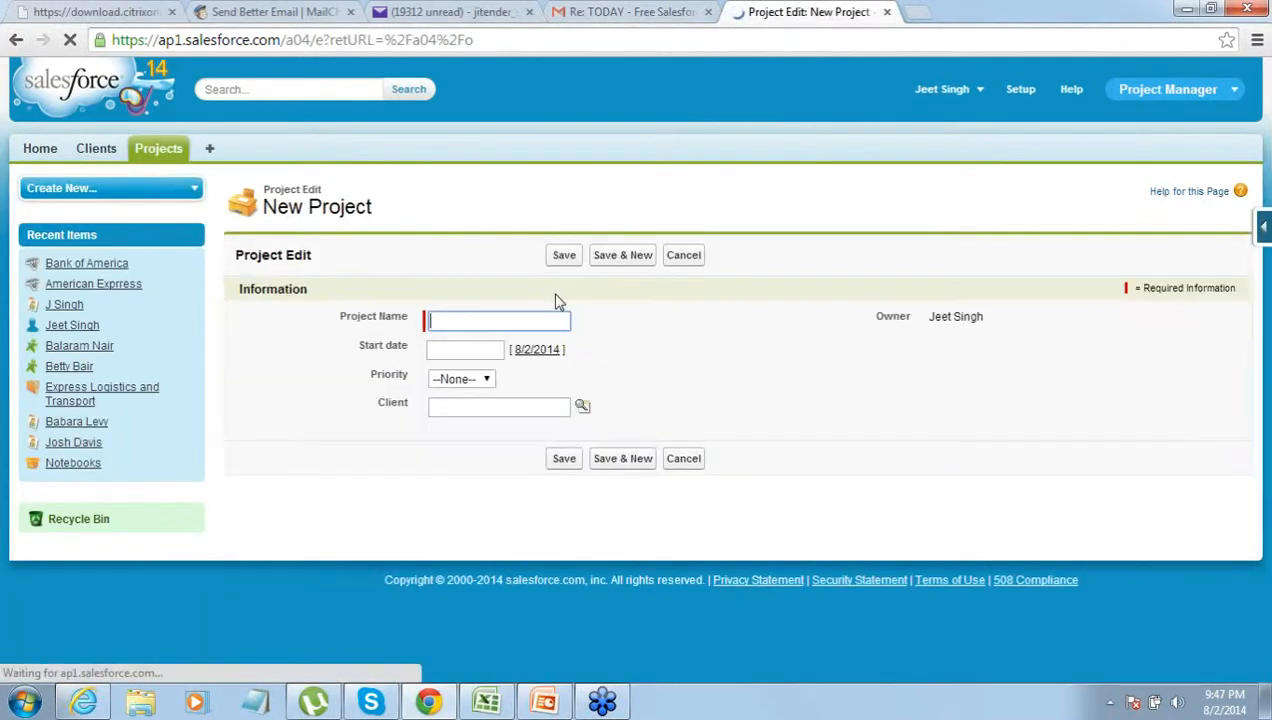
type("SAP Implementation")
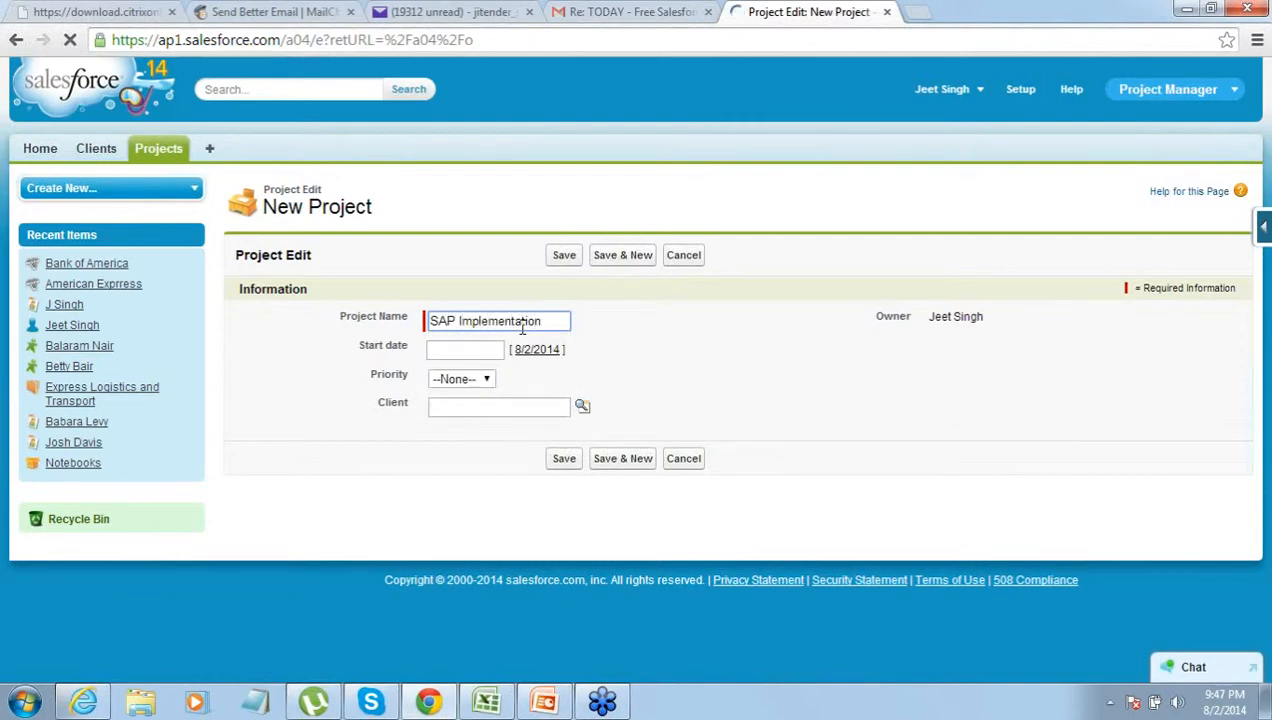
left_click(494, 350)
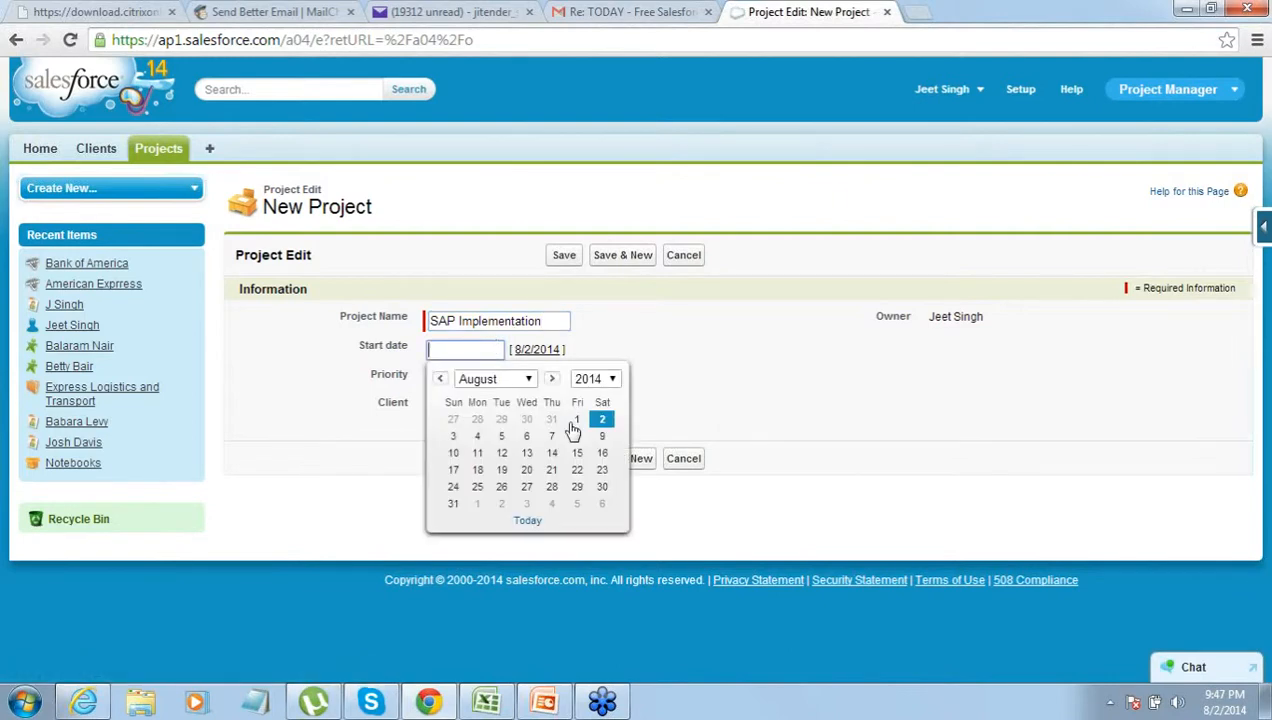
left_click(526, 472)
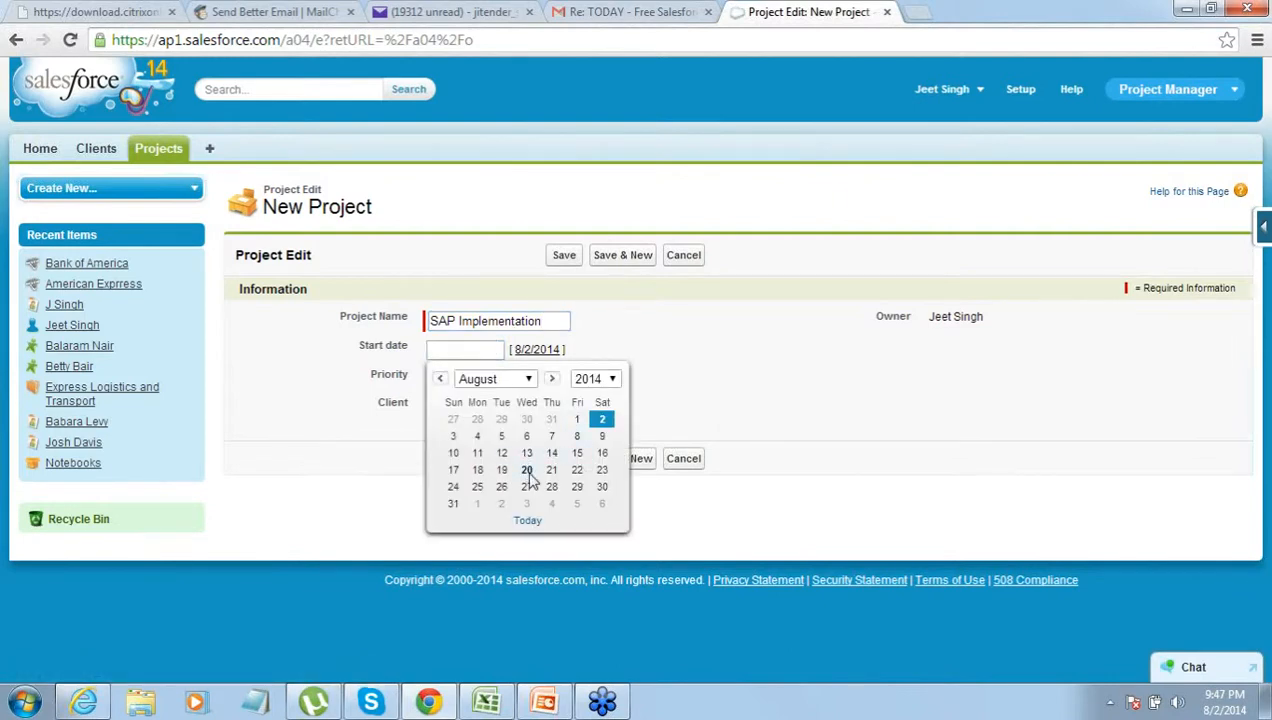
- Set priority to Medium, pick client American Express, and save the project
left_click(478, 380)
left_click(477, 432)
left_click(582, 406)
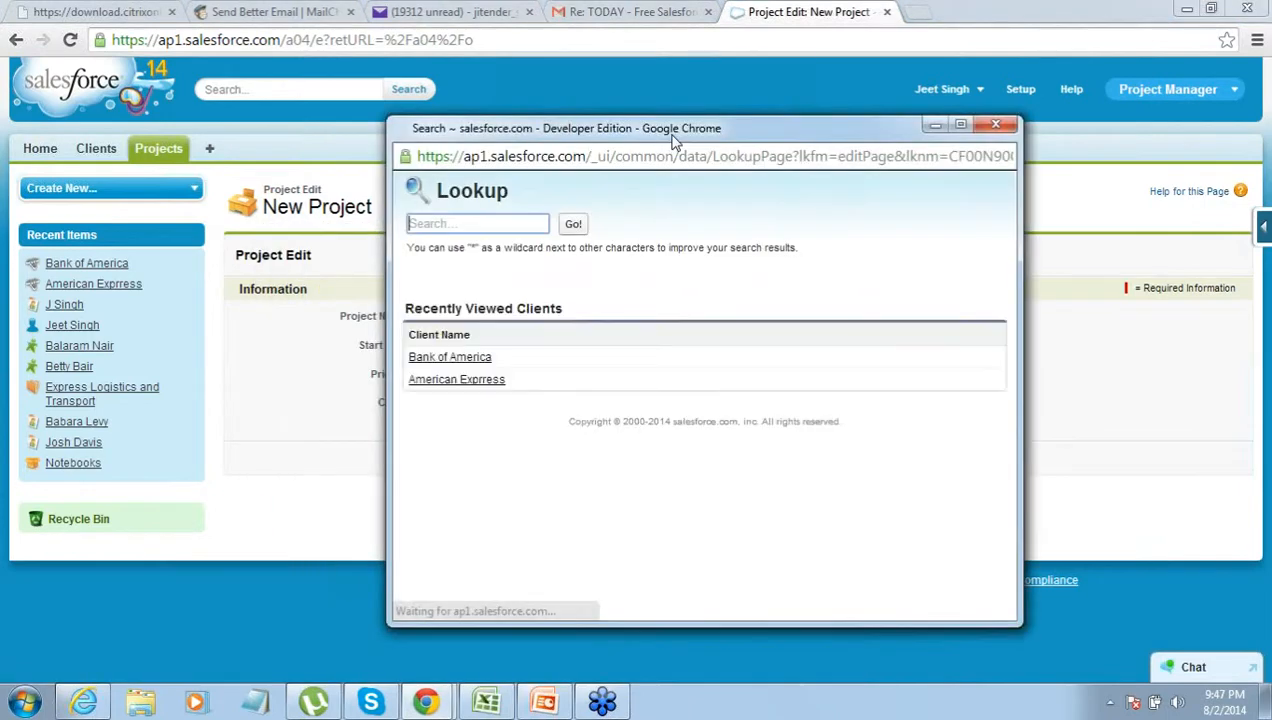
left_click(995, 124)
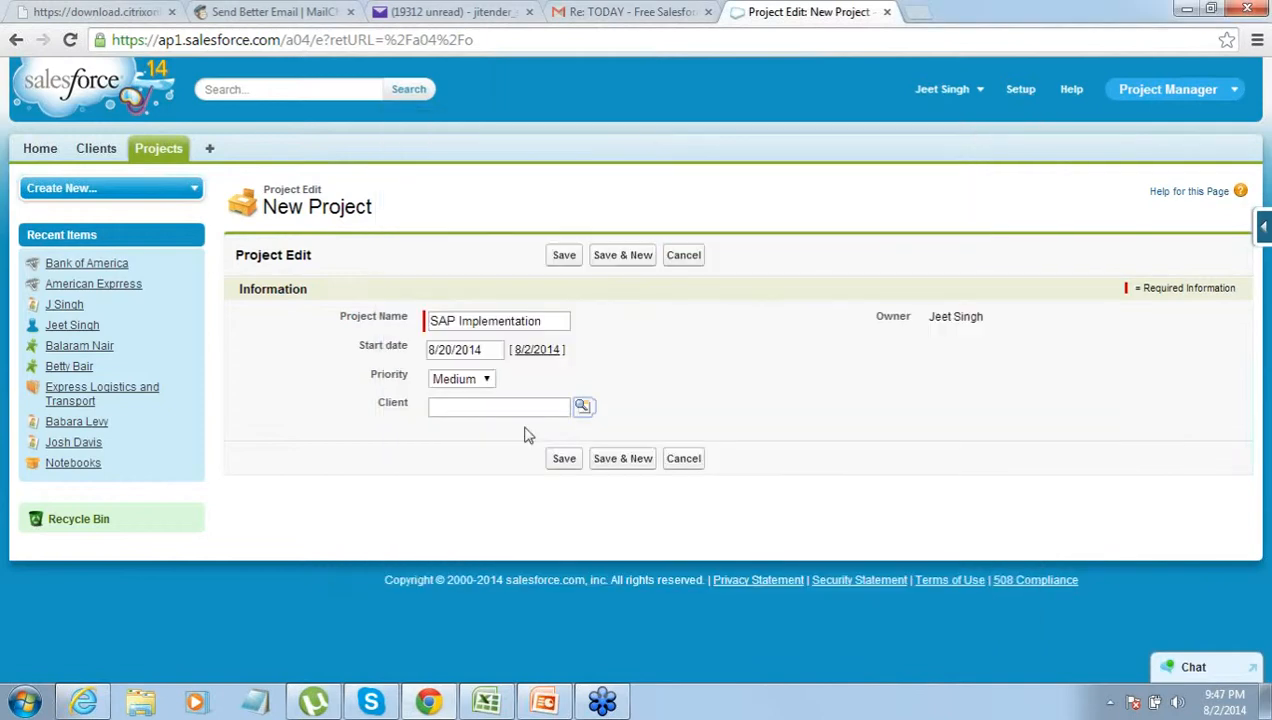
left_click(582, 408)
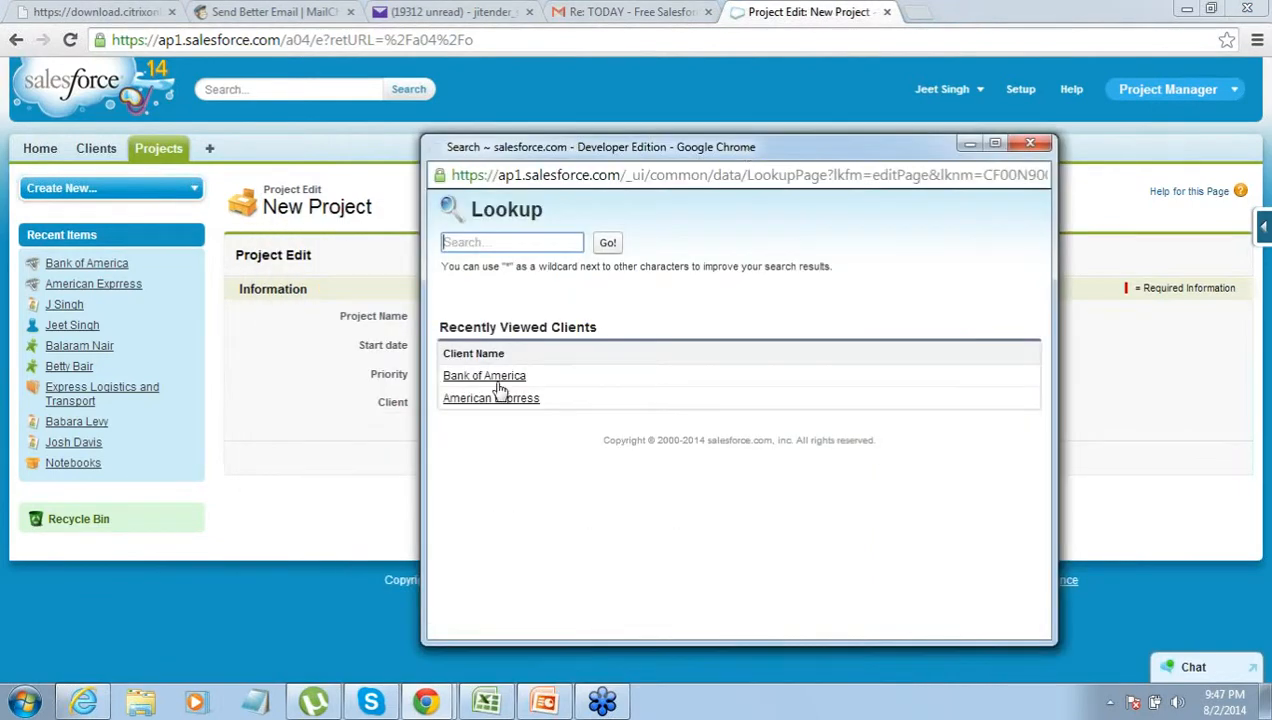
left_click(487, 399)
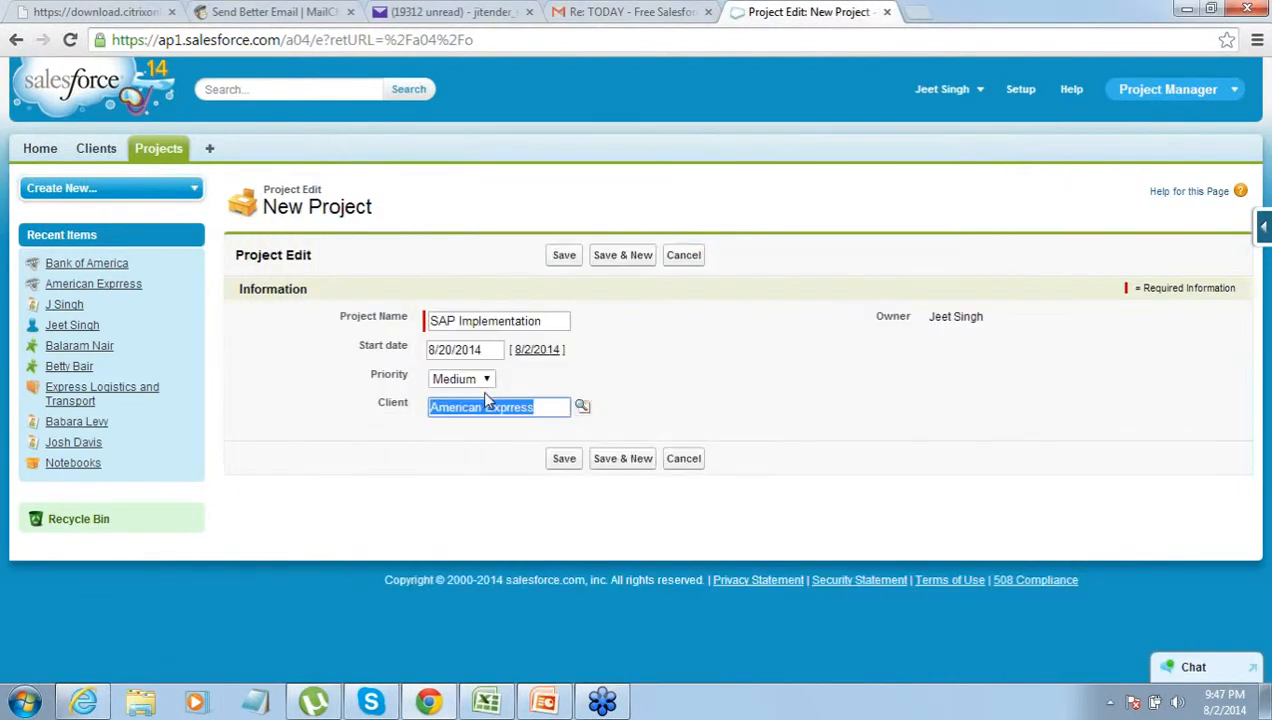
left_click(550, 408)
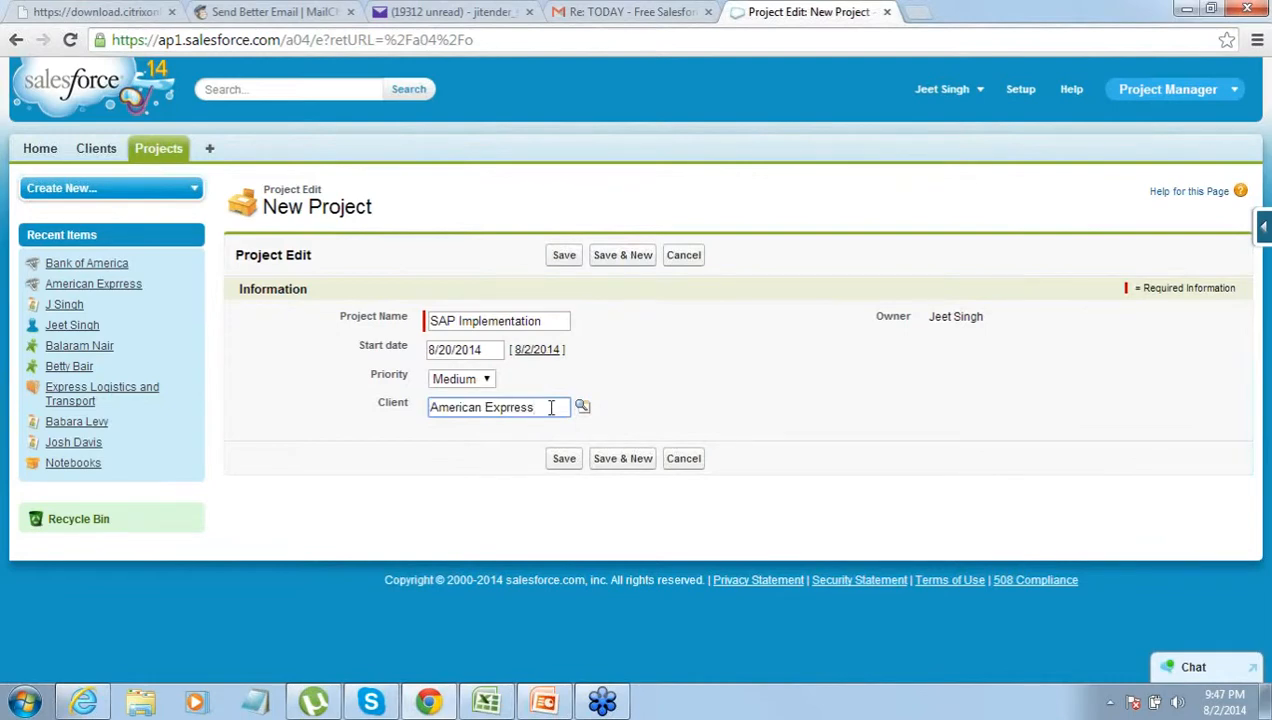
left_click(677, 347)
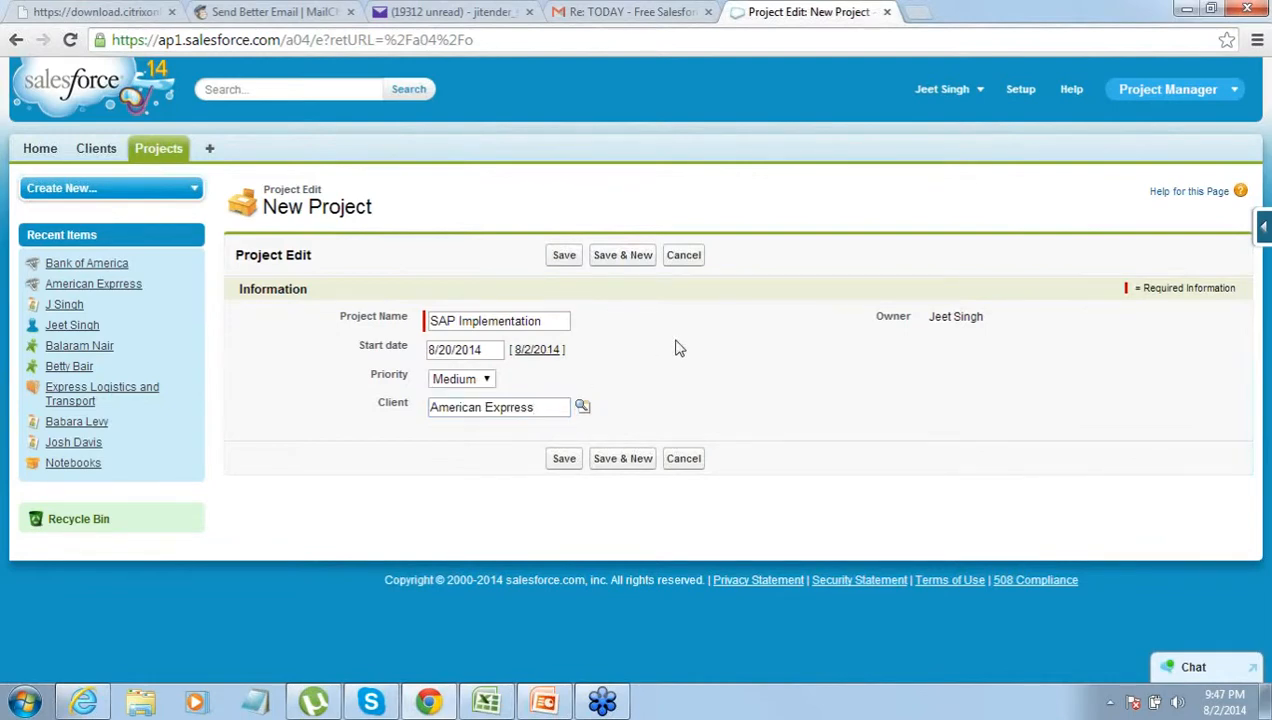
left_click(563, 258)
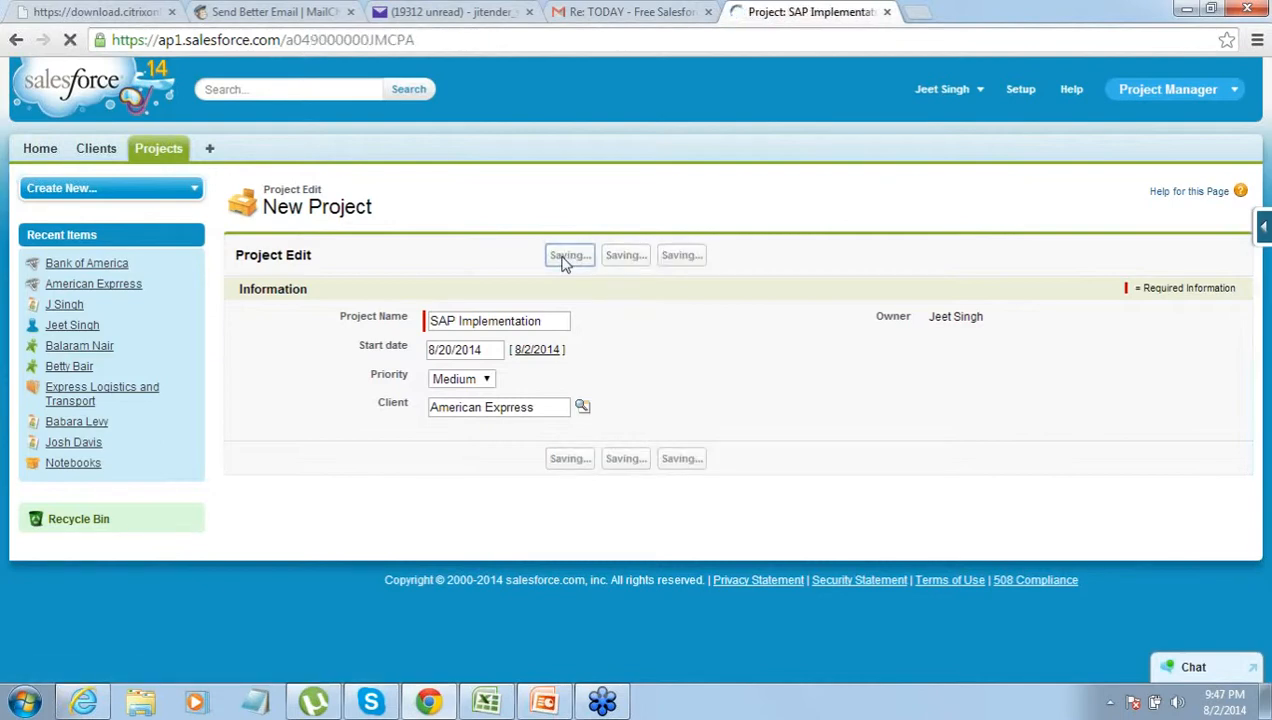
- Start a new project named Email Autmation with start date 8/28/2014
left_click(156, 158)
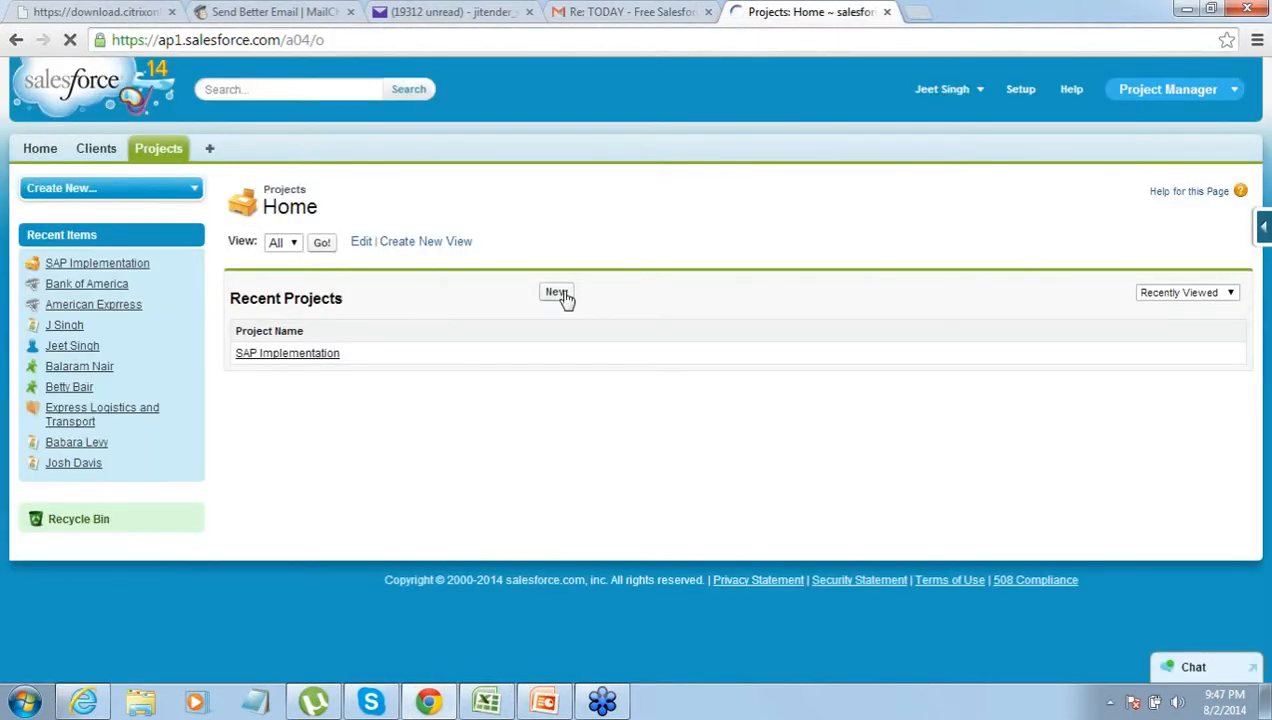
left_click(557, 293)
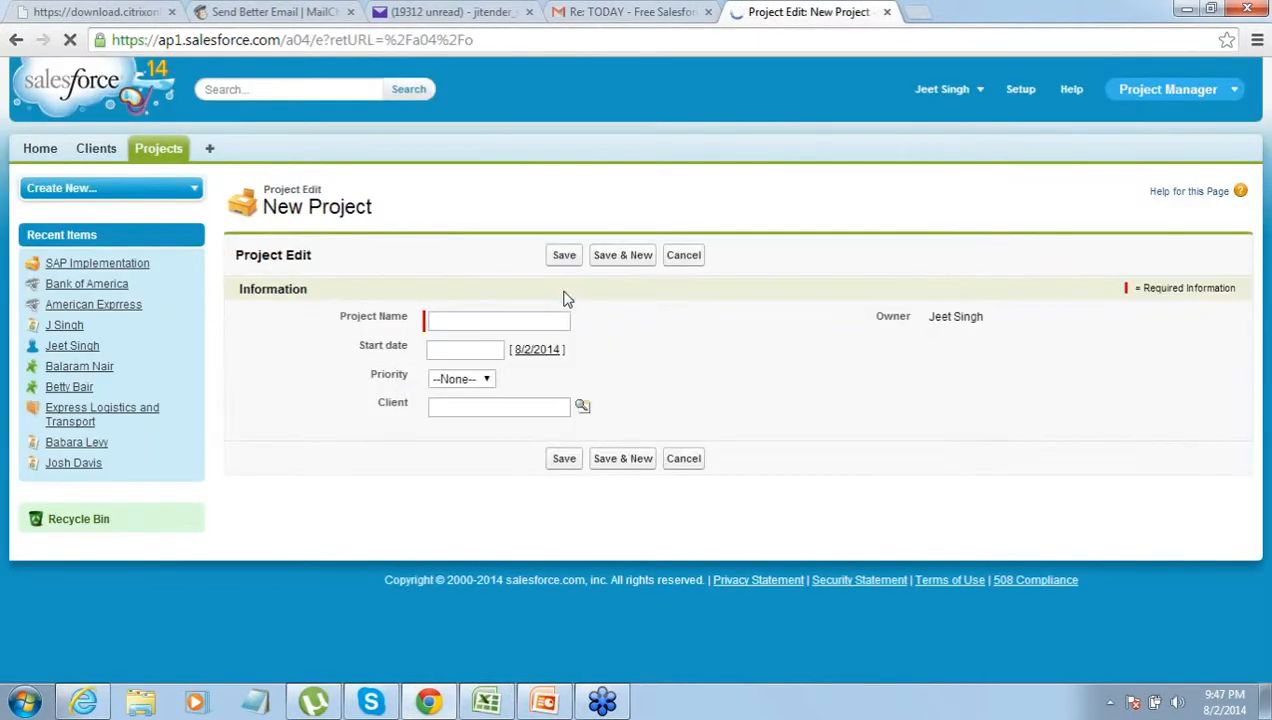
type("Em")
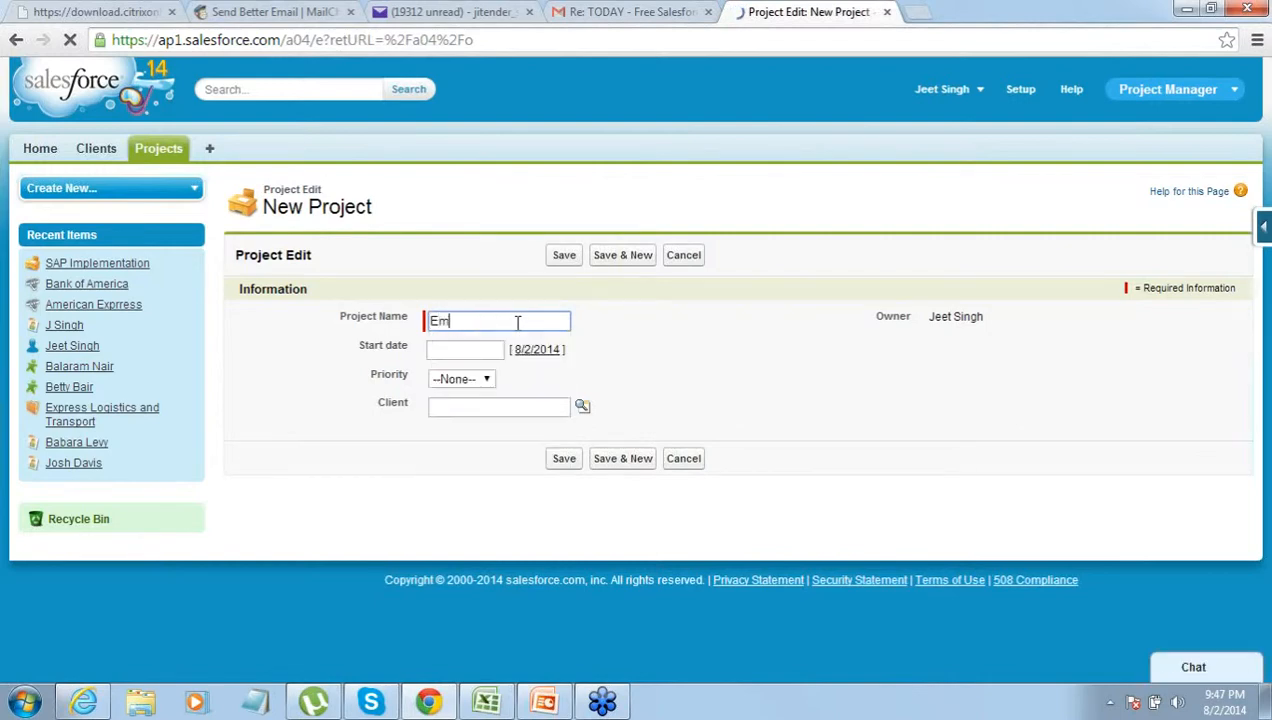
type("ail Autmation")
key("Tab")
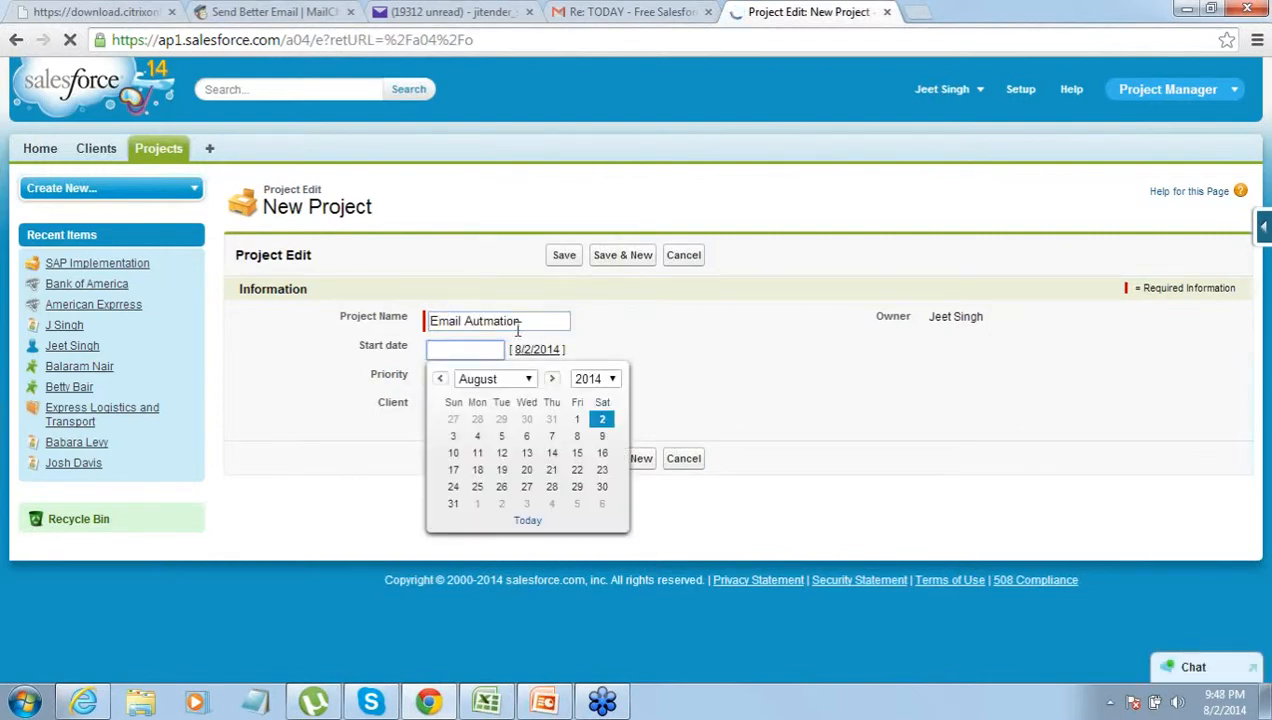
left_click(552, 487)
- Set priority to Low, choose client Bank of America, and save the project
left_click(487, 379)
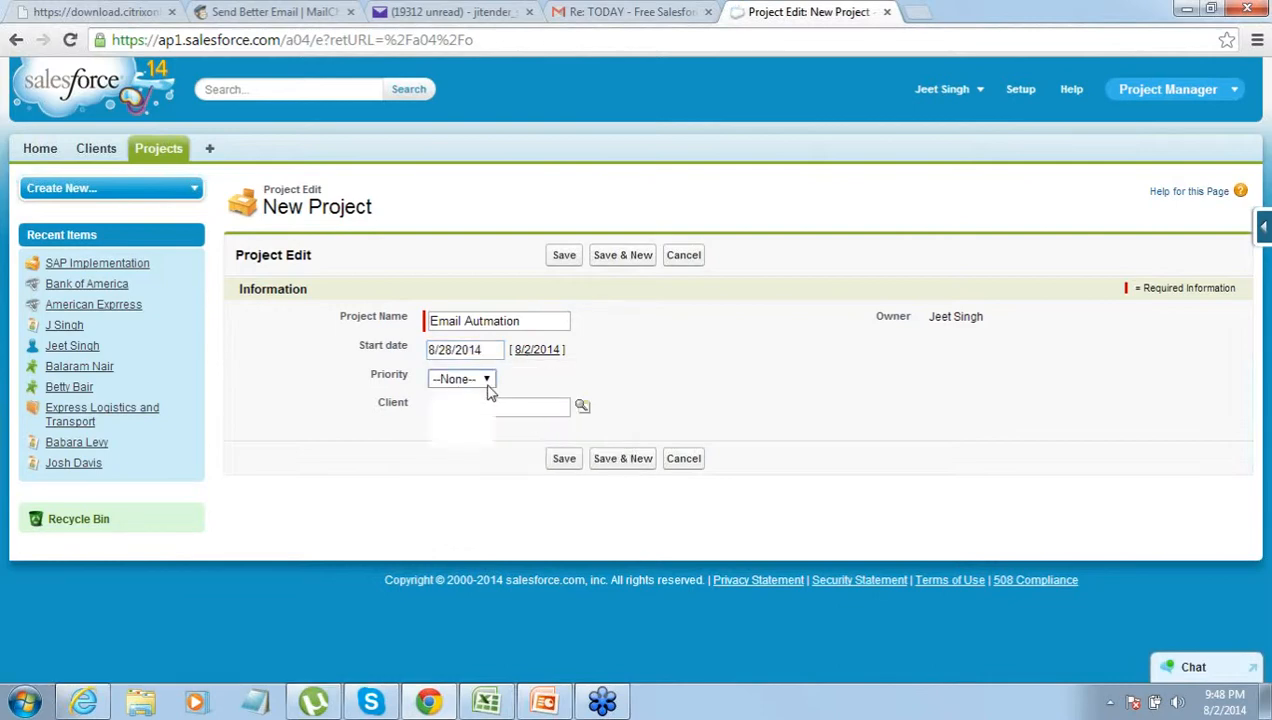
left_click(468, 410)
left_click(582, 406)
left_click_drag(633, 256, 693, 212)
left_click(383, 456)
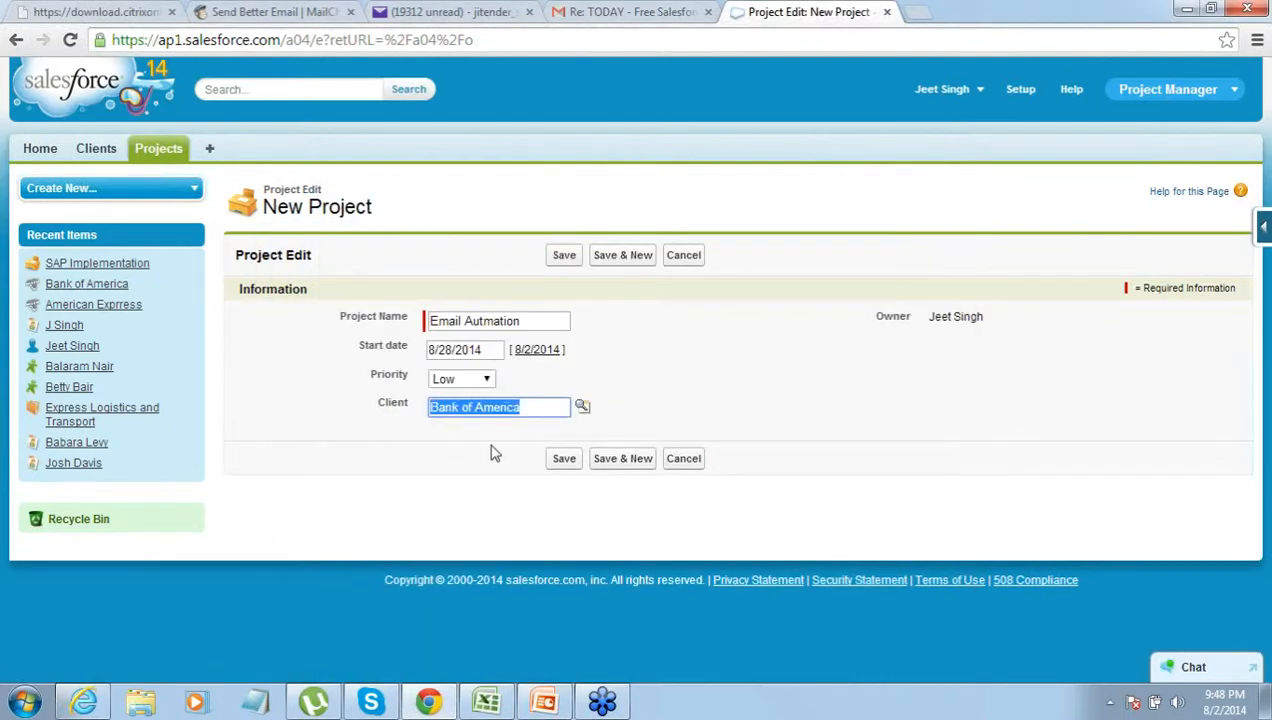
left_click(556, 459)
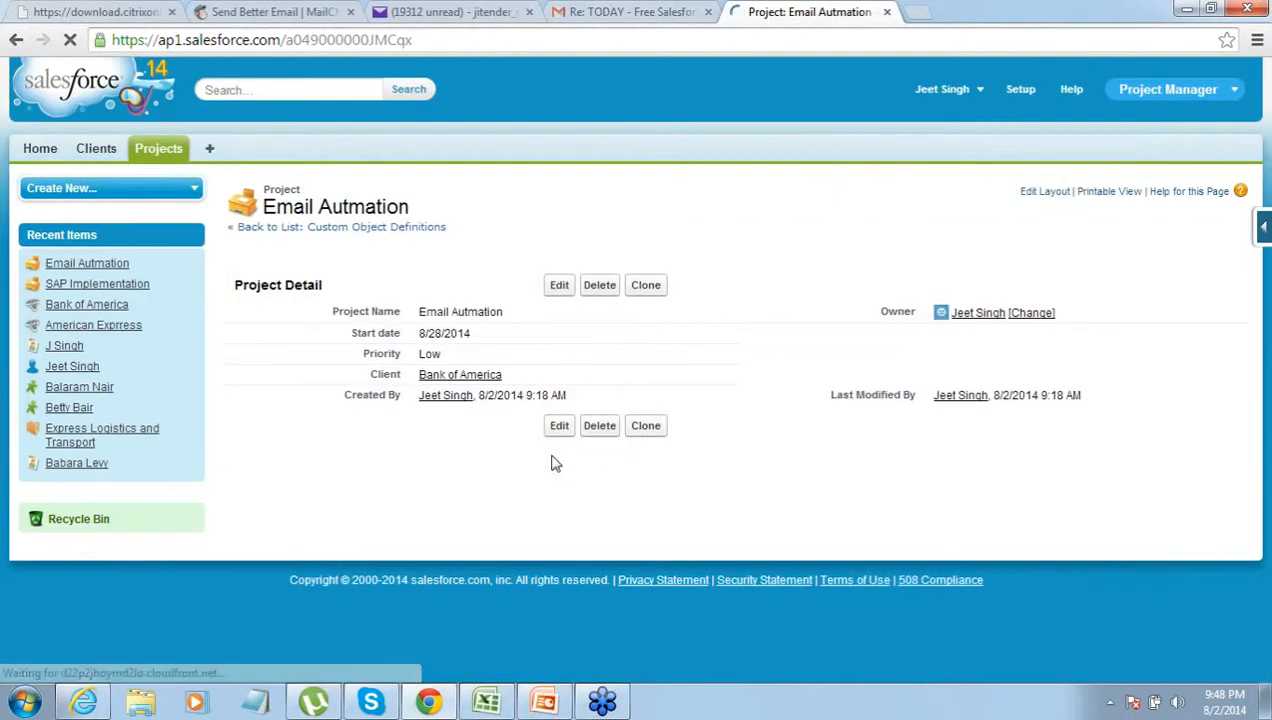
left_click(100, 160)
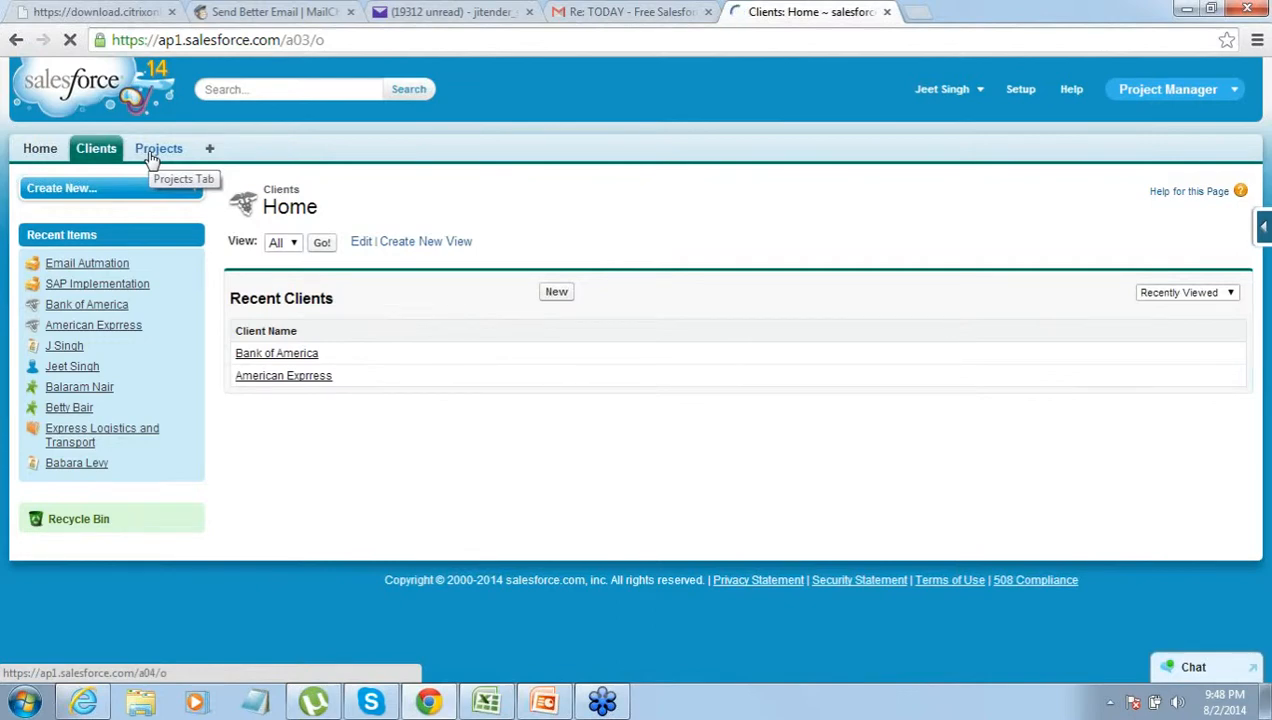
- Go to Setup and open the Custom Objects list under Build > Create
left_click(1021, 88)
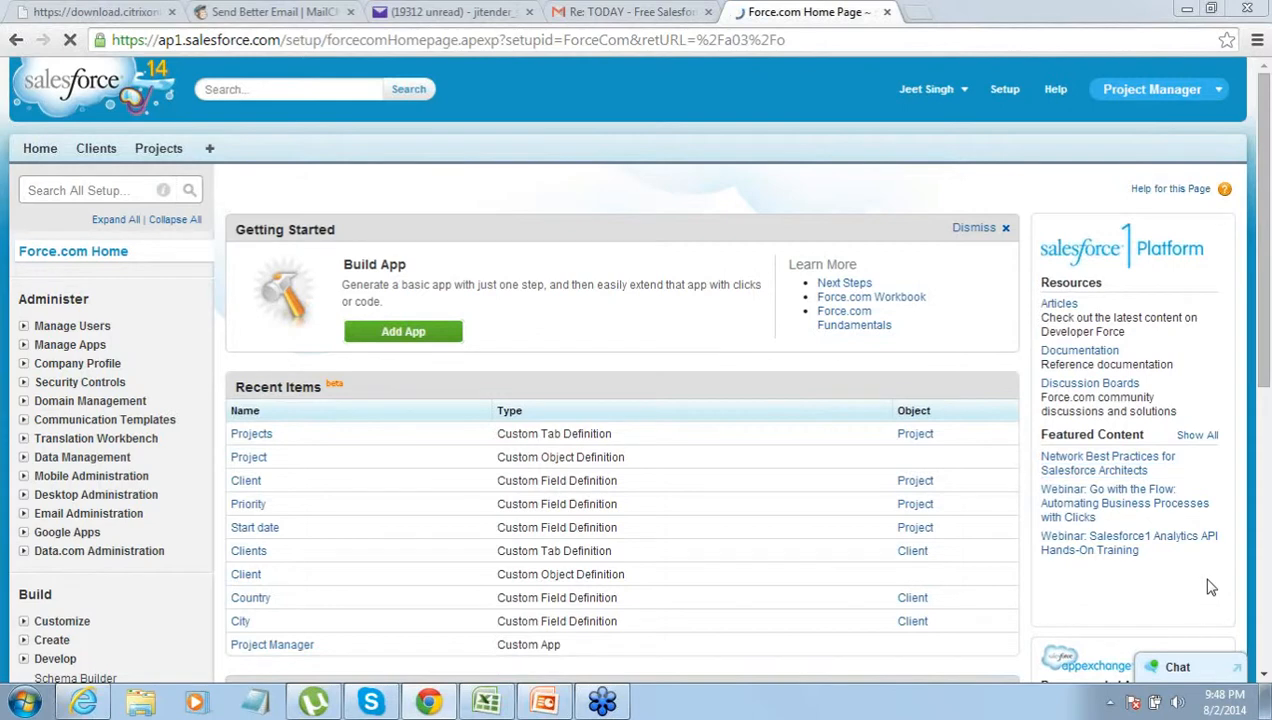
left_click(1265, 676)
left_click(1266, 677)
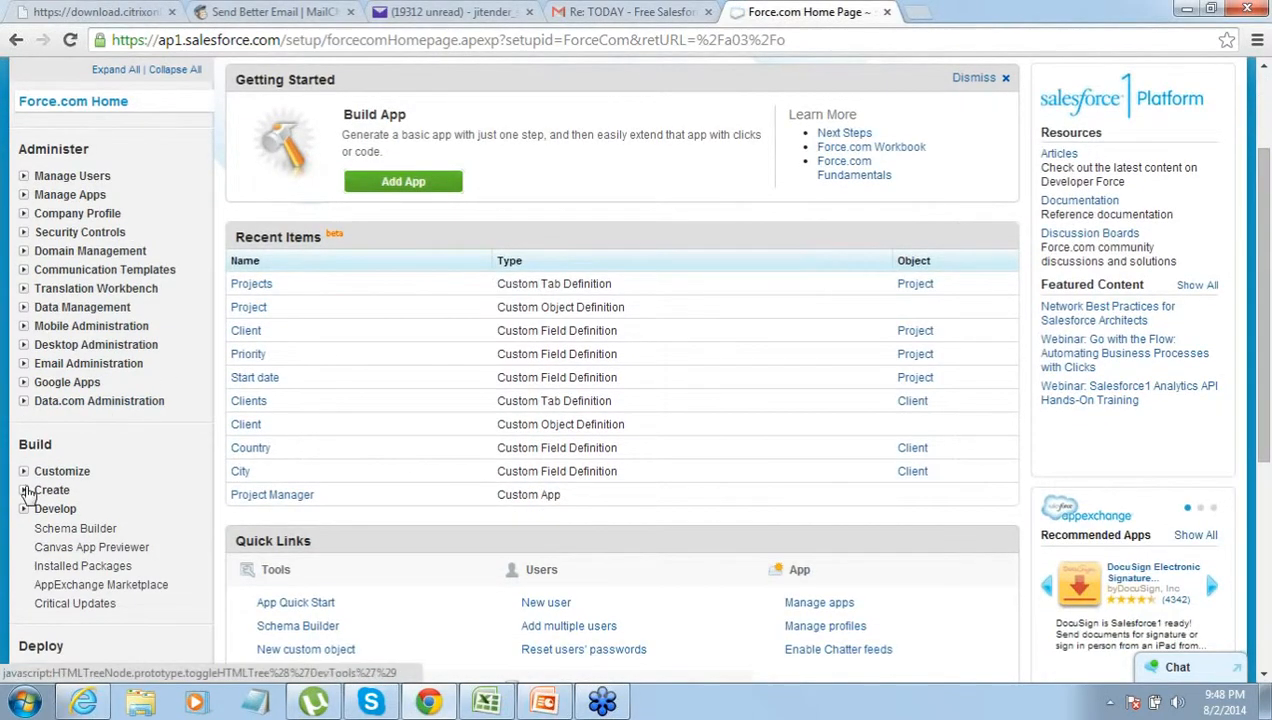
left_click(27, 492)
left_click(74, 567)
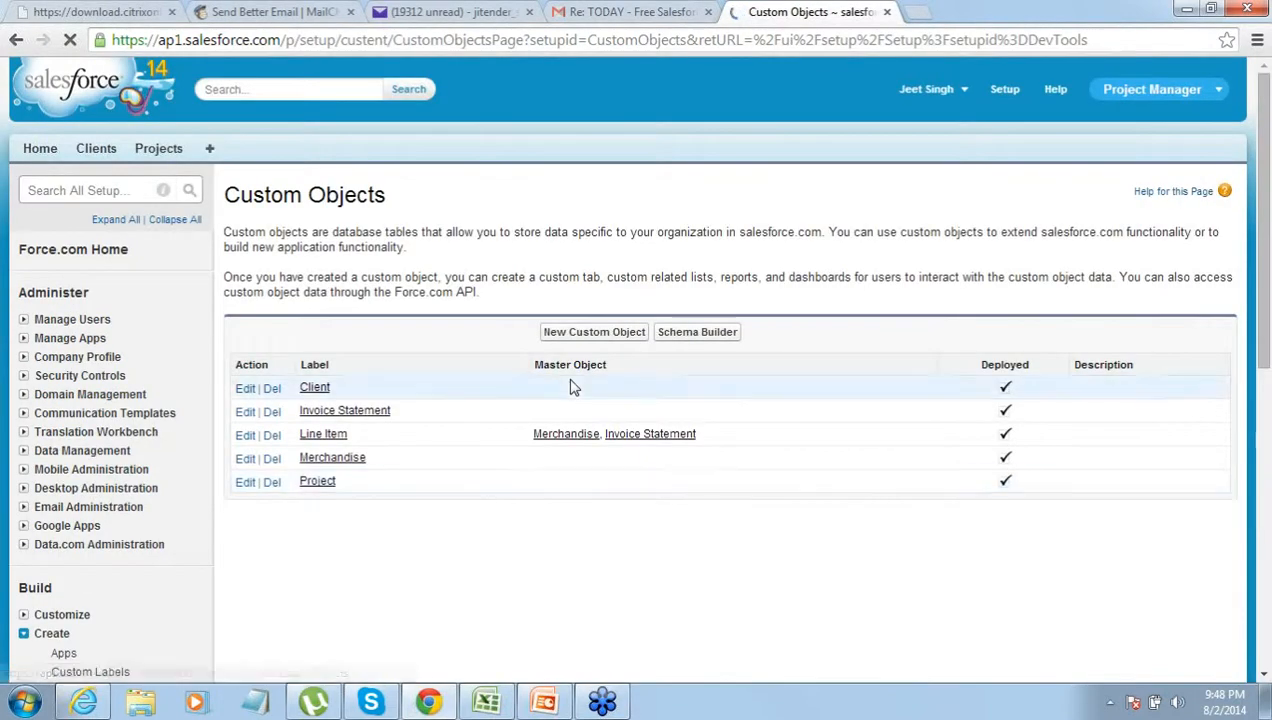
left_click(593, 333)
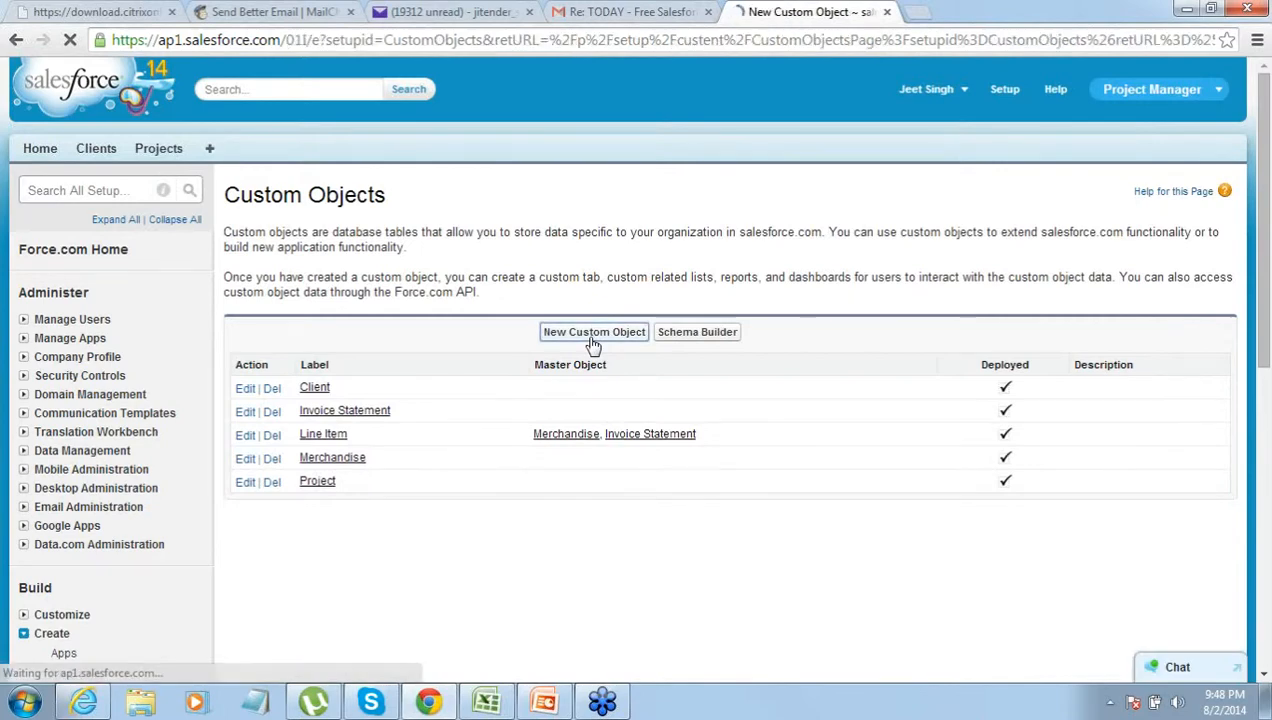
- Save a custom object with label Consultant and plural label Consultants
left_click(525, 378)
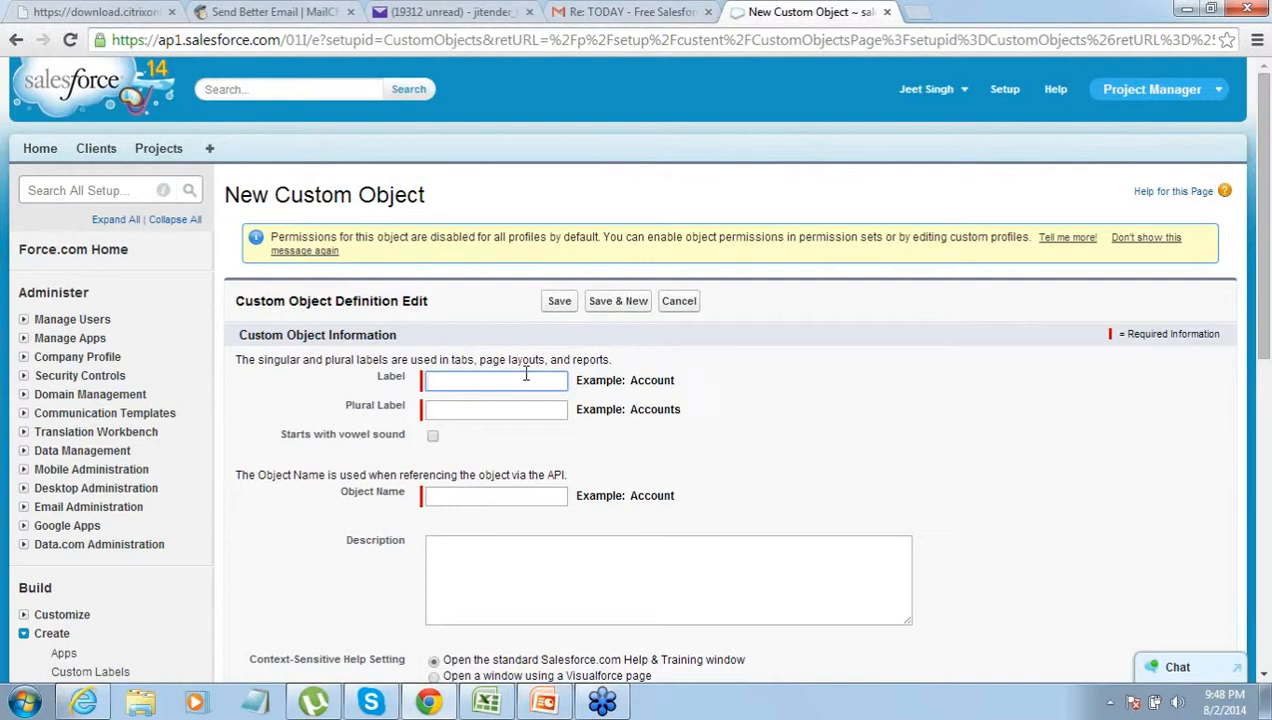
type("Cons")
key("BackSpace")
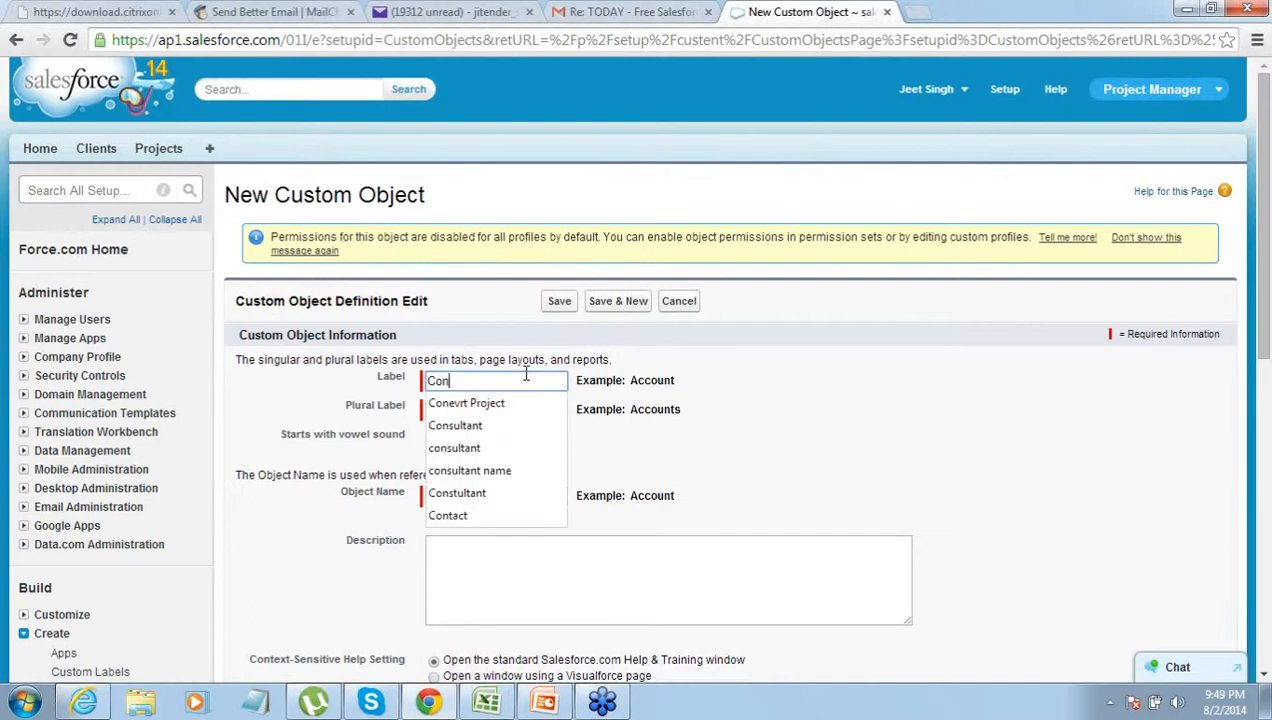
type("sultant")
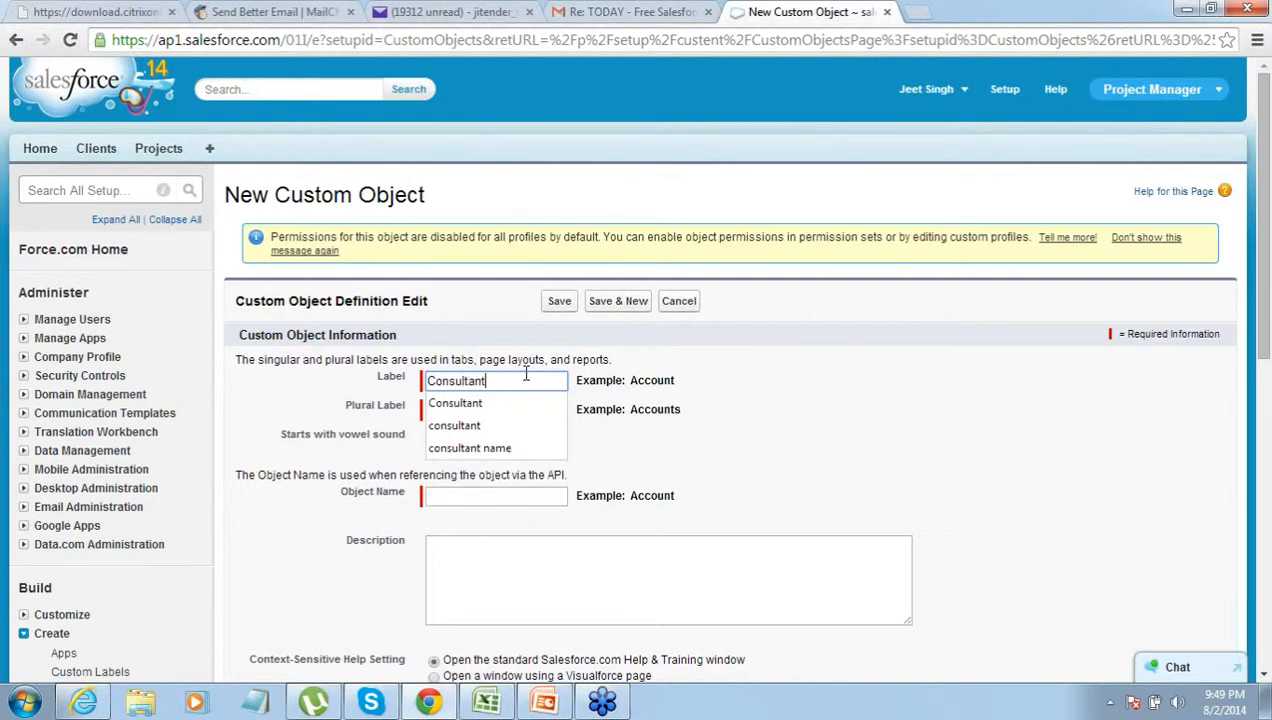
key("Tab")
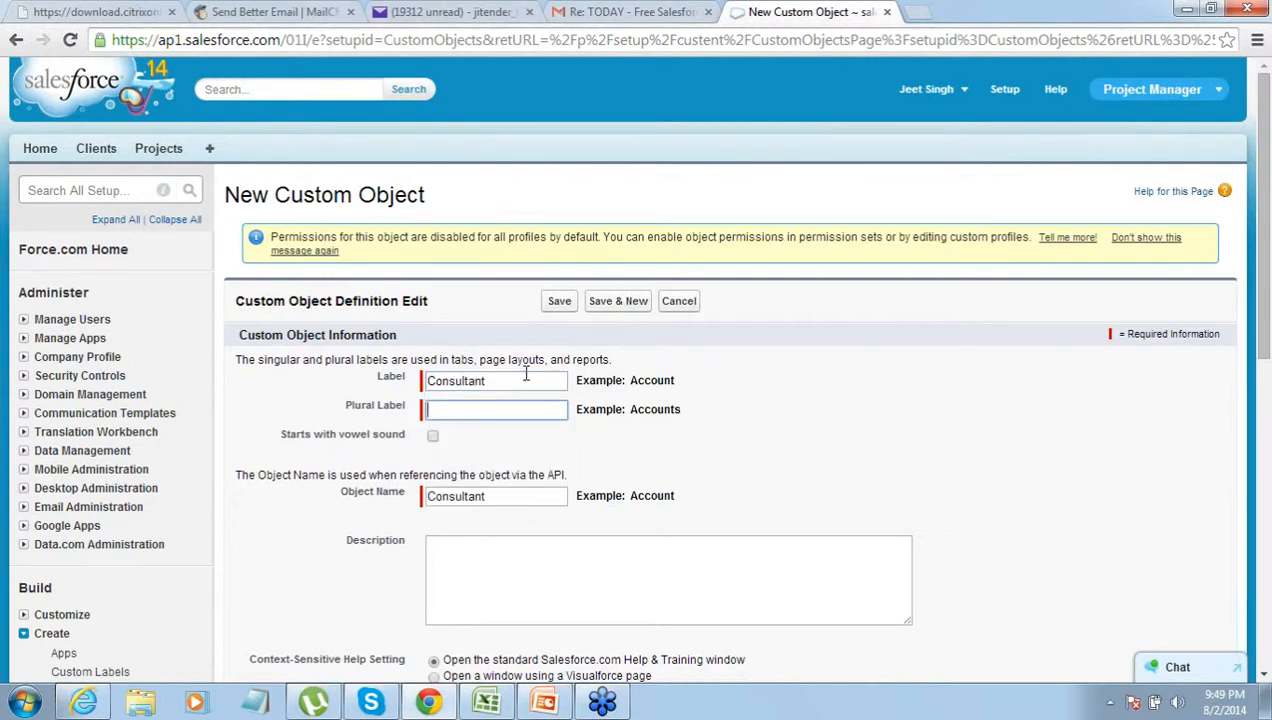
type("Consu")
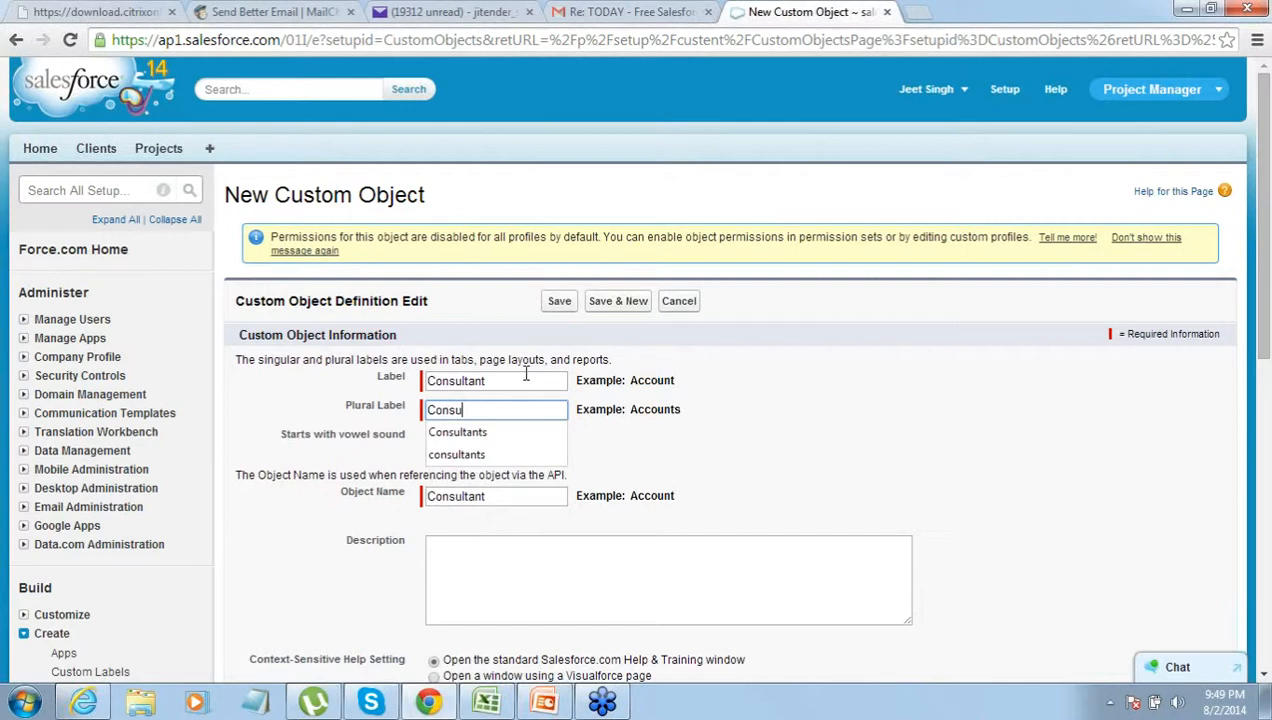
type("ltants")
key("Tab")
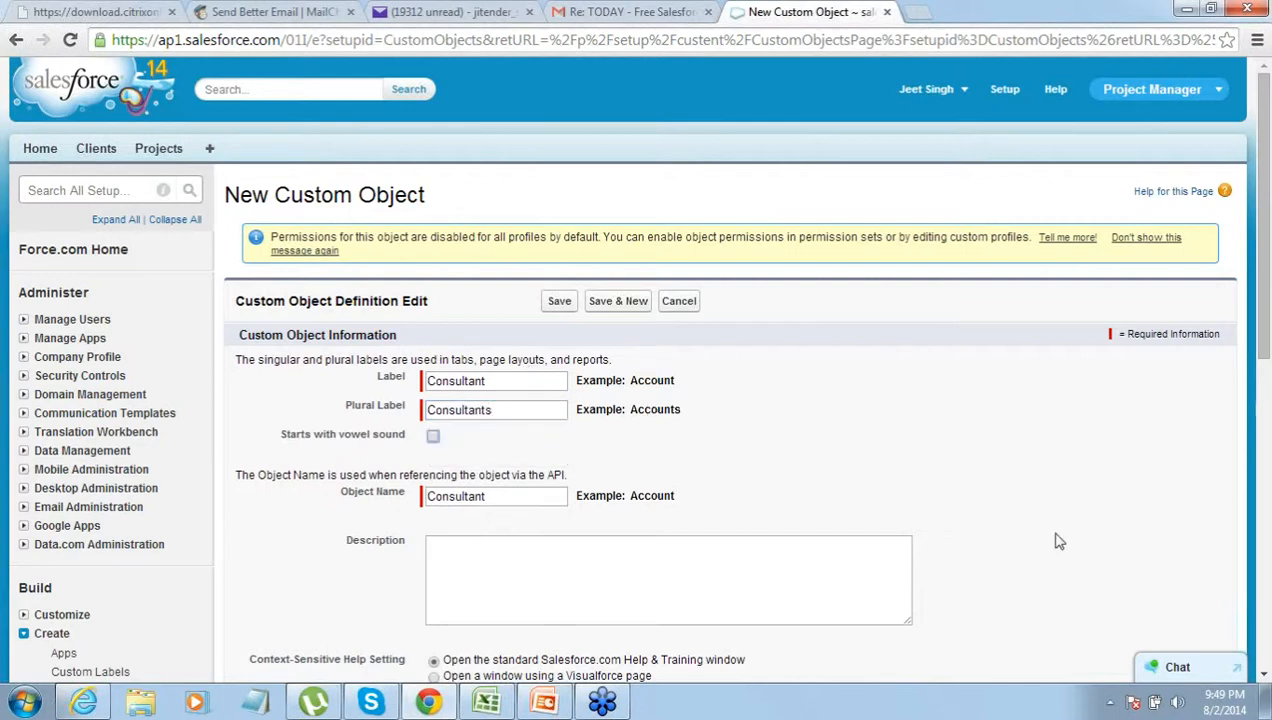
left_click(1264, 675)
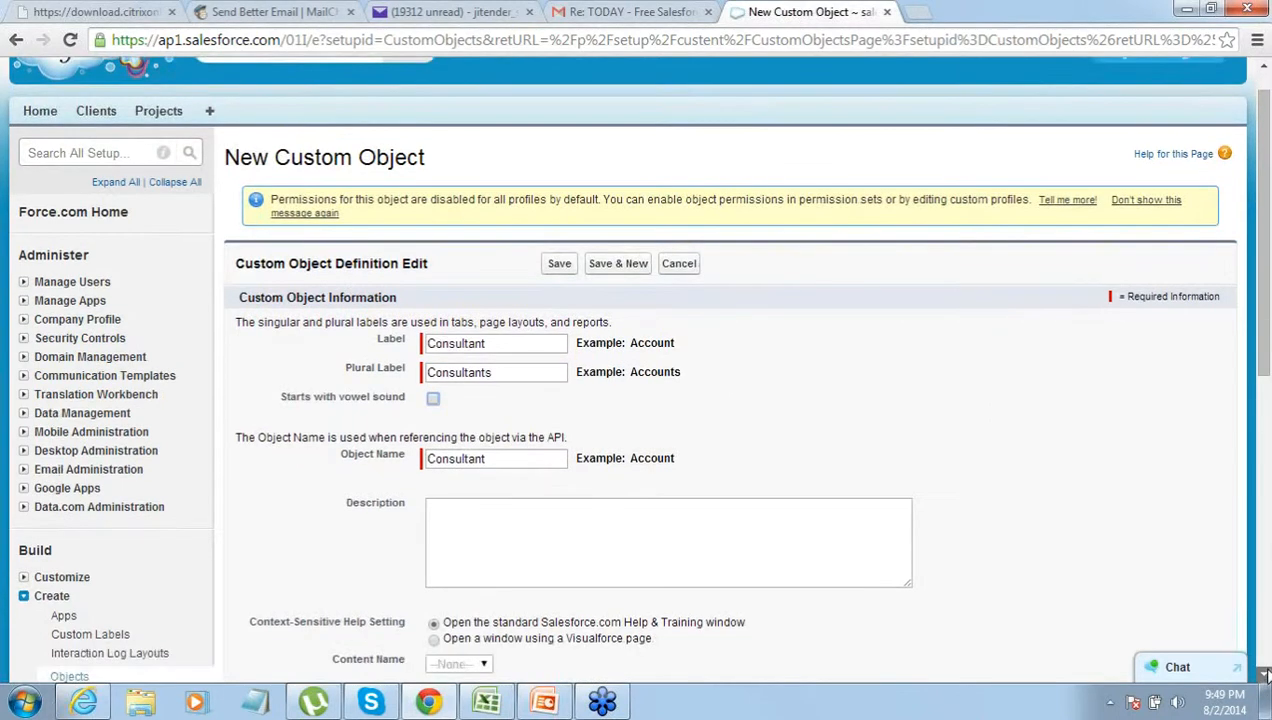
left_click(1265, 675)
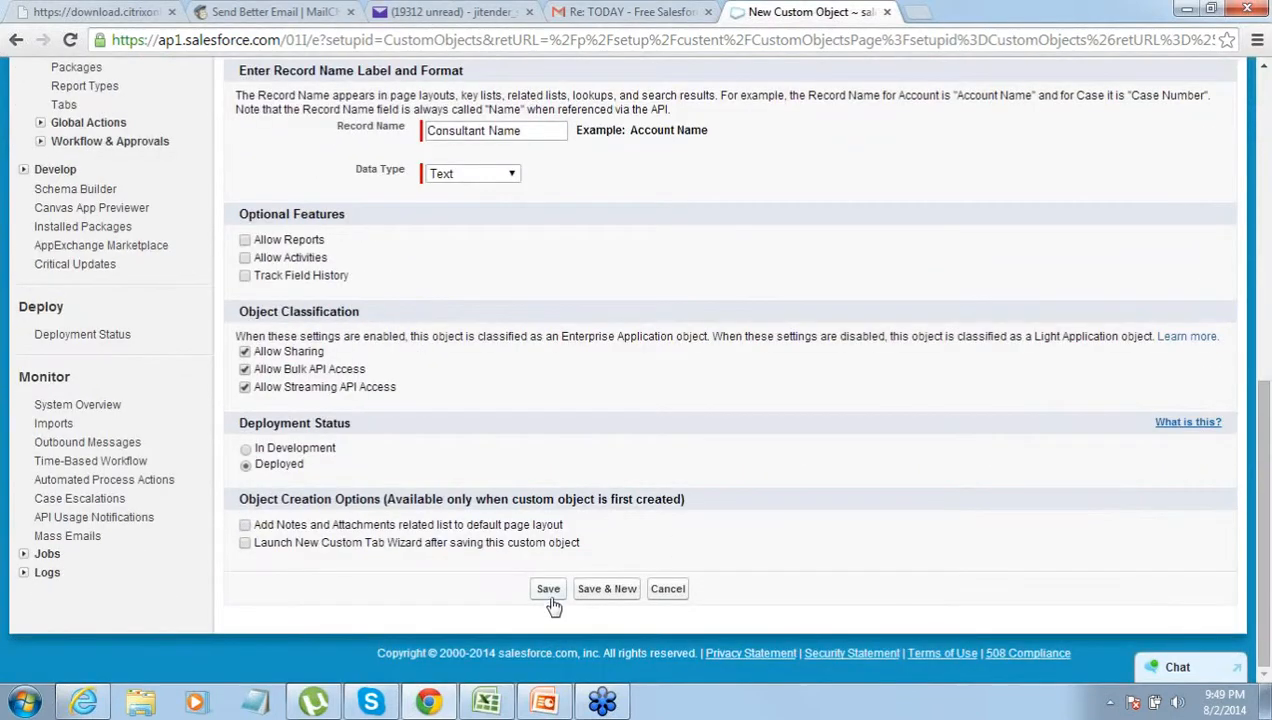
left_click(549, 590)
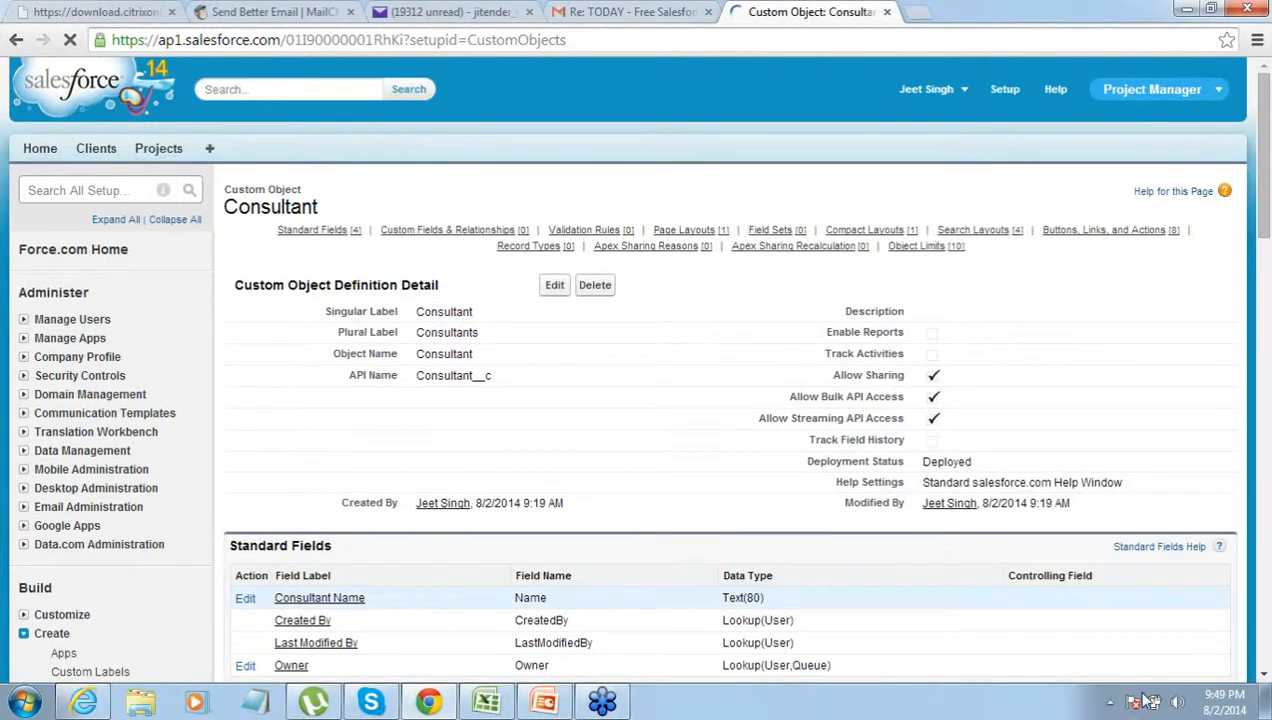
scroll(1263, 676, "down", 4)
- Start a new custom field on Consultant with the Email data type
left_click(1263, 674)
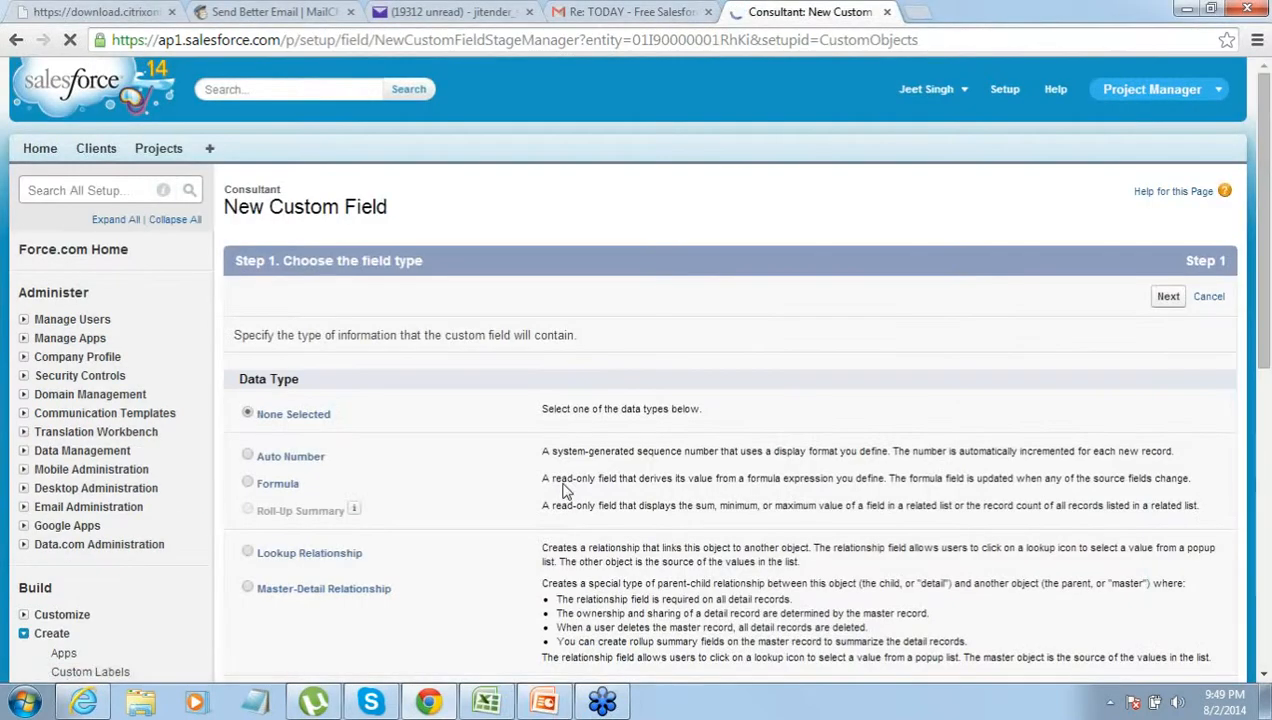
left_click(1264, 675)
left_click(1264, 678)
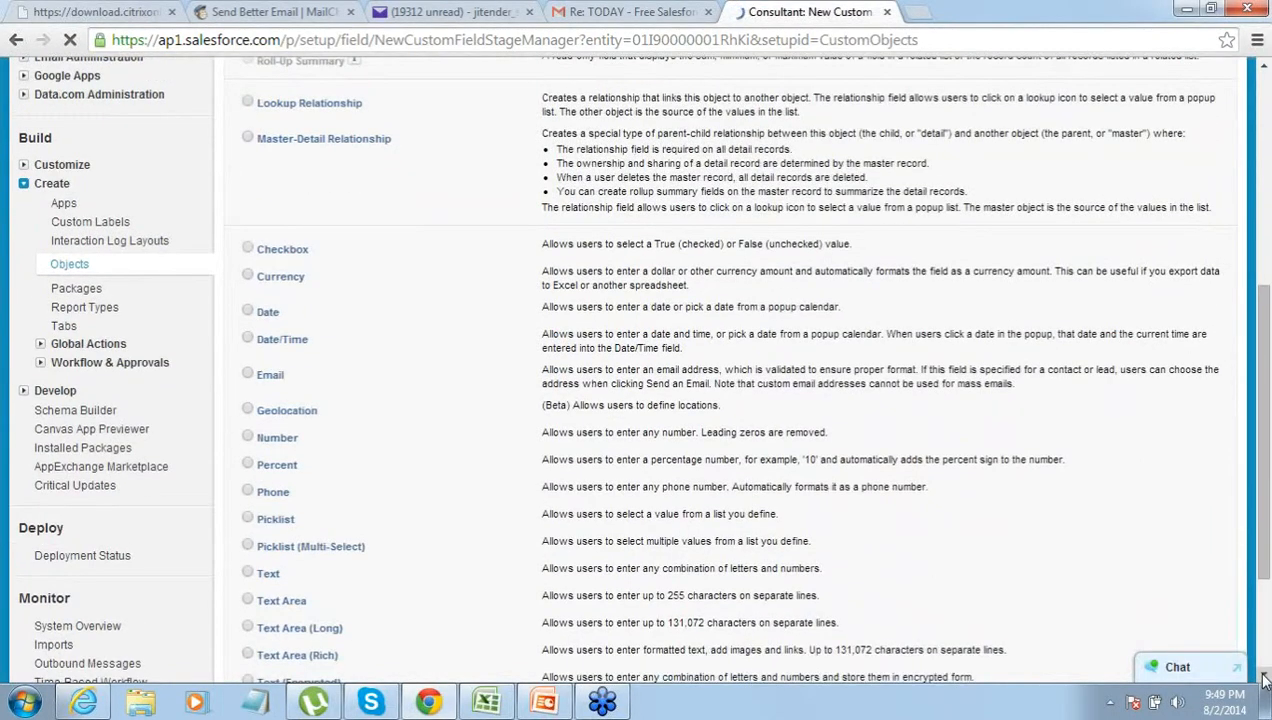
left_click(247, 376)
left_click_drag(1263, 471, 1265, 625)
left_click(1168, 585)
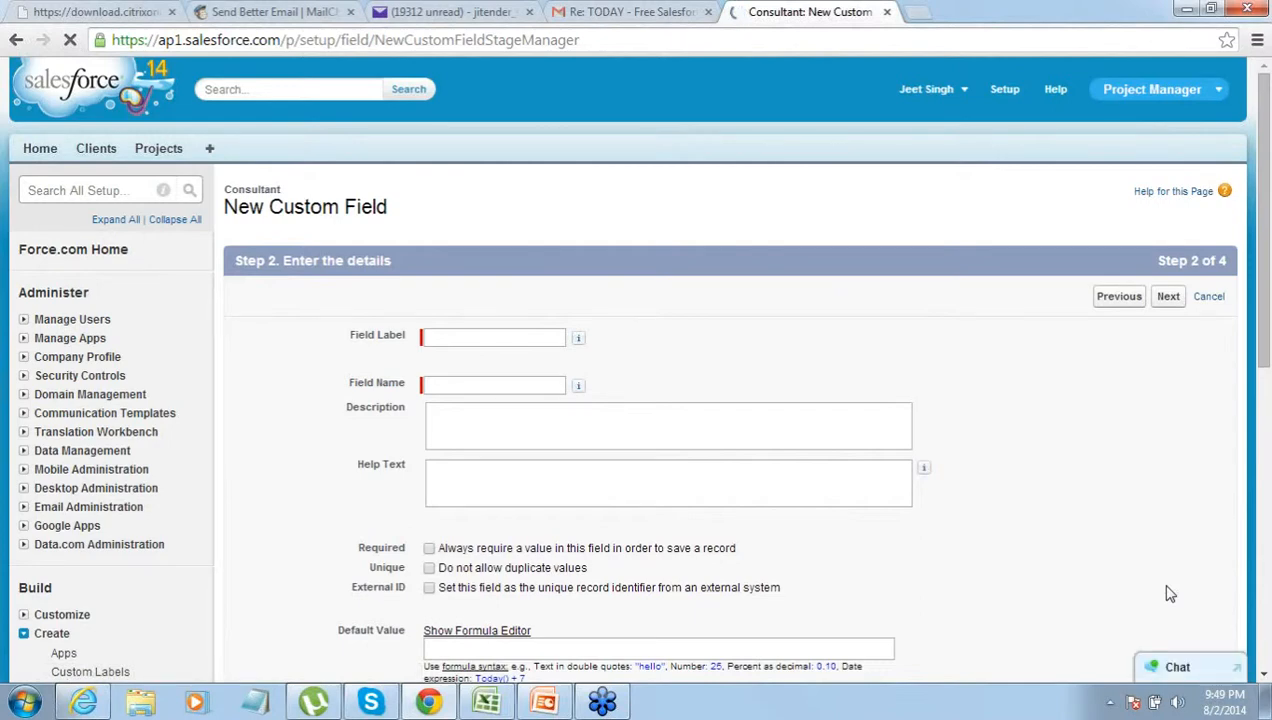
- Label the field Email, make it visible to all profiles, and save it
left_click(510, 341)
type("Email")
key("Tab")
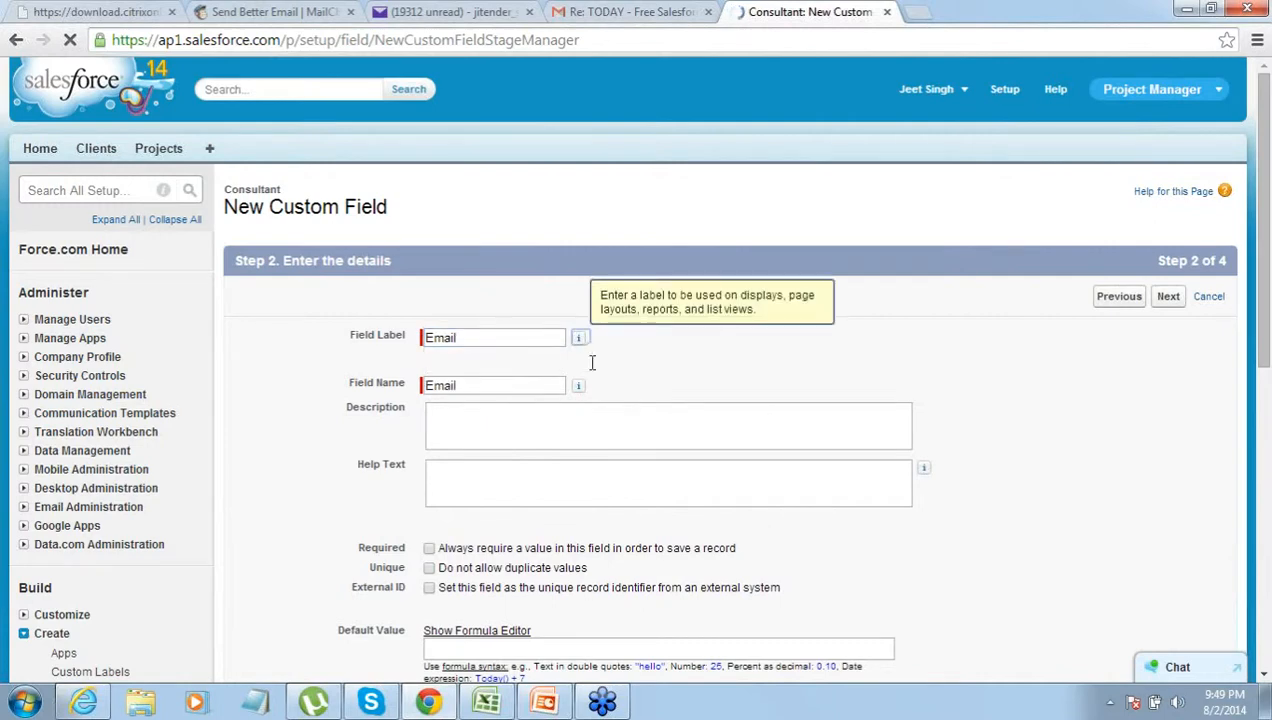
left_click(1168, 298)
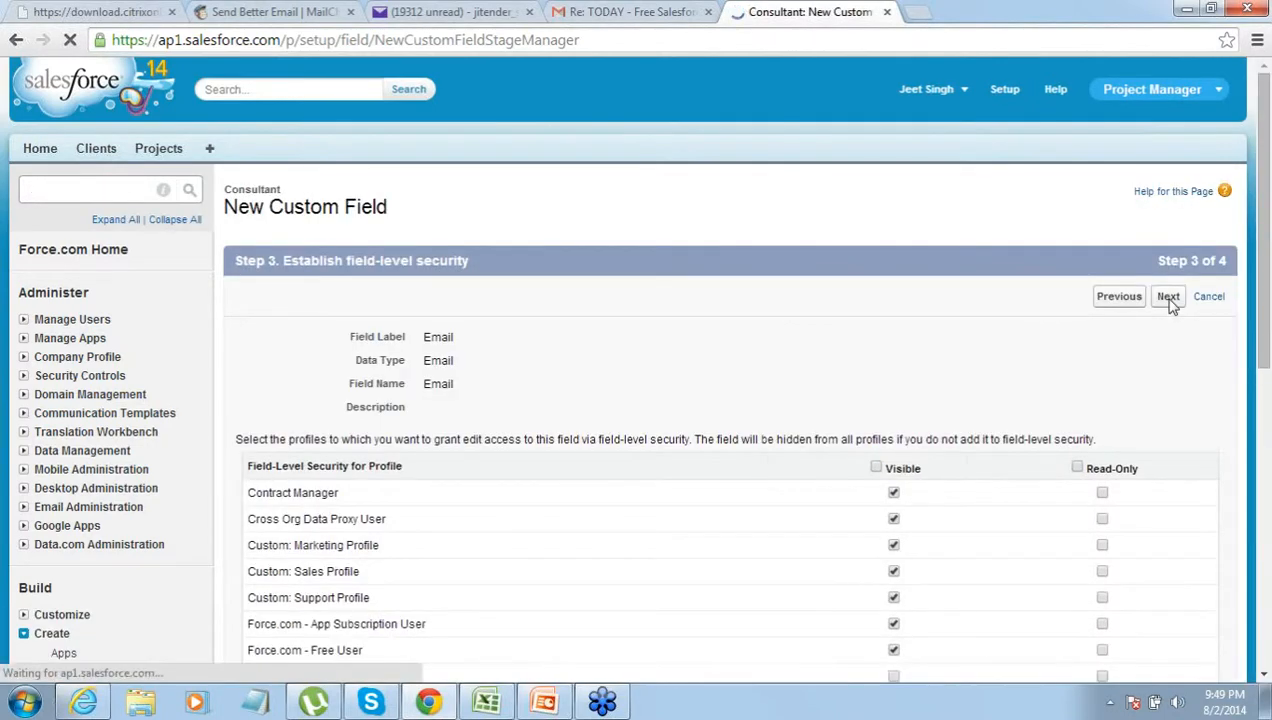
left_click(876, 468)
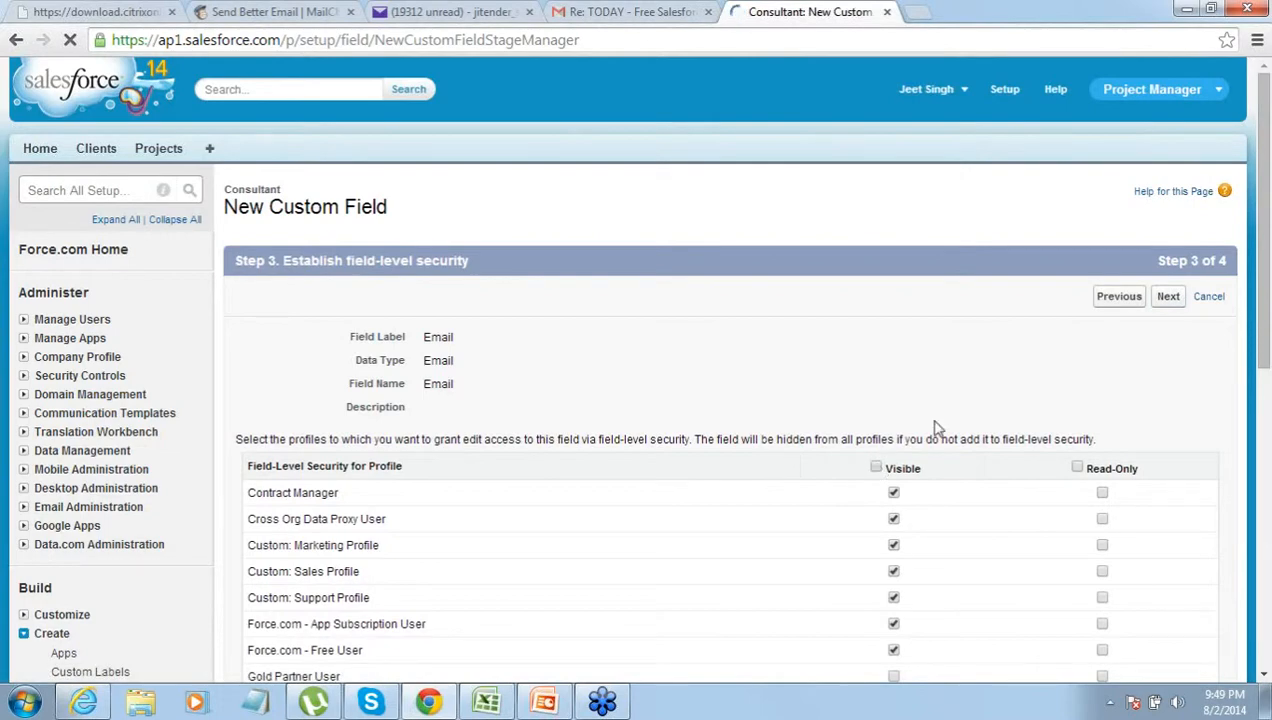
left_click(1176, 300)
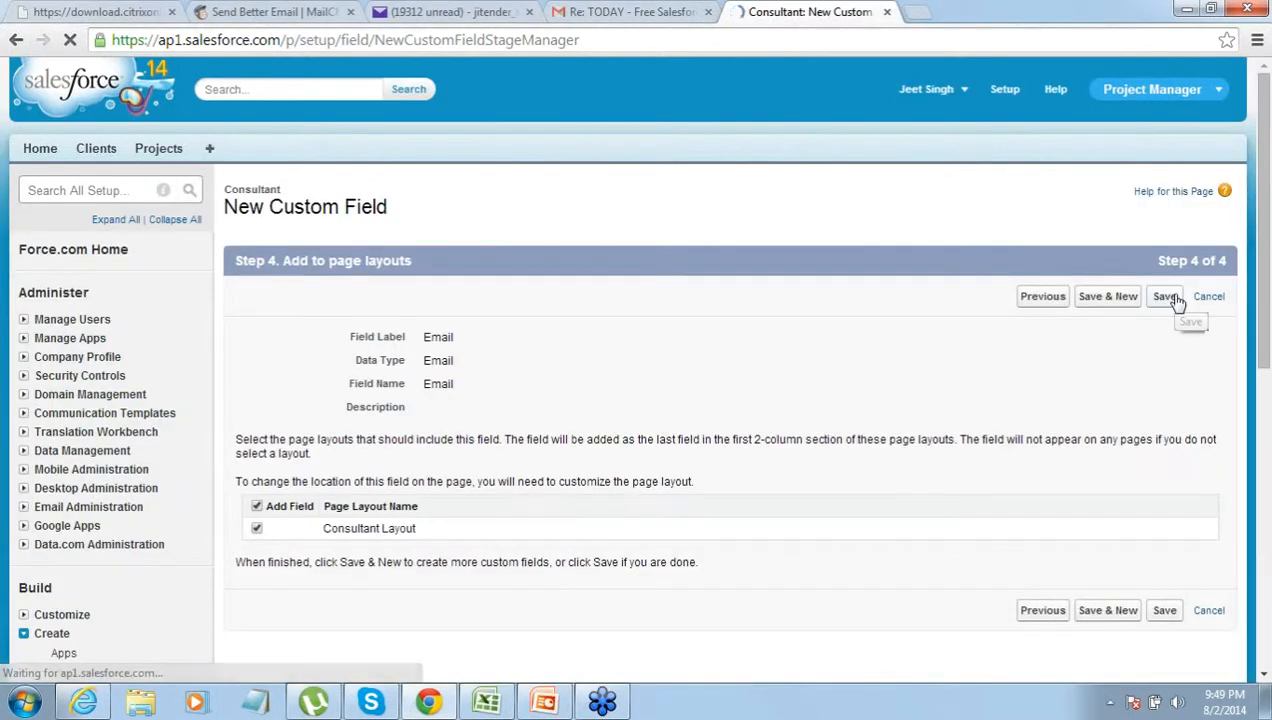
left_click(1168, 302)
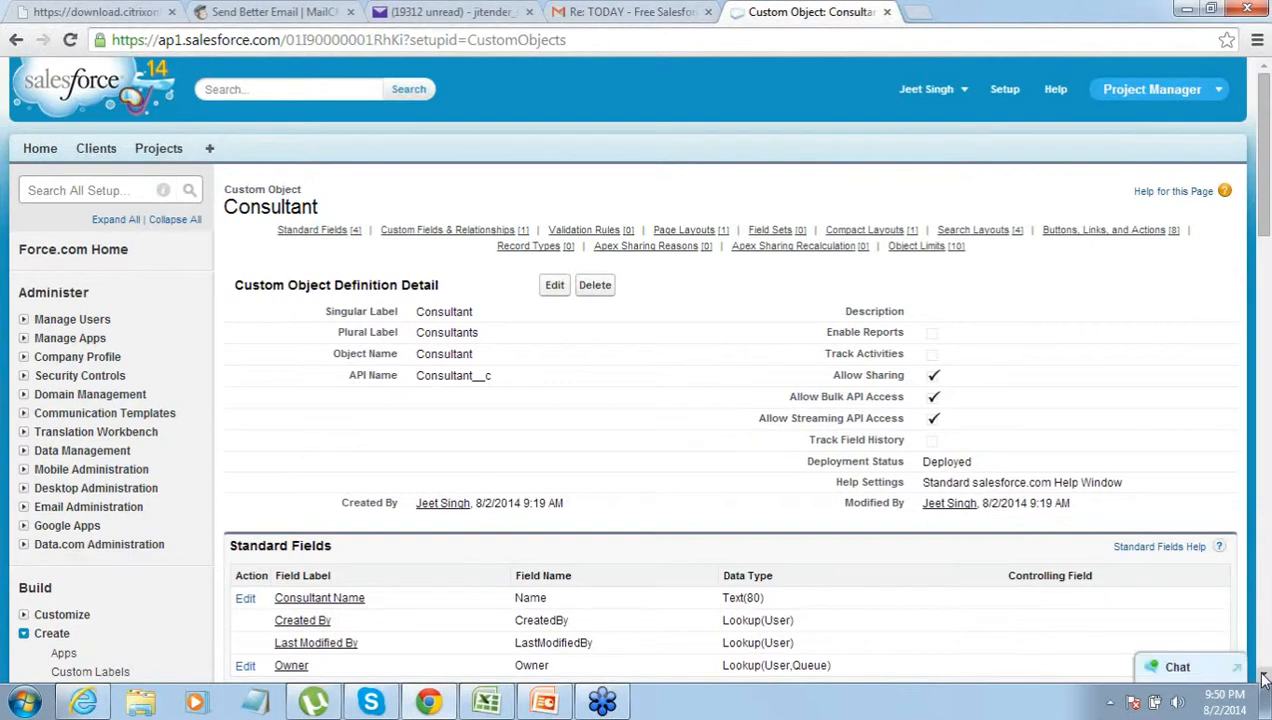
left_click(1262, 677)
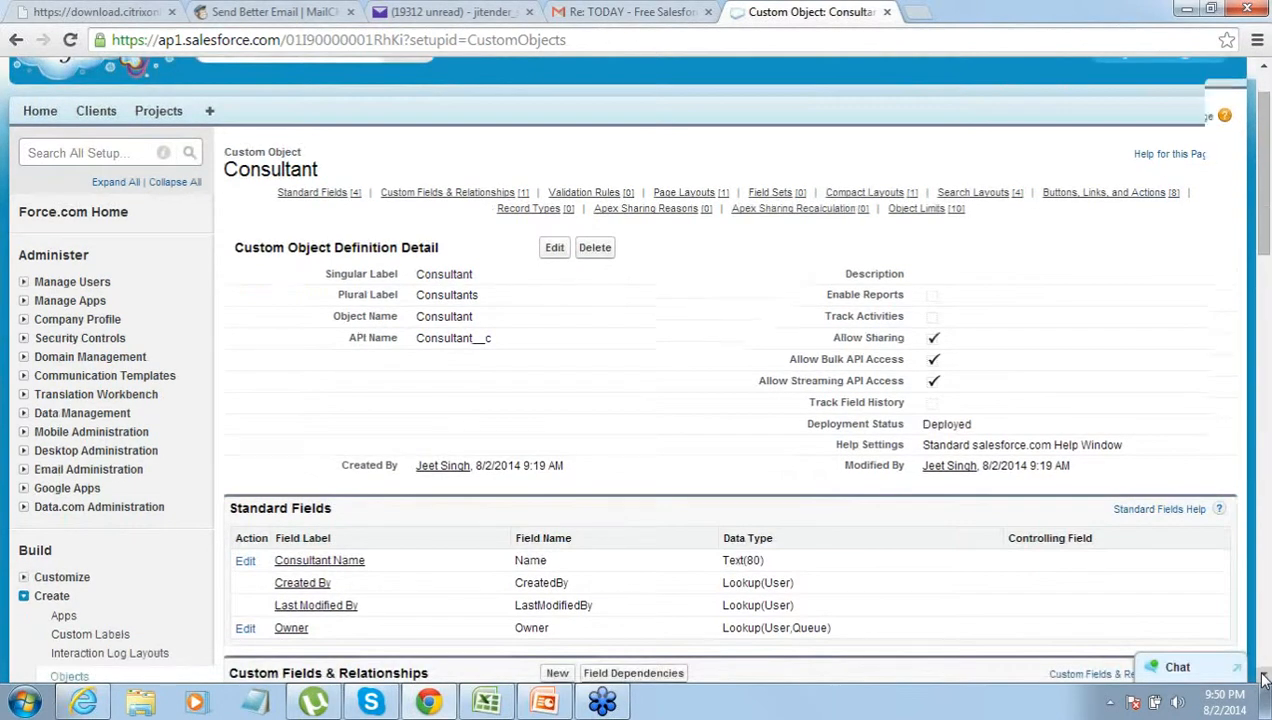
left_click(1262, 677)
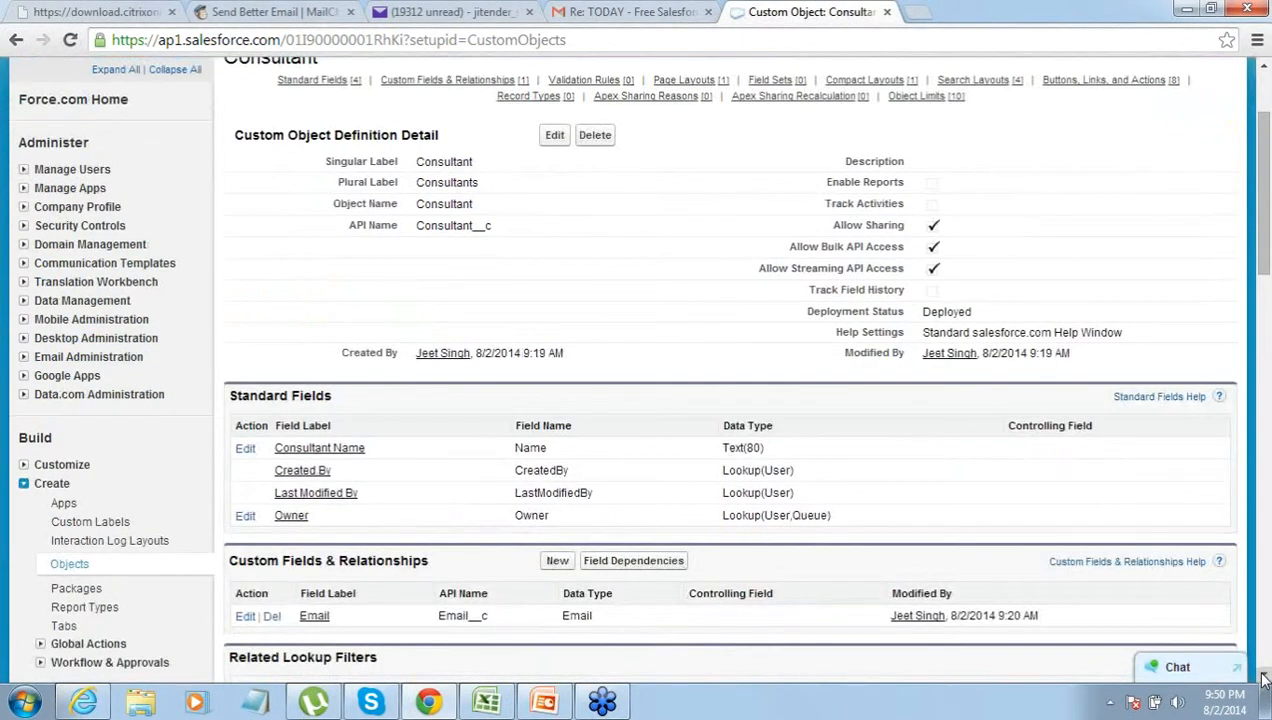
left_click(1263, 676)
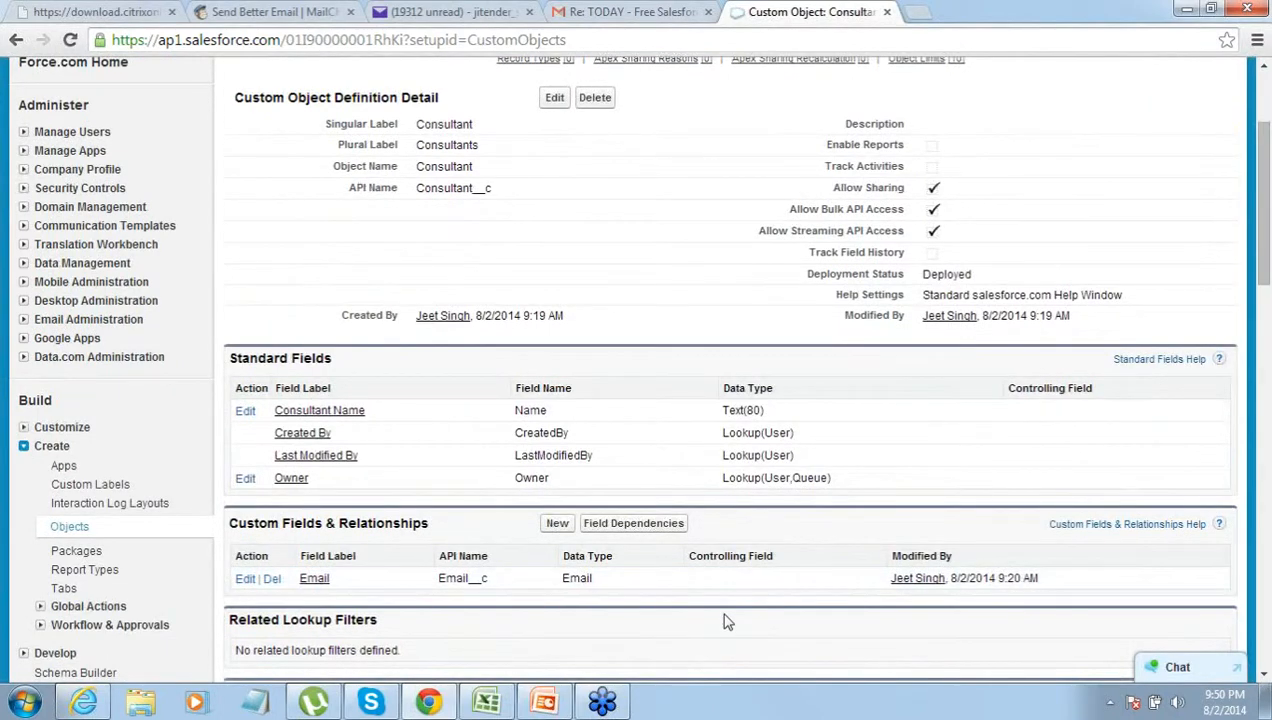
- Start a new Lookup Relationship field on Consultant related to the Project object
left_click(557, 524)
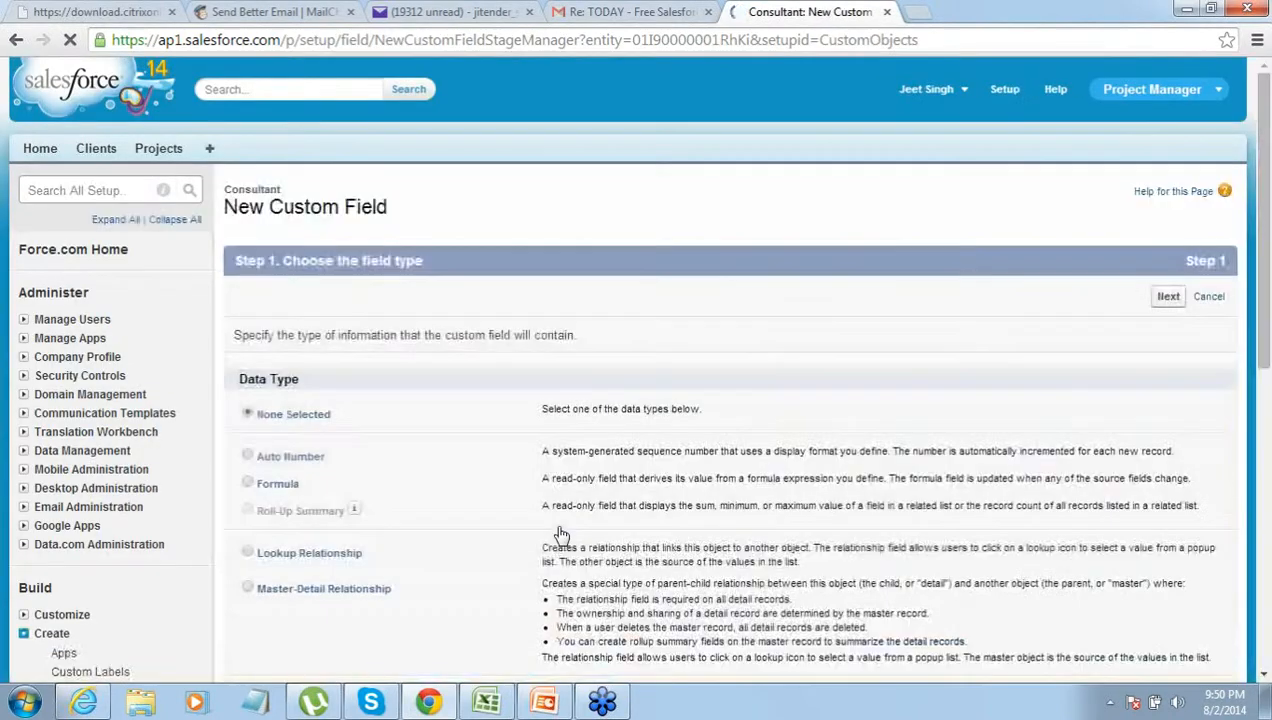
left_click(249, 555)
left_click(1169, 300)
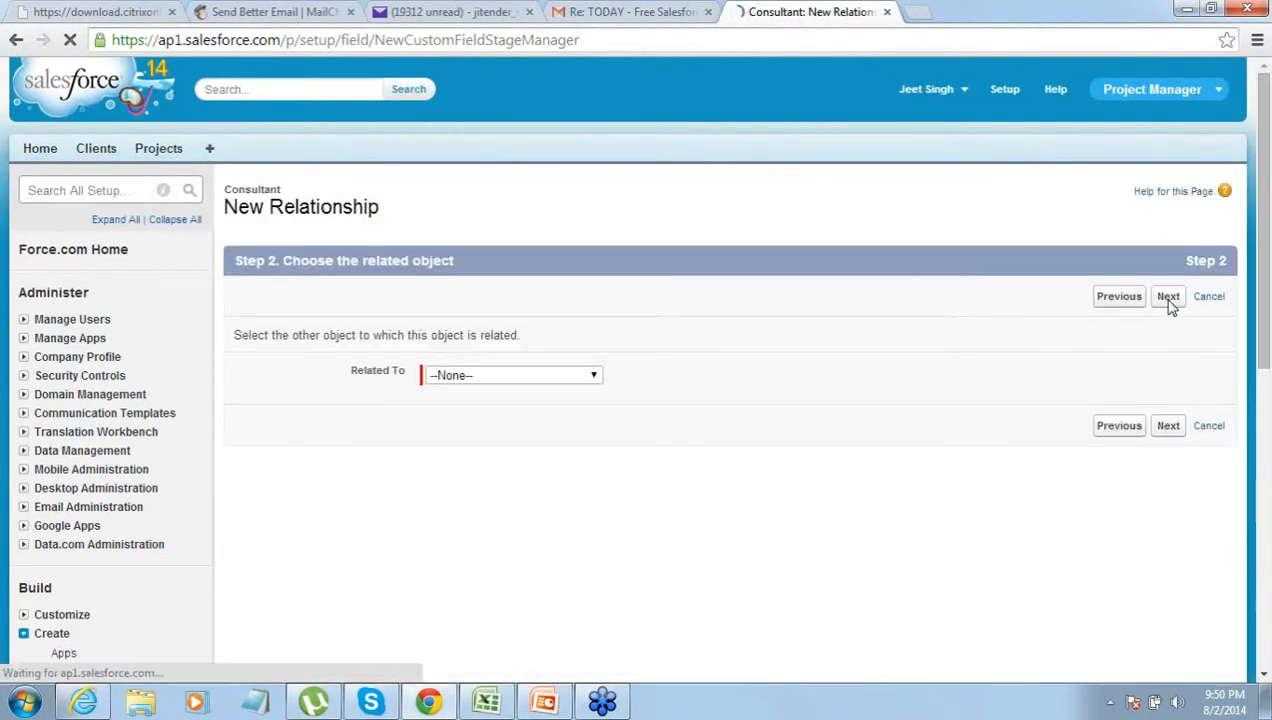
left_click(593, 375)
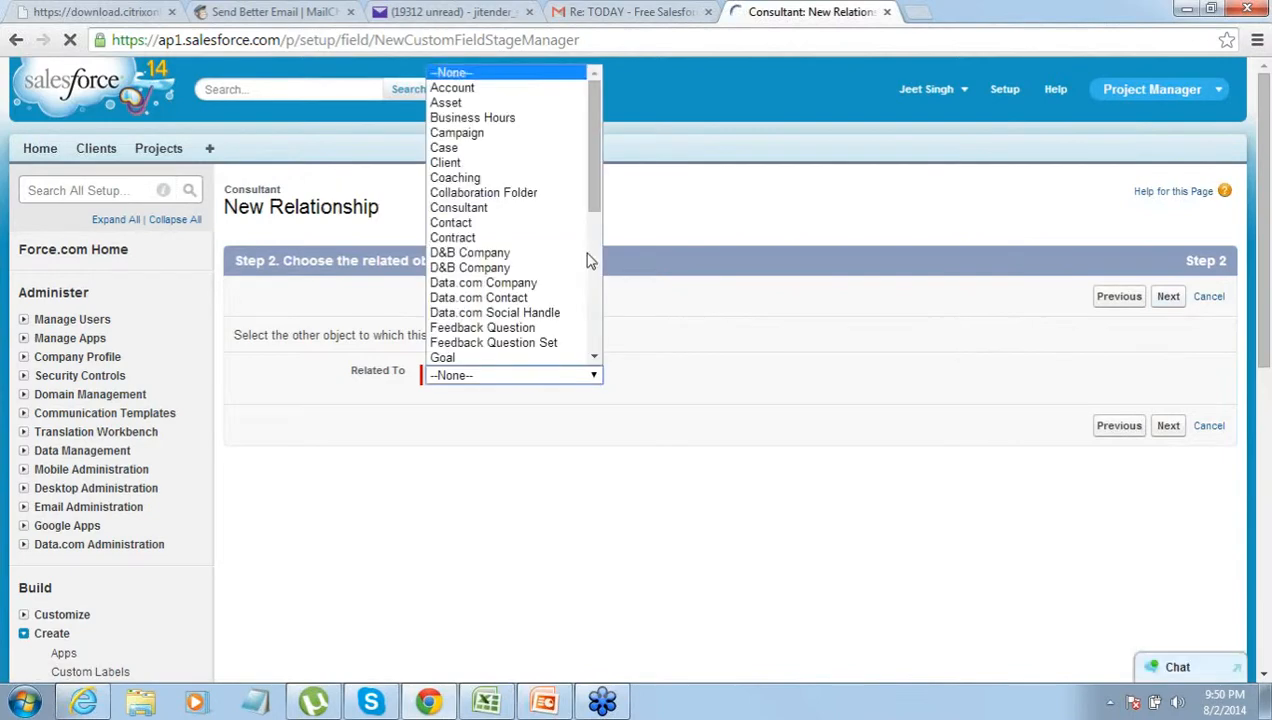
left_click_drag(592, 205, 591, 336)
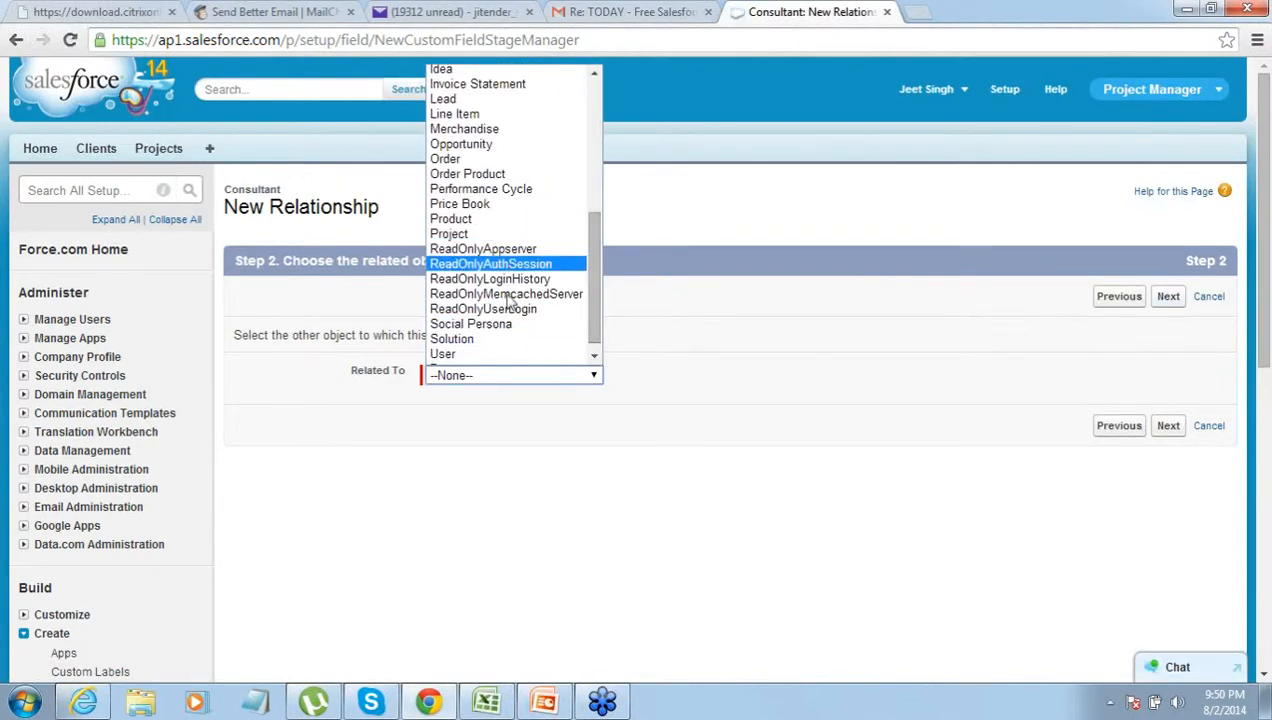
left_click(614, 306)
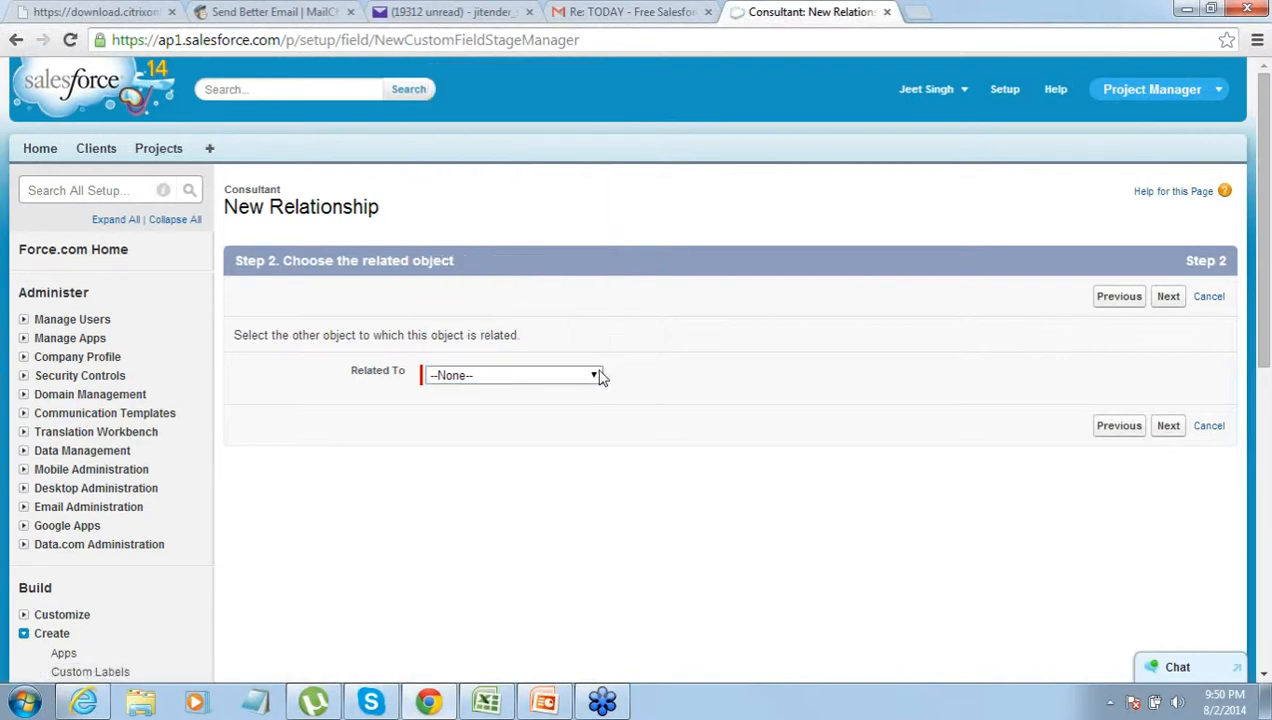
left_click_drag(364, 373, 410, 374)
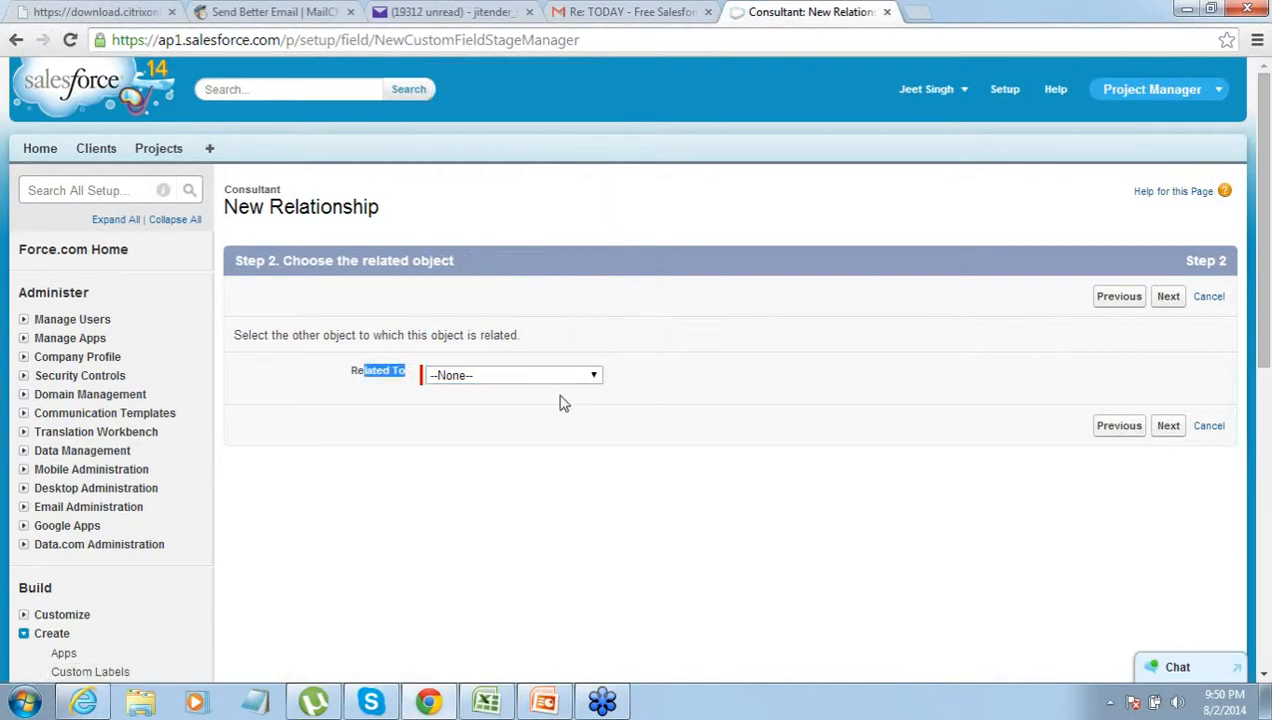
left_click(595, 378)
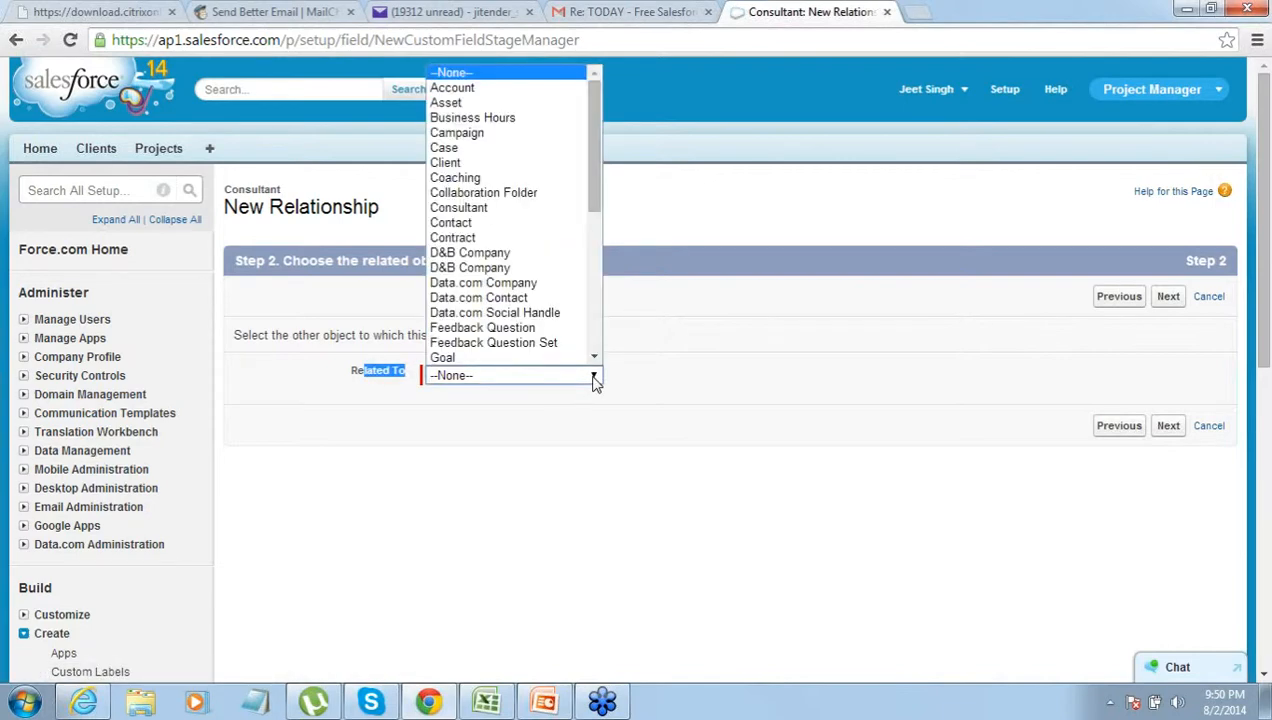
left_click(589, 180)
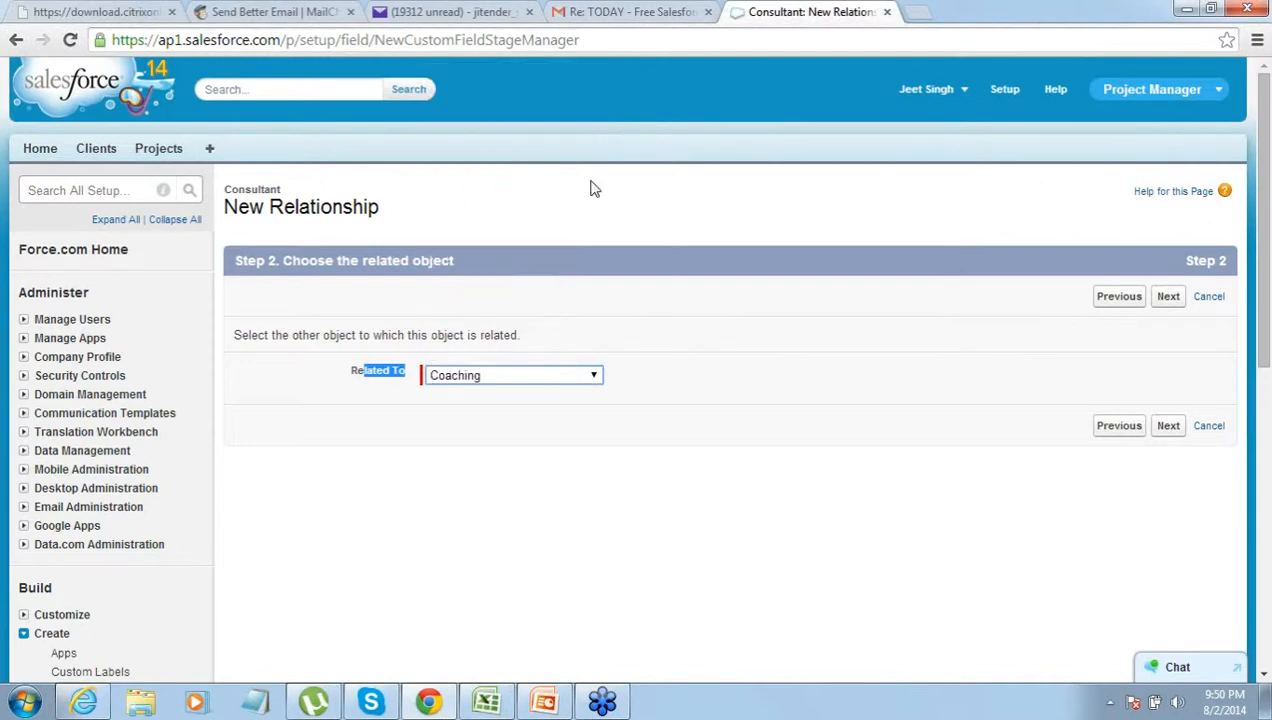
left_click(600, 376)
scroll(588, 314, "down", 1)
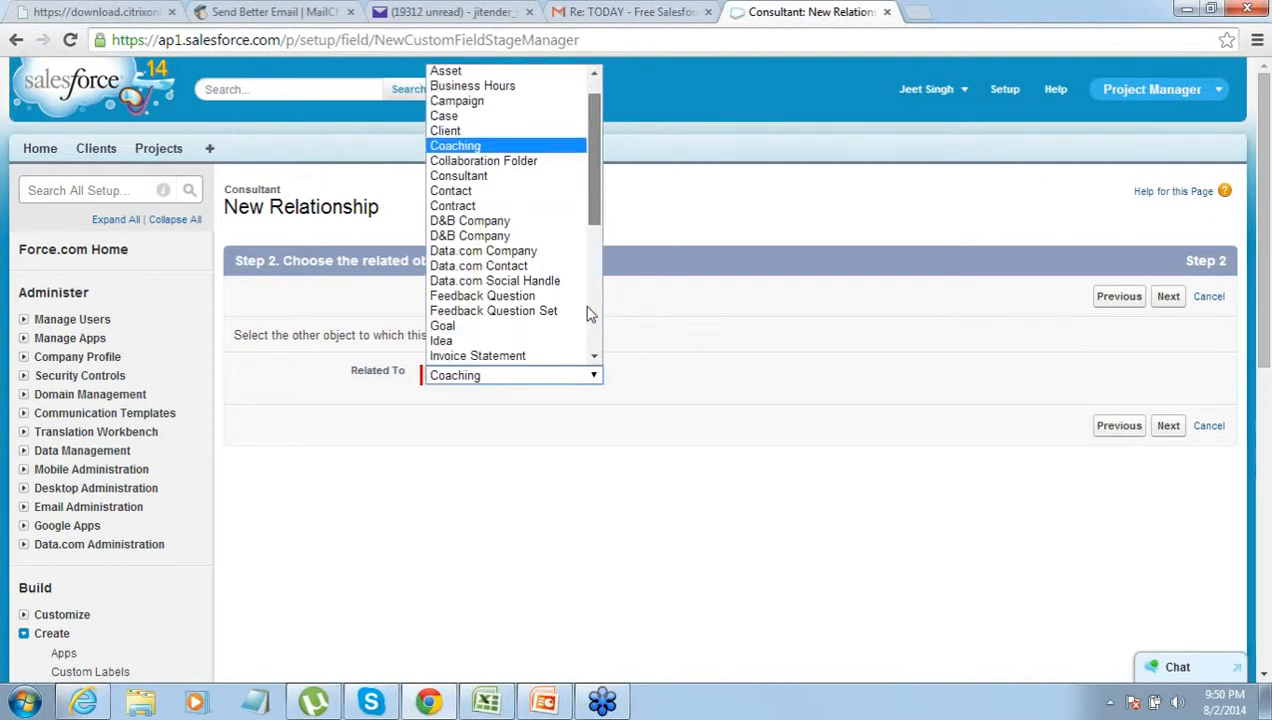
scroll(588, 314, "down", 5)
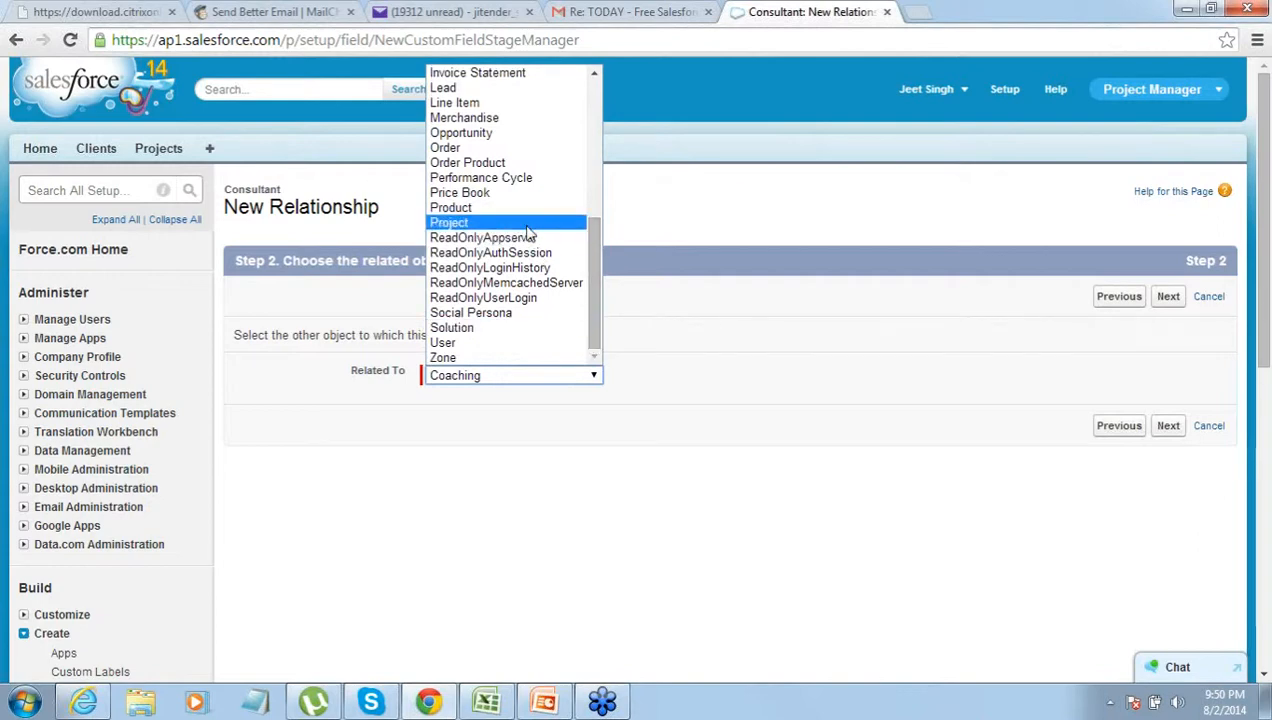
left_click(530, 223)
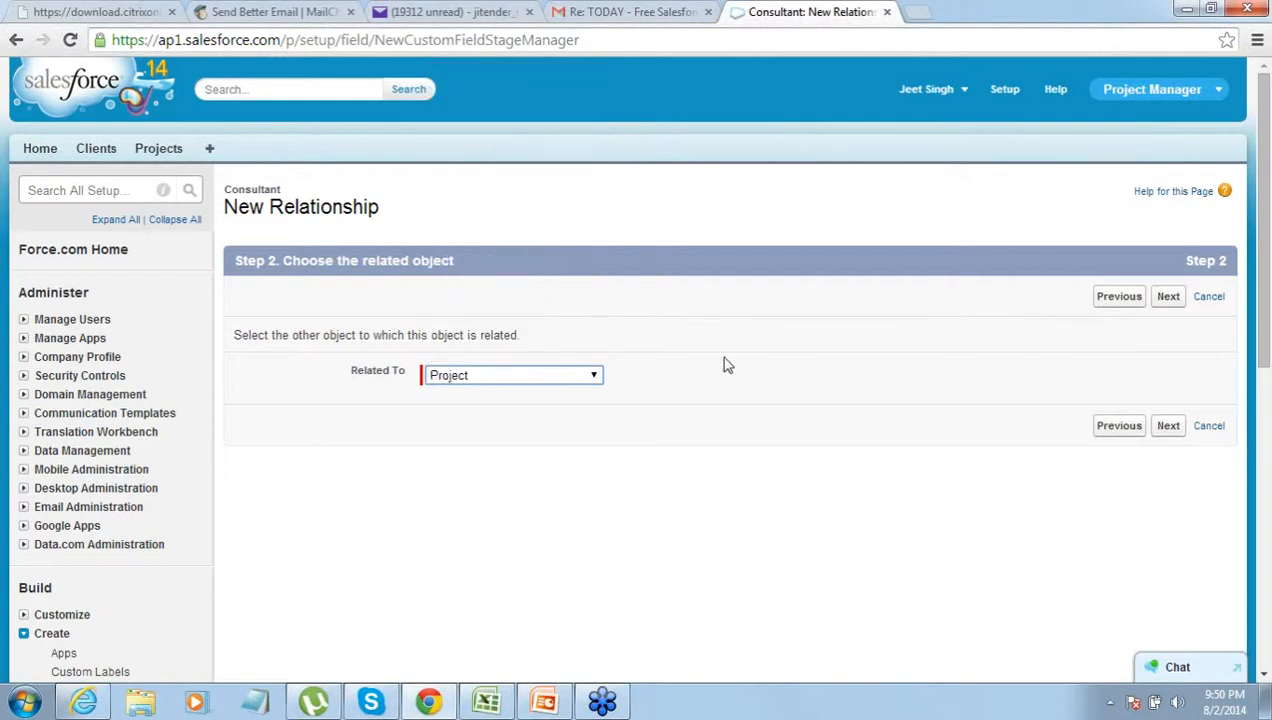
left_click(1170, 303)
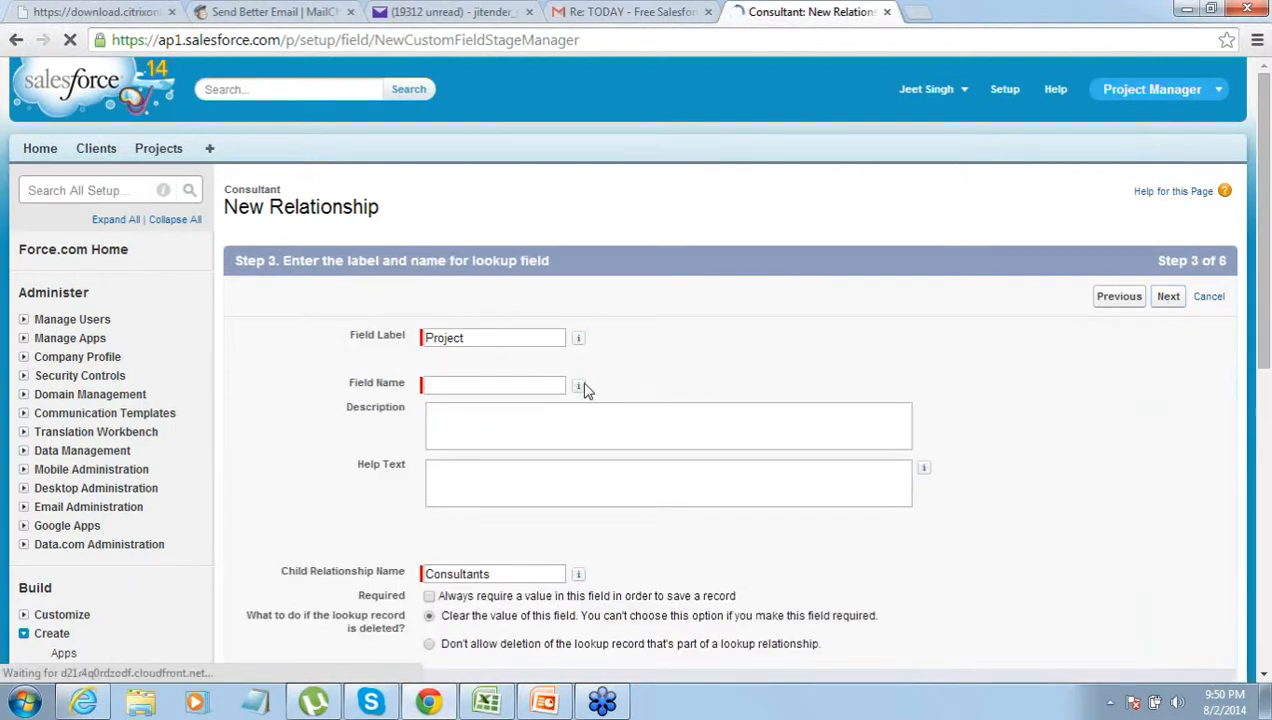
- Name the lookup field Project, keep default visibility and Consultant Layout, and save
left_click(553, 385)
type("Project")
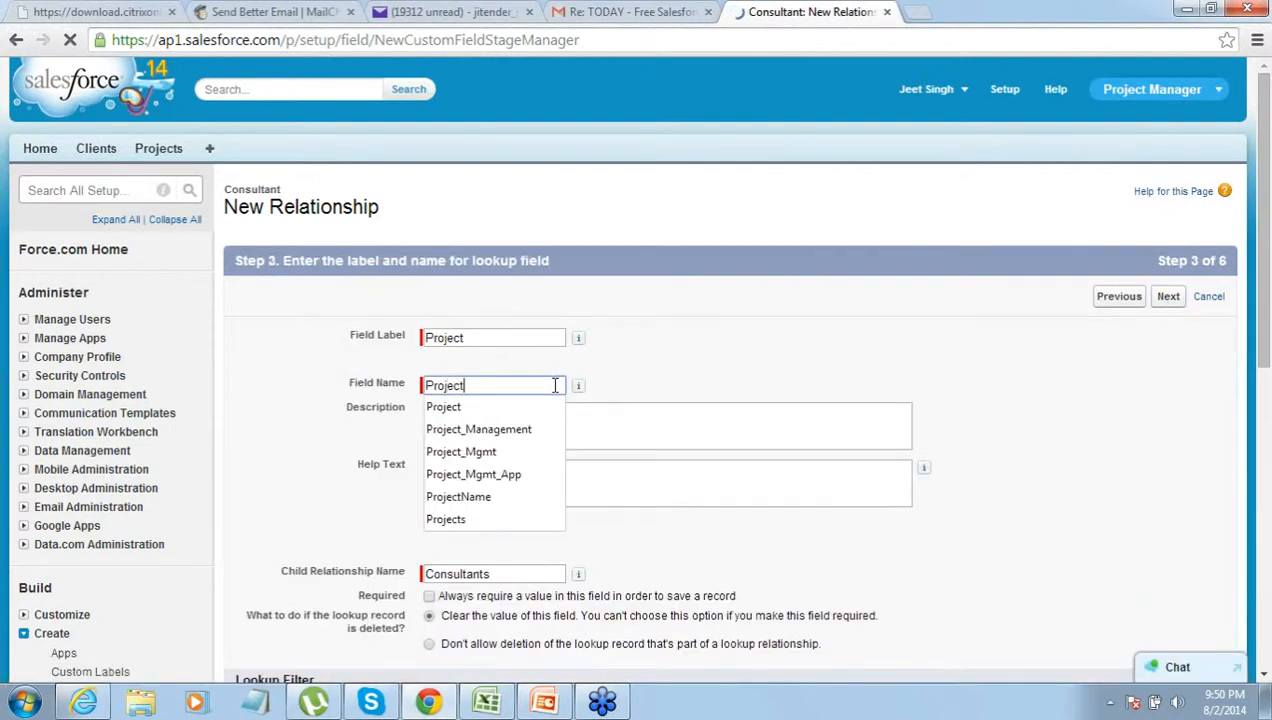
left_click(1169, 300)
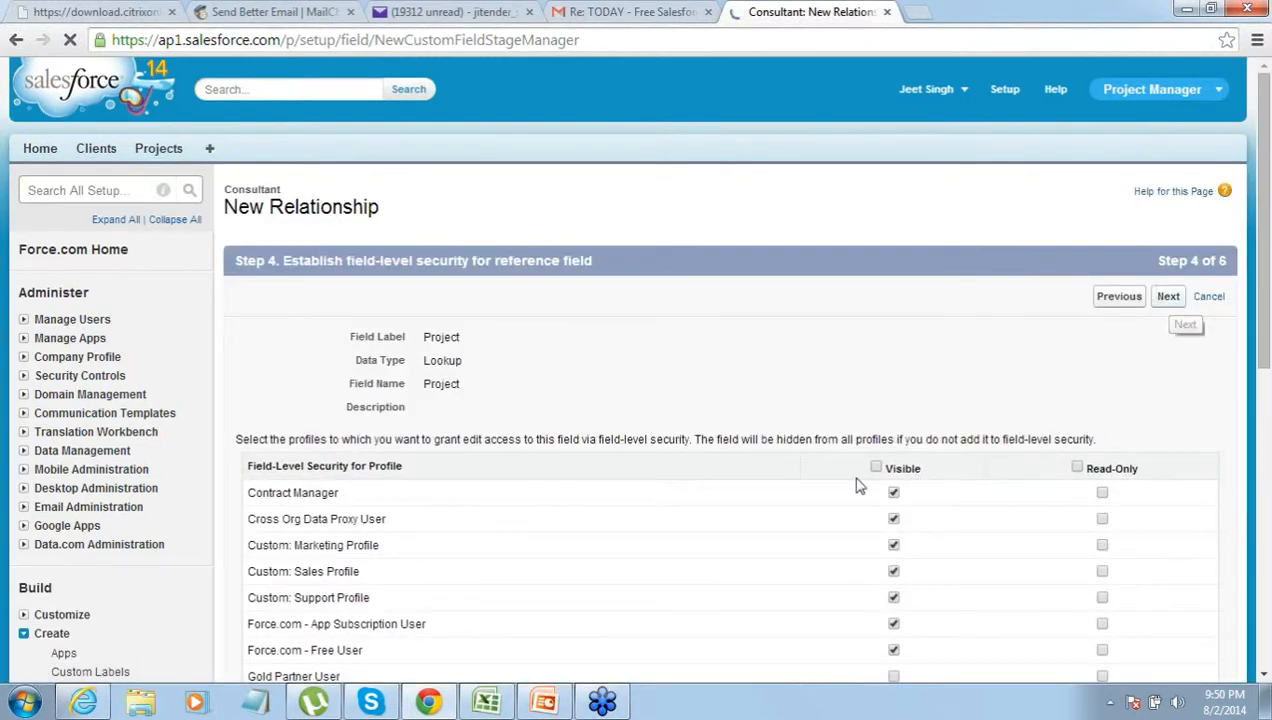
left_click(1168, 299)
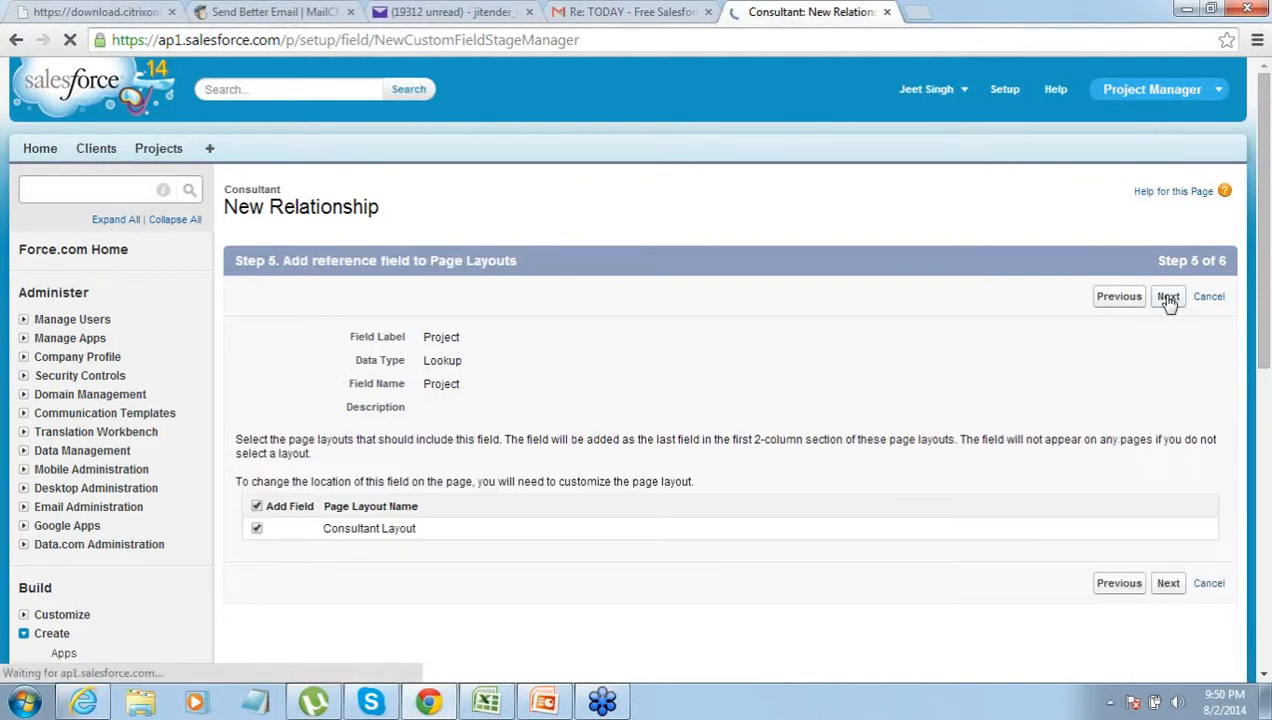
left_click(1168, 584)
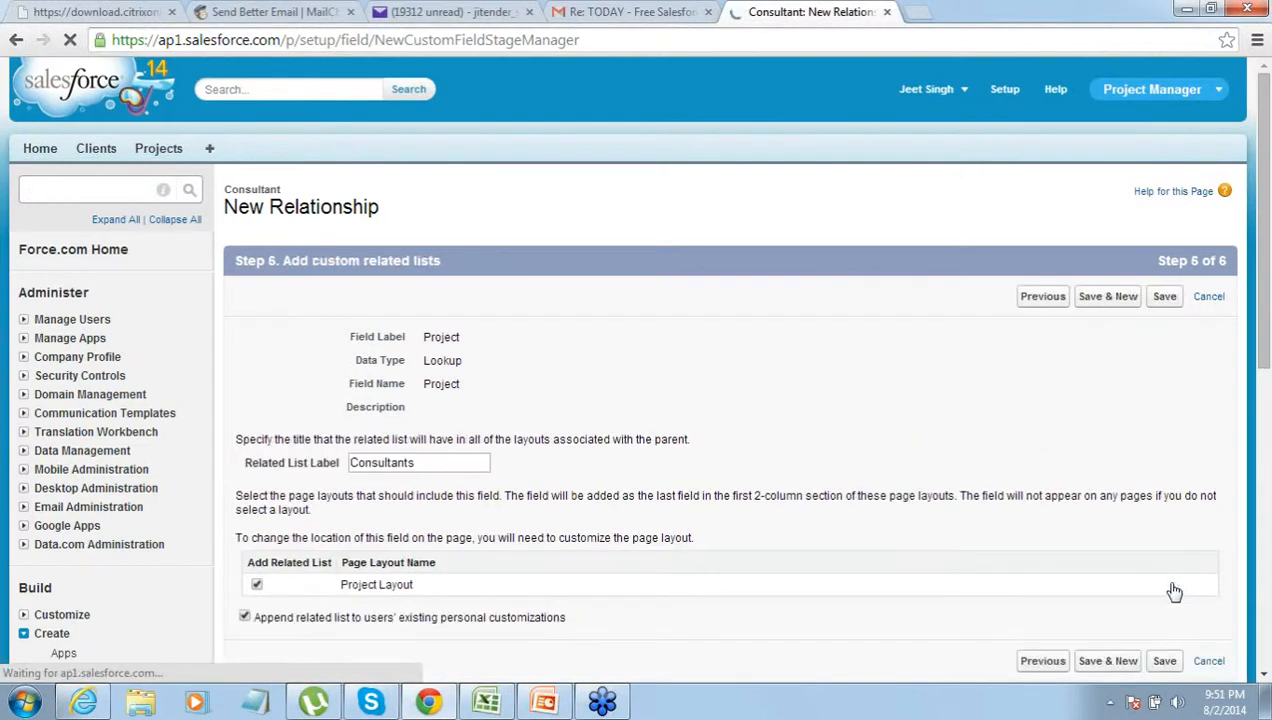
left_click(1165, 300)
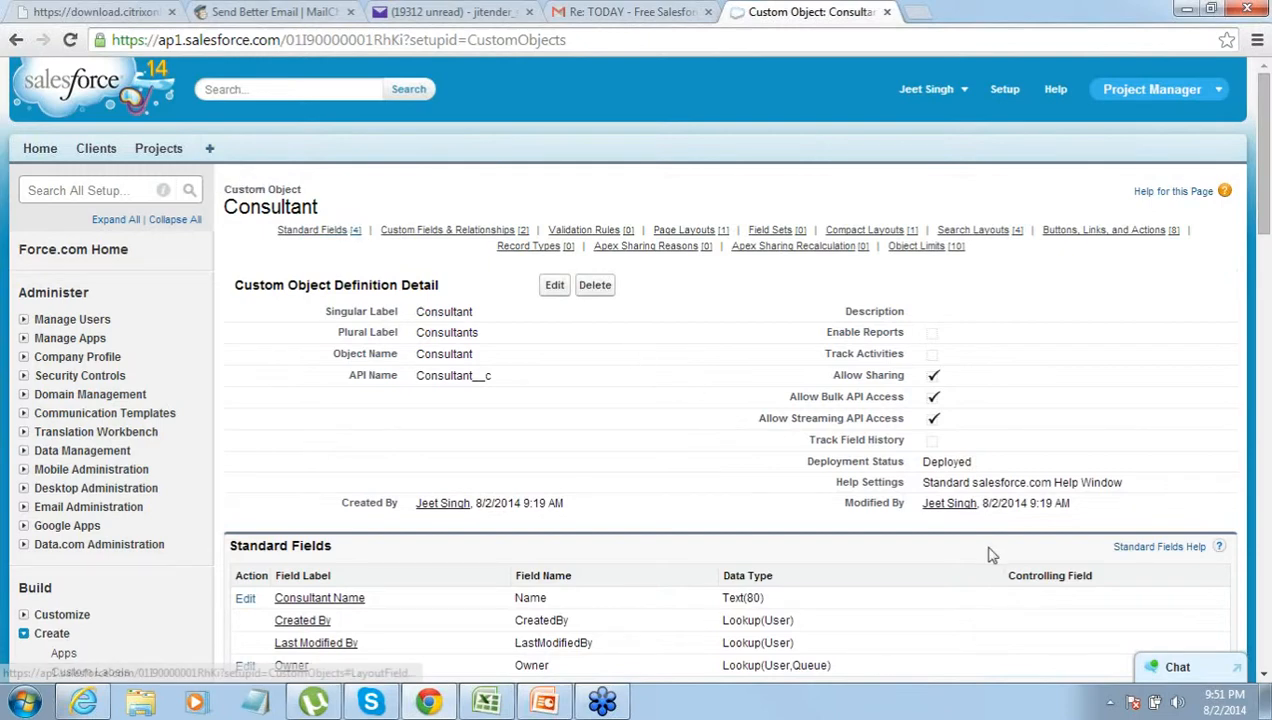
- Create a Consultant object tab with the Credit card style using default visibility settings
scroll(446, 536, "down", 3)
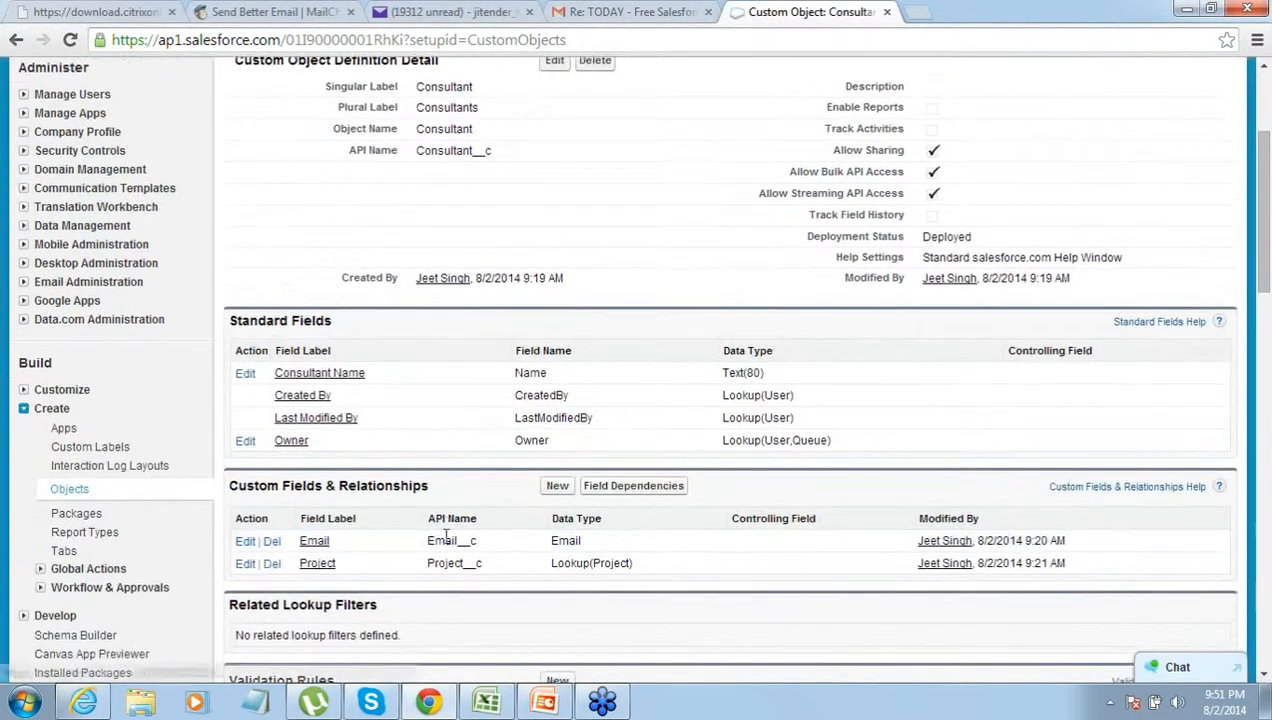
left_click(63, 552)
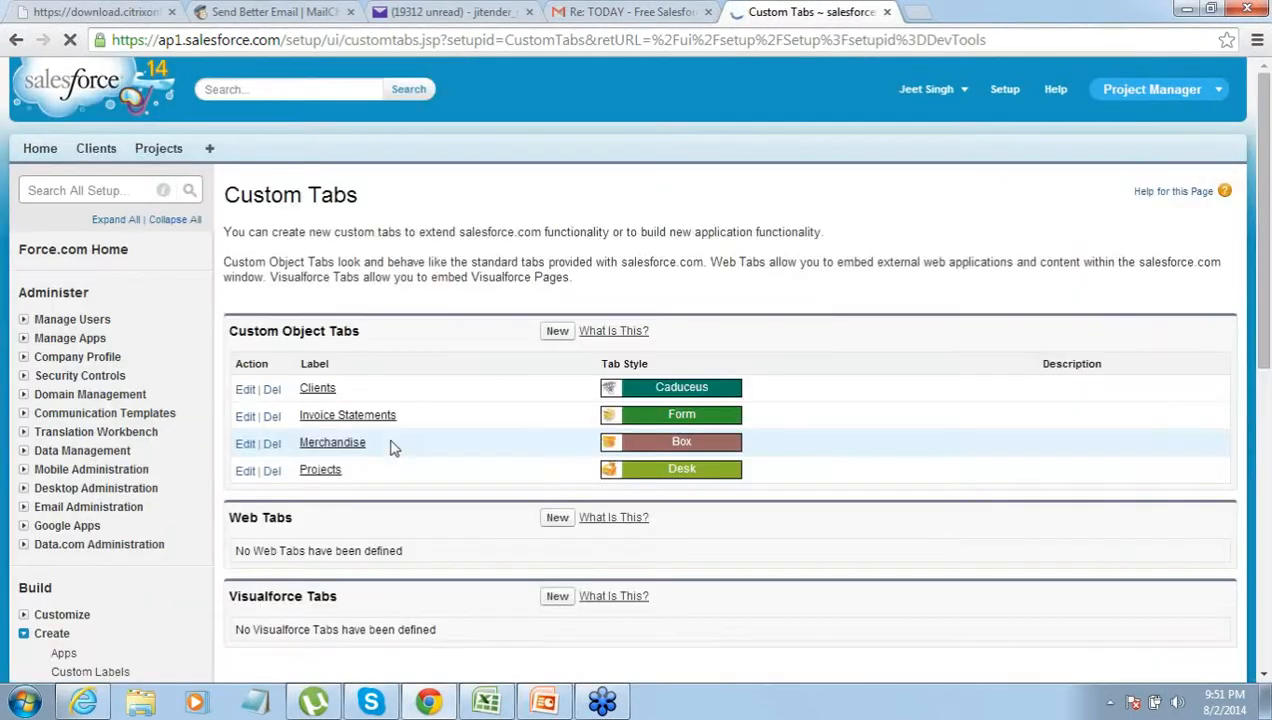
left_click(558, 334)
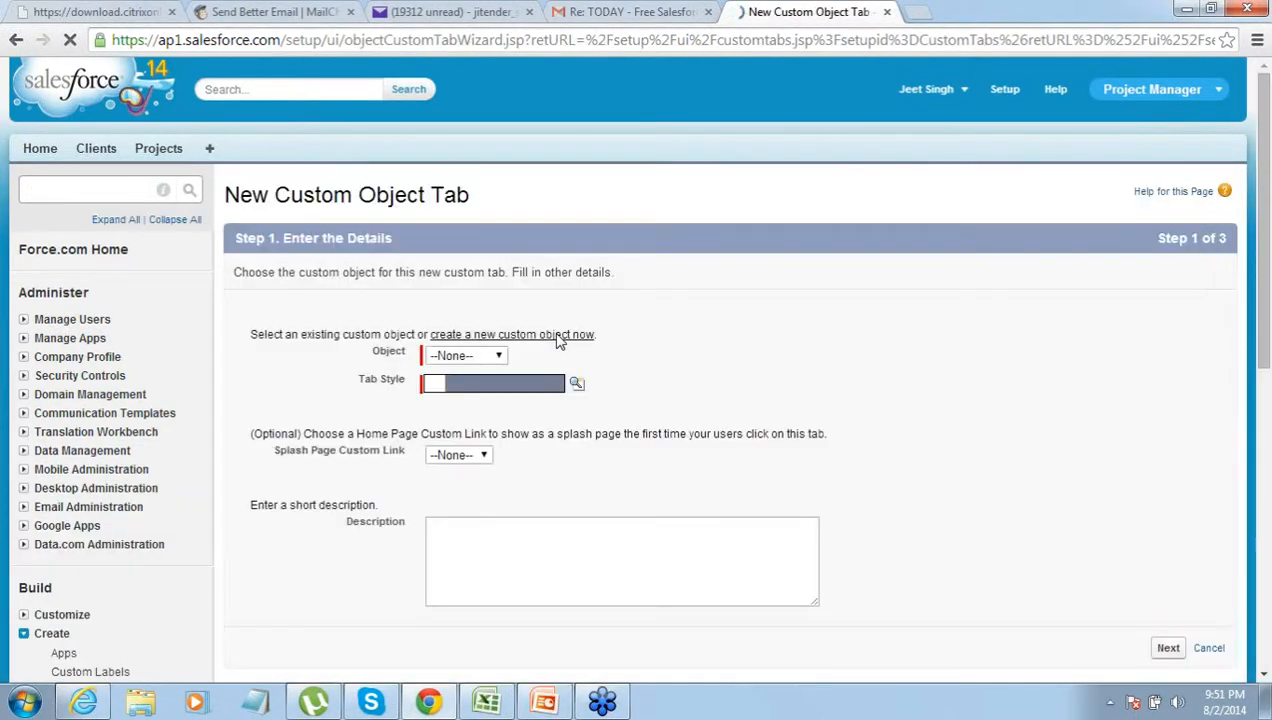
left_click(500, 356)
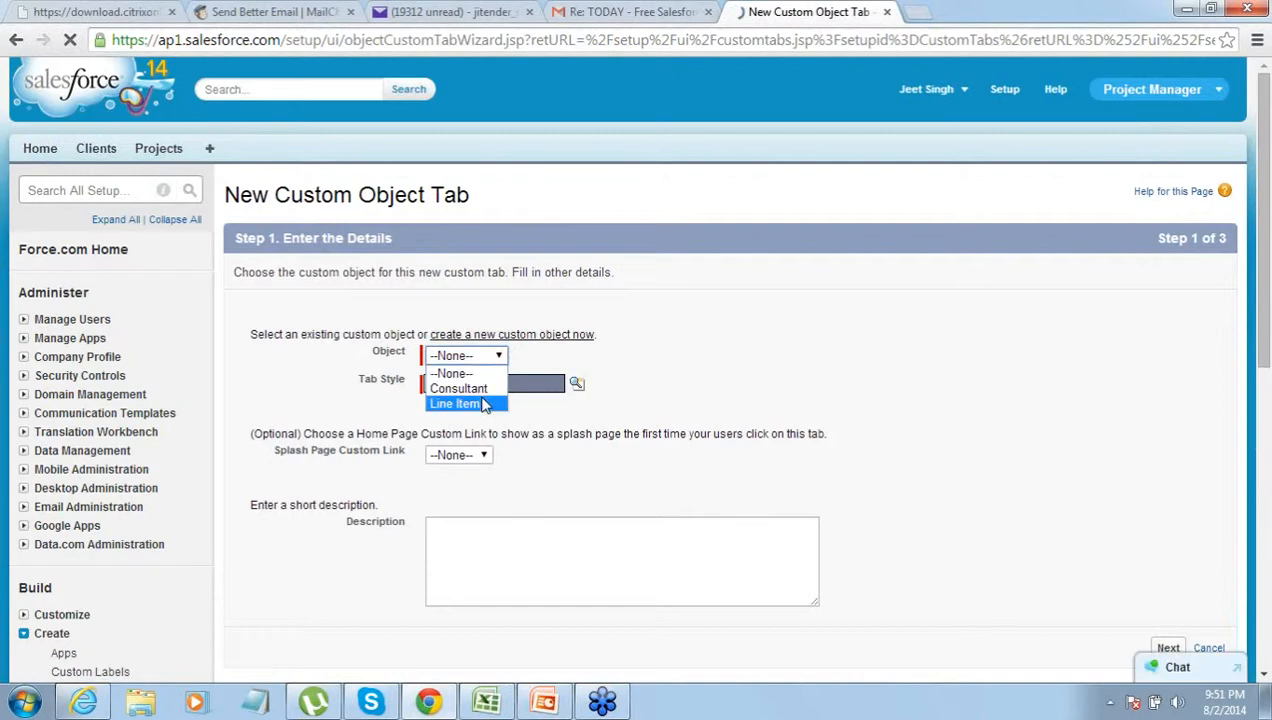
left_click(482, 389)
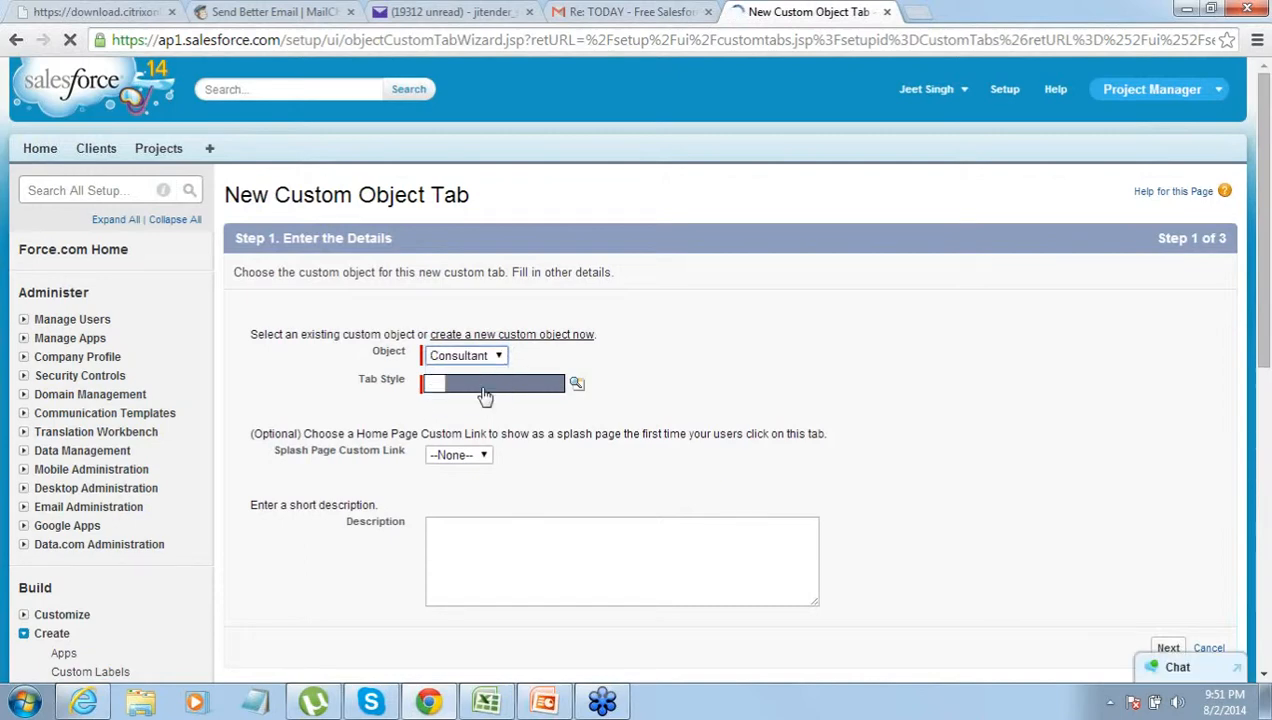
left_click(578, 386)
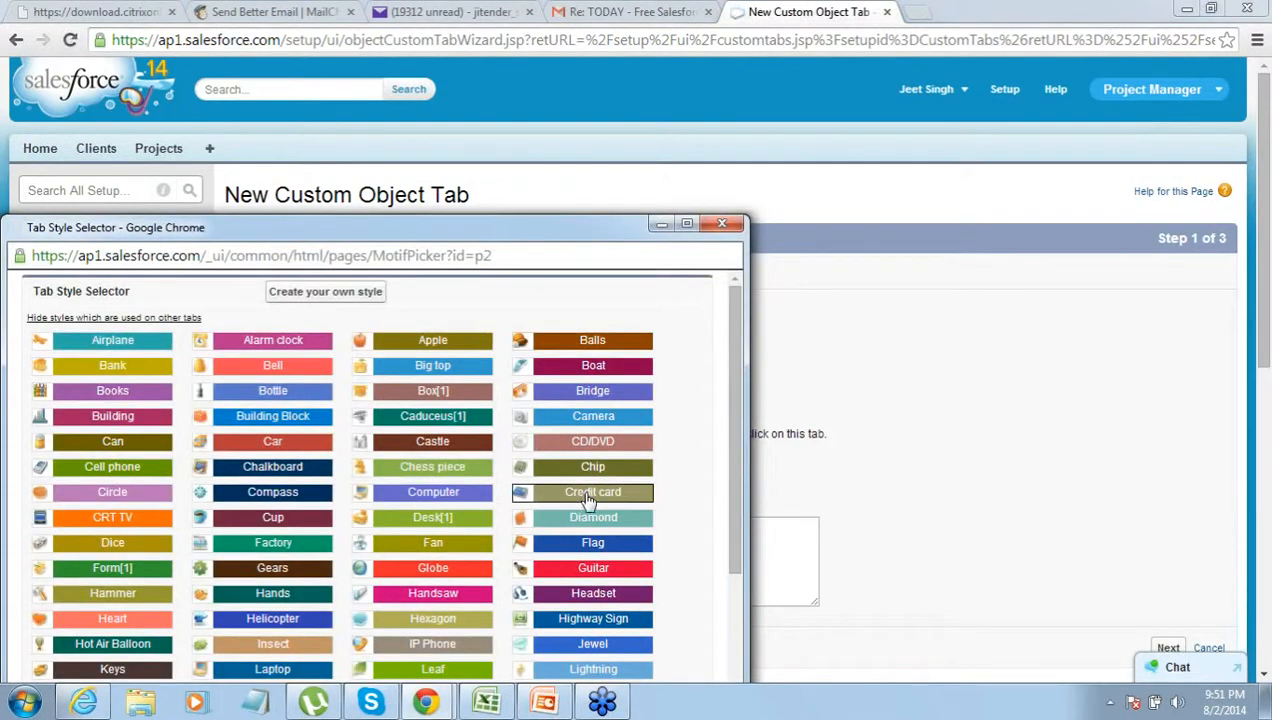
left_click(588, 496)
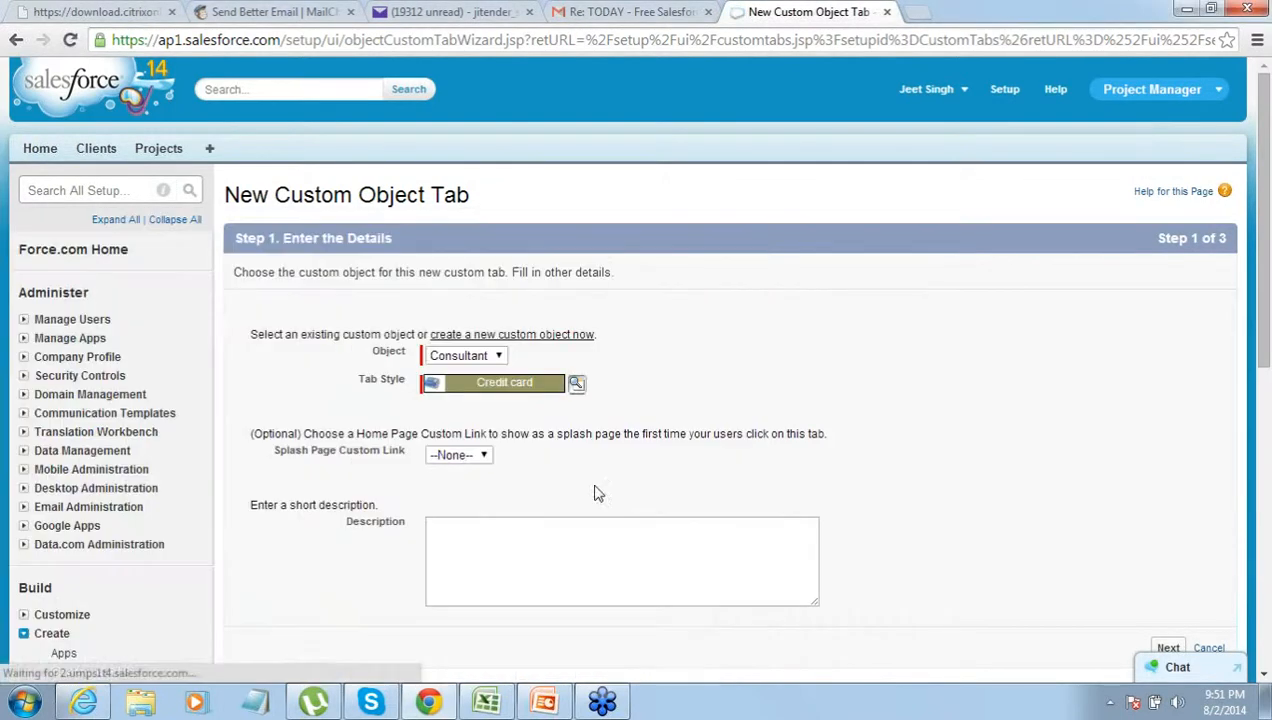
left_click(1168, 648)
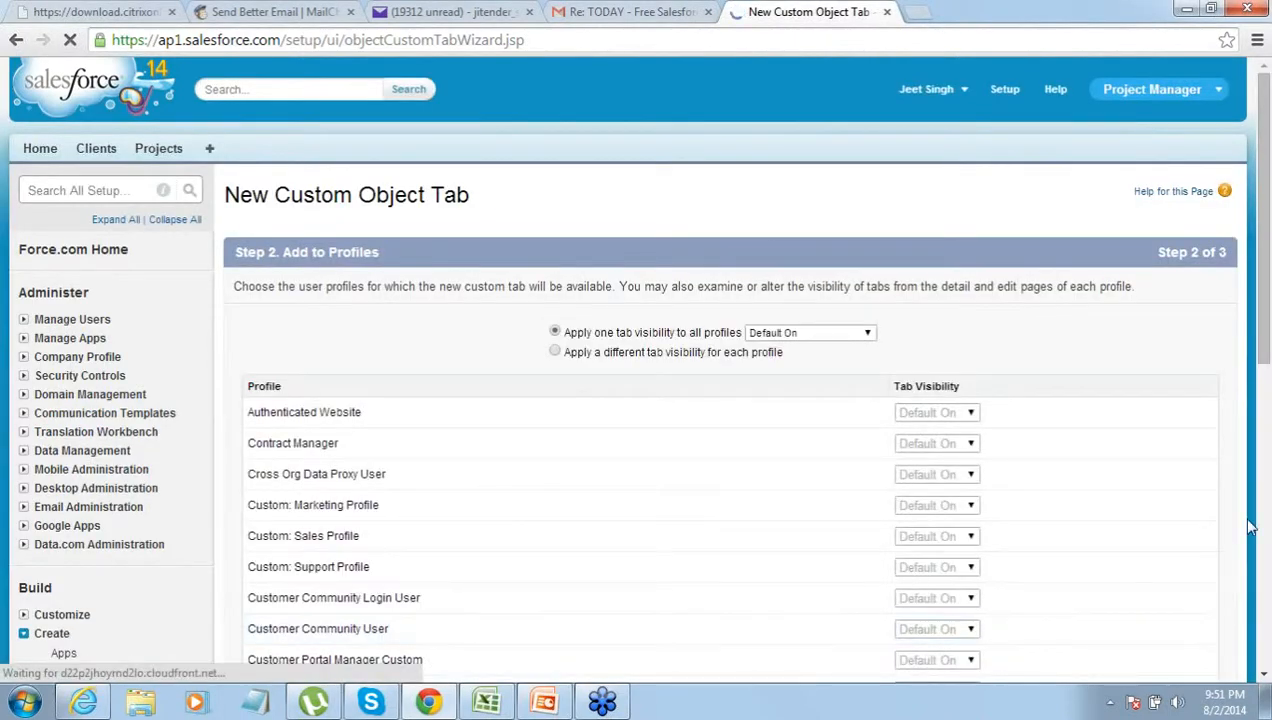
scroll(1265, 676, "down", 7)
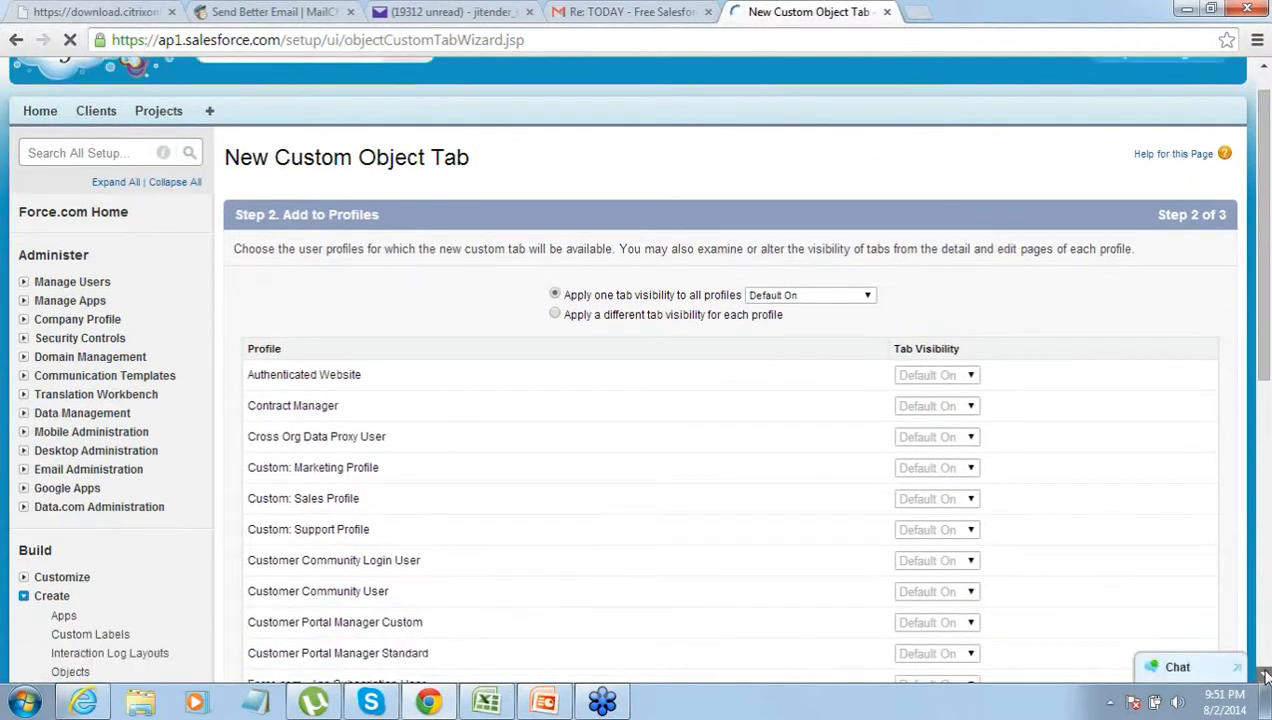
left_click(1168, 595)
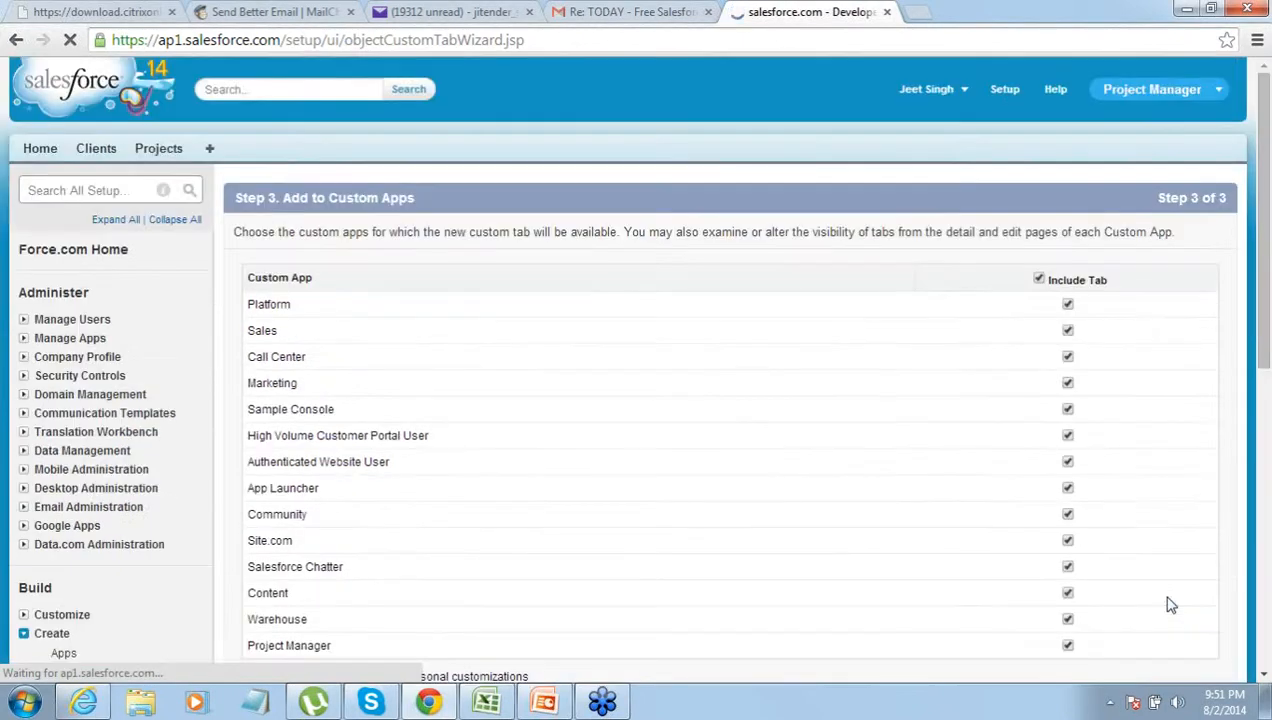
scroll(1265, 678, "down", 3)
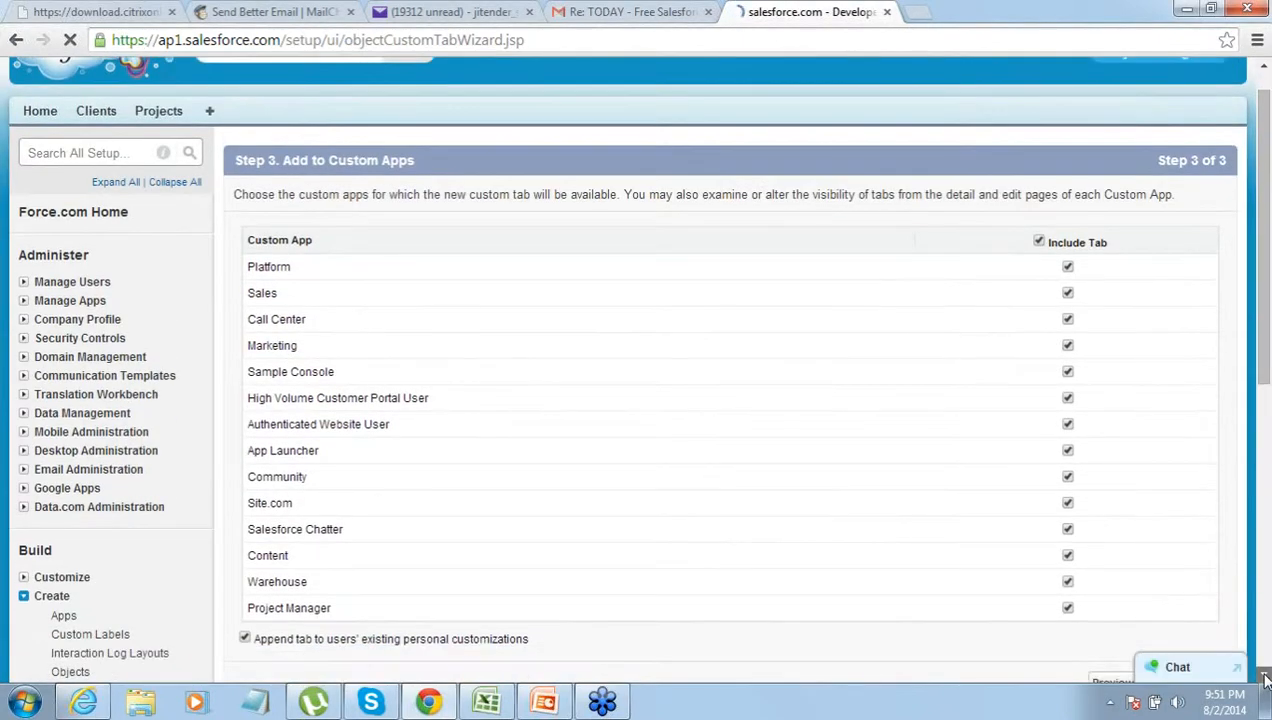
left_click(1165, 608)
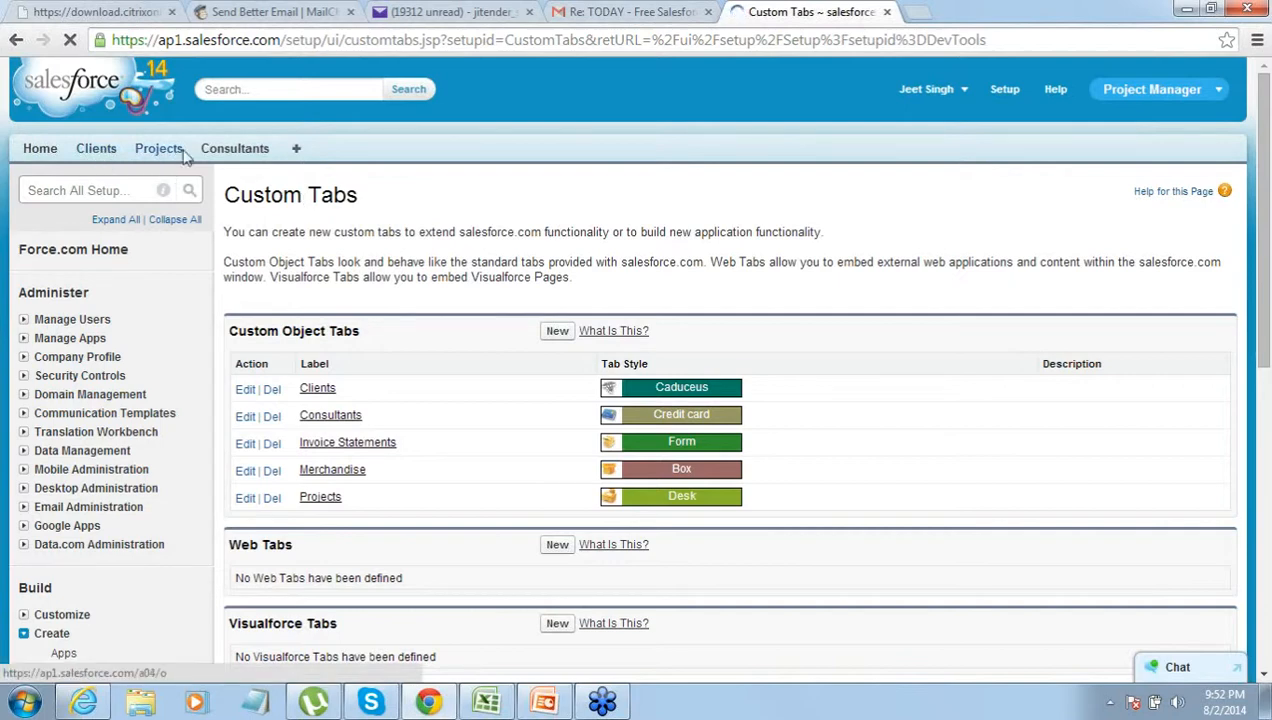
- Add a consultant with the consultant's name and e-mail, linked to SAP Implementation, and save
left_click(228, 157)
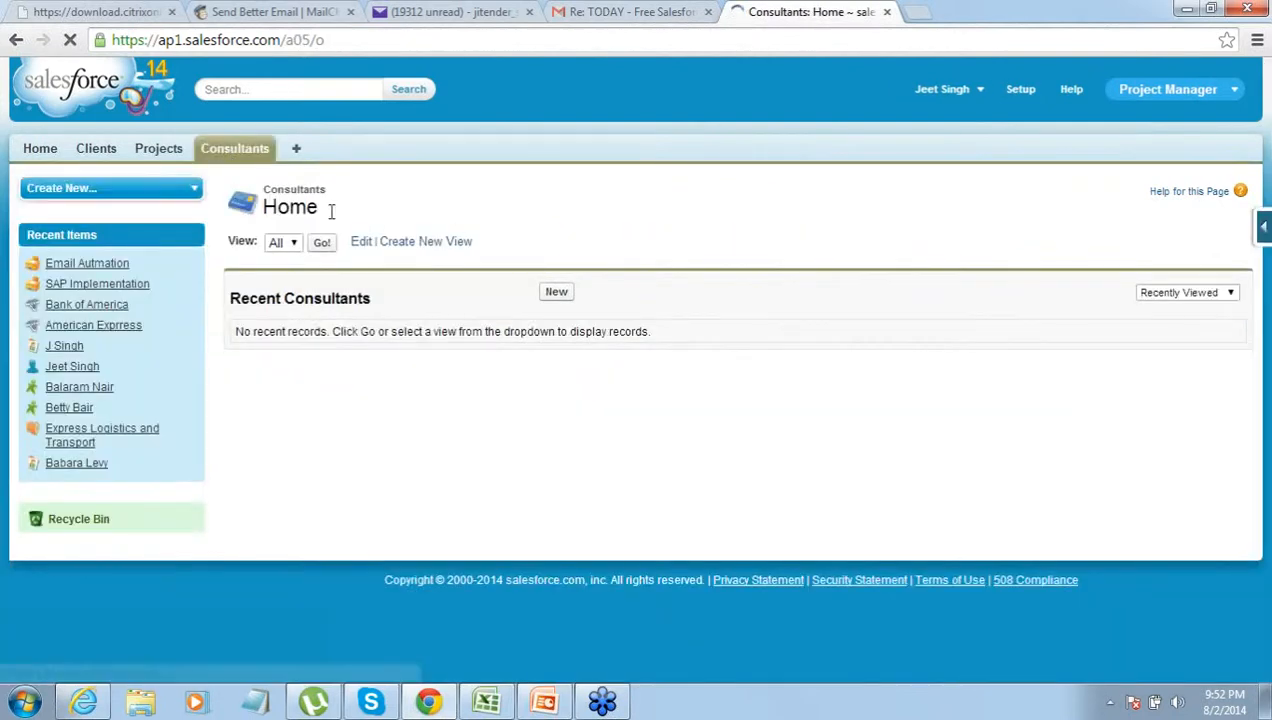
left_click(545, 298)
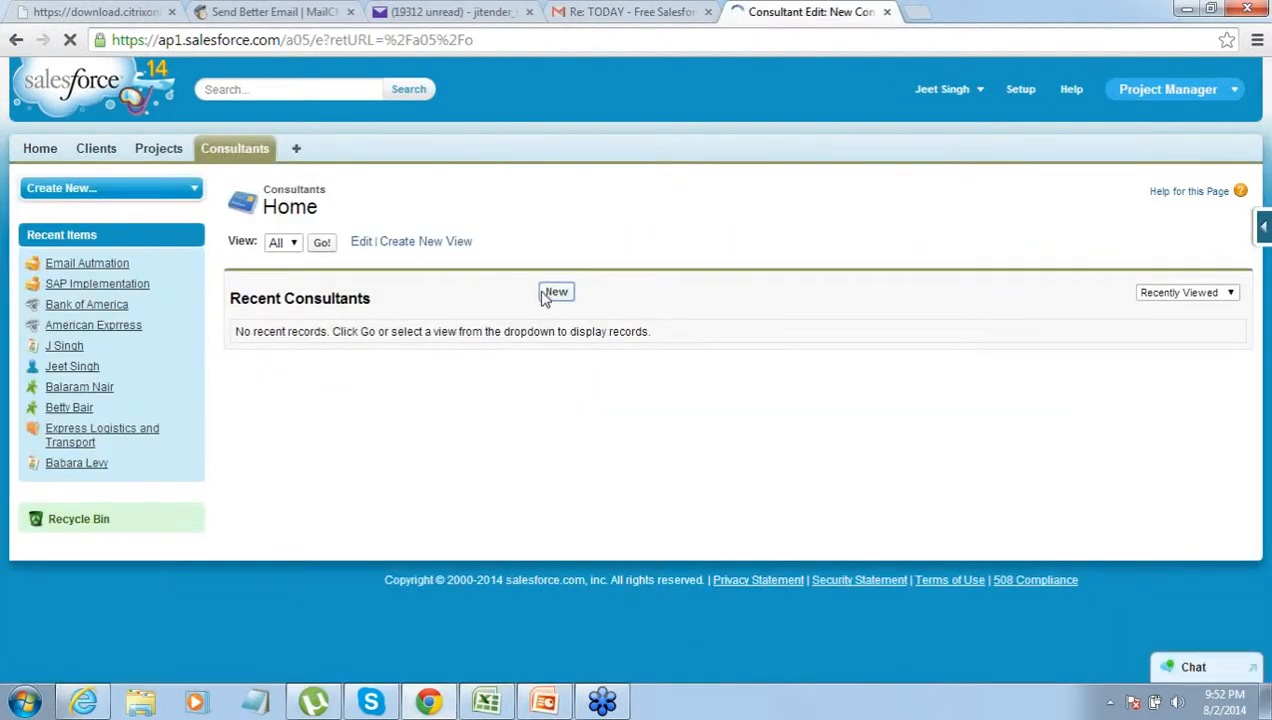
type("Amitabh Bachan")
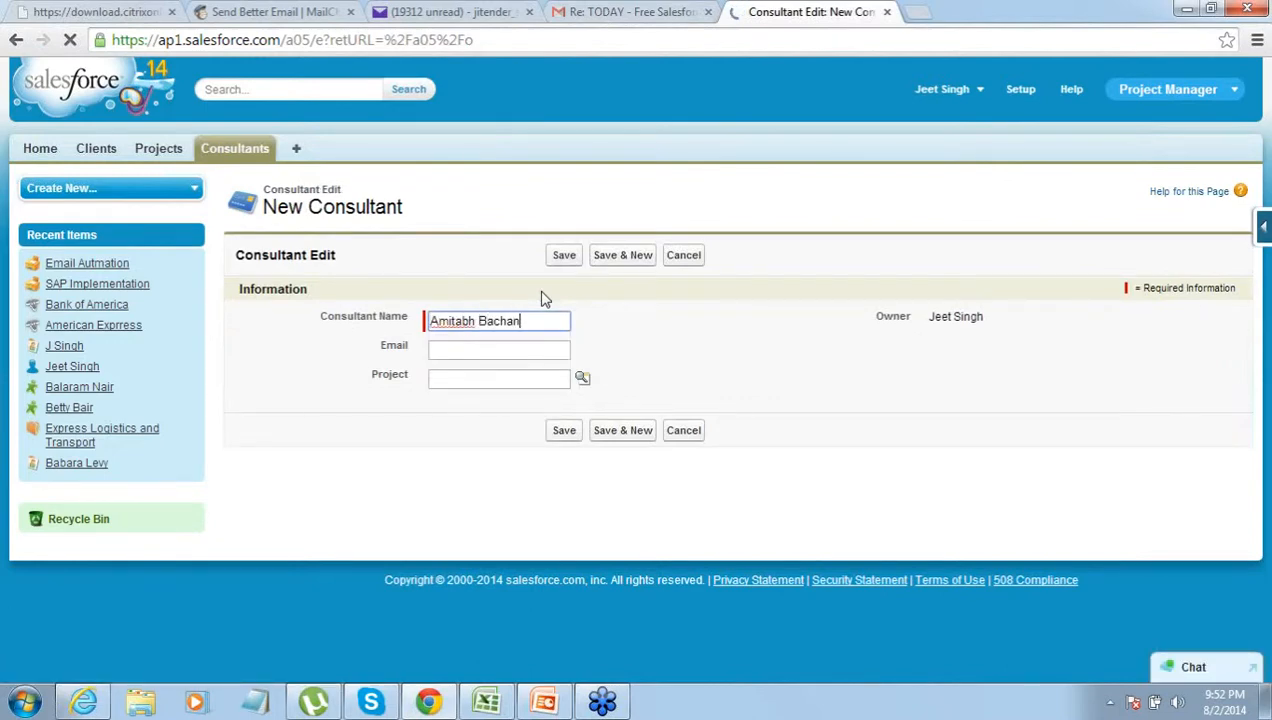
key("Tab")
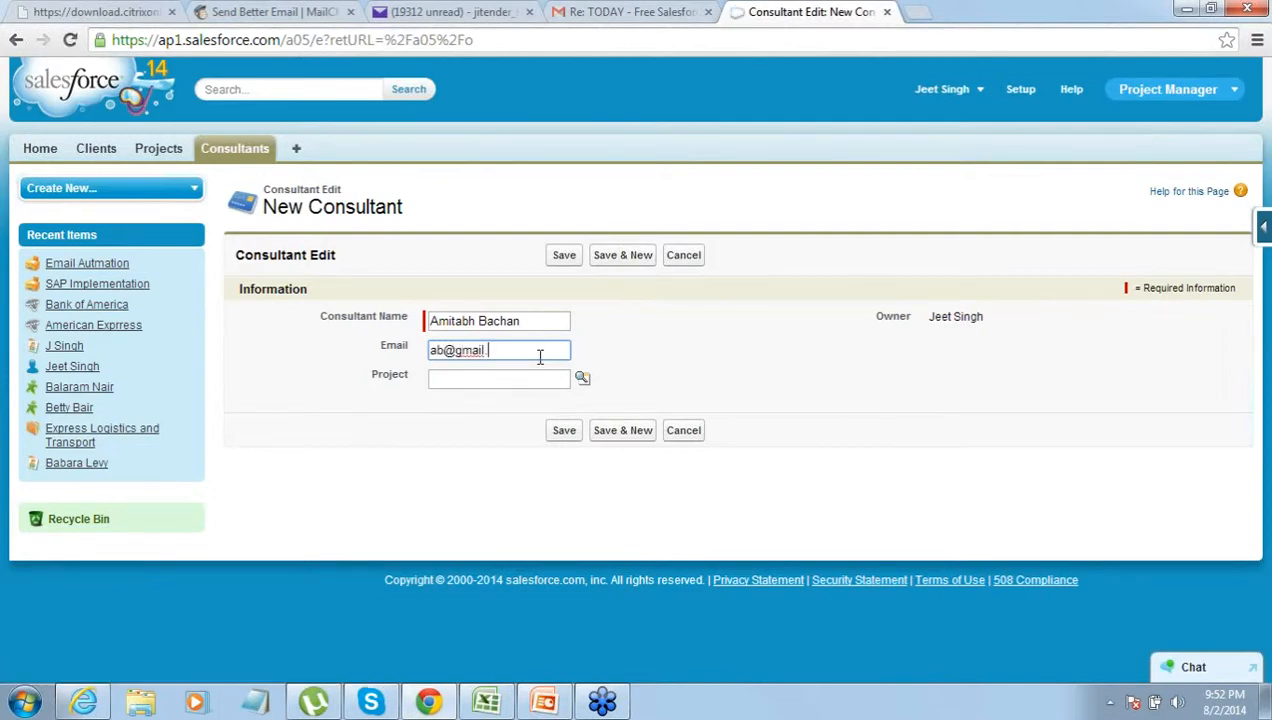
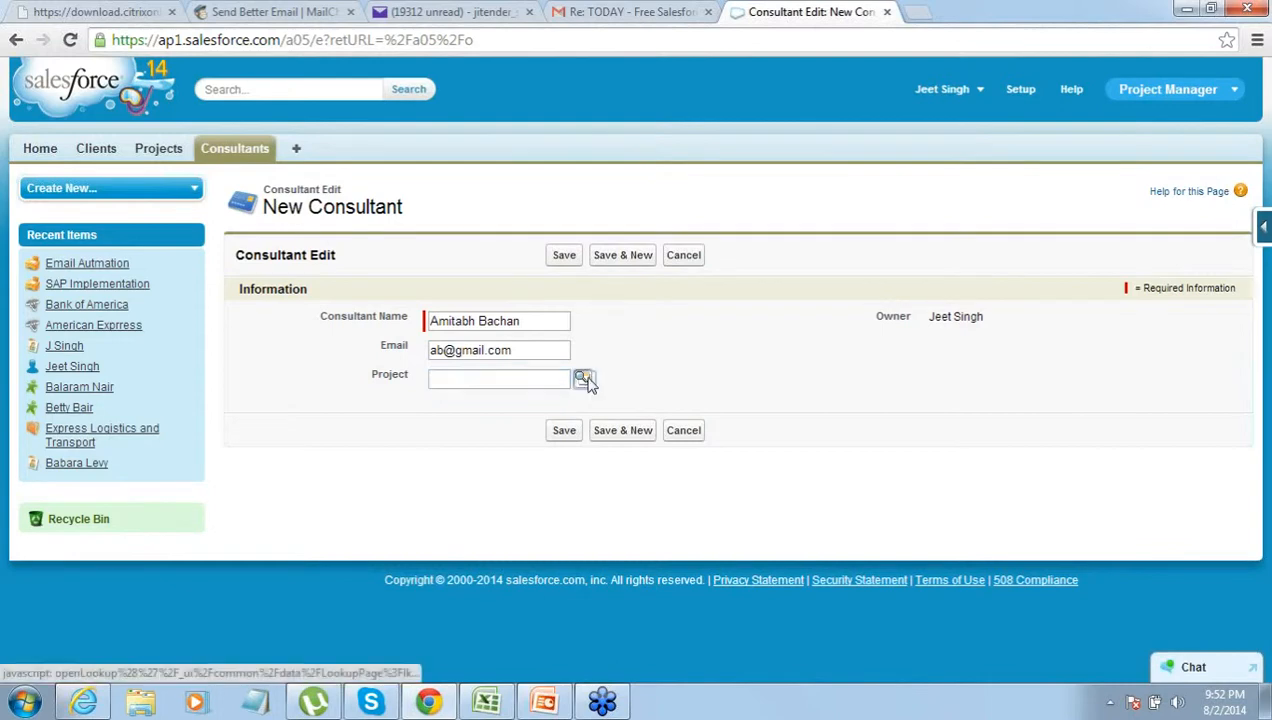
left_click(583, 379)
left_click_drag(596, 250, 699, 156)
left_click(420, 404)
left_click(440, 426)
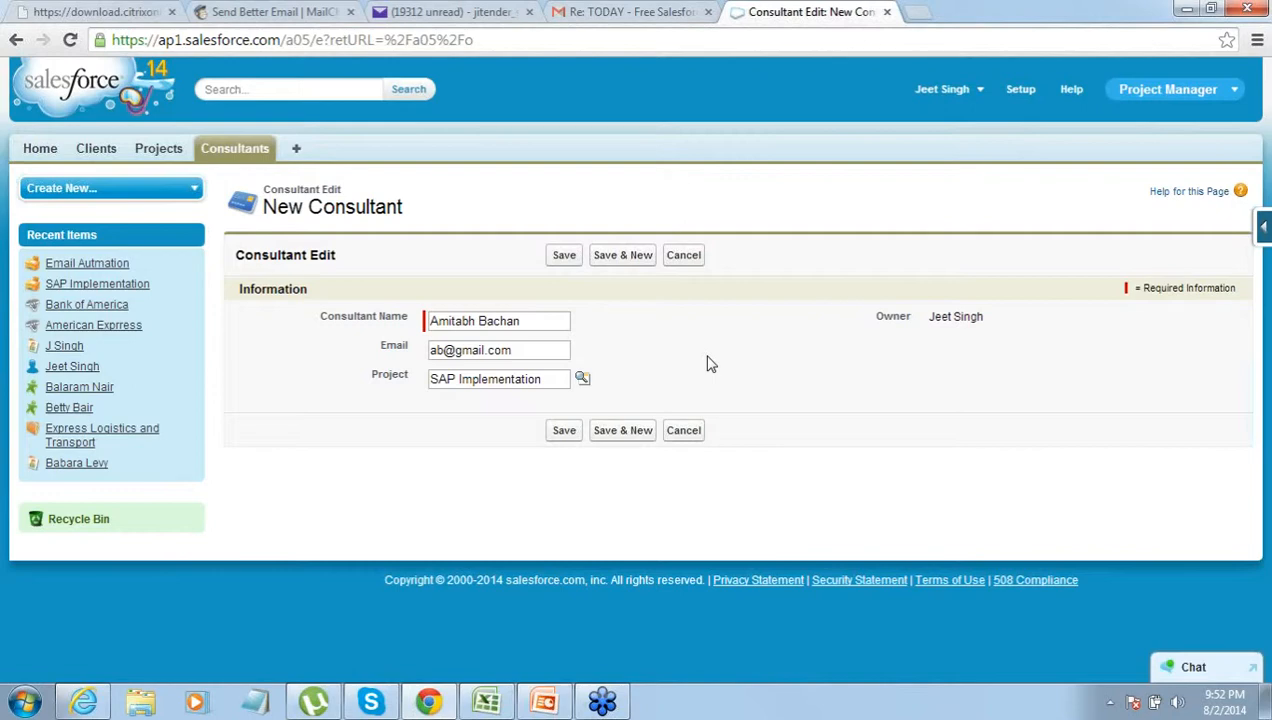
left_click(563, 262)
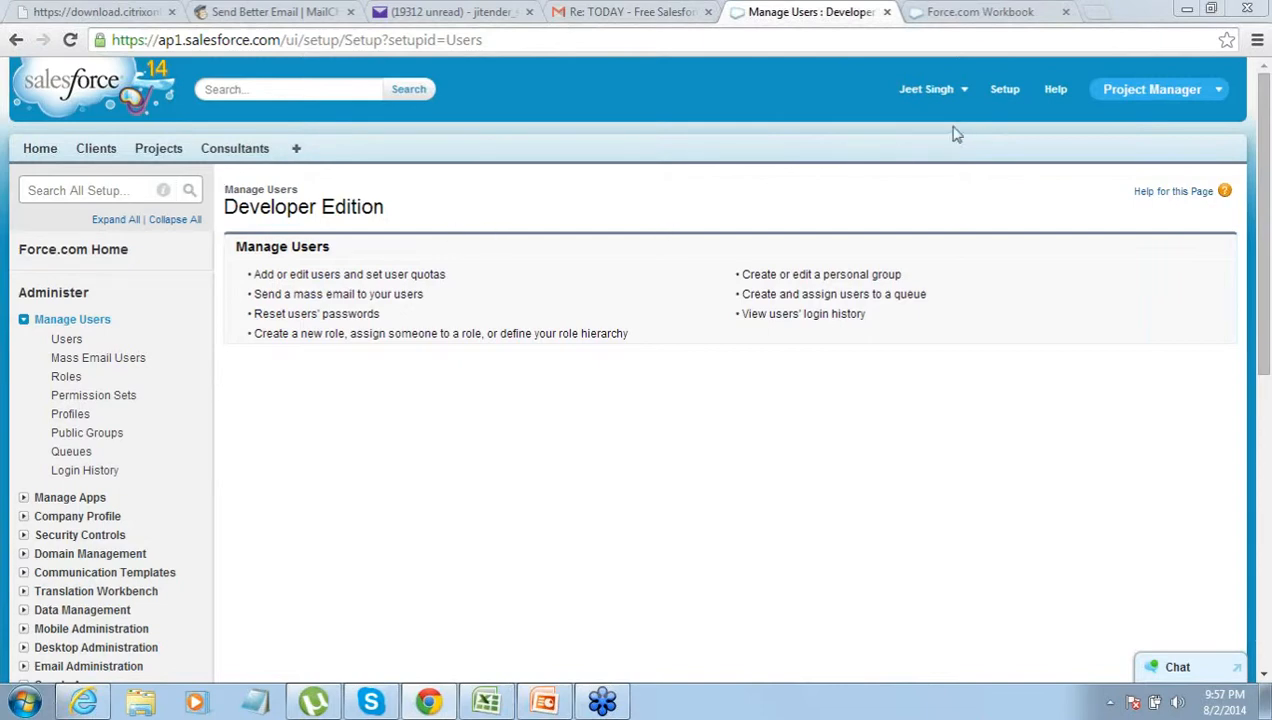
- Navigate to Setup > Mobile Administration > Salesforce1 > Settings
left_click(1006, 92)
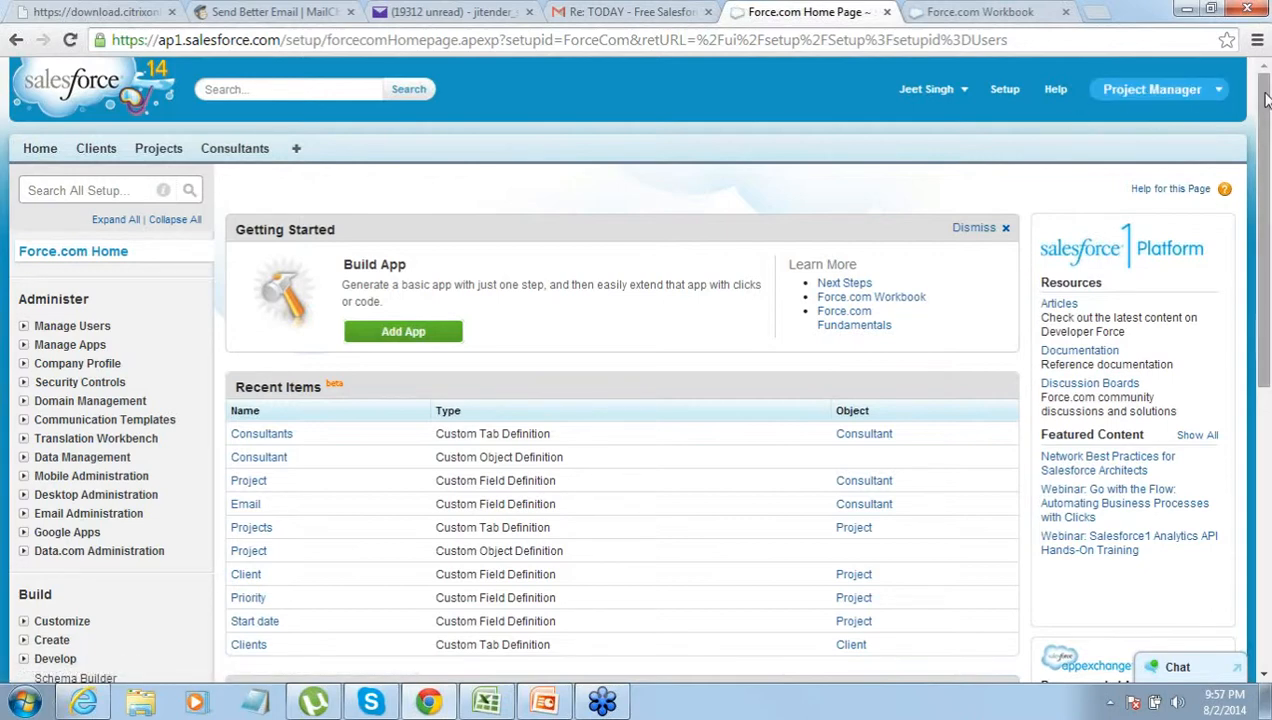
left_click(24, 480)
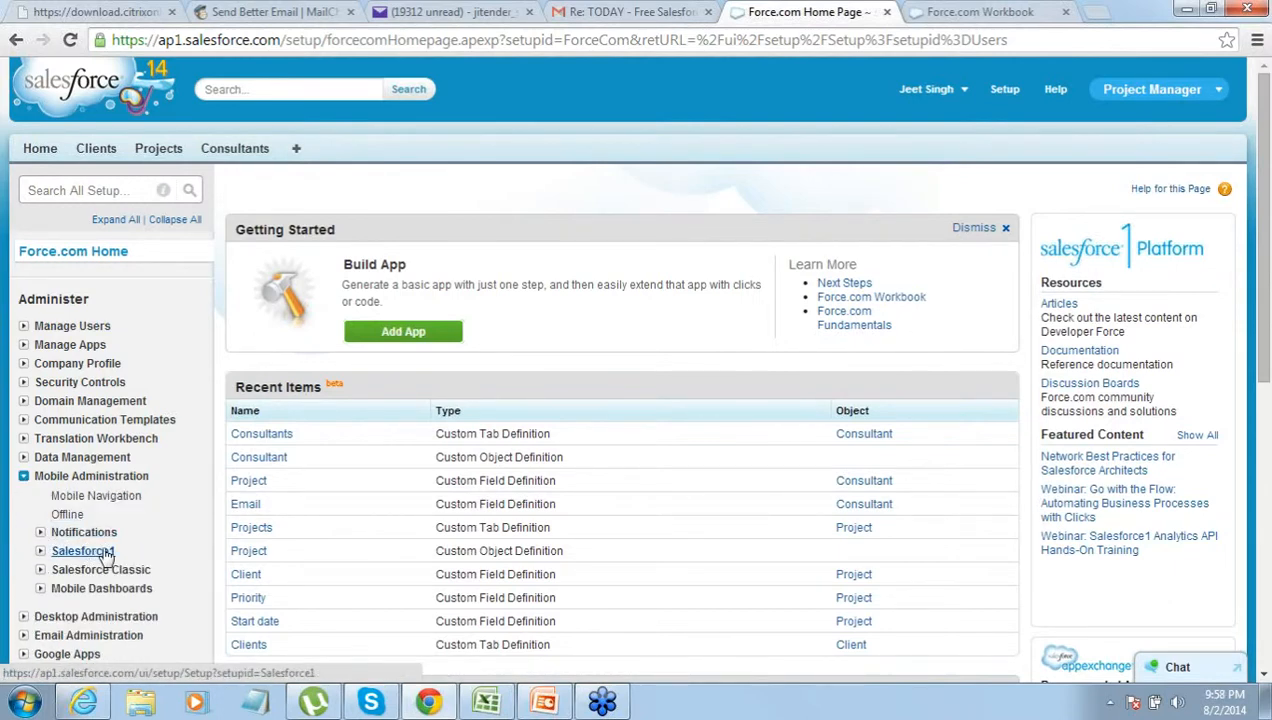
left_click(41, 552)
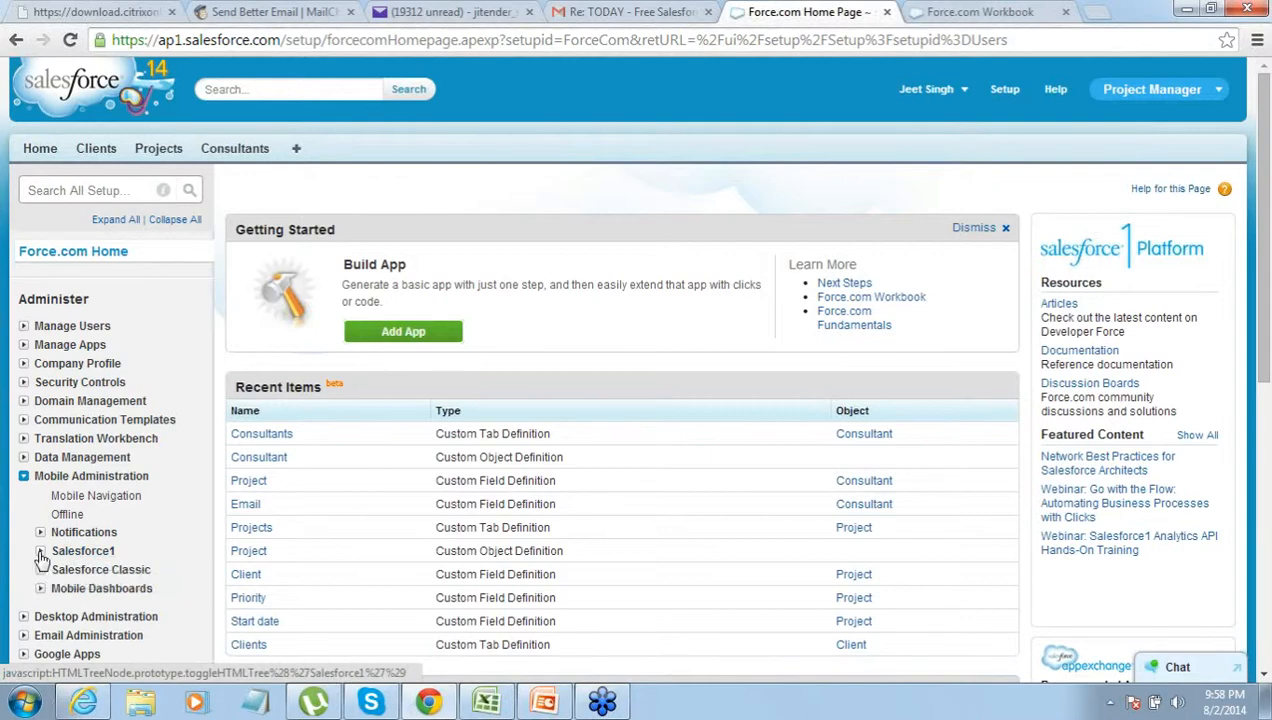
left_click(87, 570)
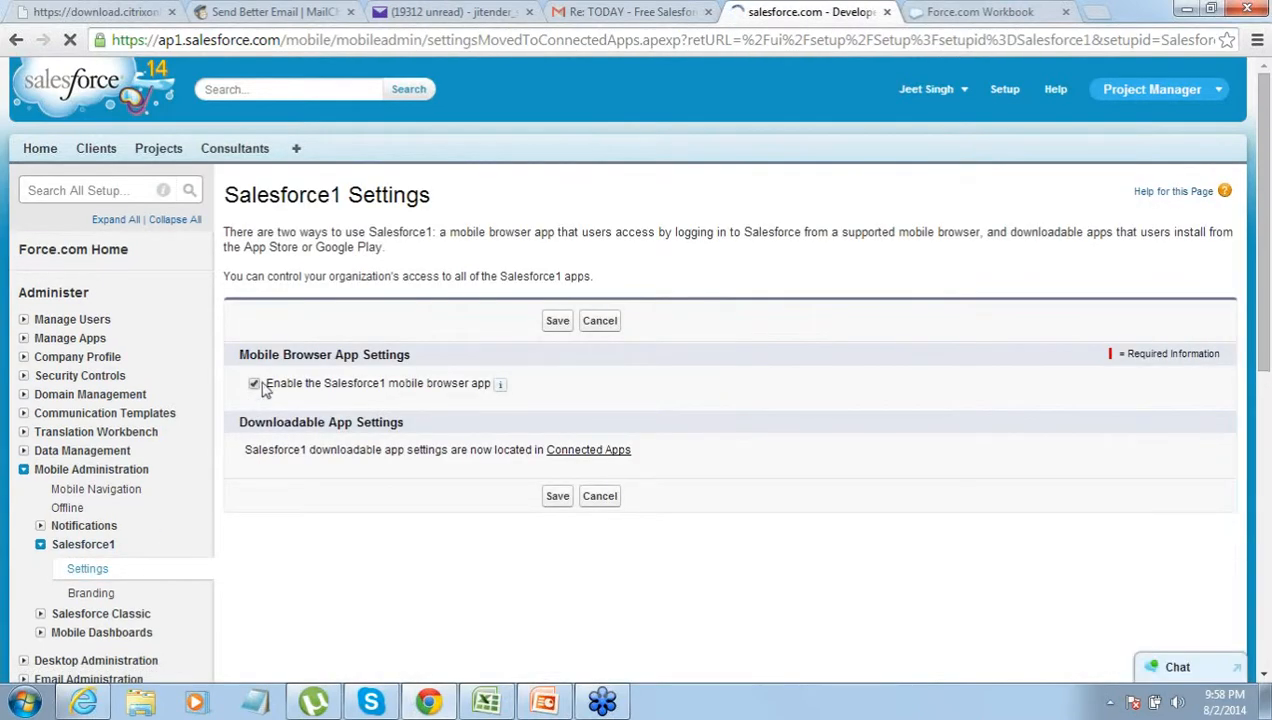
left_click_drag(258, 357, 381, 356)
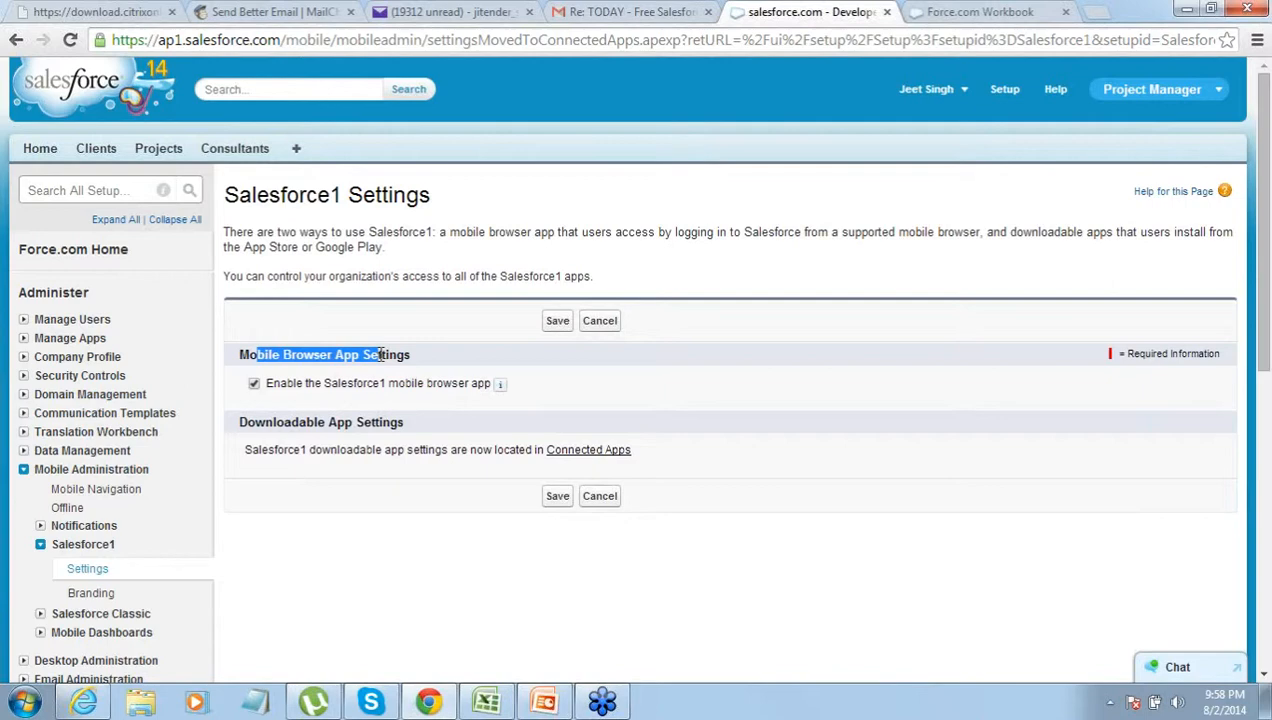
left_click(1264, 151)
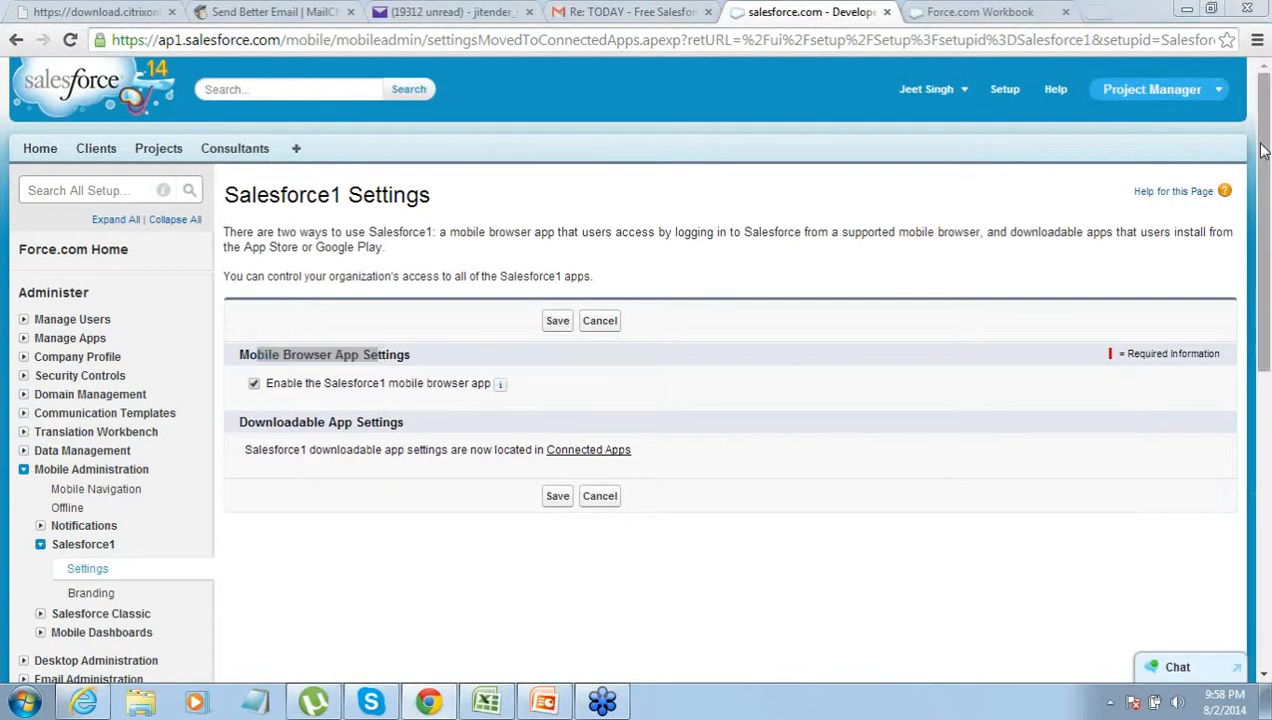
left_click(1264, 151)
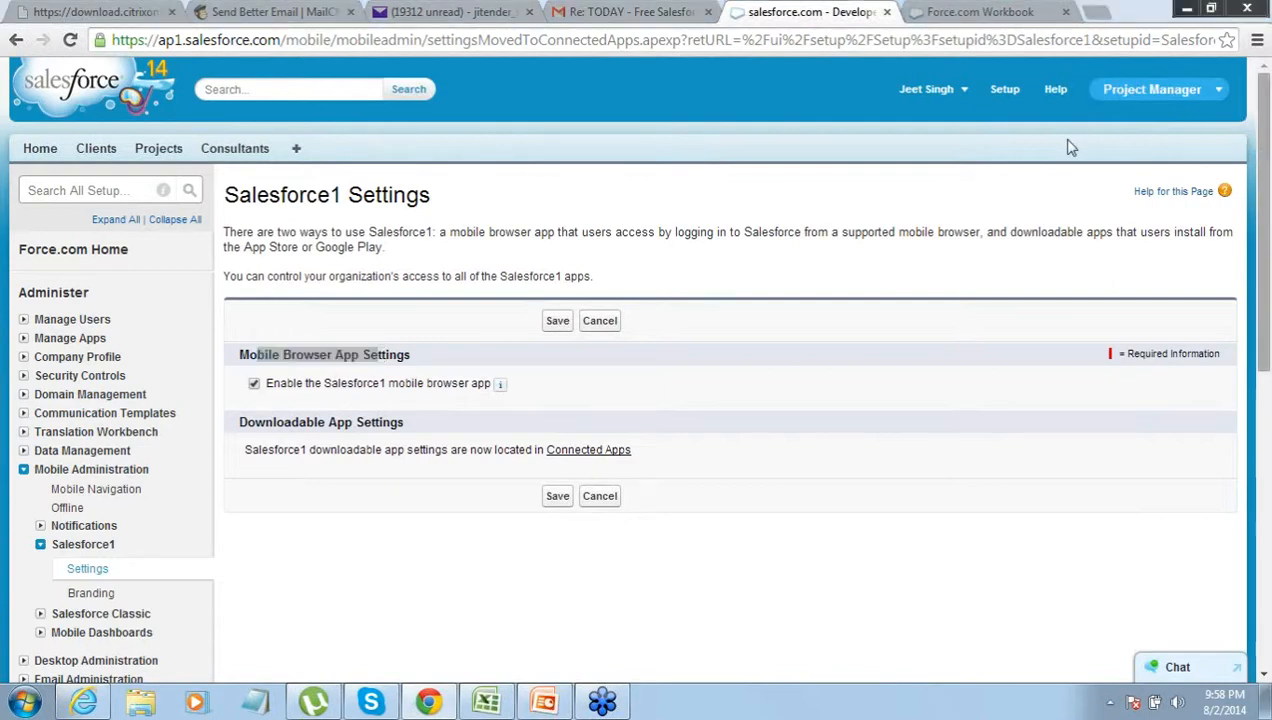
left_click(1007, 146)
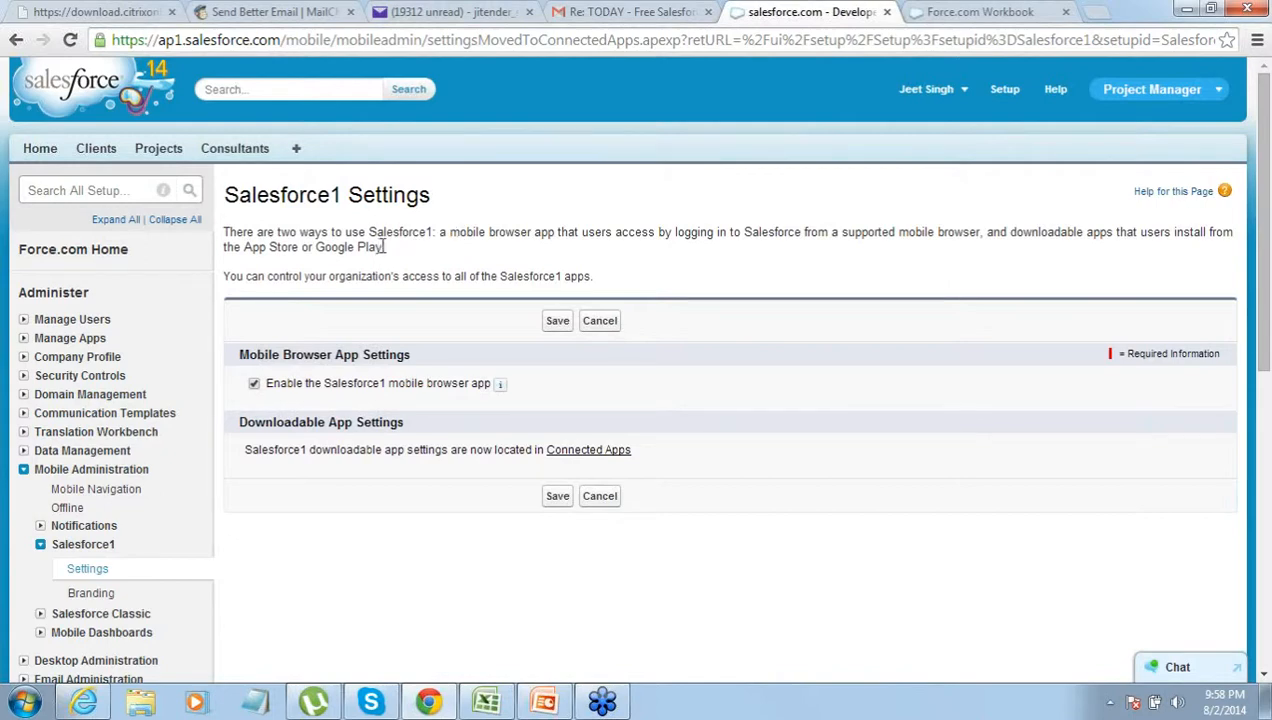
left_click_drag(385, 246, 355, 247)
left_click(370, 228)
left_click_drag(370, 228, 434, 228)
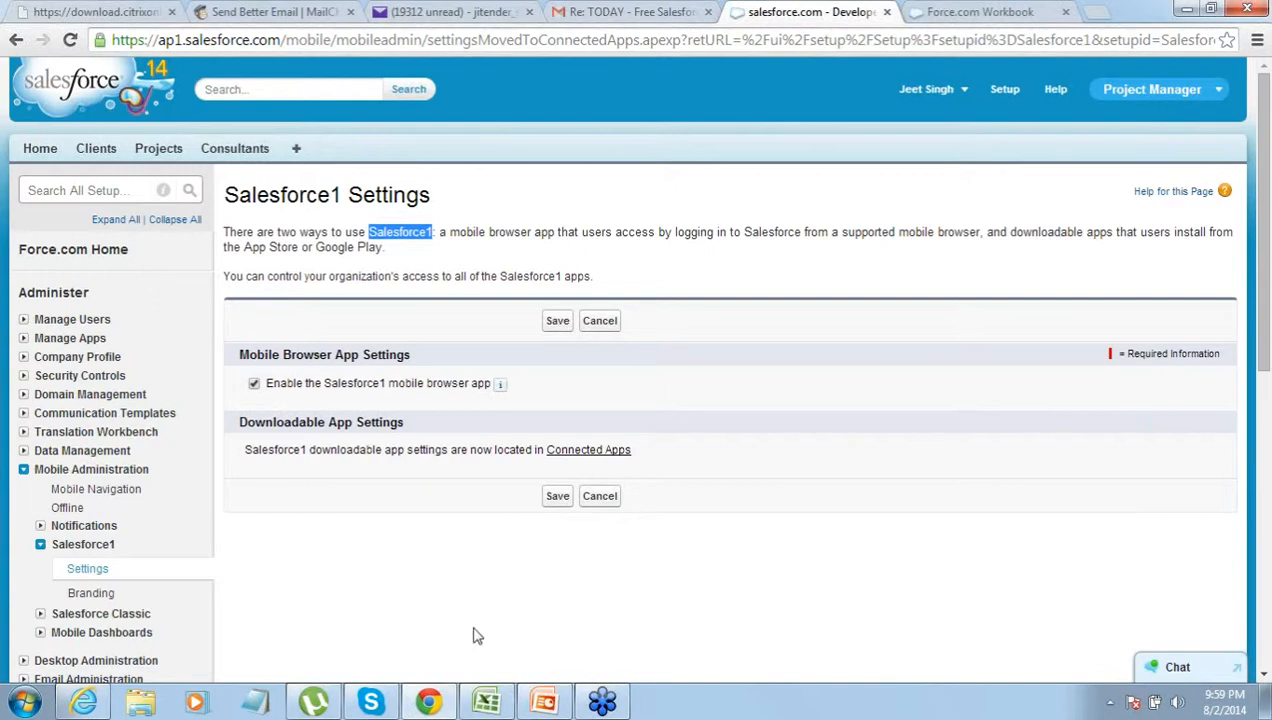
- Re-enable the Salesforce1 mobile browser app setting and save it
left_click(255, 701)
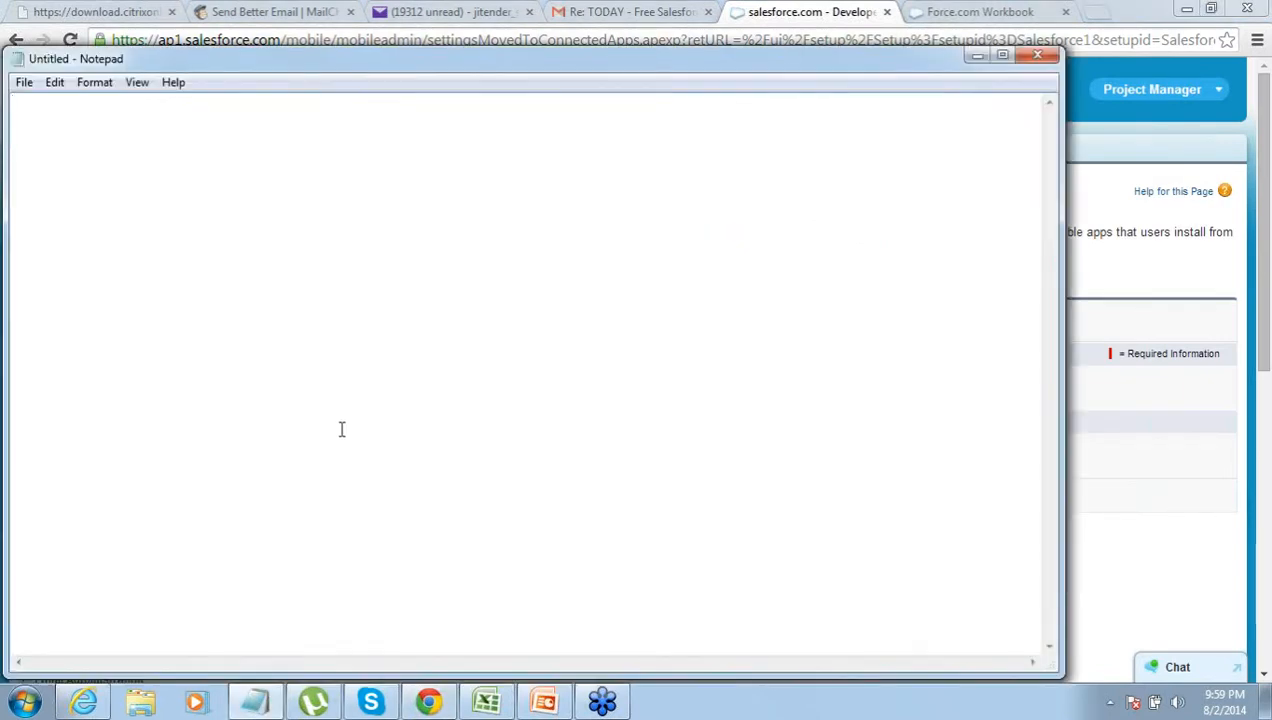
left_click(977, 55)
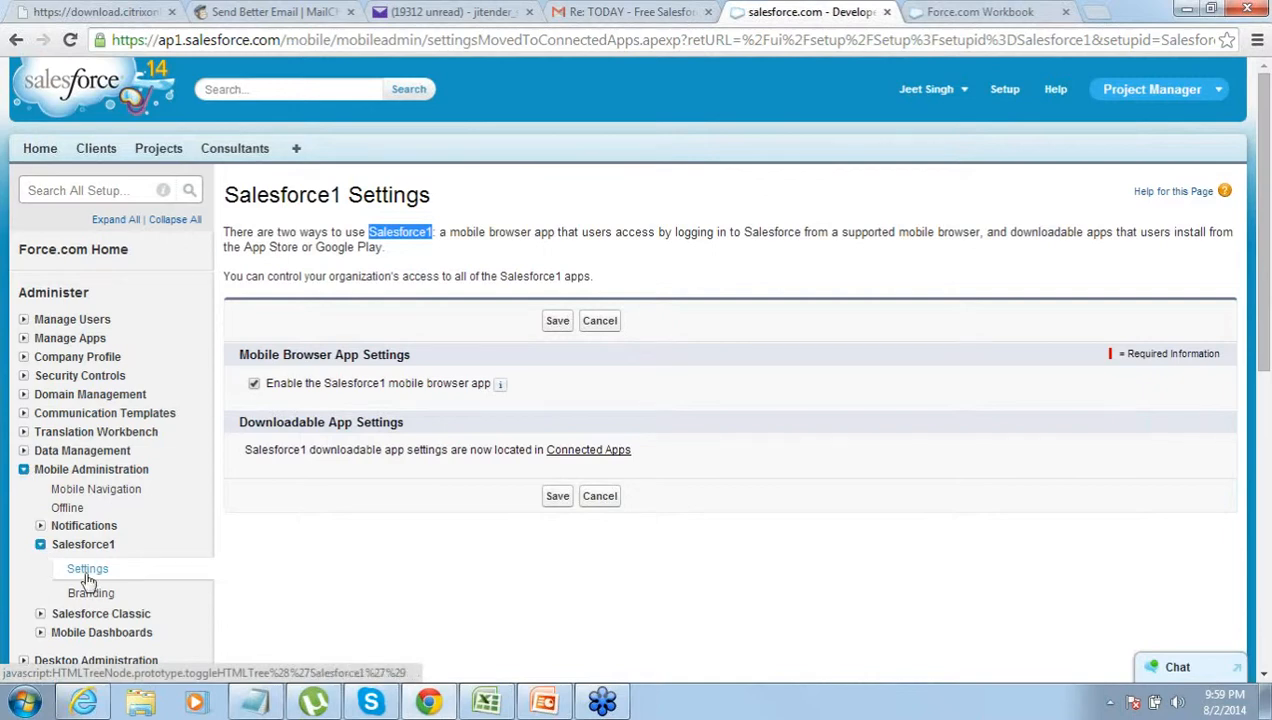
left_click(255, 387)
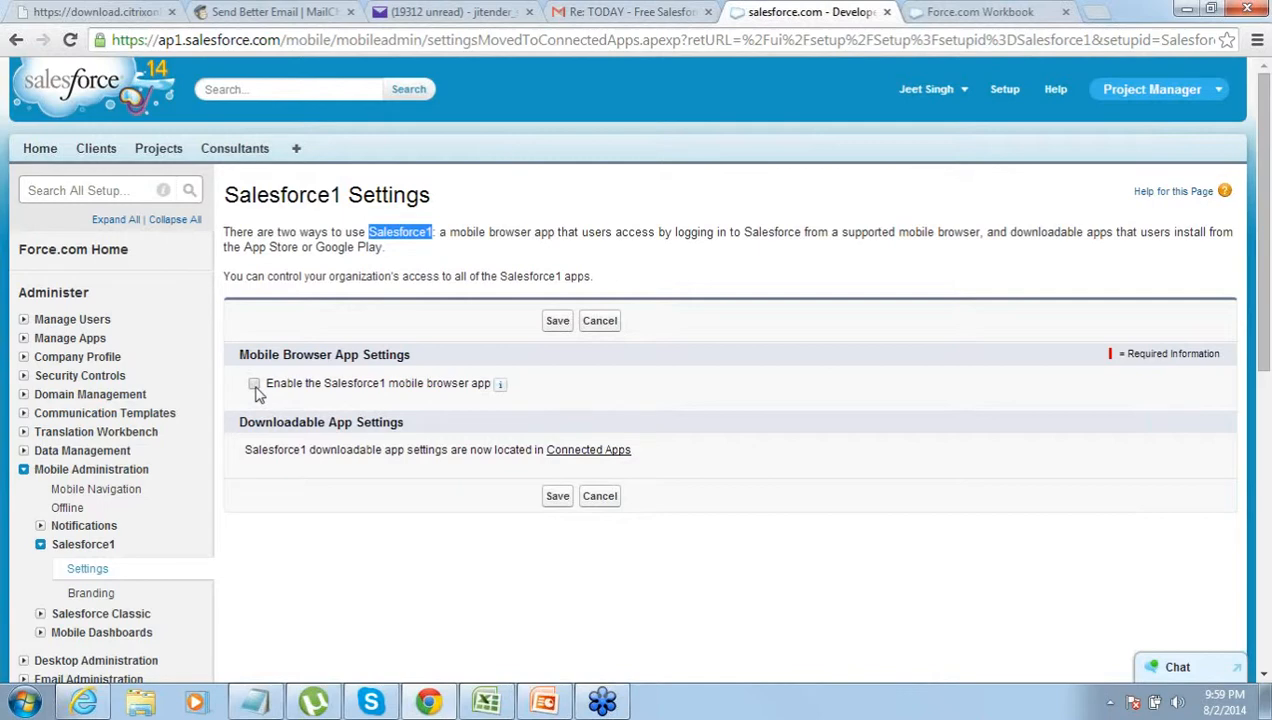
left_click(255, 388)
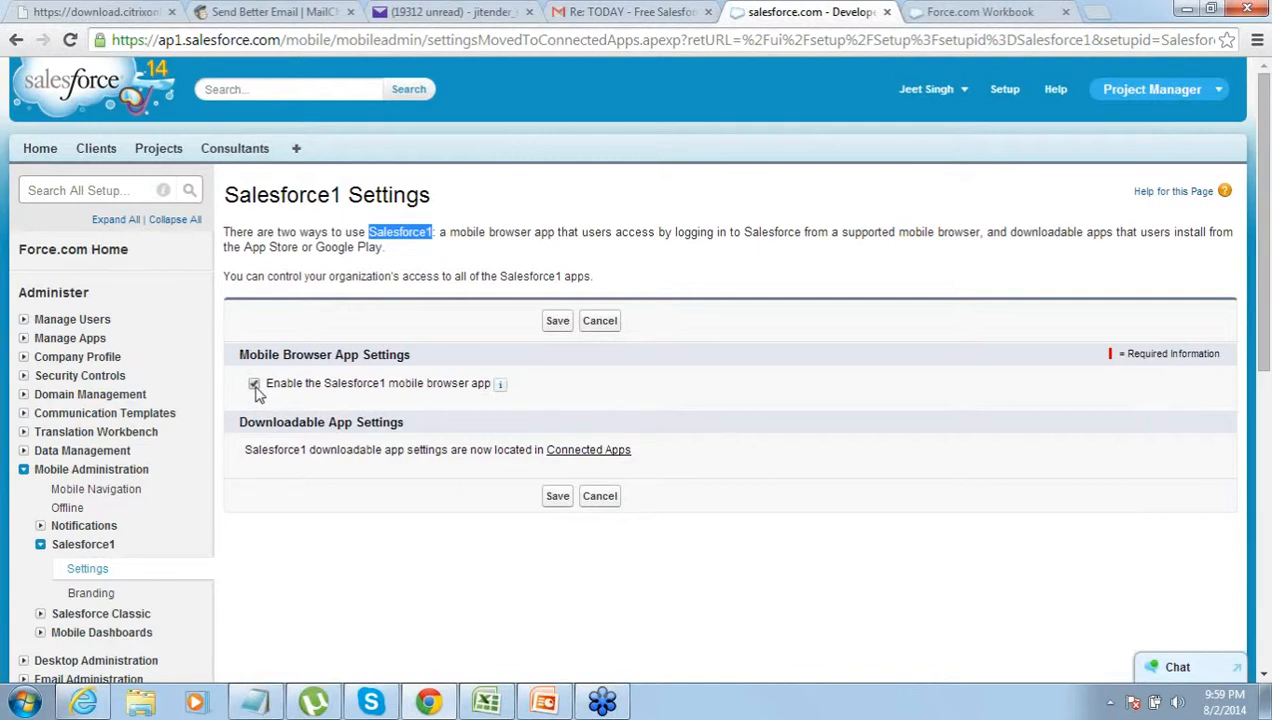
left_click(478, 313)
left_click(558, 322)
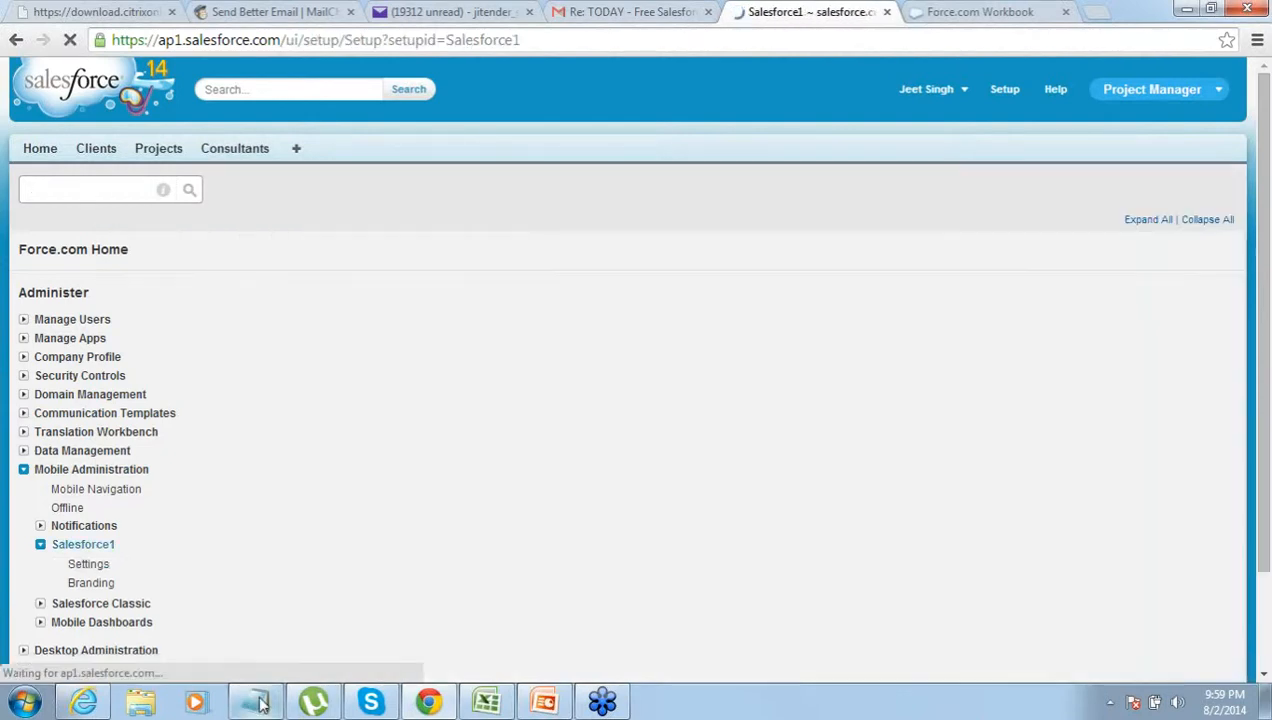
left_click(258, 703)
type("S")
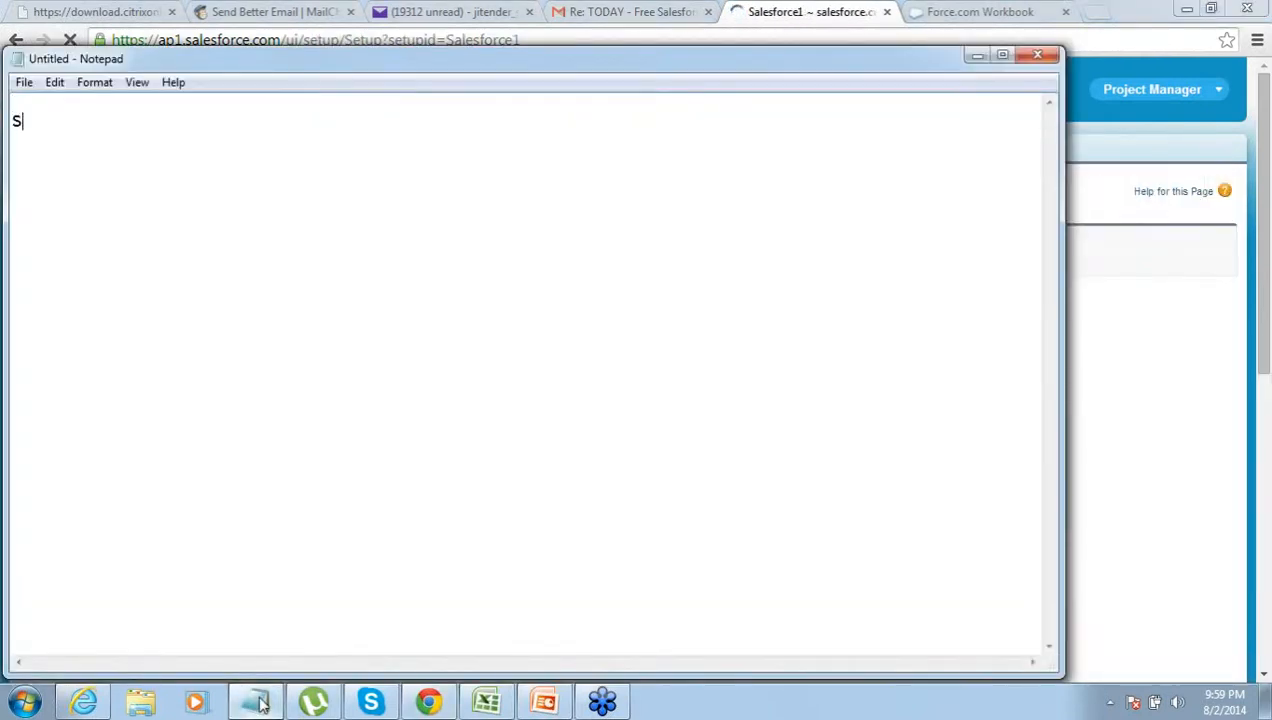
type("alesfor")
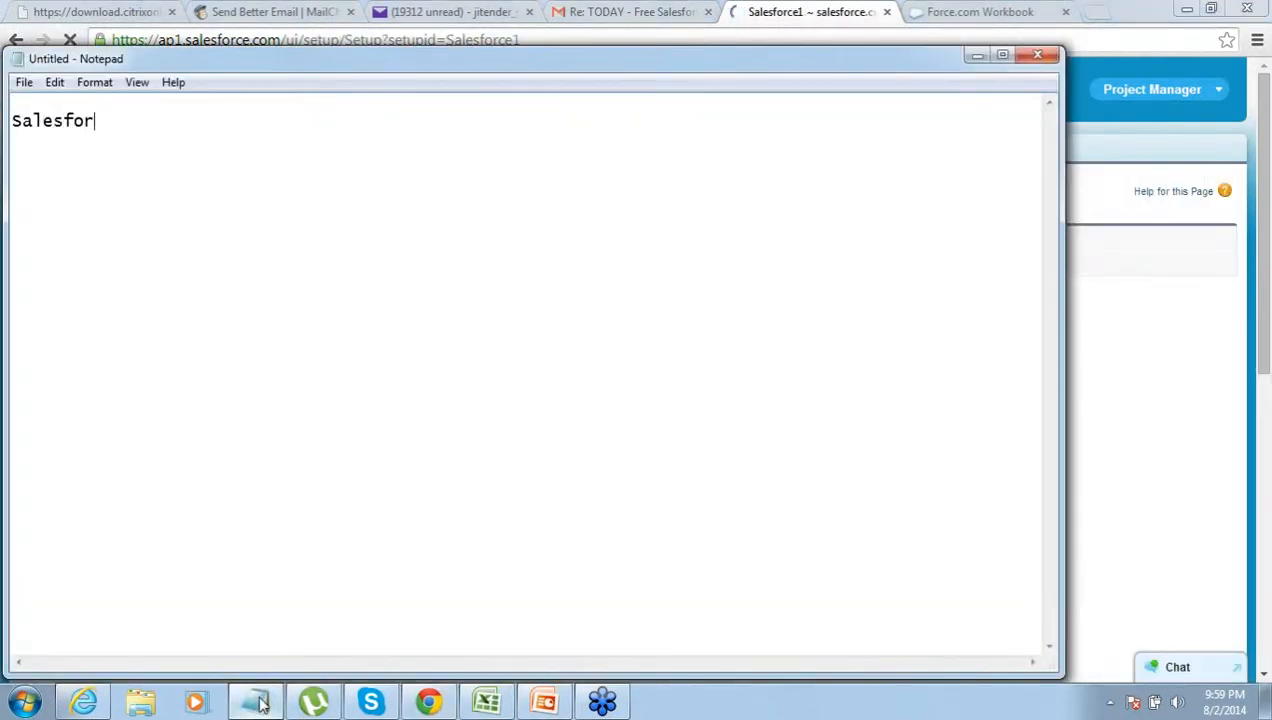
type("ce1")
key("Return")
key("Return")
type("Login Pass")
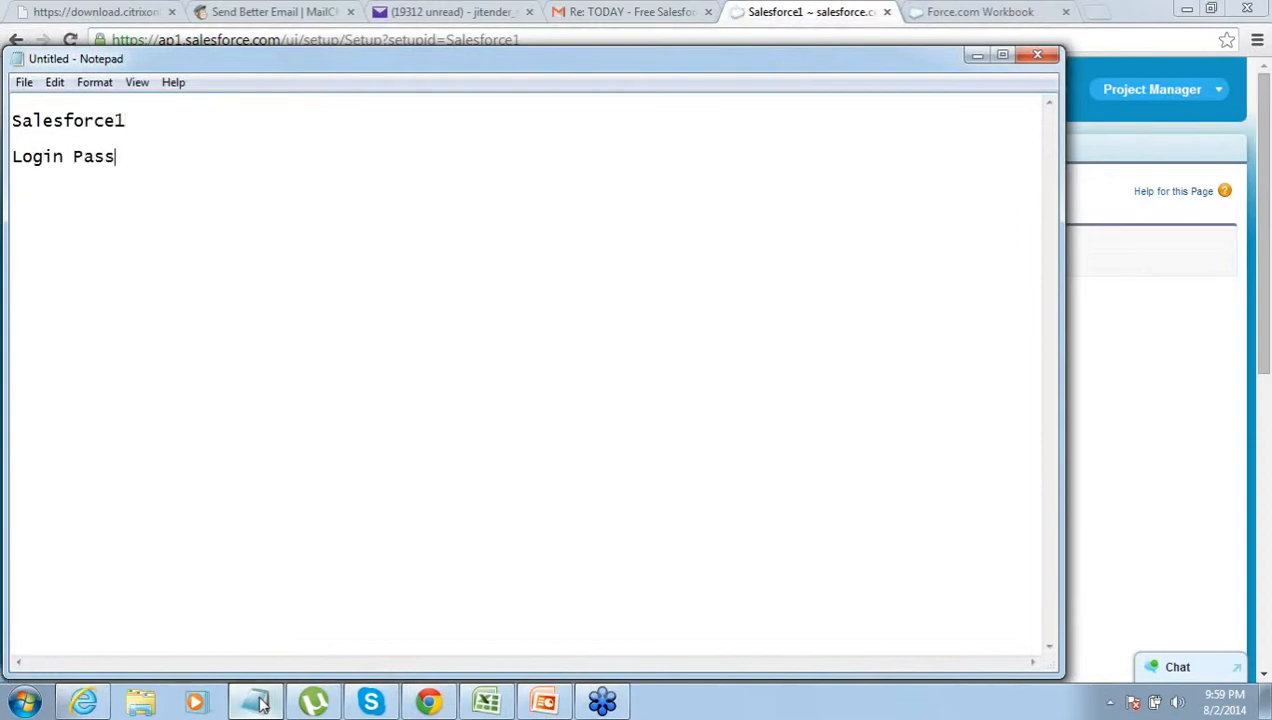
type("word")
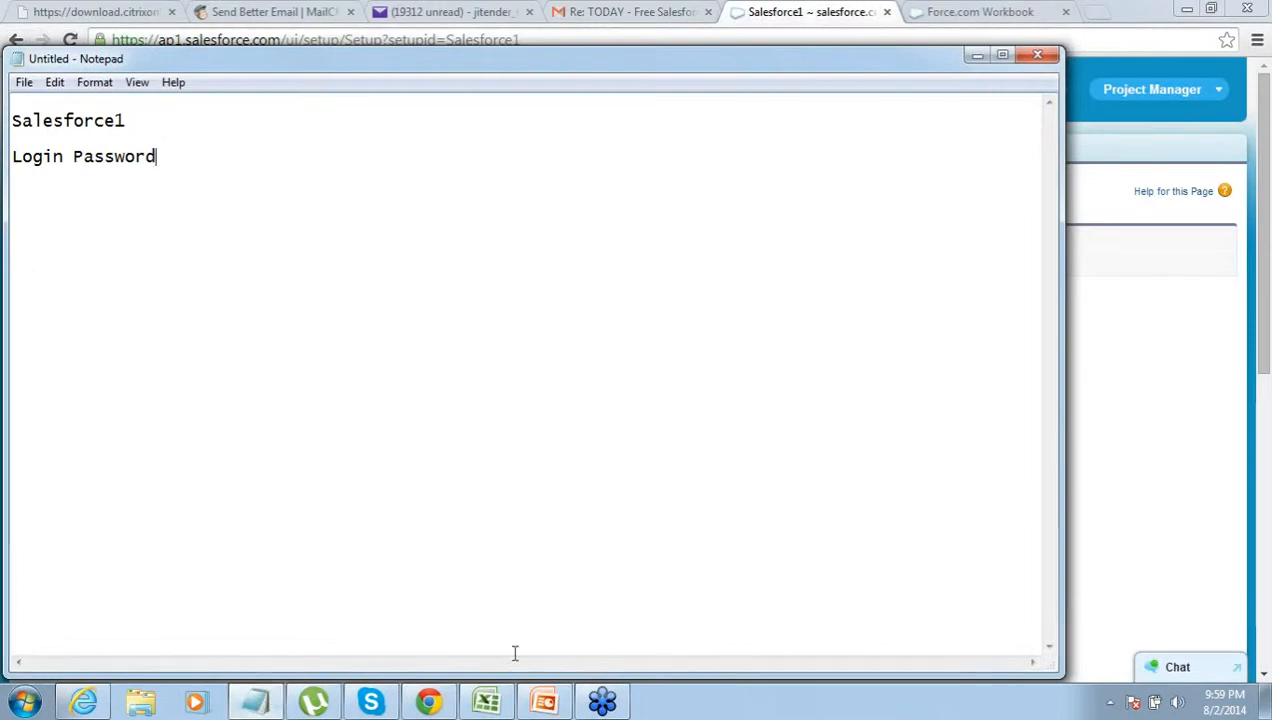
- Minimize Notepad and show the Salesforce_Workshop deck at slide 9, 'Create Project Object'
left_click(976, 54)
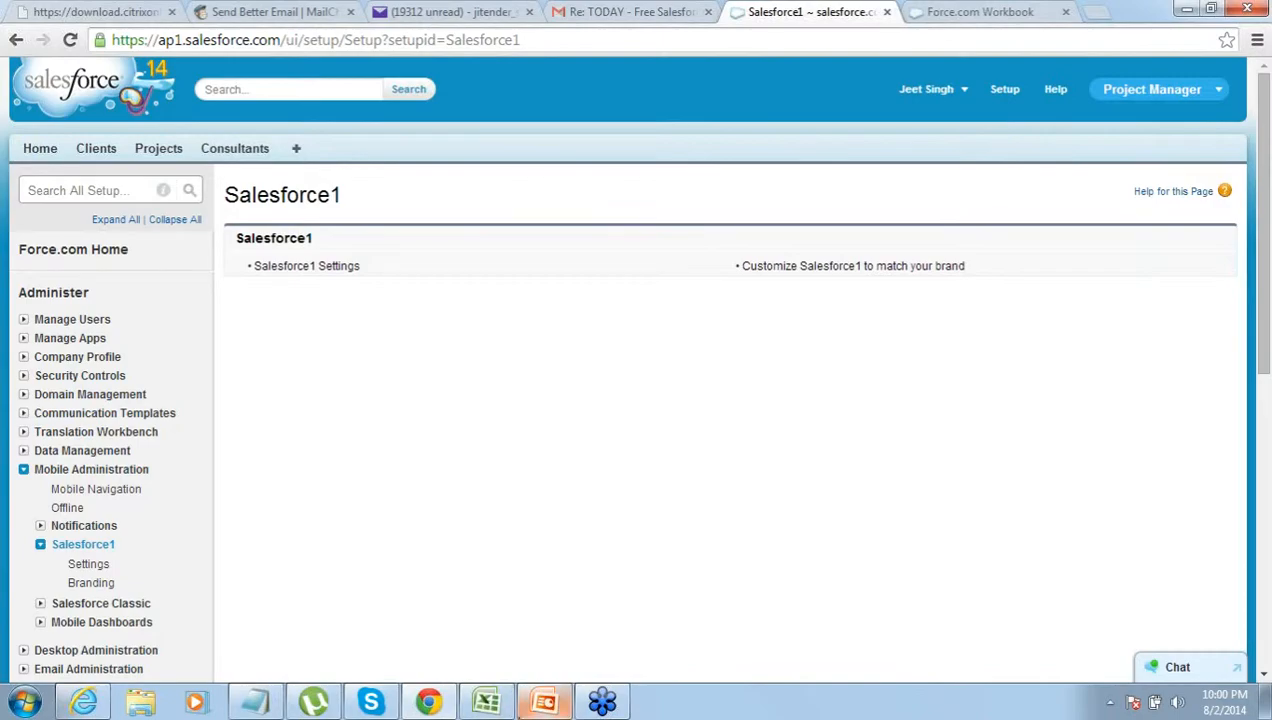
left_click(543, 703)
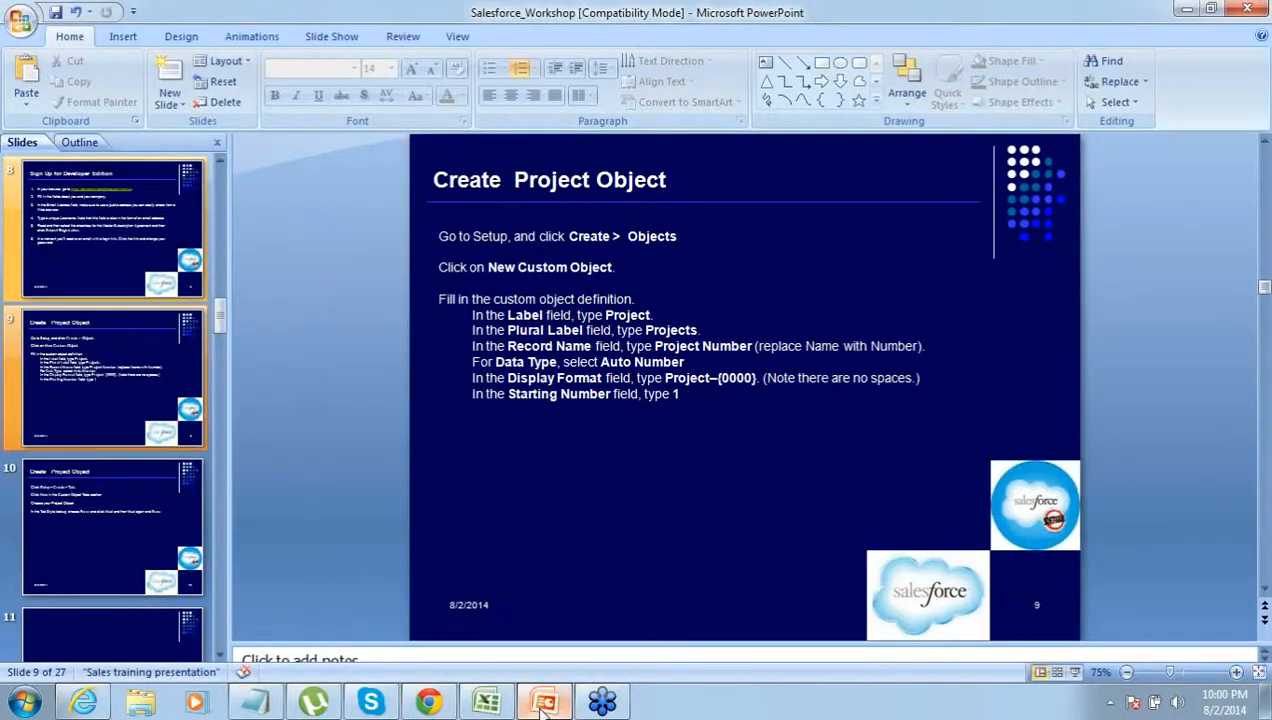
left_click(543, 703)
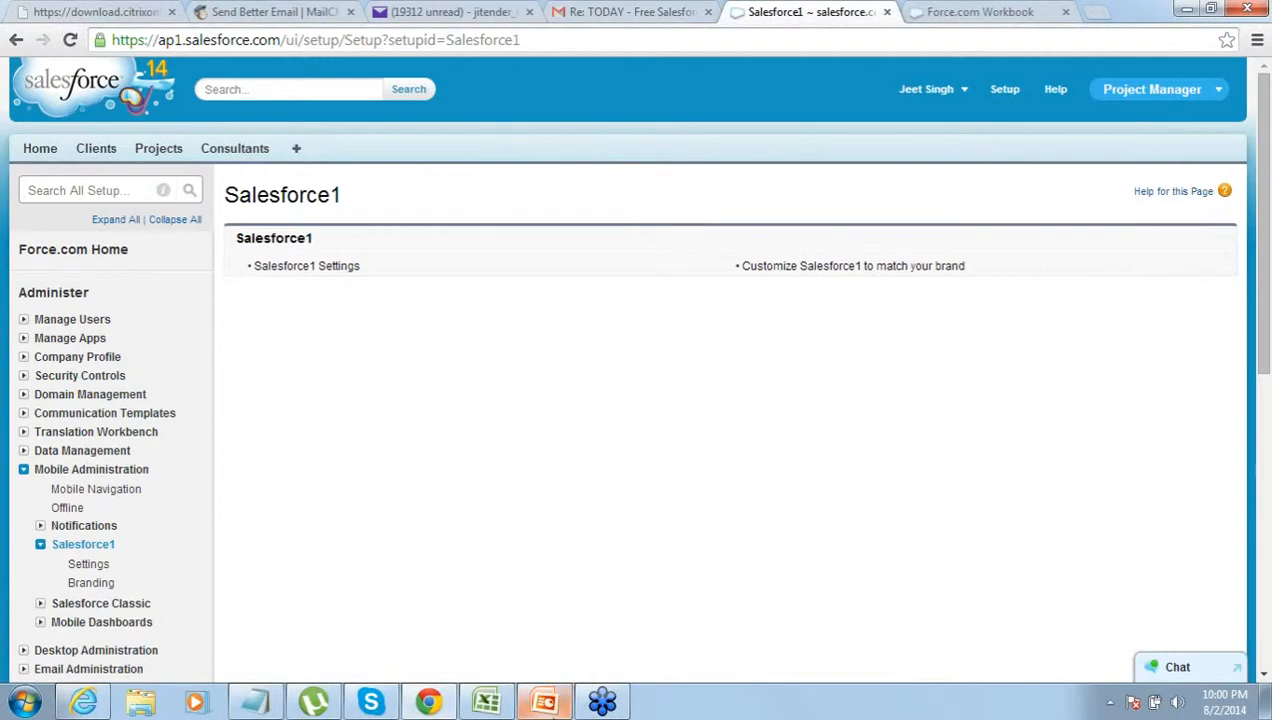
left_click(548, 702)
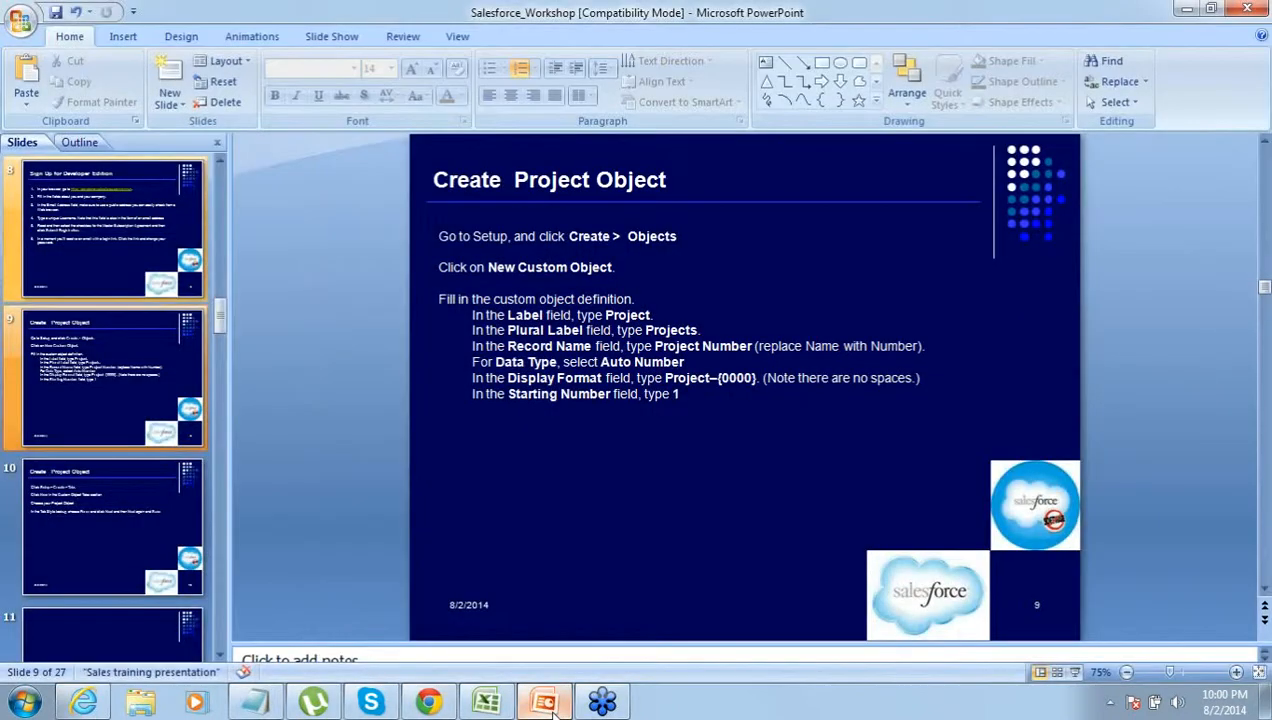